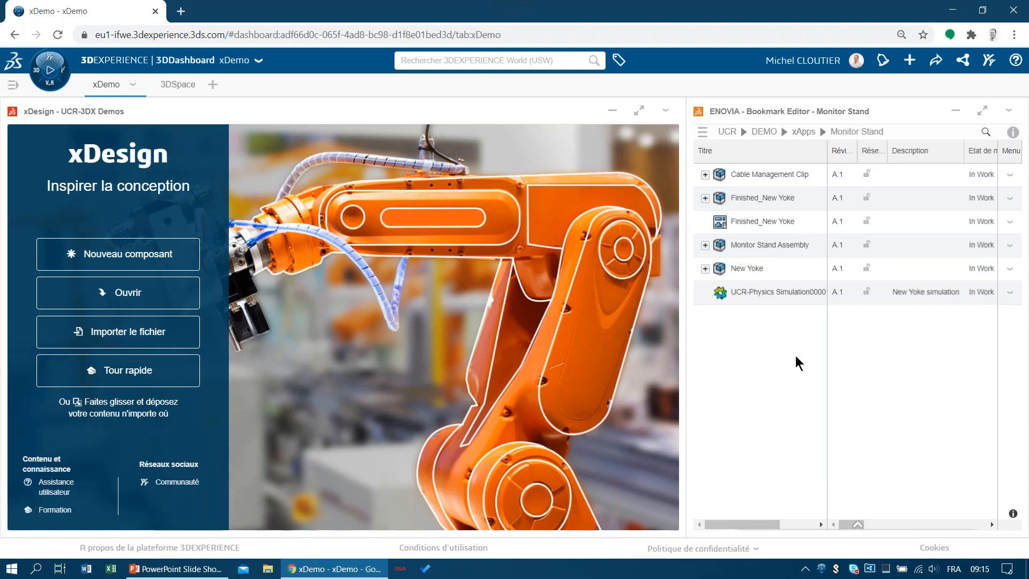
Open the New Yoke component from the bookmark list in xDesign and maximize the modelling widget
{"action": "left_click_drag", "start_coordinate": [726, 272], "coordinate": [441, 279]}
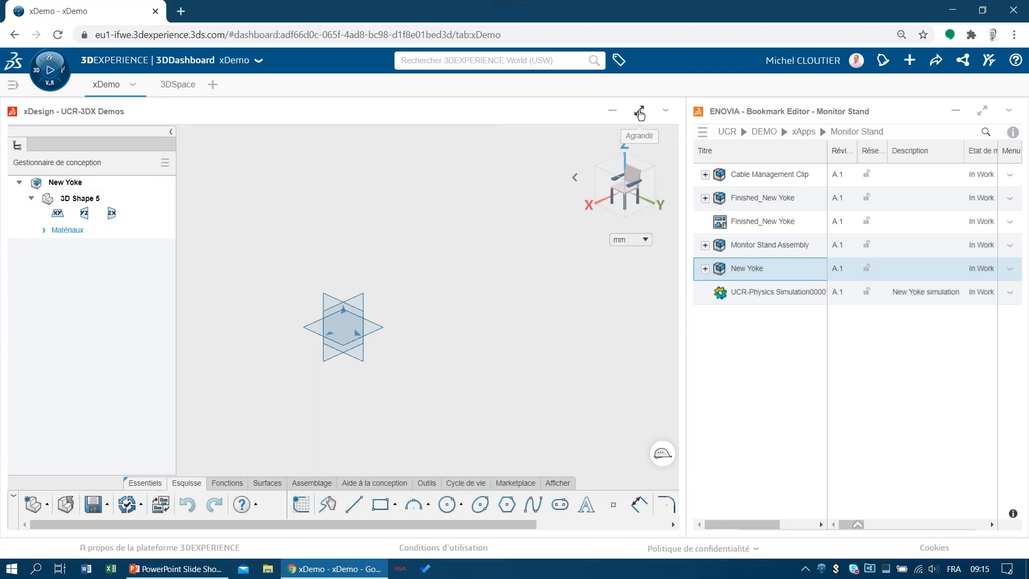
{"action": "left_click", "coordinate": [639, 112]}
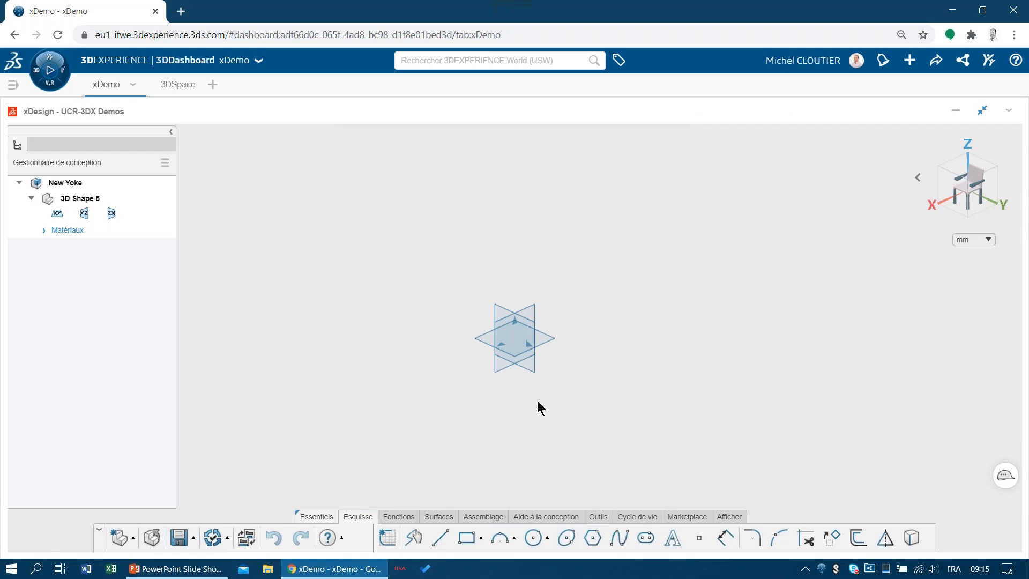
Start a sketch on the XY plane and draw two concentric circles at the origin, the inner about 105 mm in diameter
{"action": "left_click", "coordinate": [548, 344]}
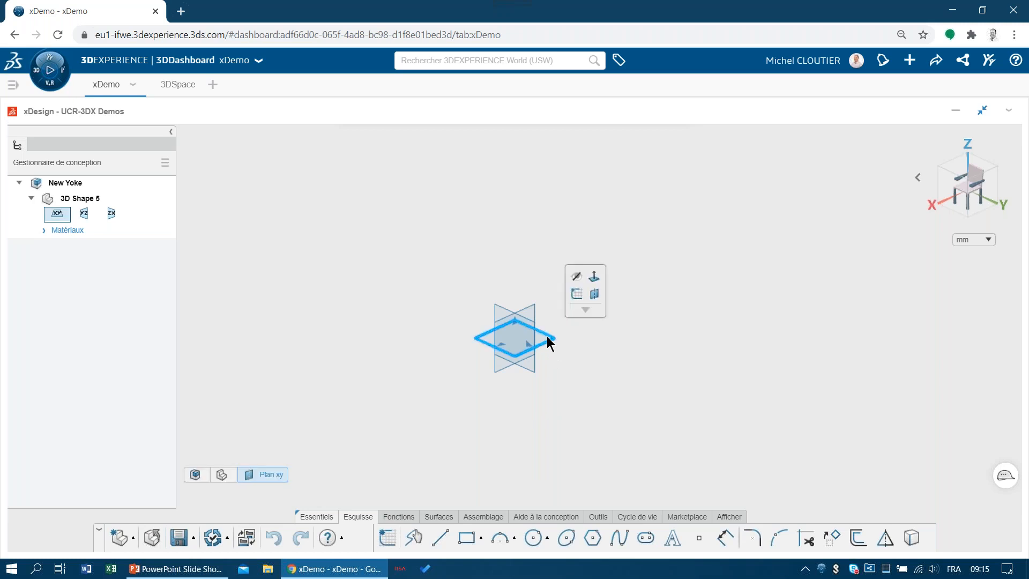
{"action": "left_click", "coordinate": [577, 294]}
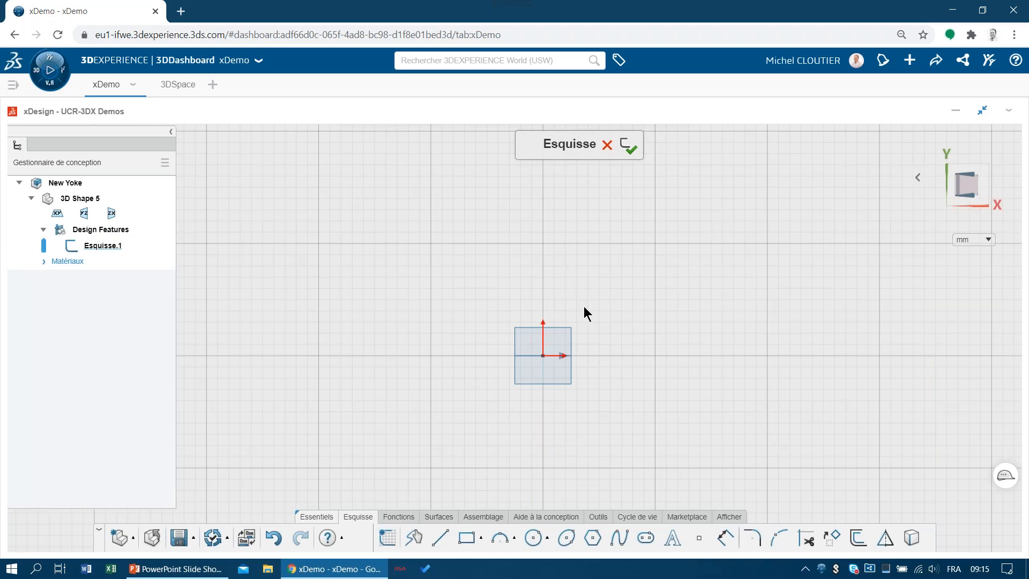
{"action": "left_click", "coordinate": [584, 306]}
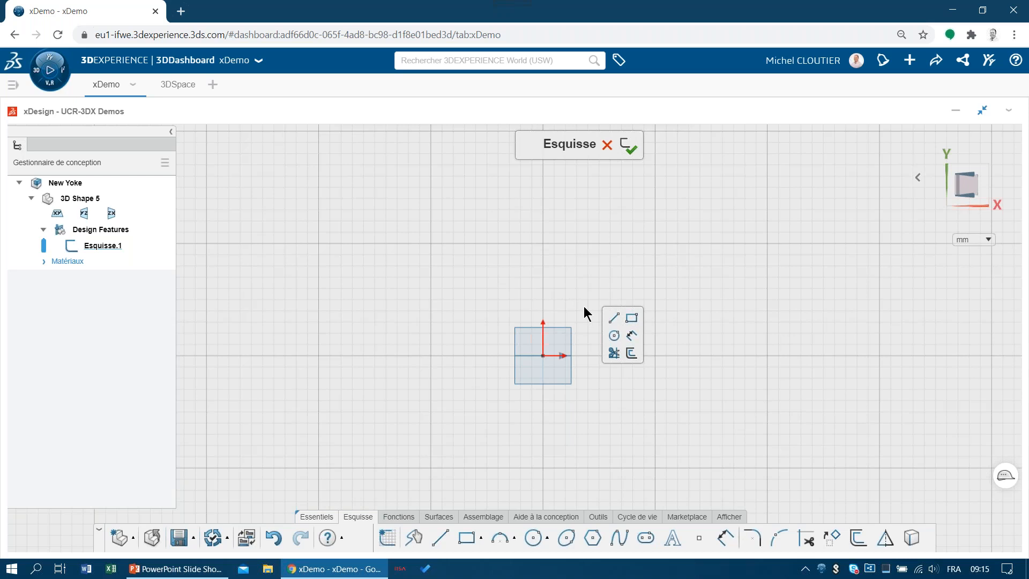
{"action": "left_click", "coordinate": [614, 336]}
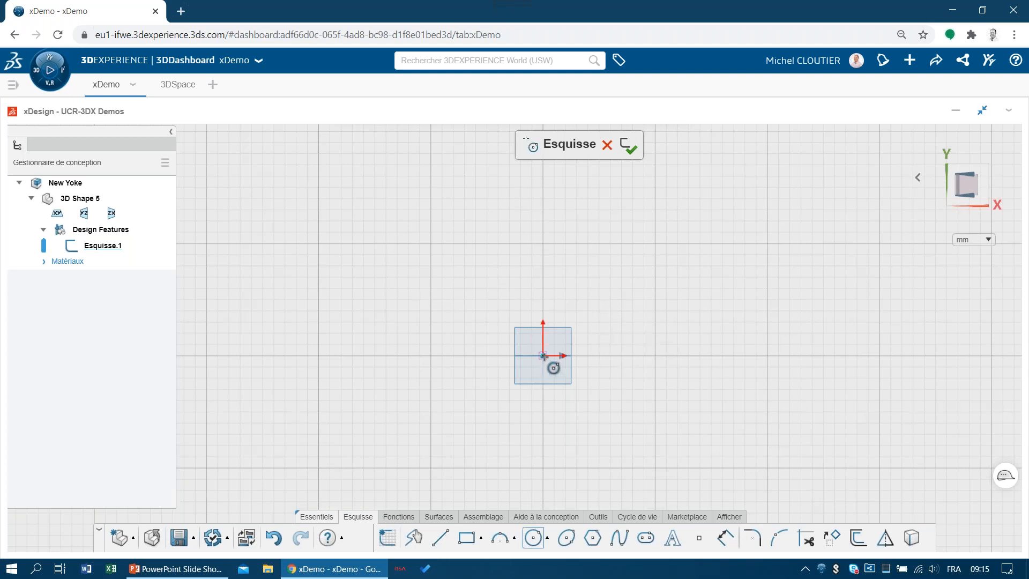
{"action": "left_click", "coordinate": [543, 355]}
{"action": "left_click", "coordinate": [621, 294]}
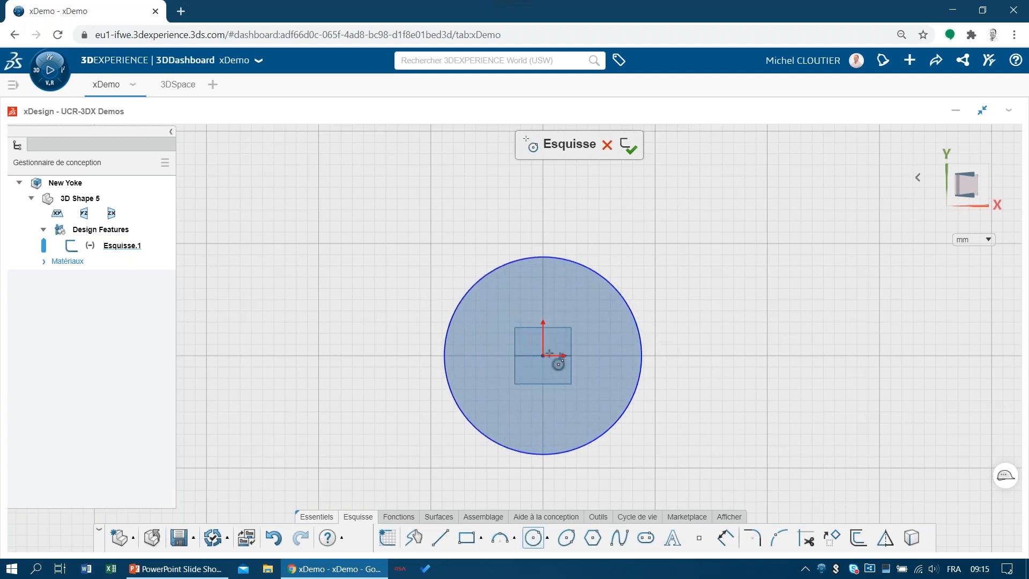
{"action": "left_click", "coordinate": [543, 355]}
{"action": "left_click", "coordinate": [595, 323]}
{"action": "key", "text": "Escape"}
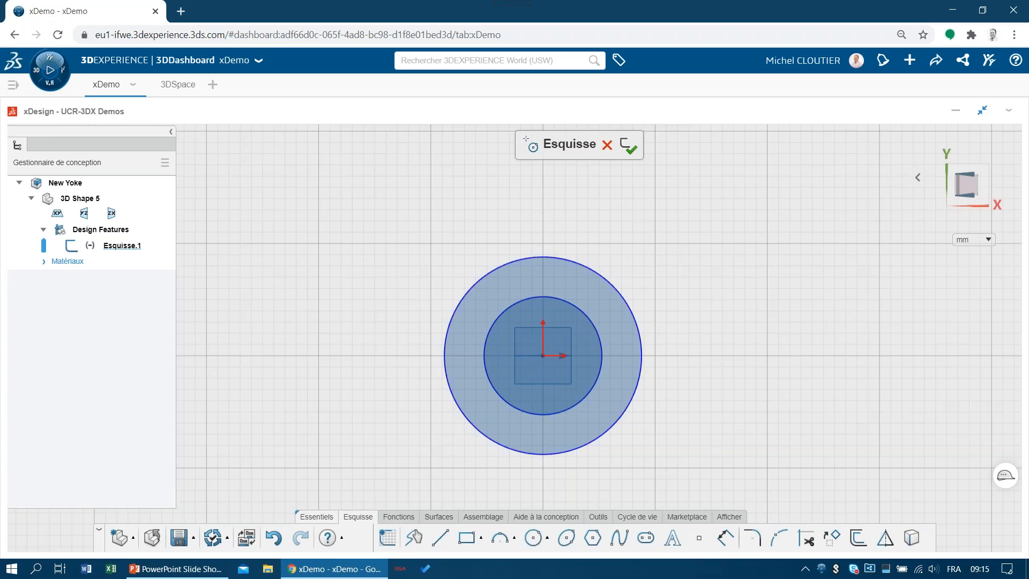
Dimension the inner circle with a diameter of 35 mm
{"action": "middle_click_drag", "start_coordinate": [591, 261], "coordinate": [580, 217]}
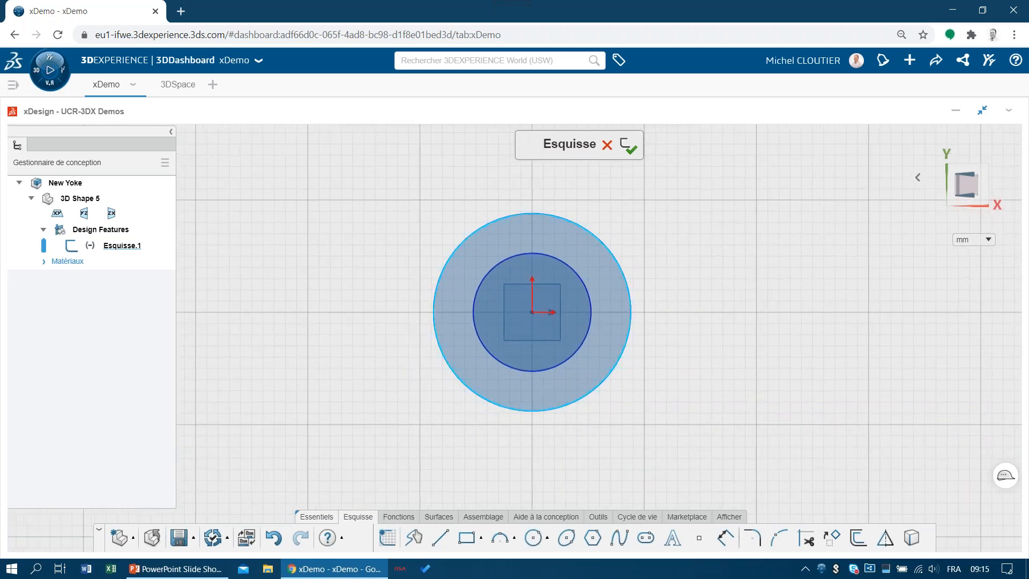
{"action": "left_click", "coordinate": [574, 270]}
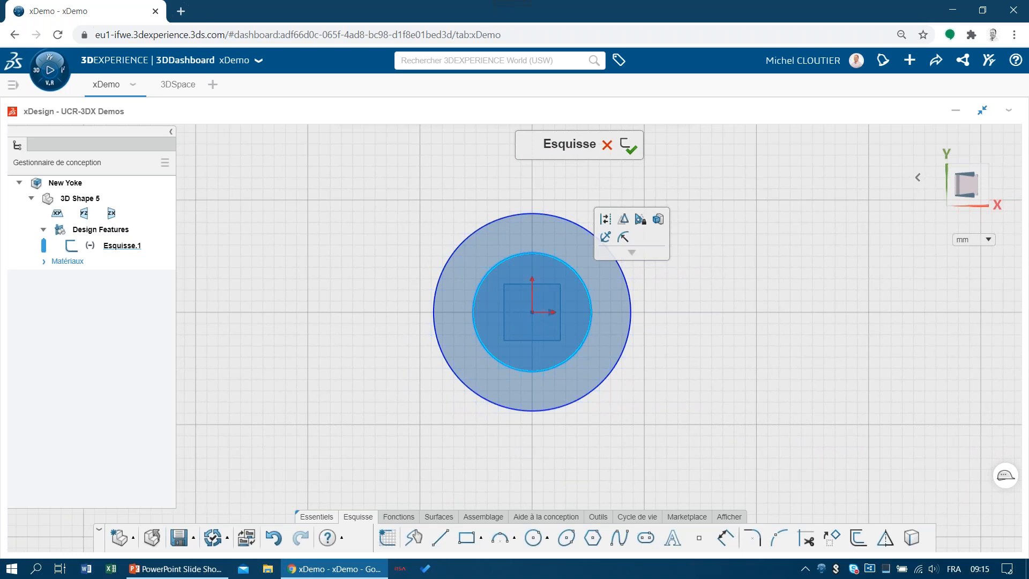
{"action": "left_click", "coordinate": [624, 239]}
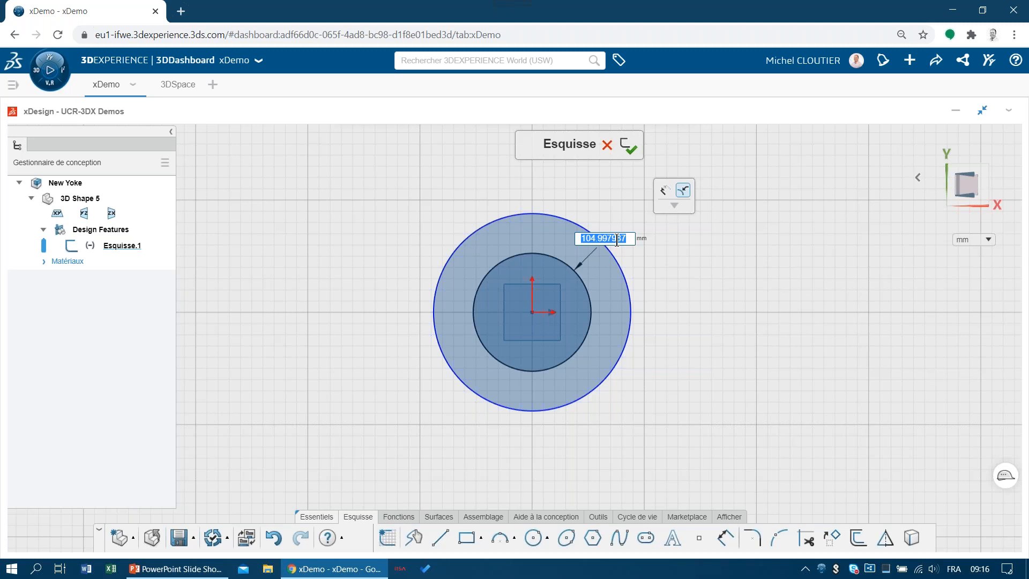
{"action": "type", "text": "35"}
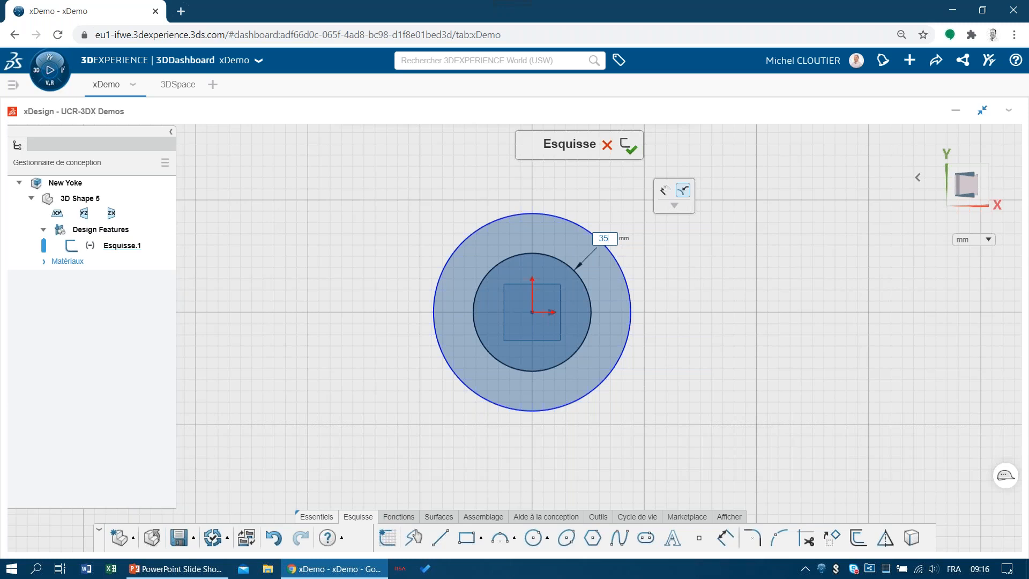
{"action": "key", "text": "Return"}
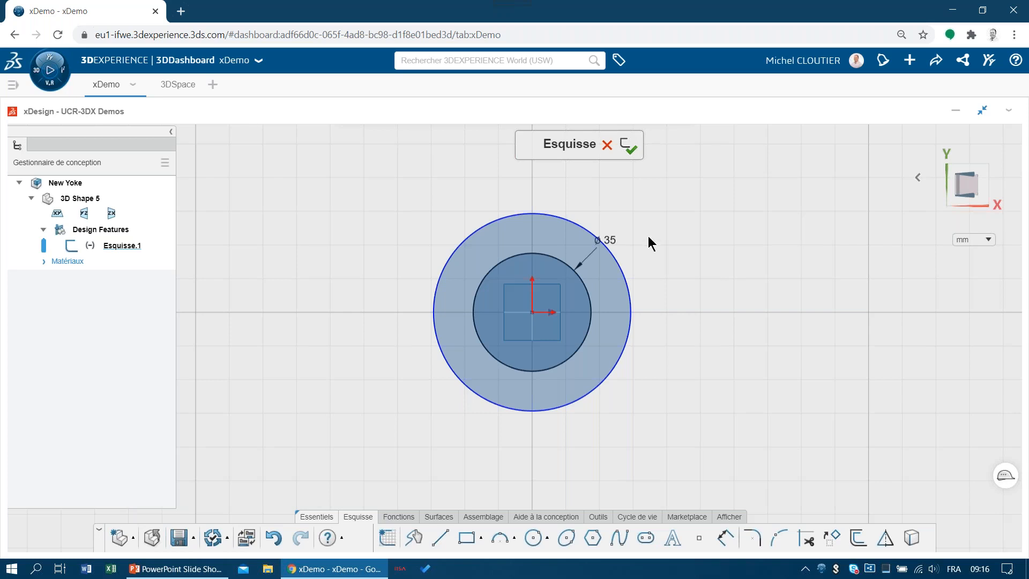
Dimension the outer circle with a diameter of 50 mm and move the inner circle's dimension label clear of it
{"action": "left_click", "coordinate": [626, 275]}
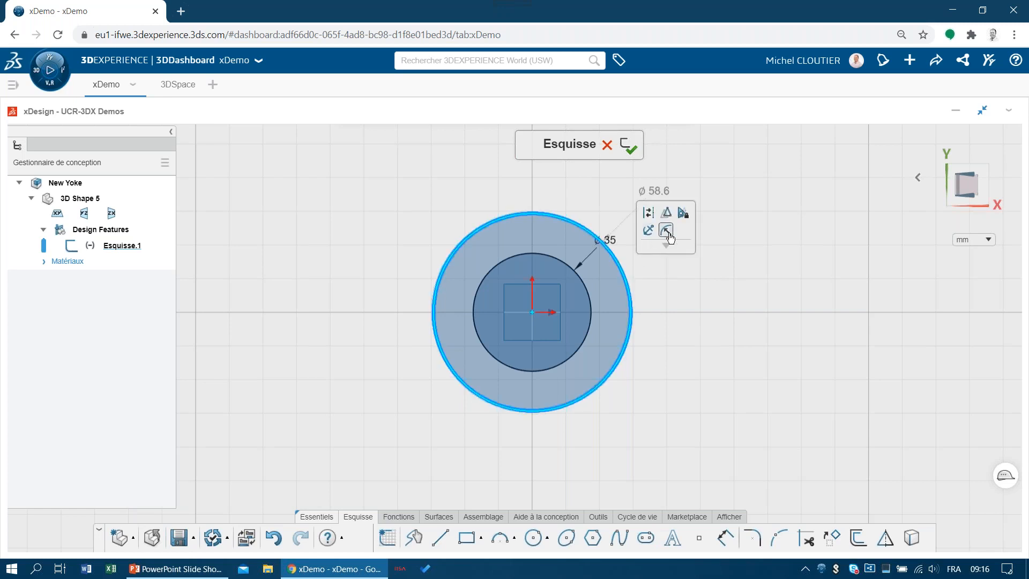
{"action": "left_click", "coordinate": [662, 230]}
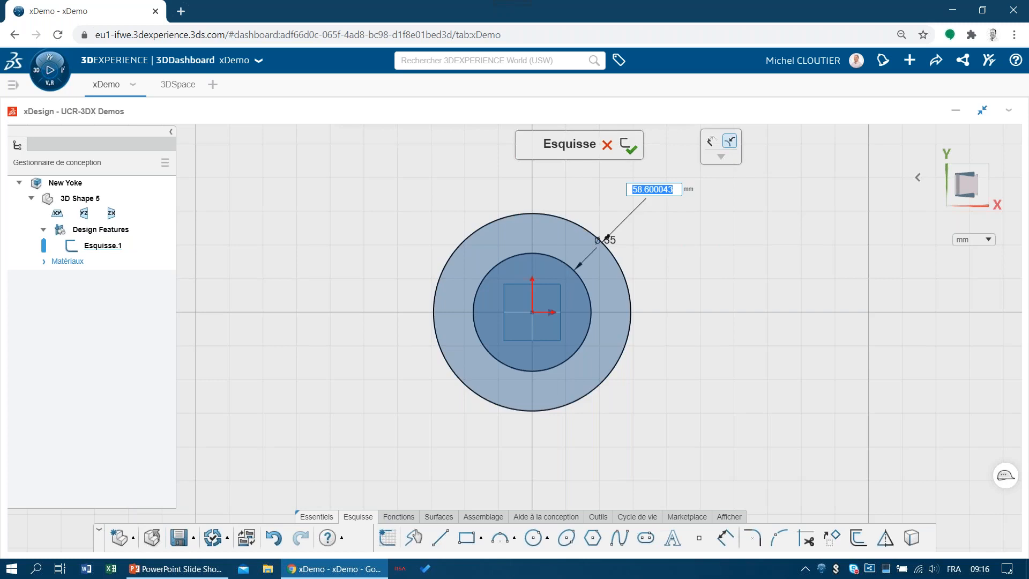
{"action": "type", "text": "50"}
{"action": "key", "text": "Return"}
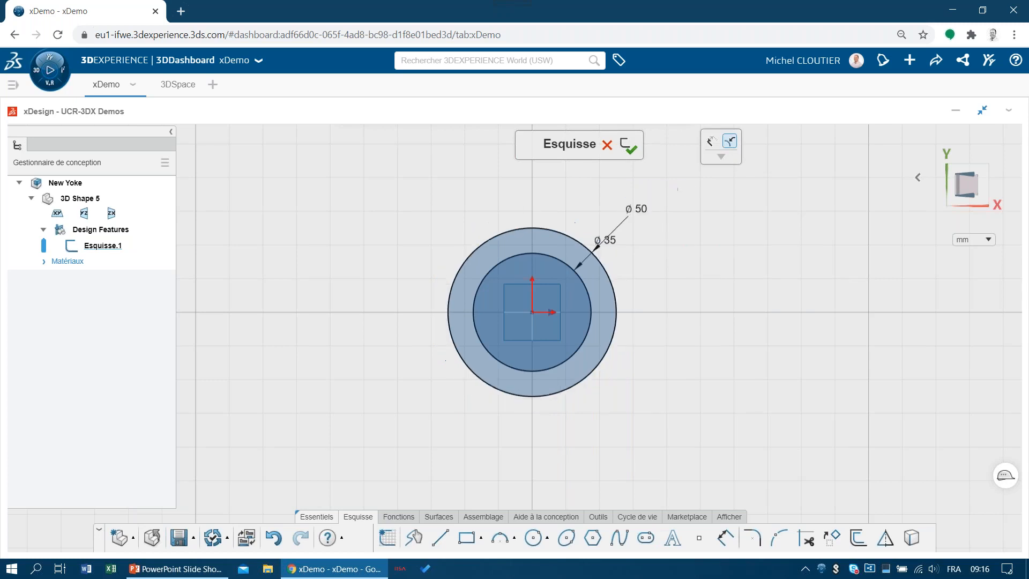
{"action": "left_click_drag", "start_coordinate": [604, 239], "coordinate": [571, 201]}
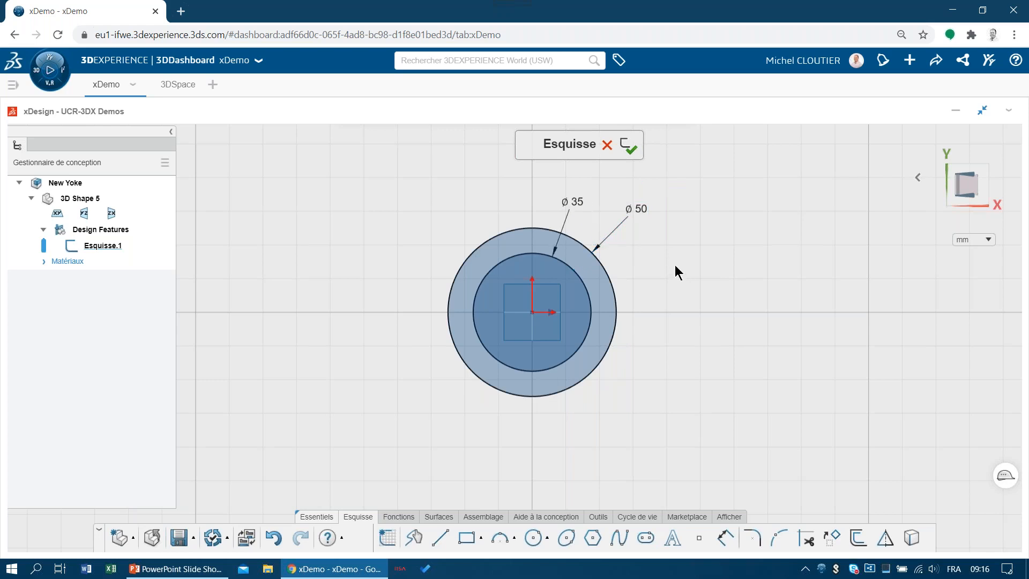
Finish the sketch and extrude the ring between the circles as a solid, 50 mm in total about the mid-plane
{"action": "left_click", "coordinate": [628, 146]}
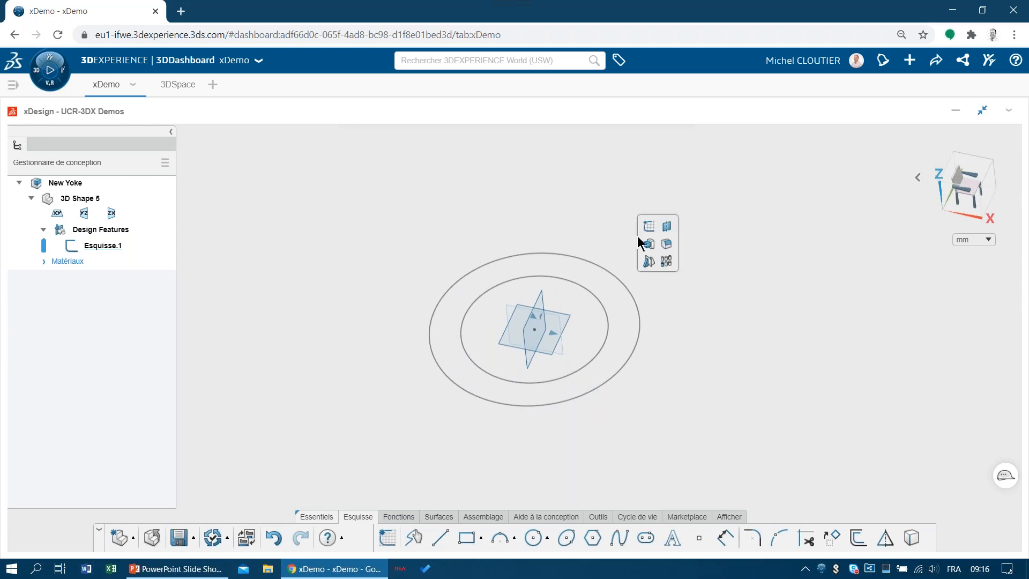
{"action": "left_click", "coordinate": [649, 245]}
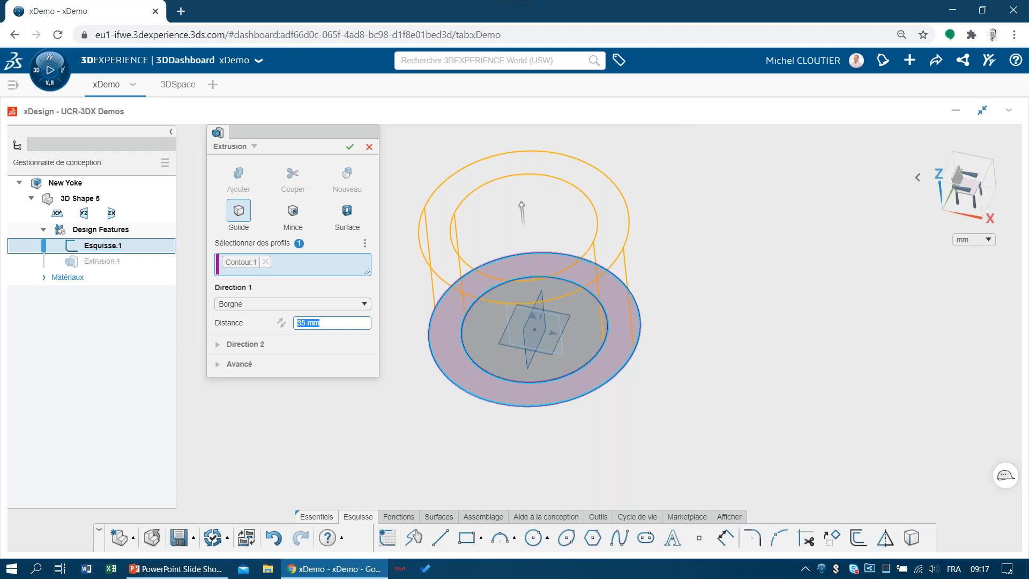
{"action": "type", "text": "50"}
{"action": "key", "text": "Return"}
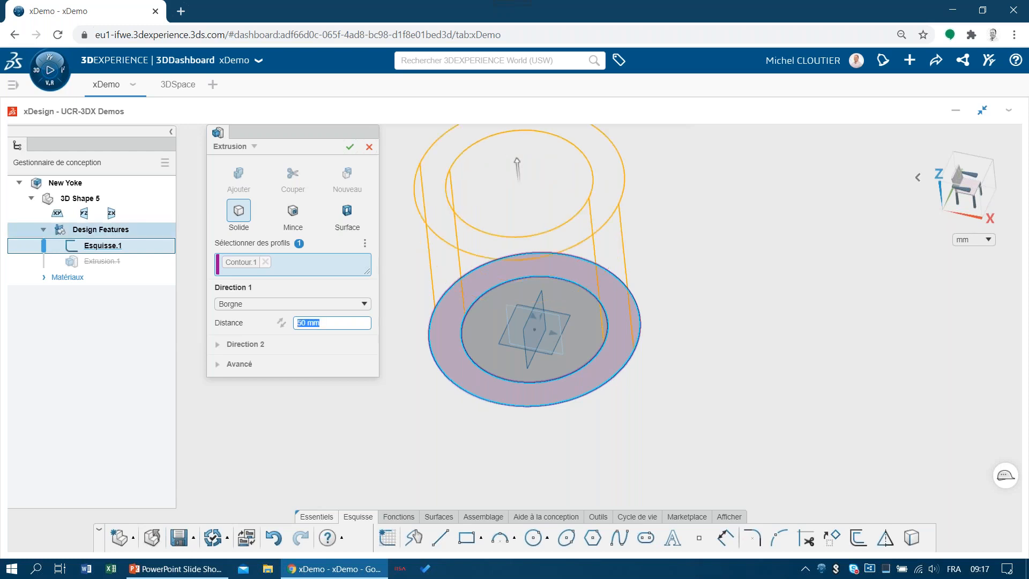
{"action": "left_click", "coordinate": [304, 304]}
{"action": "left_click", "coordinate": [295, 334]}
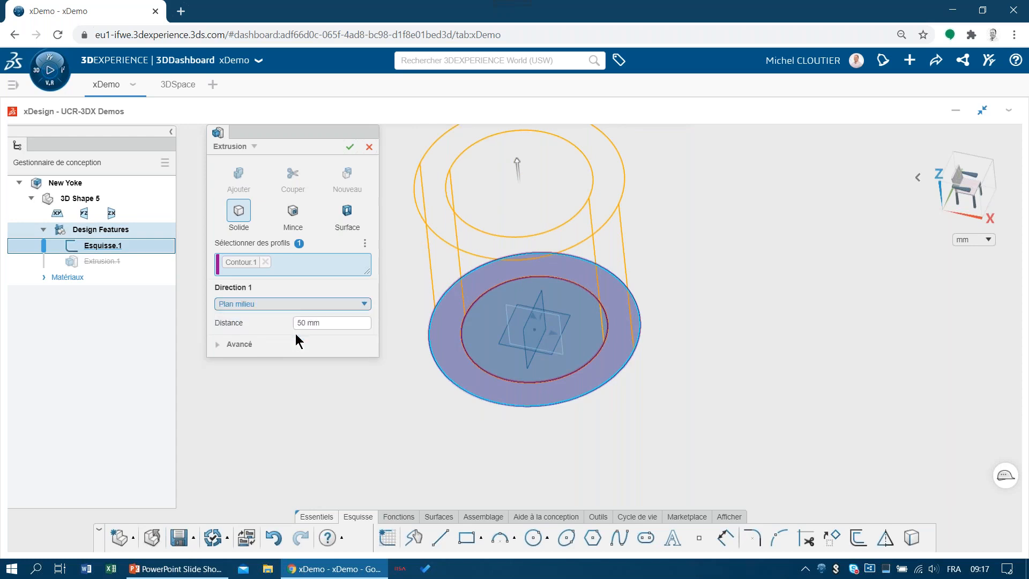
{"action": "left_click", "coordinate": [350, 146]}
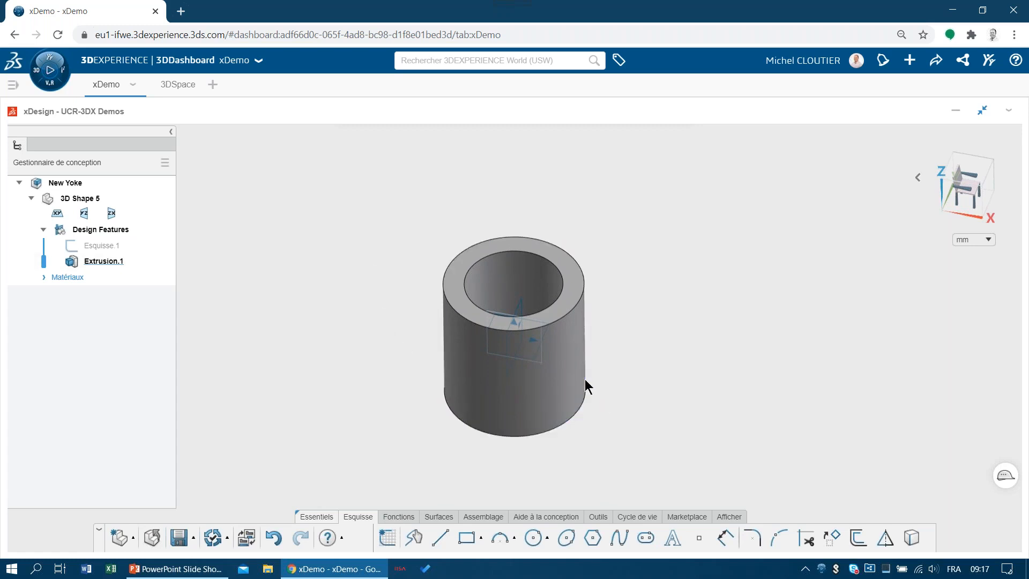
Start a sketch on the XY plane and draw a line about 50 mm long from the origin along the X axis
{"action": "scroll", "coordinate": [595, 378], "scroll_direction": "up", "scroll_amount": 1}
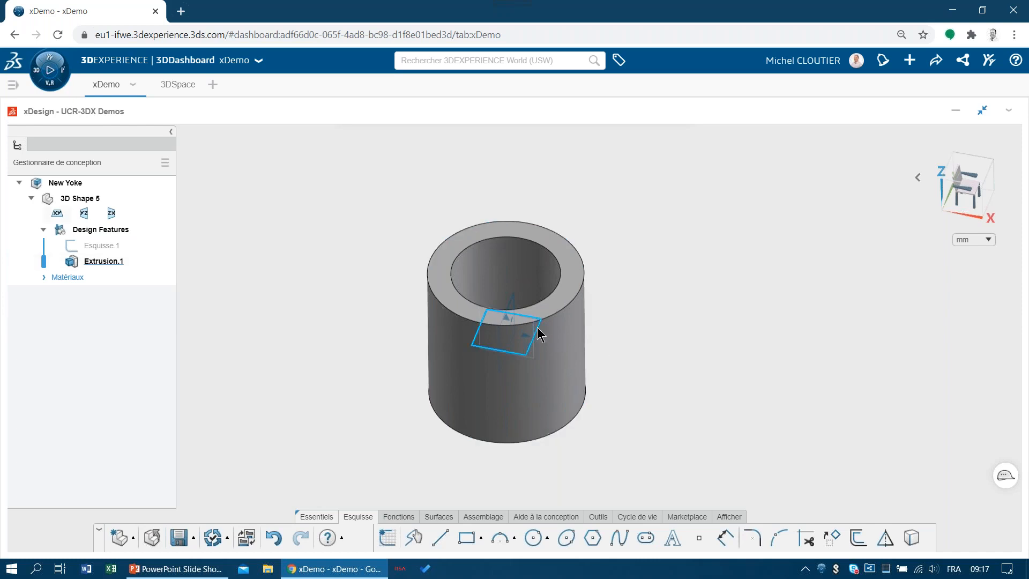
{"action": "left_click", "coordinate": [439, 543]}
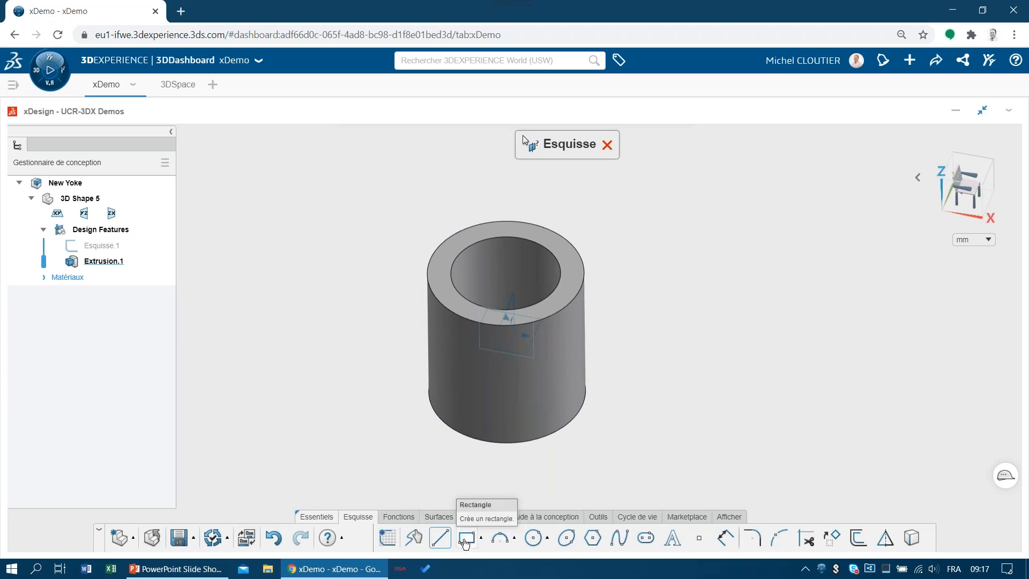
{"action": "left_click", "coordinate": [439, 538]}
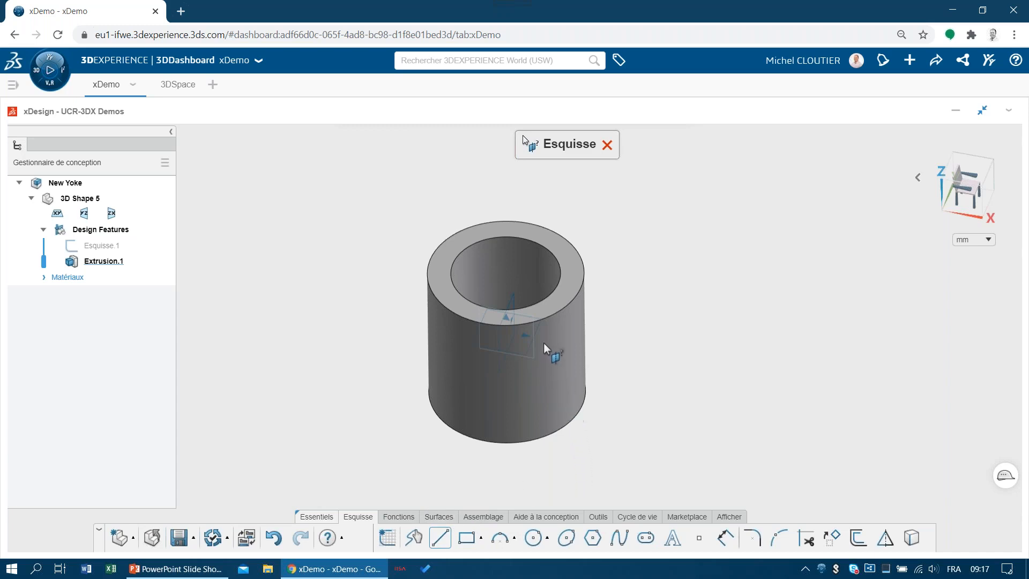
{"action": "left_click", "coordinate": [539, 327]}
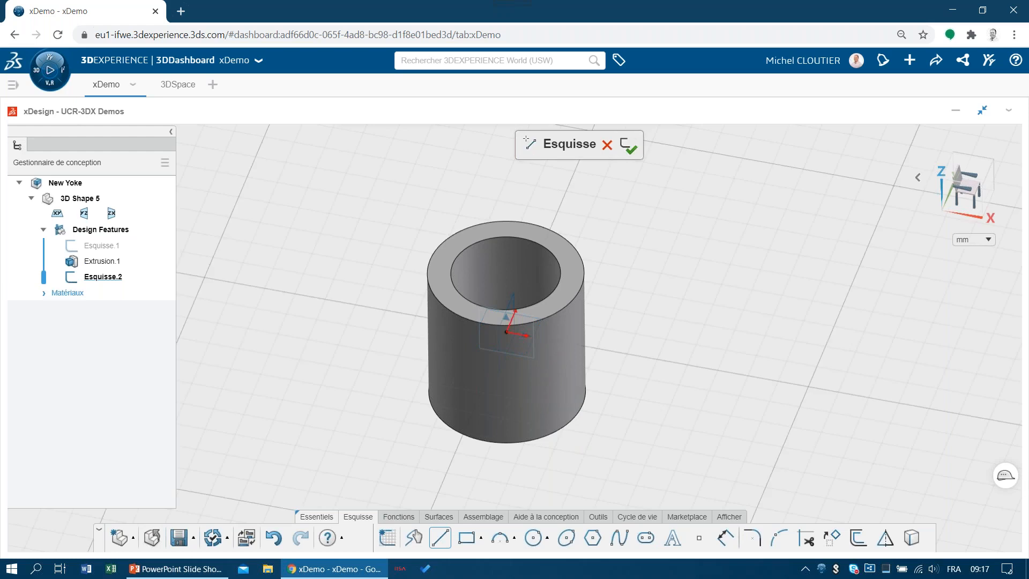
{"action": "left_click", "coordinate": [506, 332]}
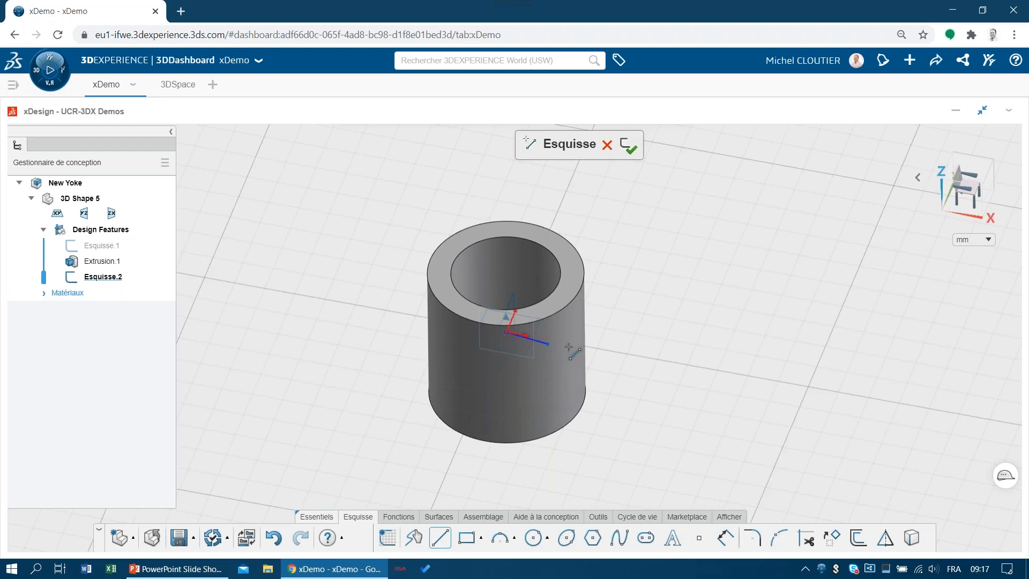
{"action": "left_click", "coordinate": [658, 360]}
Draw two concentric circles centred on the line's outer endpoint, the smaller about 22 mm in diameter
{"action": "key", "text": "s"}
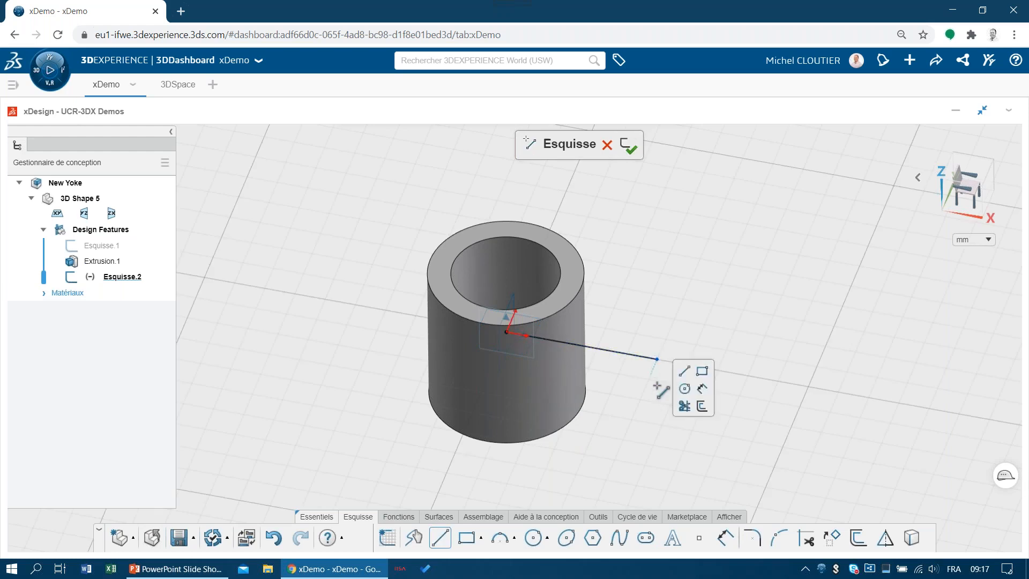
{"action": "left_click", "coordinate": [685, 390]}
{"action": "left_click", "coordinate": [657, 359]}
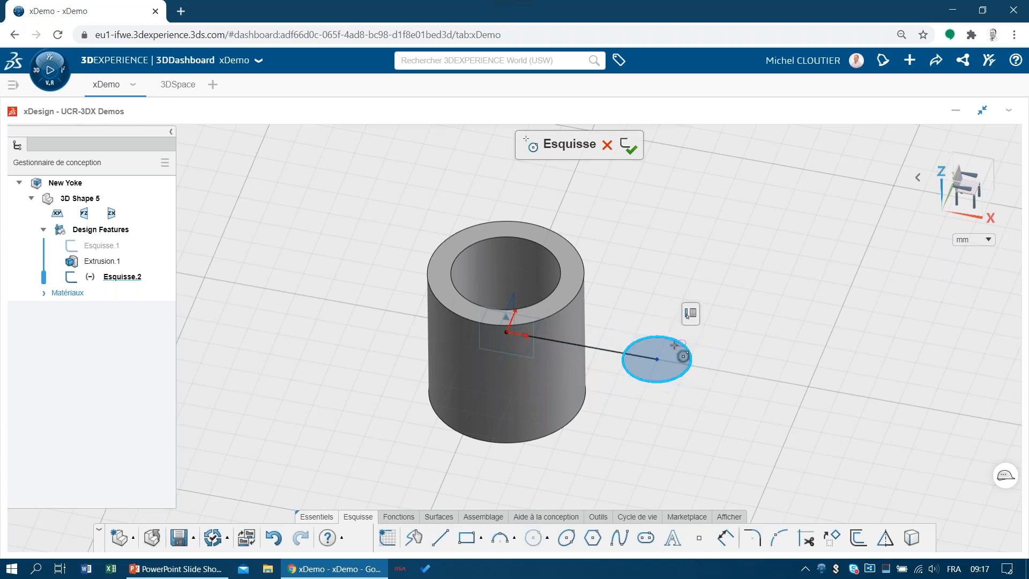
{"action": "left_click", "coordinate": [707, 348]}
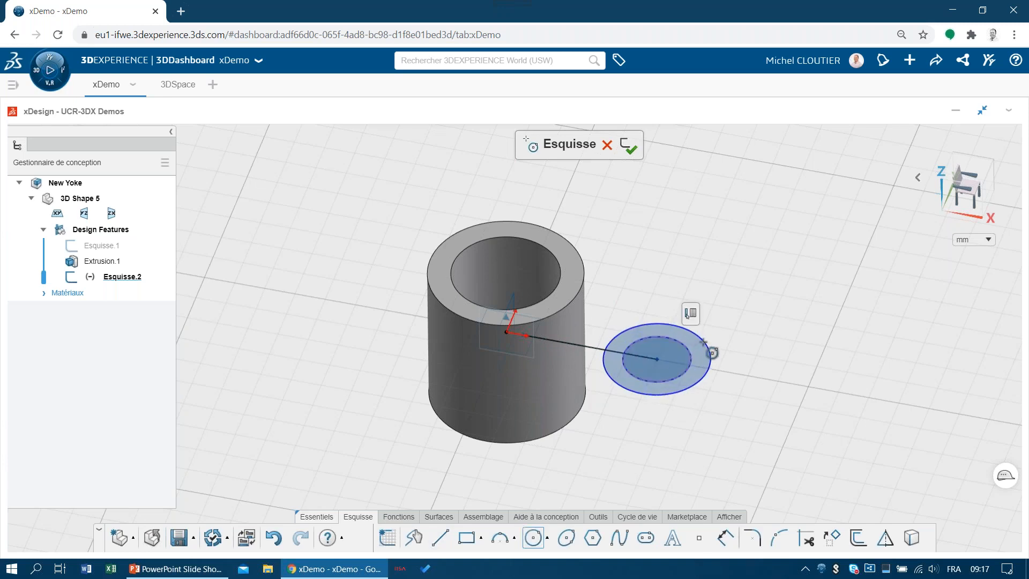
{"action": "key", "text": "Escape"}
Convert the line from the origin to construction geometry and dimension its length at 50 mm
{"action": "scroll", "coordinate": [611, 351], "scroll_direction": "up", "scroll_amount": 3}
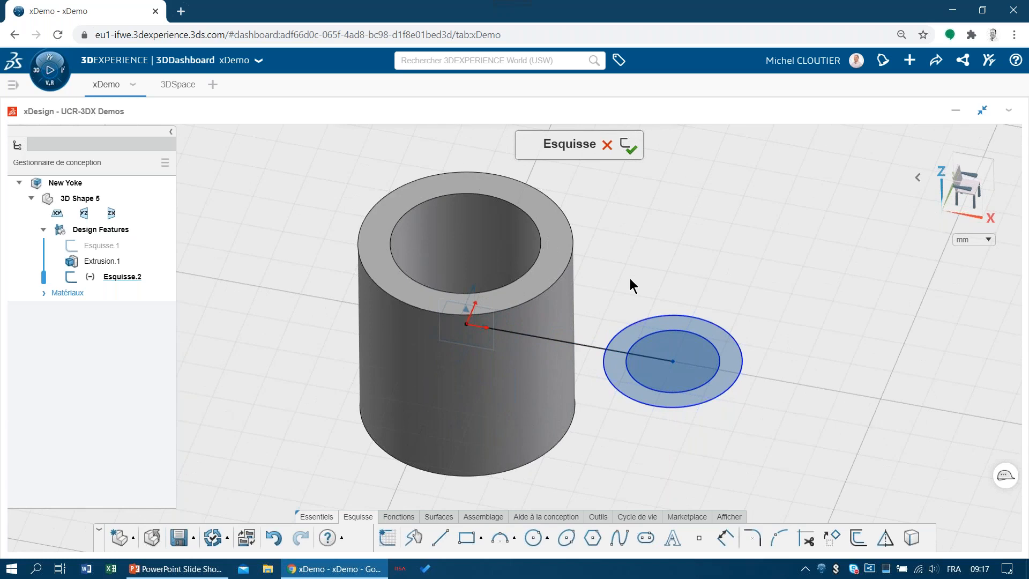
{"action": "mouse_move", "coordinate": [630, 279]}
{"action": "middle_mouse_down"}
{"action": "mouse_move", "coordinate": [605, 295]}
{"action": "mouse_move", "coordinate": [593, 328]}
{"action": "middle_mouse_up"}
{"action": "left_click", "coordinate": [589, 342]}
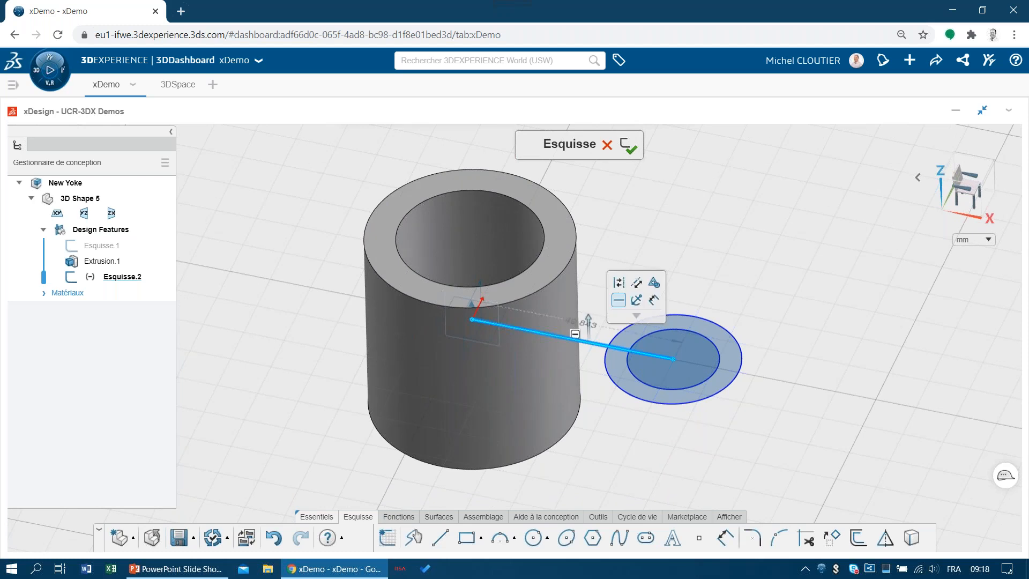
{"action": "left_click", "coordinate": [619, 283]}
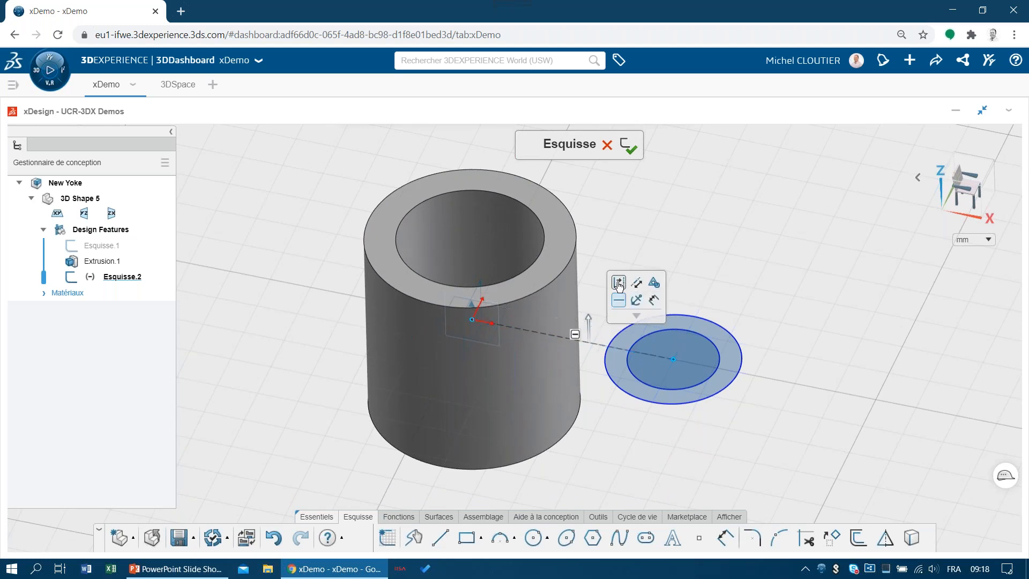
{"action": "left_click", "coordinate": [654, 300]}
{"action": "type", "text": "50"}
{"action": "key", "text": "Return"}
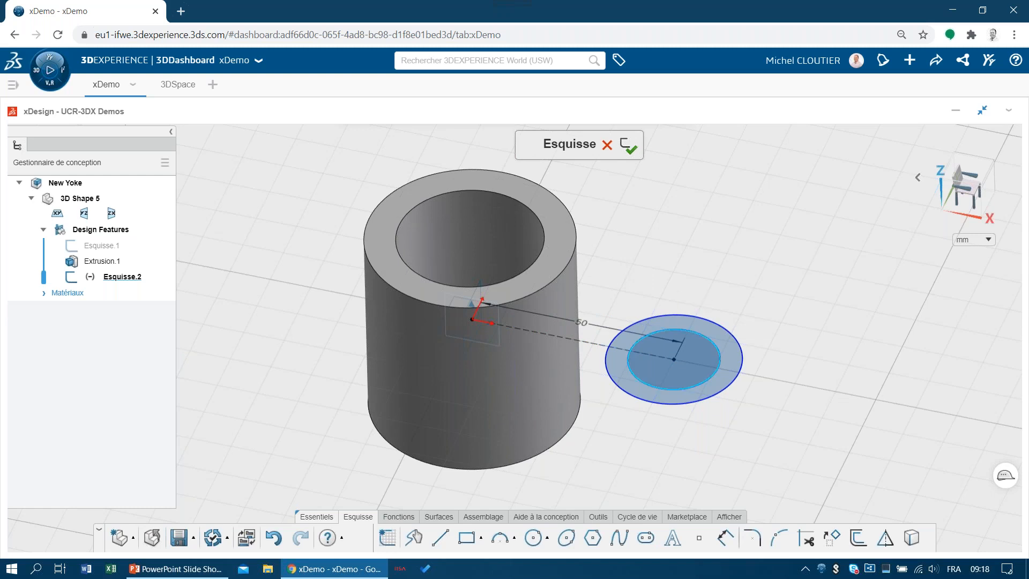
Dimension the diameters of the two concentric circles, setting the inner one to 12 mm and the outer one to 20 mm
{"action": "left_click", "coordinate": [702, 337]}
{"action": "left_click", "coordinate": [750, 321]}
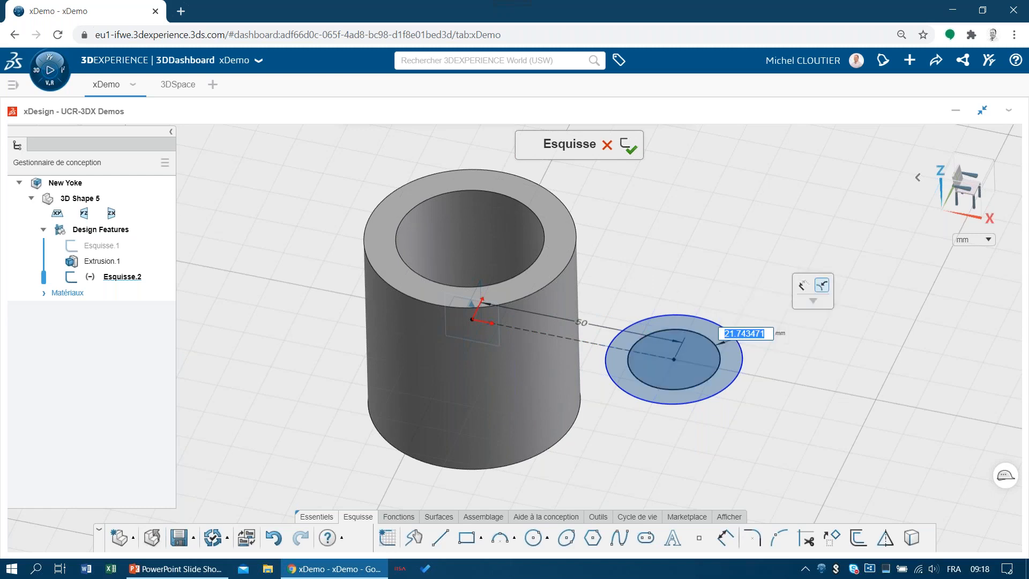
{"action": "type", "text": "12"}
{"action": "key", "text": "Return"}
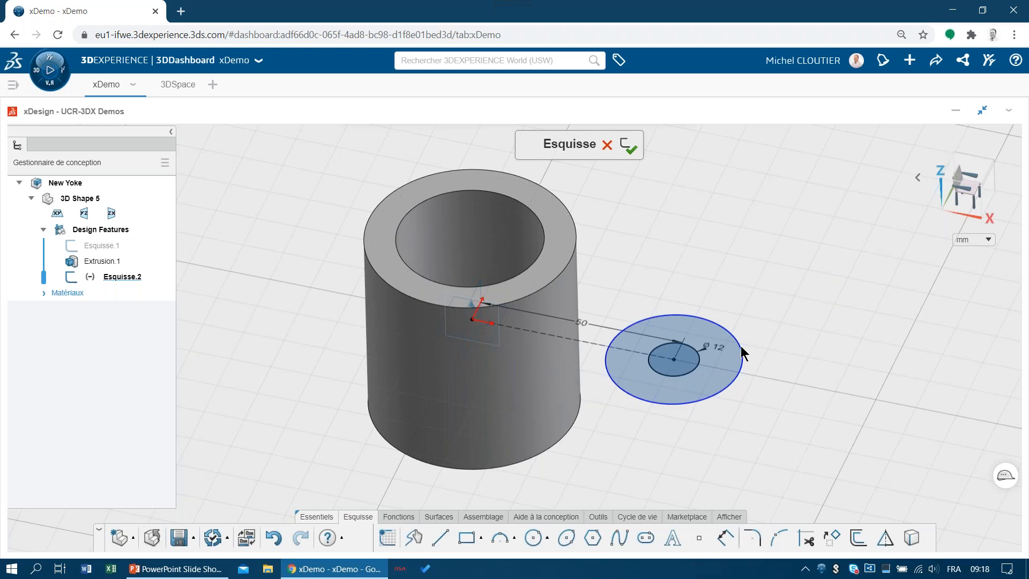
{"action": "left_click", "coordinate": [722, 367]}
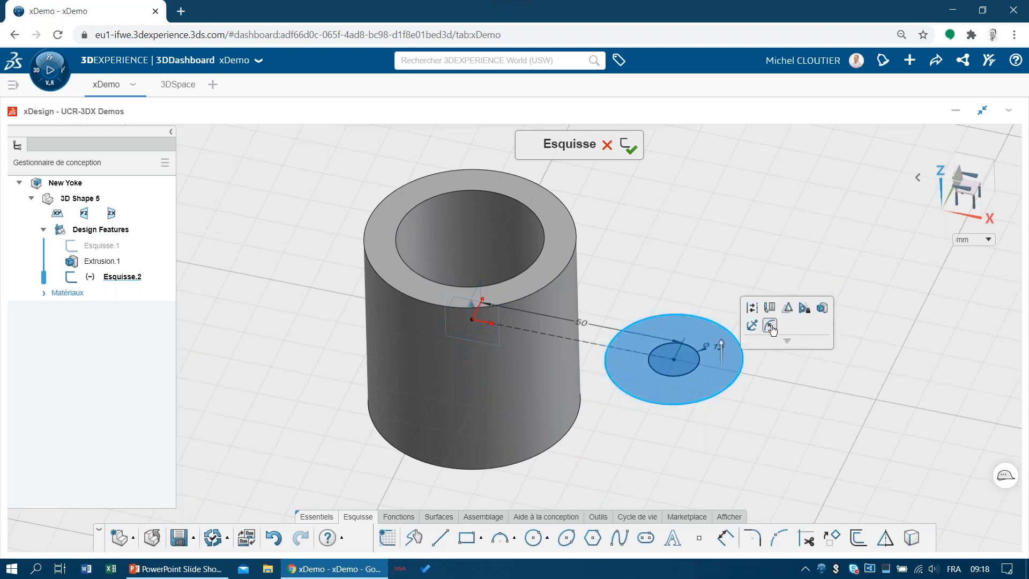
{"action": "left_click", "coordinate": [770, 326]}
{"action": "type", "text": "20"}
{"action": "key", "text": "Return"}
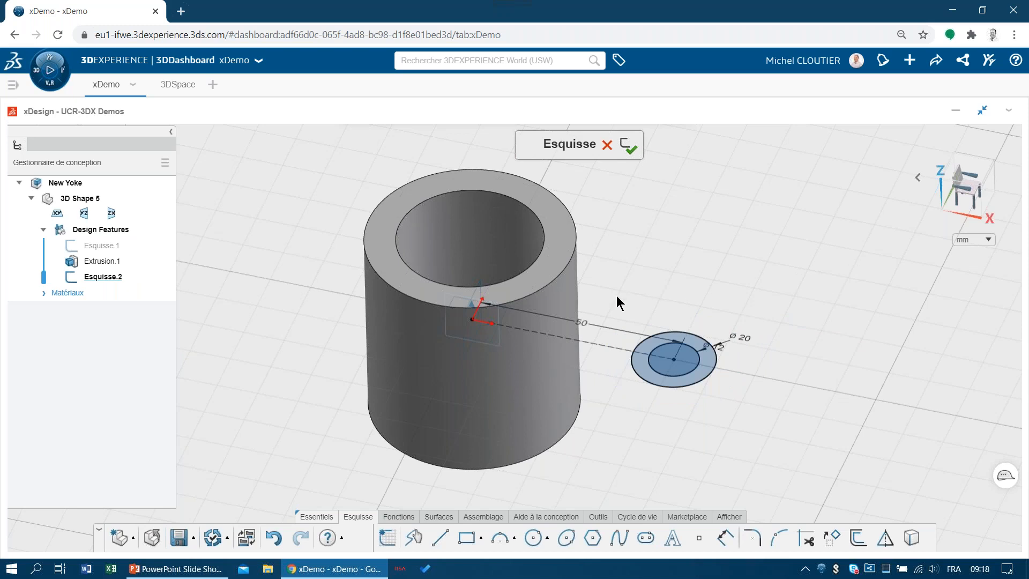
Project the hollow cylinder's outer contour into the current sketch as a circle
{"action": "scroll", "coordinate": [618, 292], "scroll_direction": "up", "scroll_amount": 1}
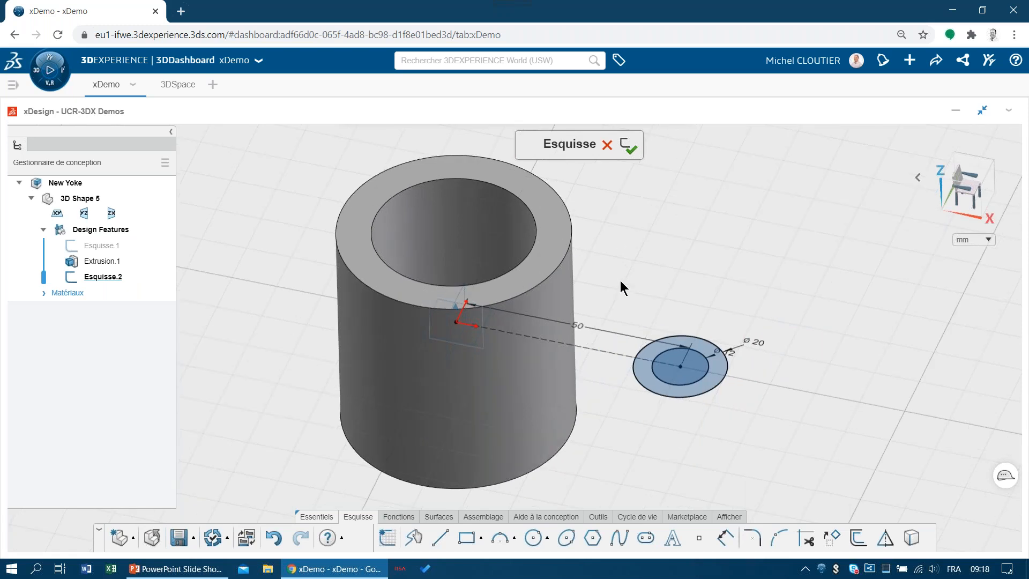
{"action": "mouse_move", "coordinate": [620, 281]}
{"action": "middle_mouse_down"}
{"action": "mouse_move", "coordinate": [630, 253]}
{"action": "mouse_move", "coordinate": [629, 281]}
{"action": "middle_mouse_up"}
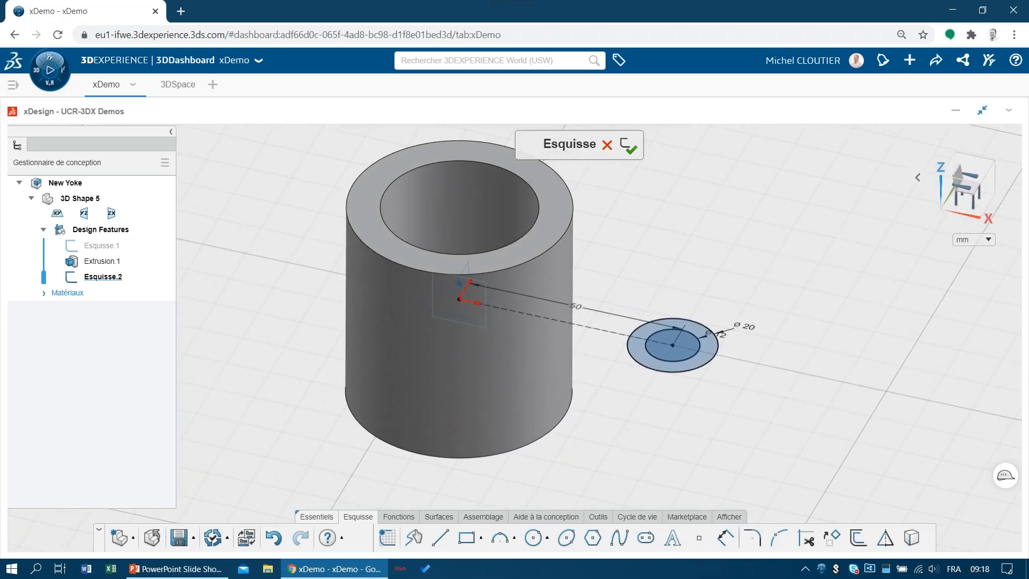
{"action": "left_click", "coordinate": [500, 364]}
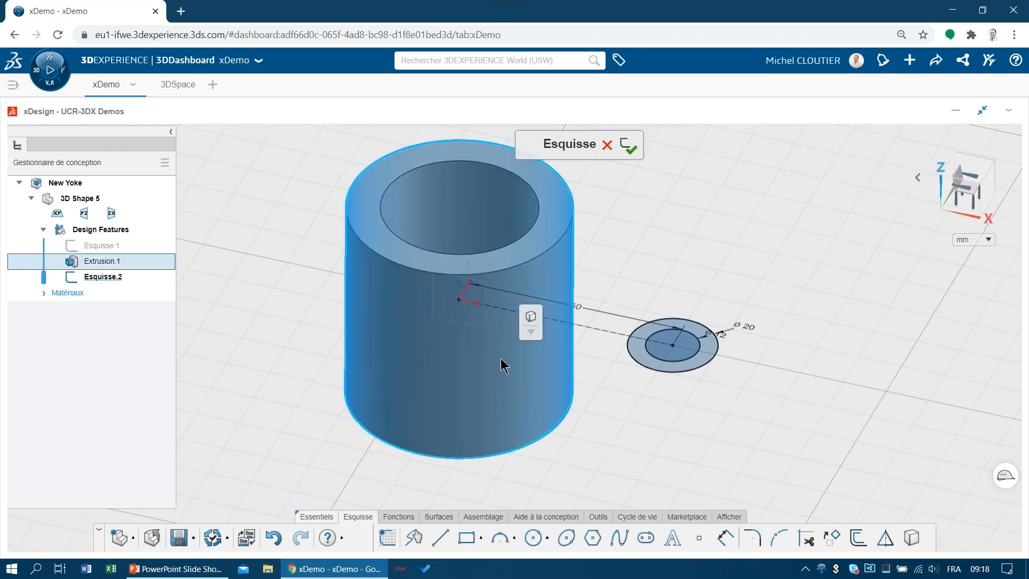
{"action": "left_click", "coordinate": [531, 317]}
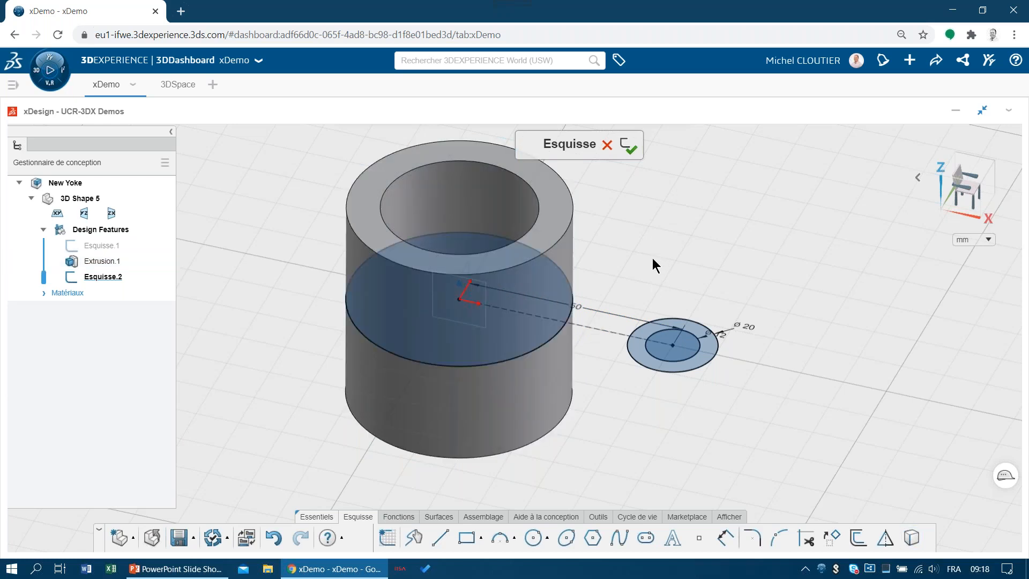
{"action": "scroll", "coordinate": [643, 263], "scroll_direction": "up", "scroll_amount": 1}
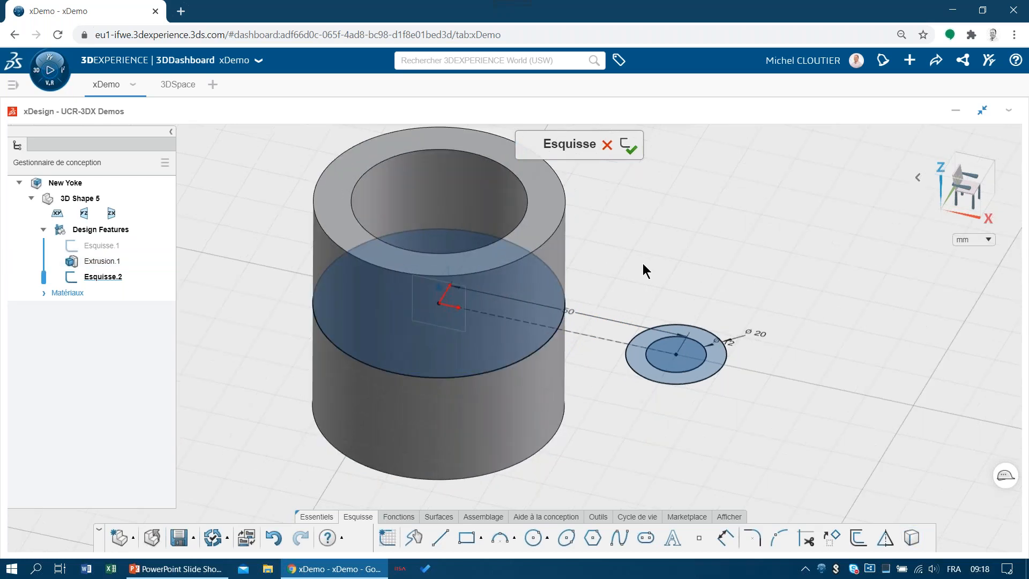
Draw a line from the front of the projected cylinder circle to the 20 mm circle
{"action": "left_click", "coordinate": [582, 393]}
{"action": "left_click", "coordinate": [611, 394]}
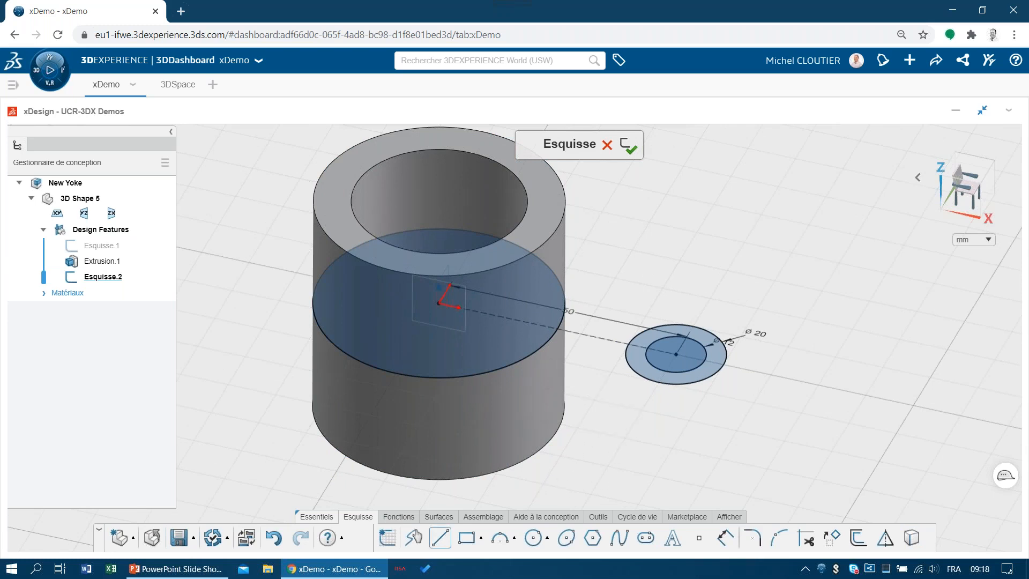
{"action": "left_click", "coordinate": [496, 370]}
{"action": "left_click", "coordinate": [633, 370]}
{"action": "key", "text": "Escape"}
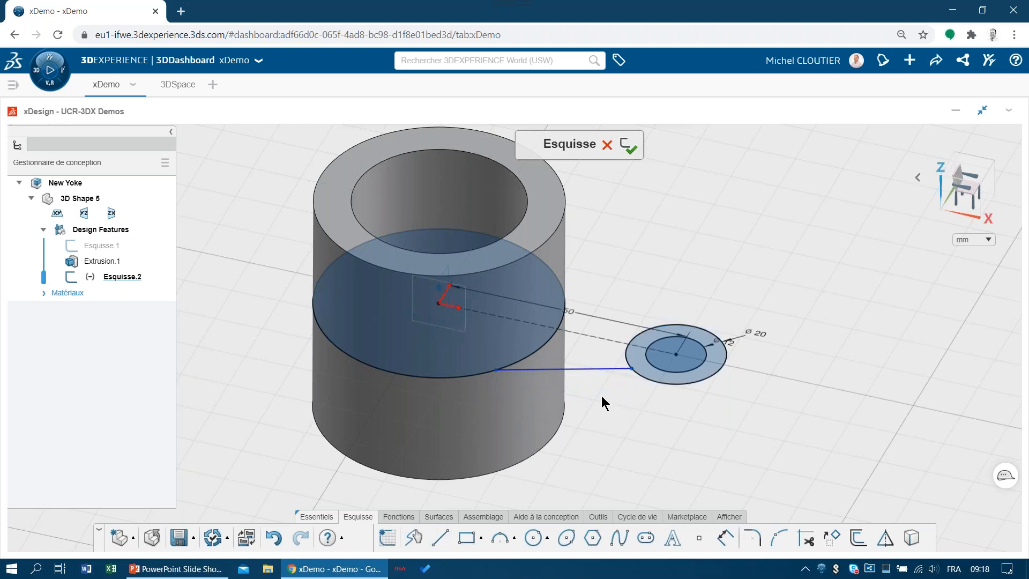
Make the connecting line tangent to both the 20 mm circle and the projected cylinder circle
{"action": "scroll", "coordinate": [590, 389], "scroll_direction": "up", "scroll_amount": 2}
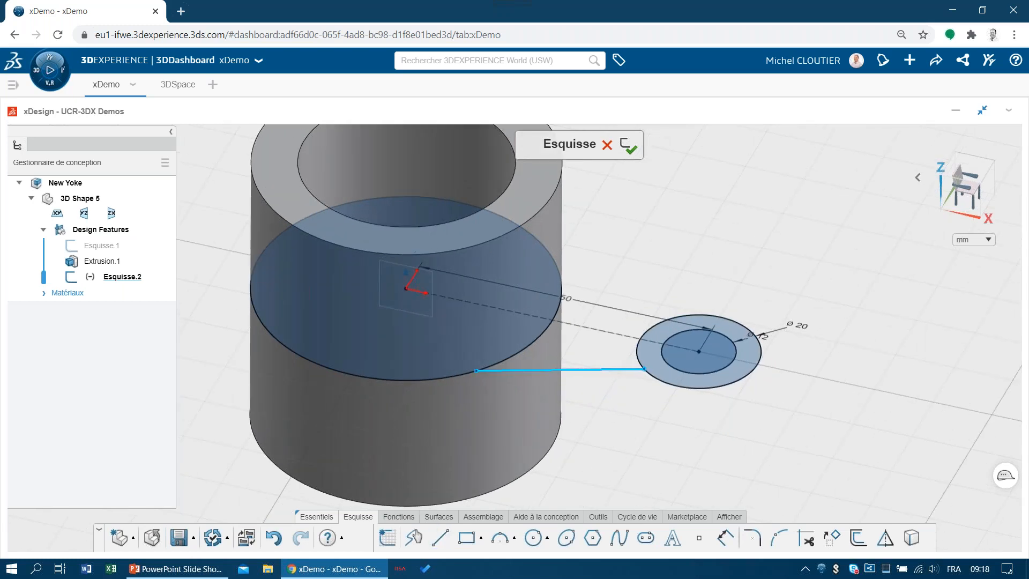
{"action": "scroll", "coordinate": [587, 385], "scroll_direction": "up", "scroll_amount": 1}
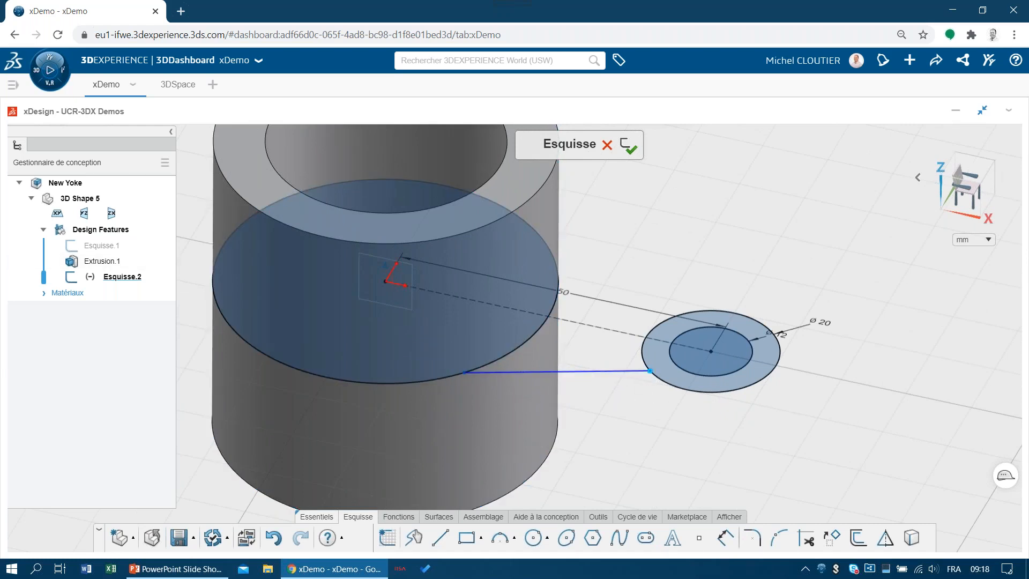
{"action": "left_click", "coordinate": [649, 371]}
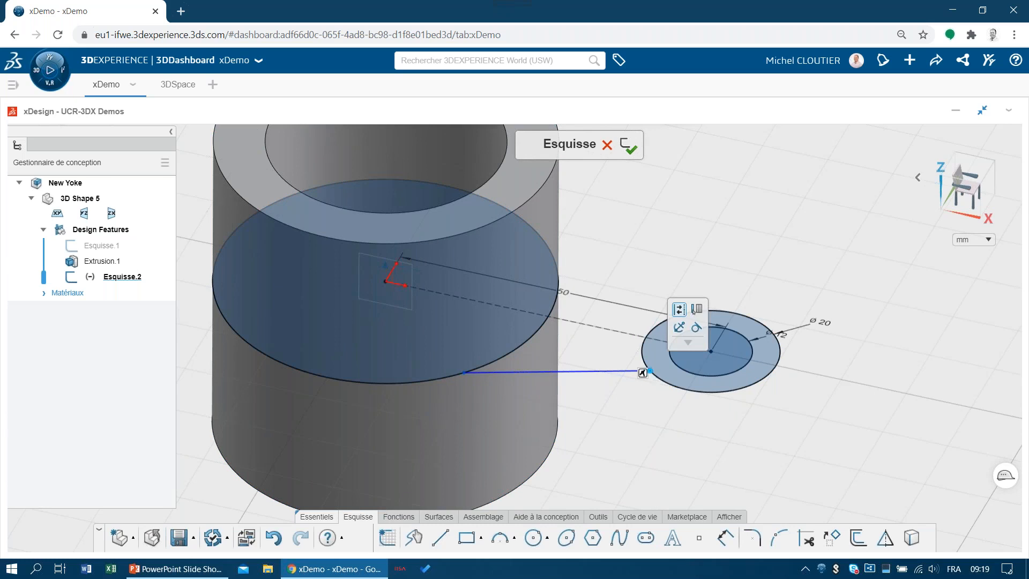
{"action": "left_click", "coordinate": [696, 328]}
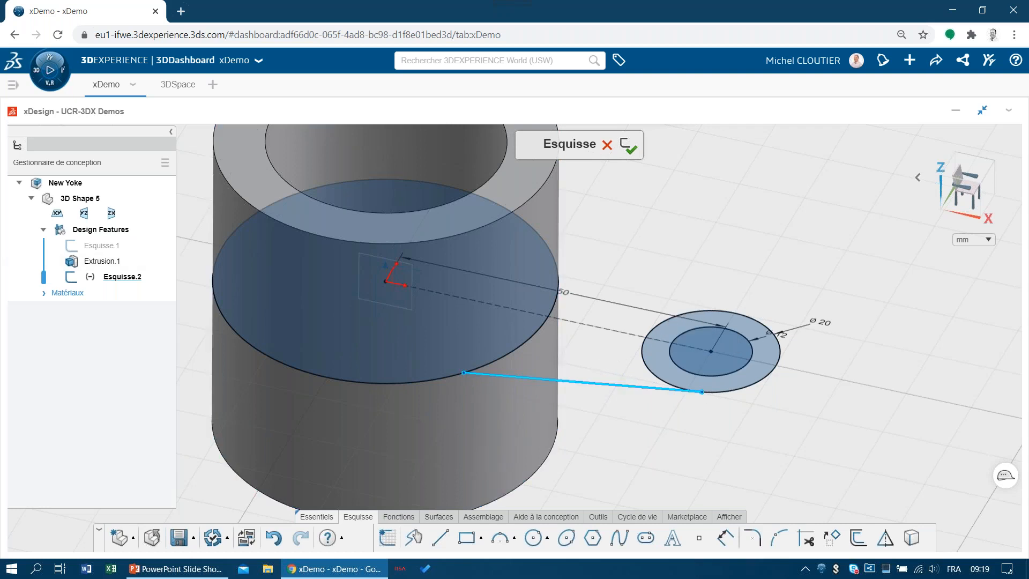
{"action": "left_click_drag", "start_coordinate": [499, 398], "coordinate": [423, 351]}
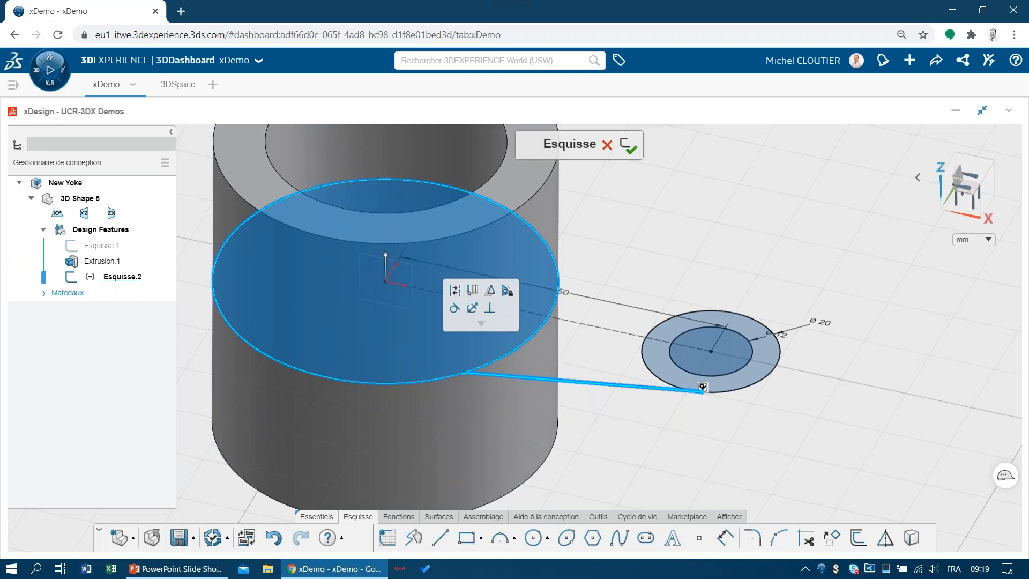
{"action": "left_click", "coordinate": [455, 309]}
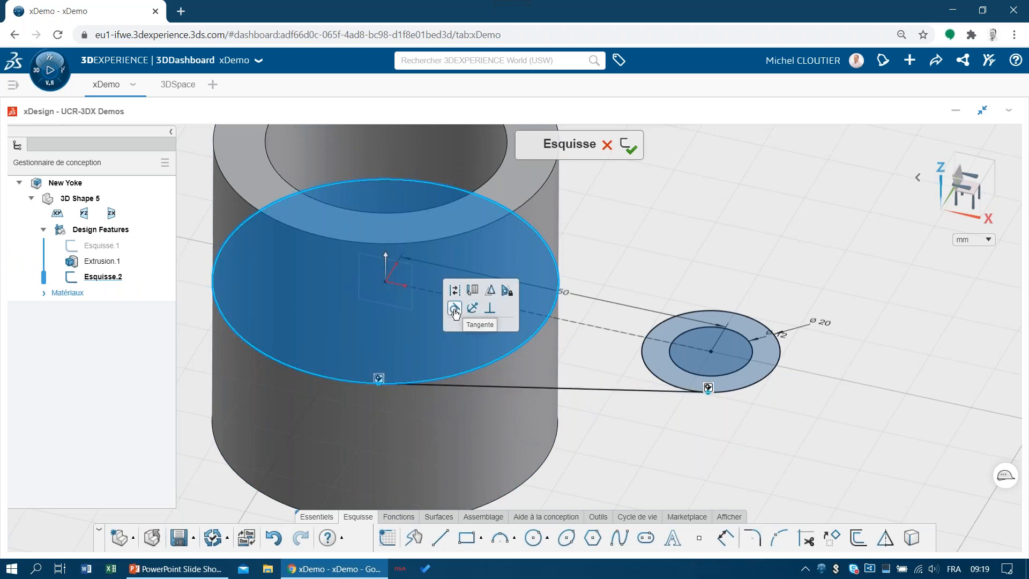
{"action": "left_click", "coordinate": [617, 440]}
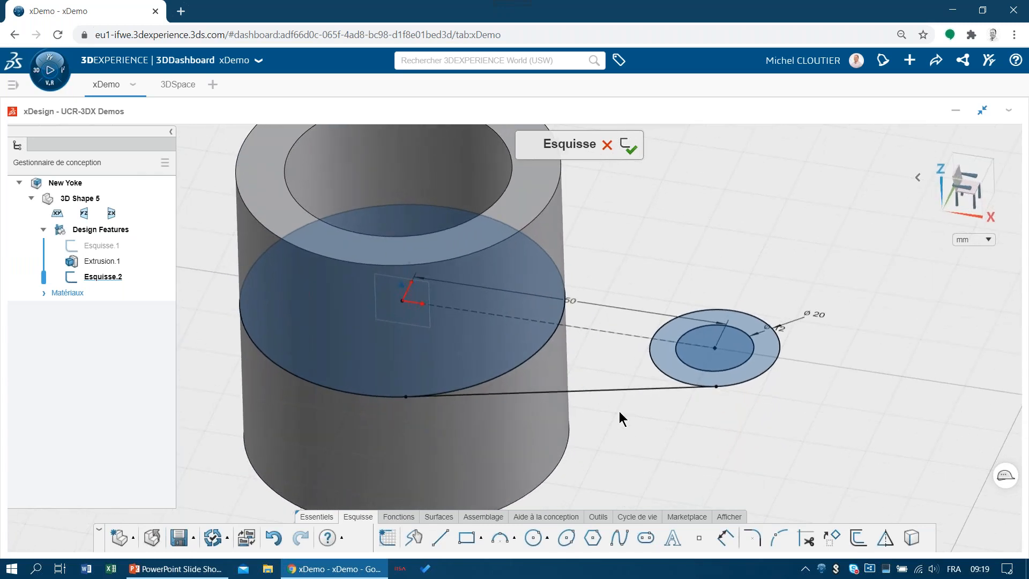
Mirror the tangent line about the construction line between the two circle centres
{"action": "left_click_drag", "start_coordinate": [603, 408], "coordinate": [581, 314]}
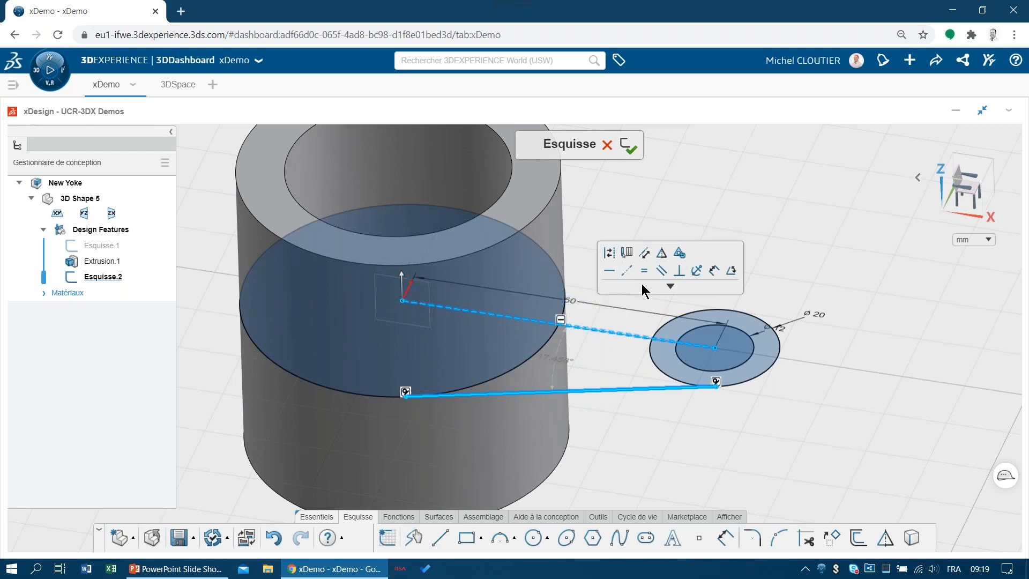
{"action": "left_click", "coordinate": [663, 255]}
{"action": "left_click", "coordinate": [674, 197]}
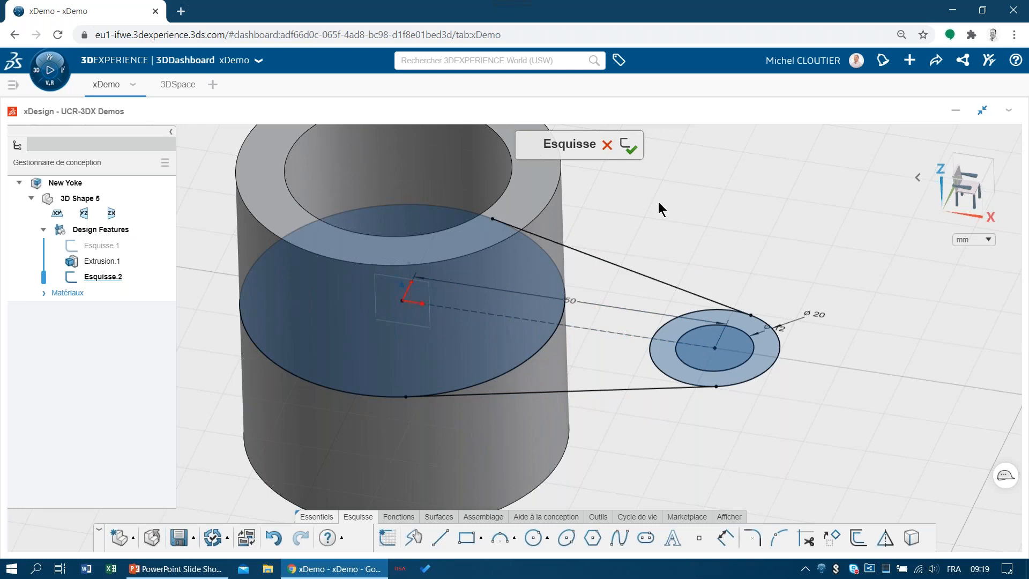
{"action": "scroll", "coordinate": [659, 201], "scroll_direction": "down", "scroll_amount": 3}
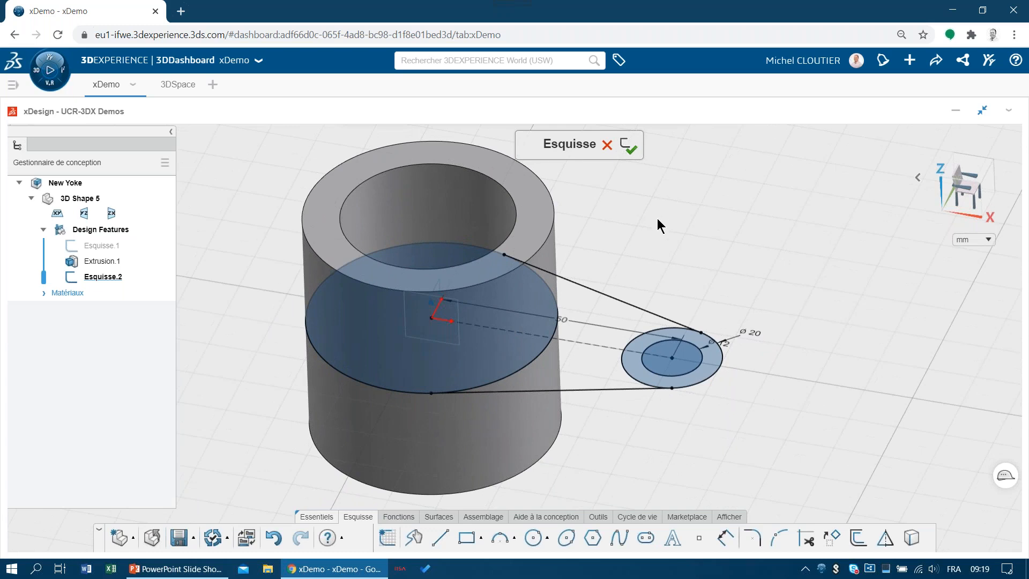
Finish the sketch and extrude the tapered web and the small ring as an added solid, 30 mm in total about the mid-plane
{"action": "left_click", "coordinate": [629, 146]}
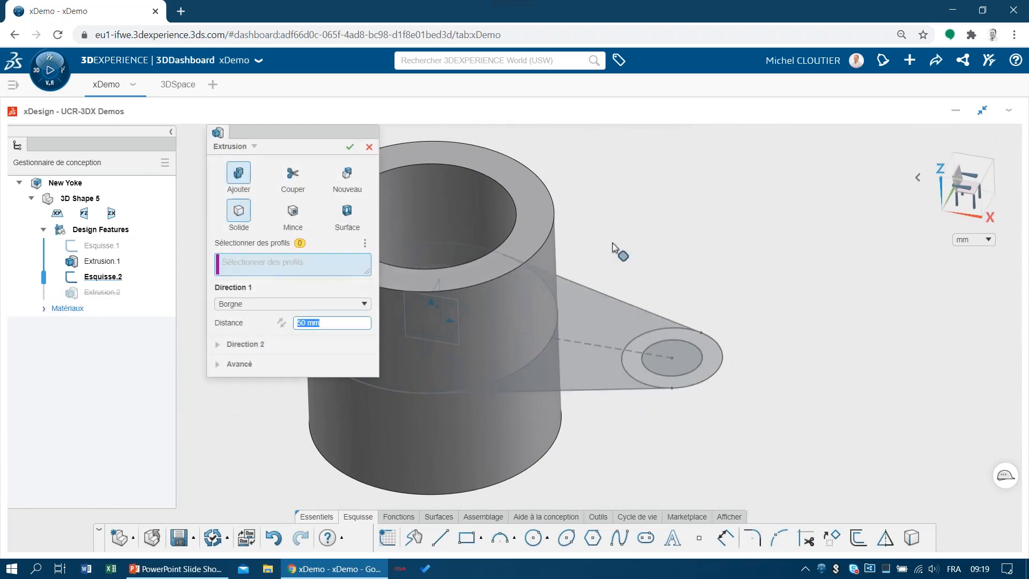
{"action": "left_click", "coordinate": [589, 339]}
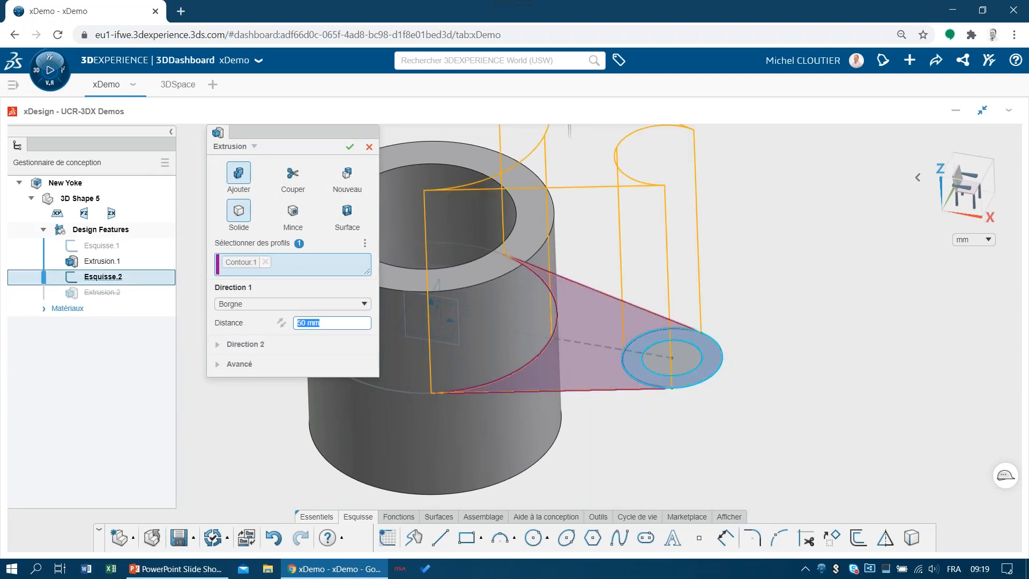
{"action": "left_click", "coordinate": [633, 356]}
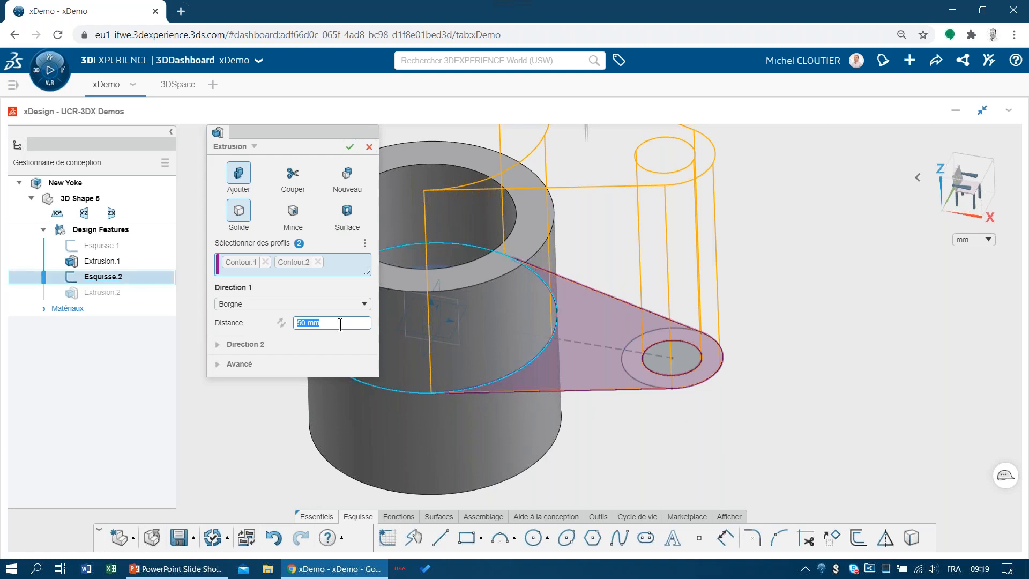
{"action": "type", "text": "30"}
{"action": "key", "text": "Return"}
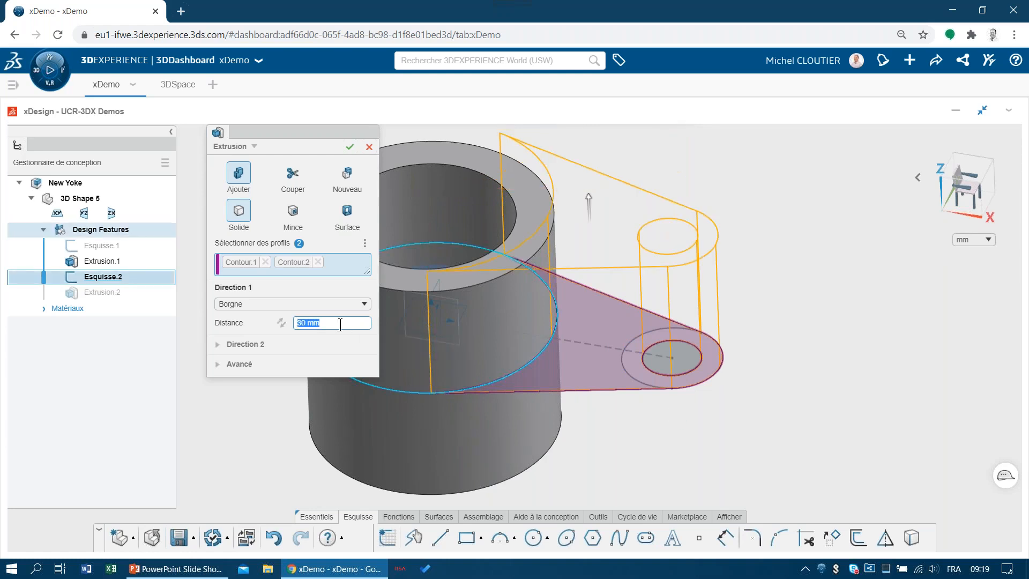
{"action": "left_click", "coordinate": [278, 311]}
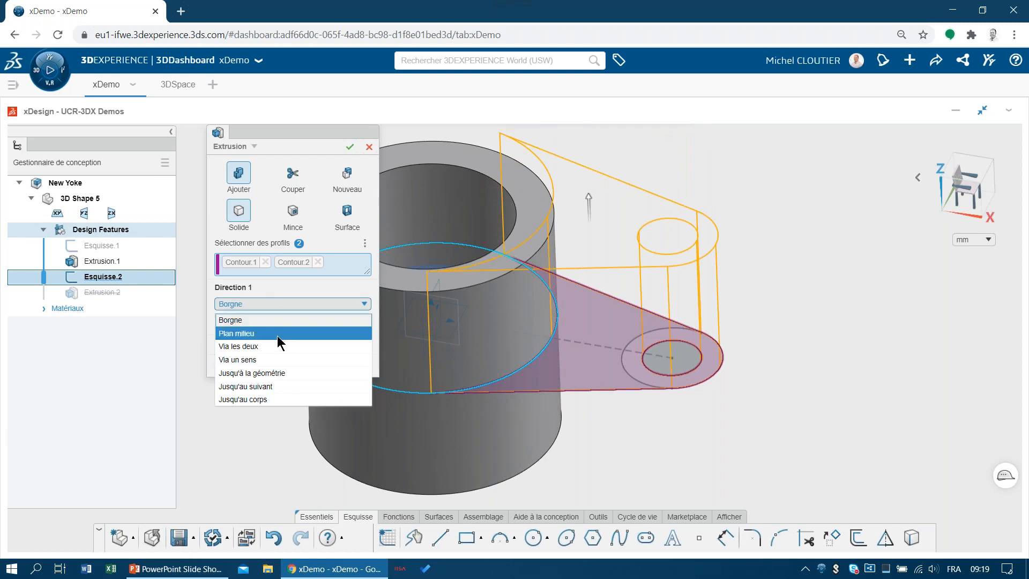
{"action": "left_click", "coordinate": [277, 335]}
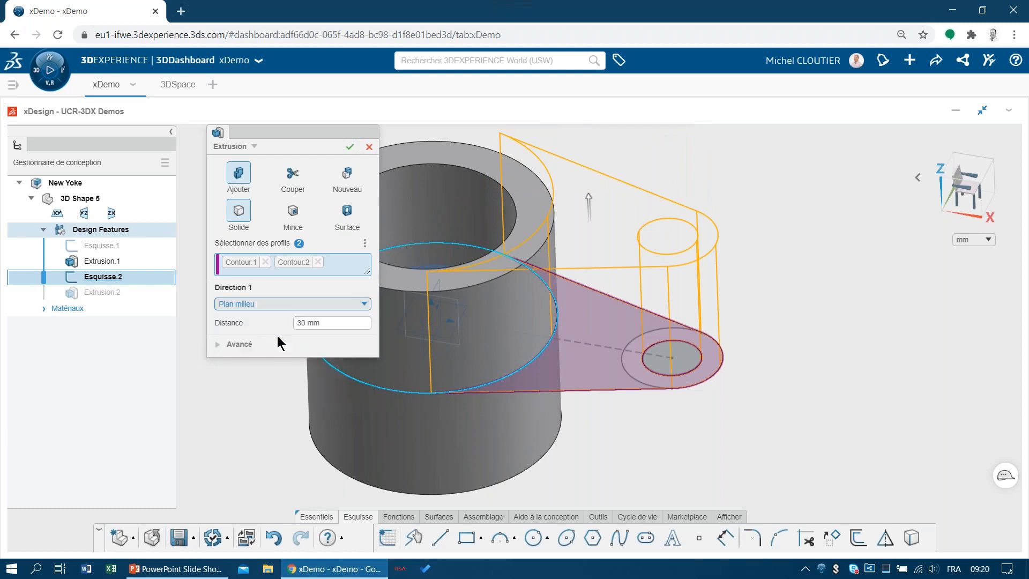
{"action": "left_click", "coordinate": [350, 149]}
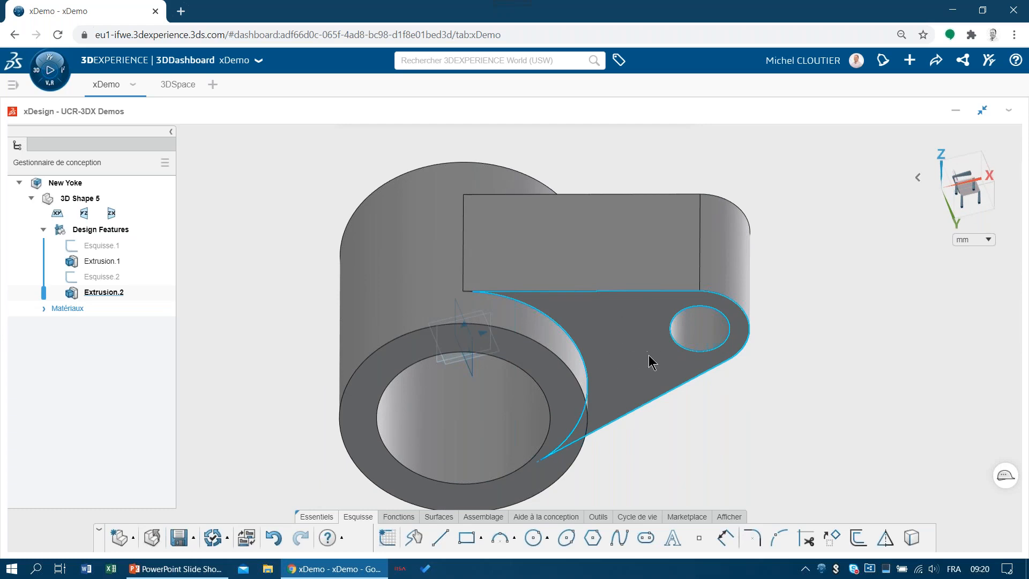
Shell the arm with a 5 mm thickness, removing its bottom face
{"action": "middle_click_drag", "start_coordinate": [691, 443], "coordinate": [683, 413]}
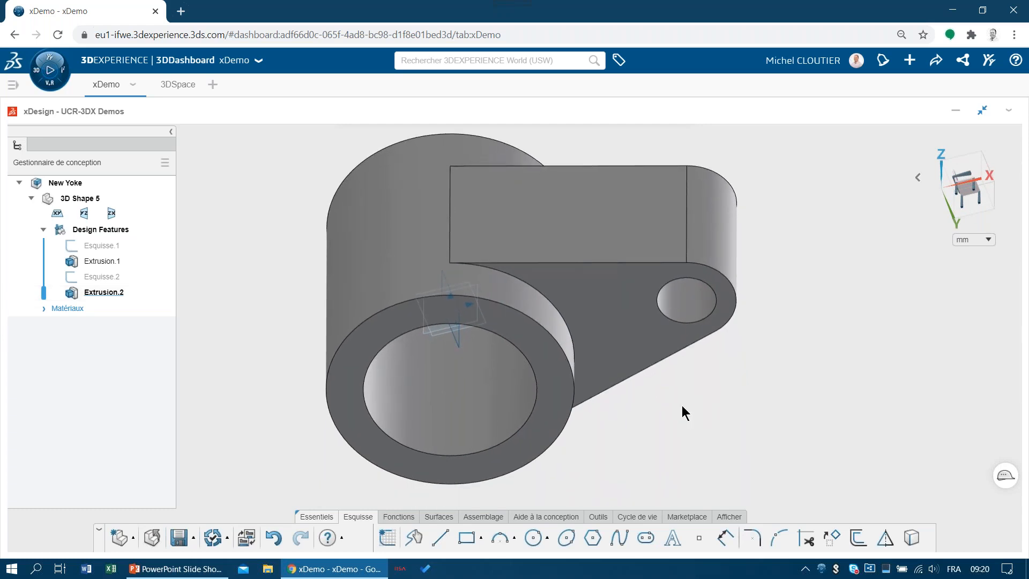
{"action": "left_click", "coordinate": [398, 517]}
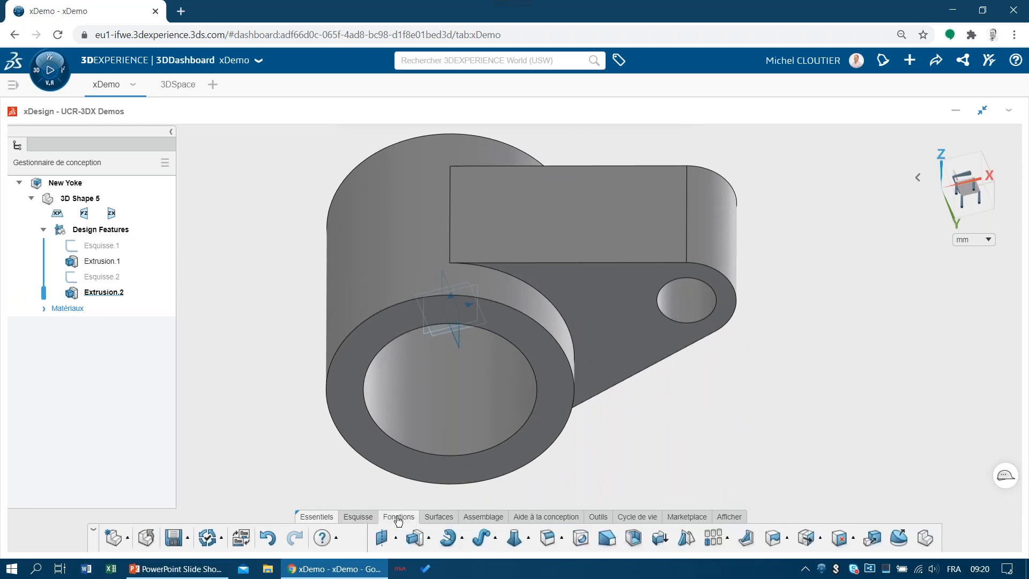
{"action": "left_click", "coordinate": [634, 539]}
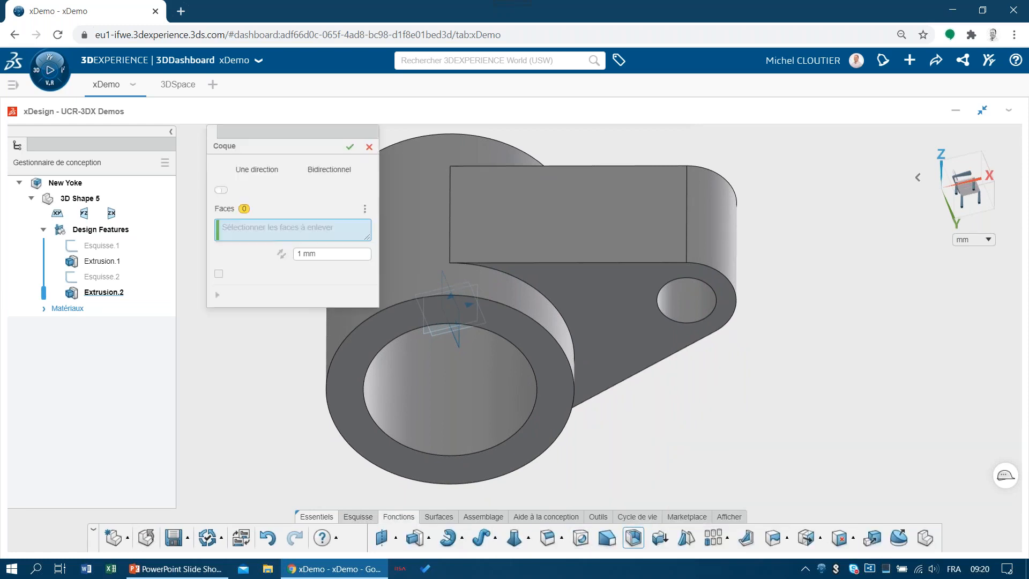
{"action": "type", "text": "5"}
{"action": "left_click", "coordinate": [616, 344]}
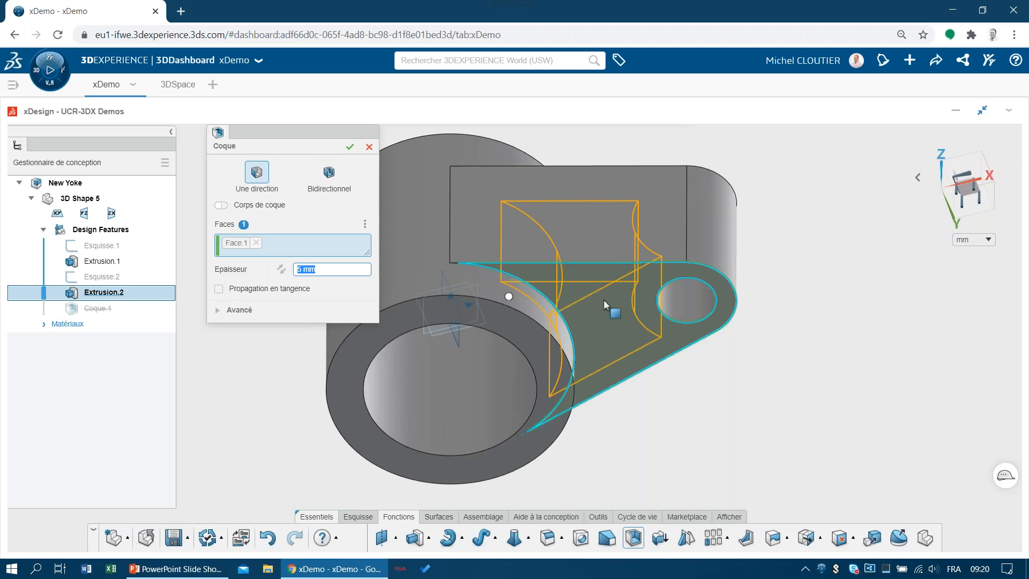
{"action": "left_click", "coordinate": [351, 147]}
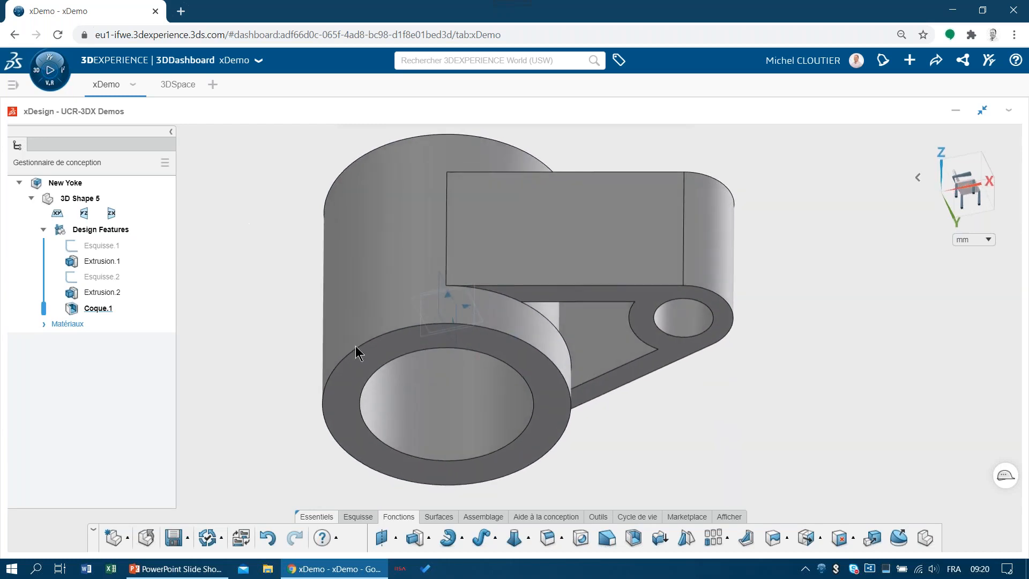
Section the part on the ZX plane with the cut direction reversed and examine the shelled cavity and cylinder wall
{"action": "left_click", "coordinate": [598, 517]}
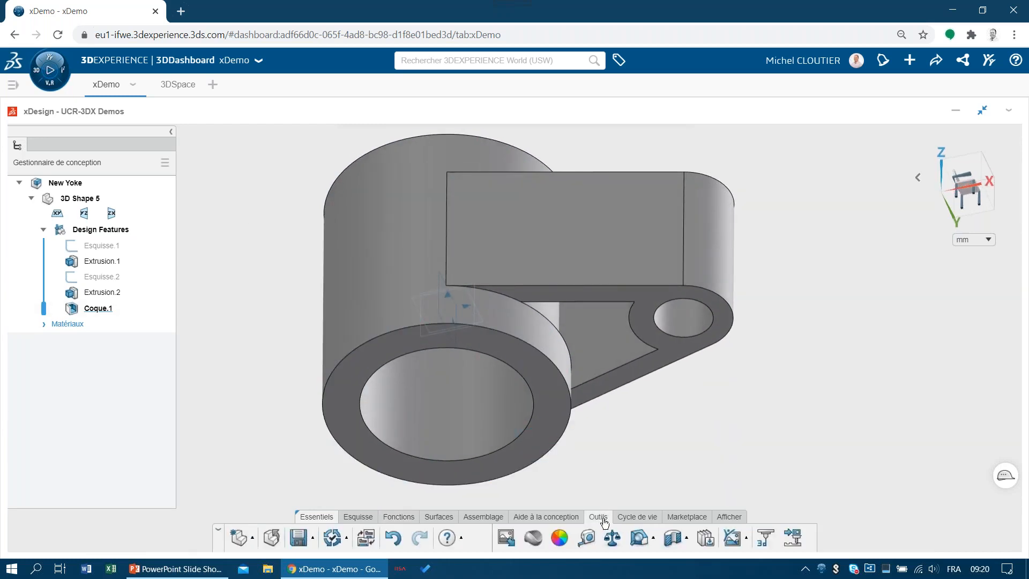
{"action": "left_click", "coordinate": [673, 538]}
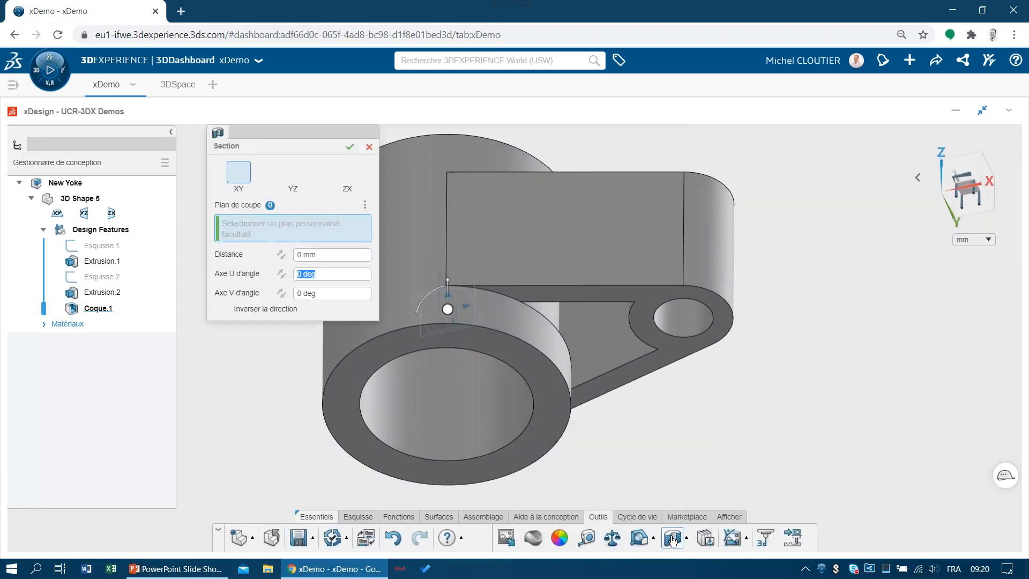
{"action": "left_click", "coordinate": [348, 172]}
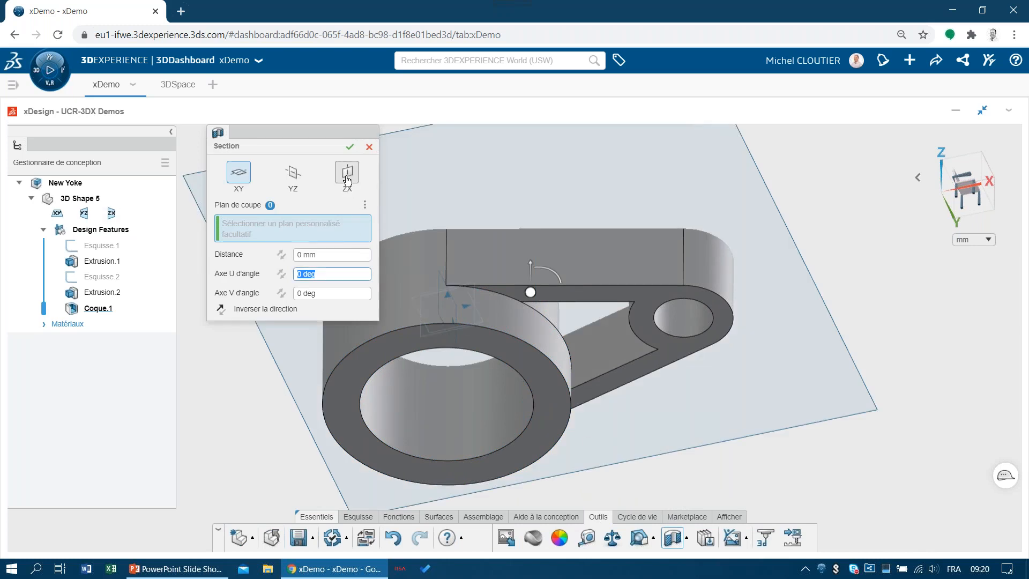
{"action": "left_click", "coordinate": [221, 309]}
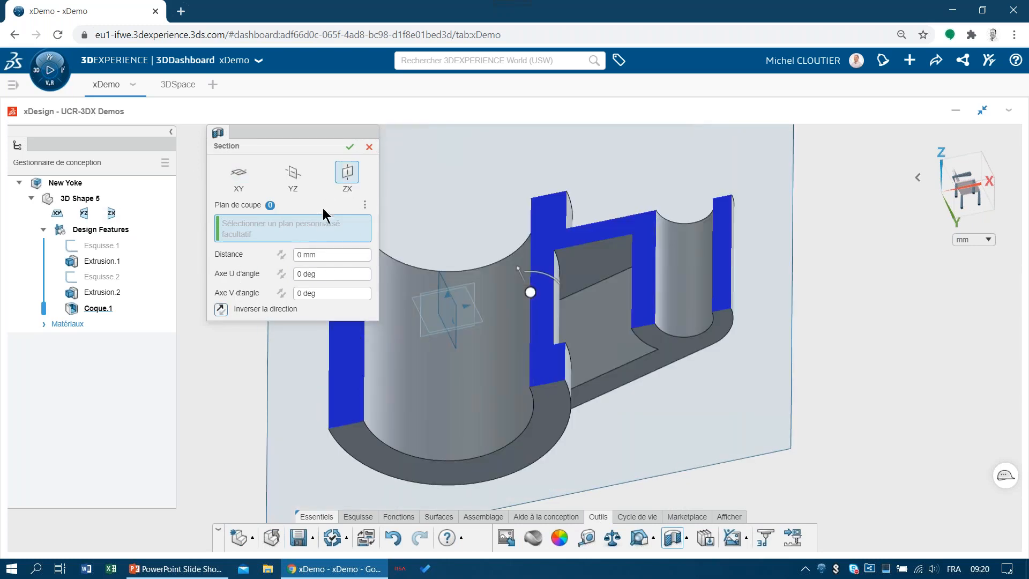
{"action": "left_click", "coordinate": [350, 147]}
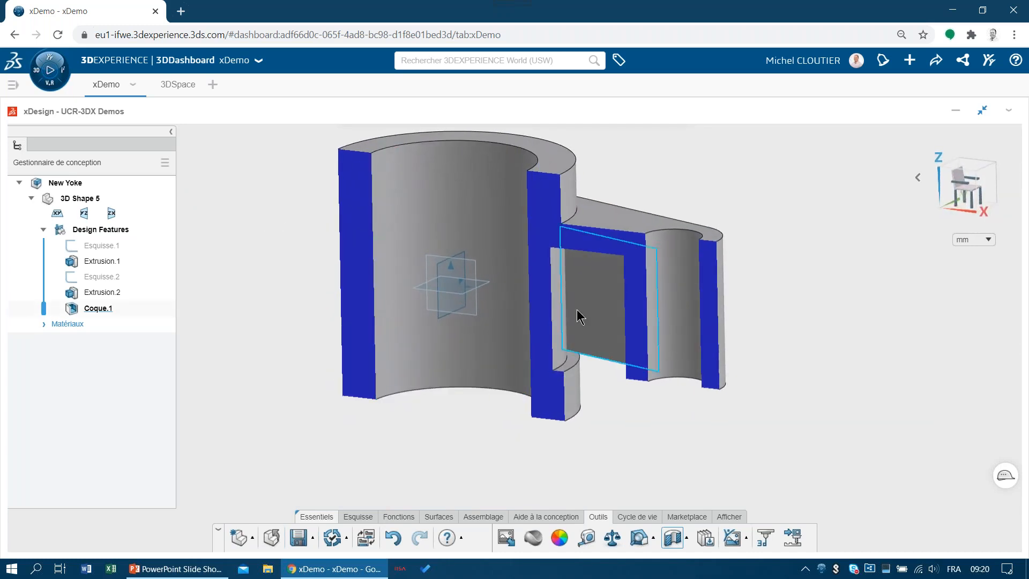
{"action": "scroll", "coordinate": [576, 310], "scroll_direction": "up", "scroll_amount": 5}
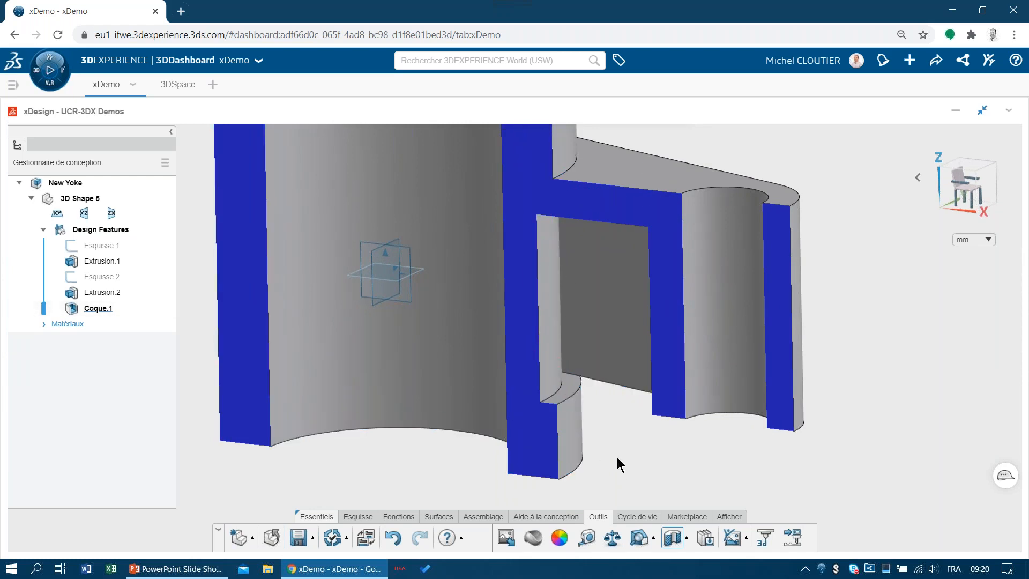
{"action": "scroll", "coordinate": [616, 458], "scroll_direction": "down", "scroll_amount": 3}
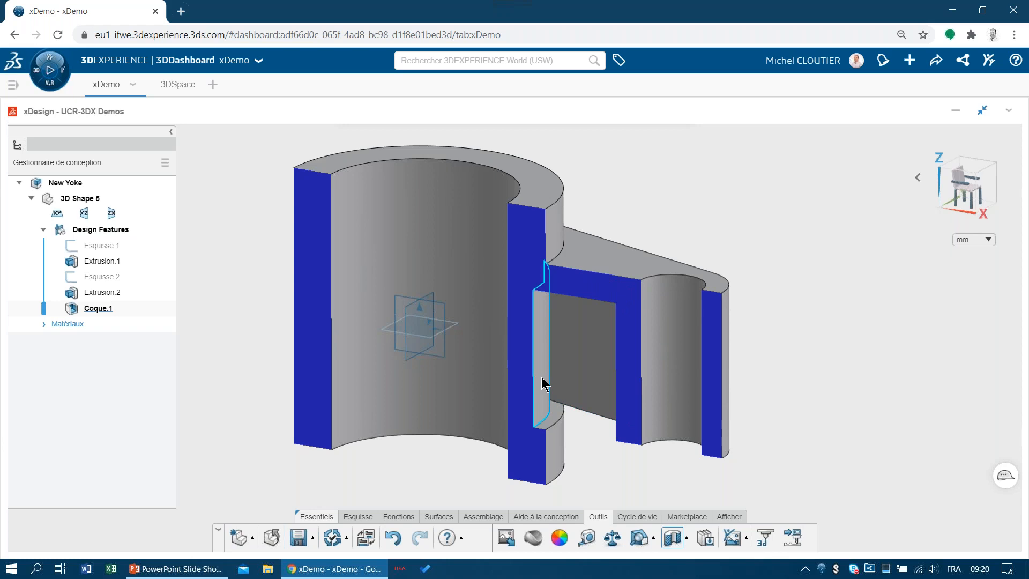
Reopen the shell feature and assign a custom thickness to the large cylinder's bore face
{"action": "left_click", "coordinate": [577, 359]}
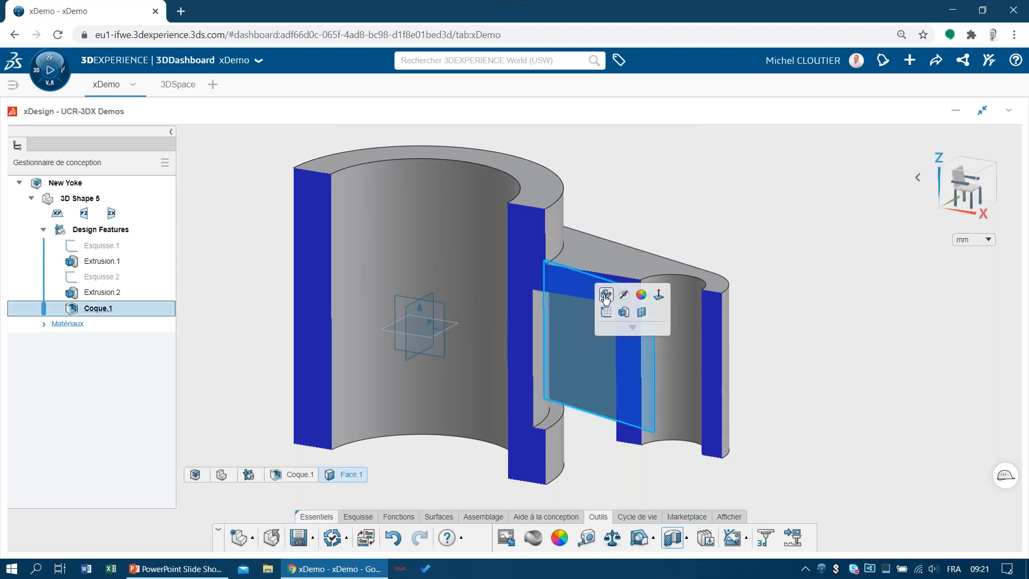
{"action": "left_click", "coordinate": [607, 294]}
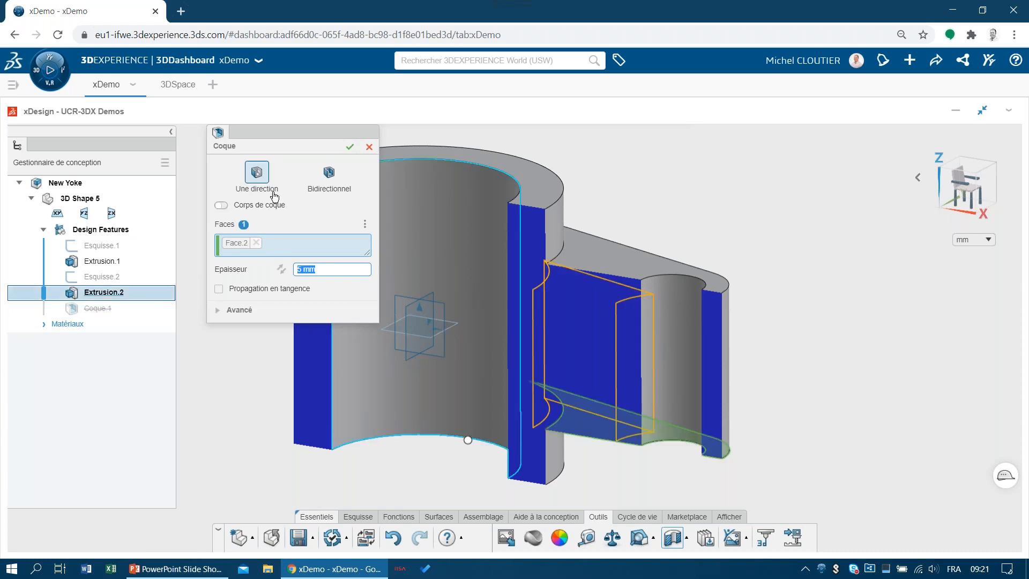
{"action": "left_click", "coordinate": [221, 312]}
{"action": "left_click", "coordinate": [231, 336]}
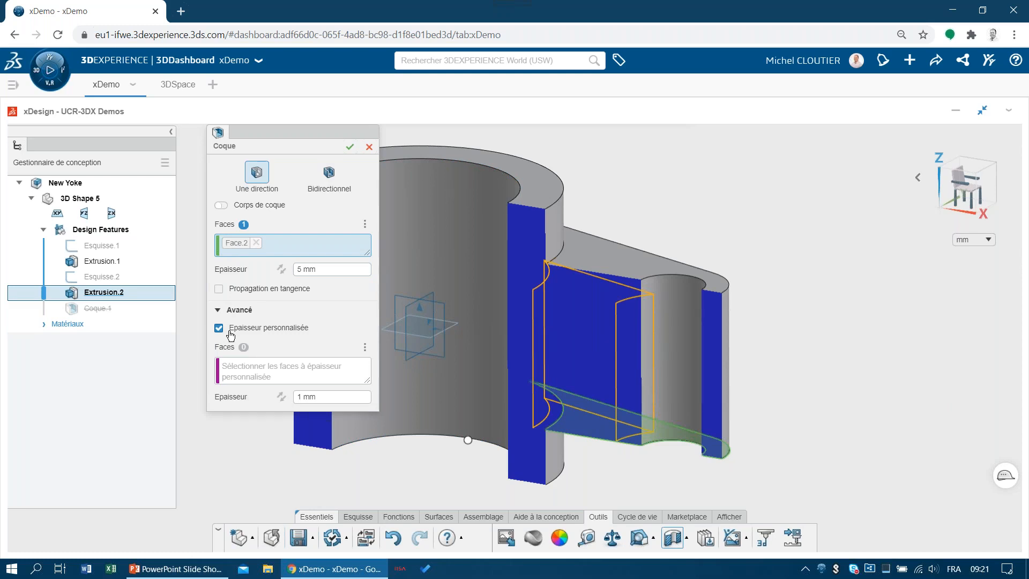
{"action": "left_click", "coordinate": [250, 366]}
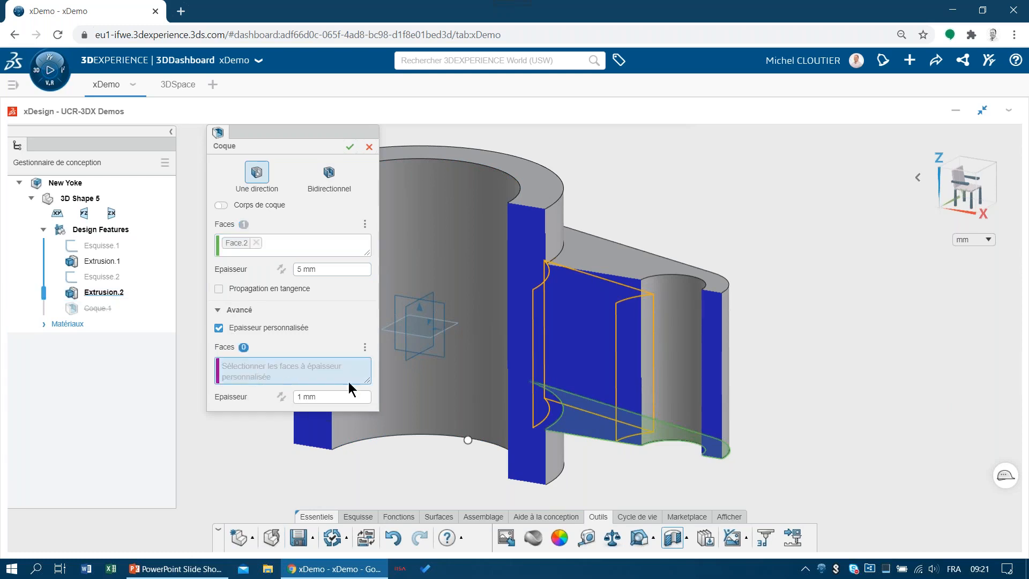
{"action": "left_click", "coordinate": [434, 387]}
Set the bore face's custom thickness to 7.5 mm, apply the shell edit and turn off the section view
{"action": "left_click", "coordinate": [327, 393]}
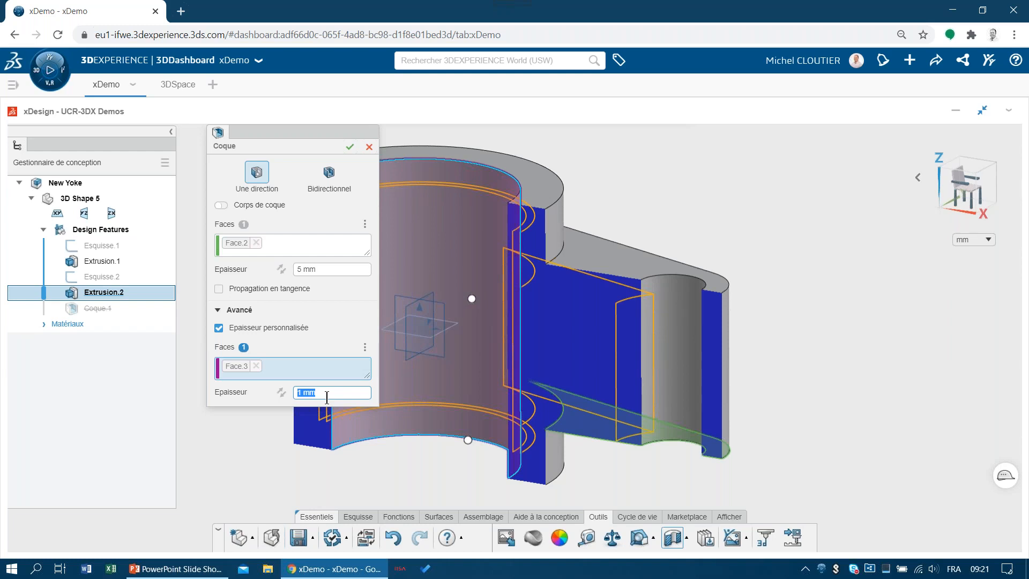
{"action": "type", "text": "50-35"}
{"action": "key", "text": "Return"}
{"action": "left_click", "coordinate": [327, 396]}
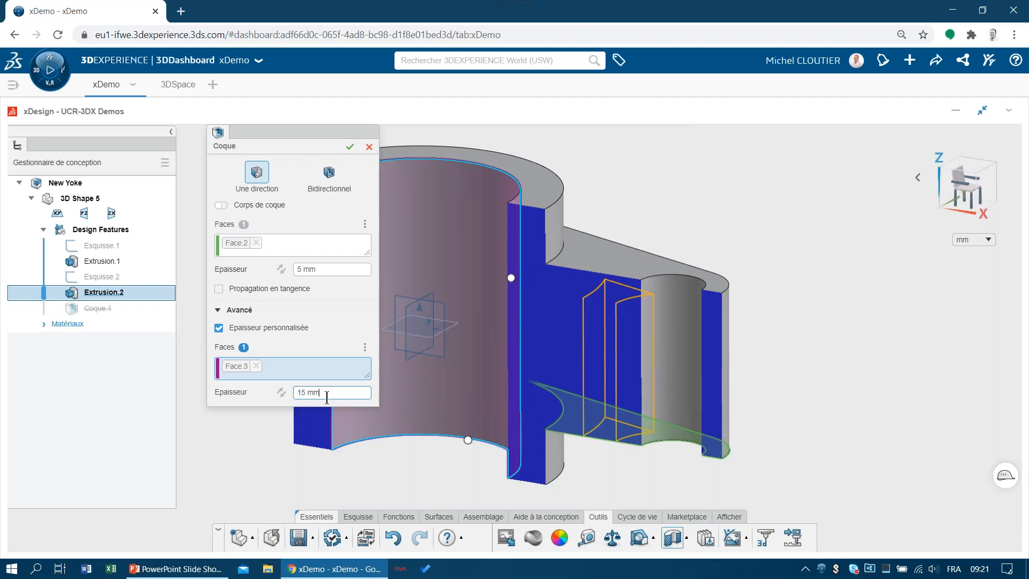
{"action": "type", "text": "/2"}
{"action": "key", "text": "Return"}
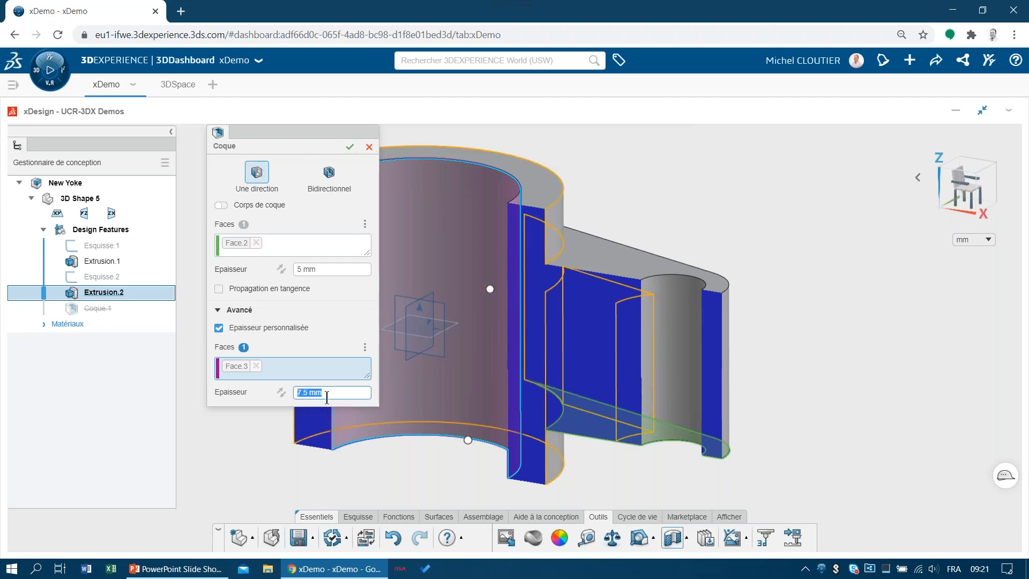
{"action": "key", "text": "Return"}
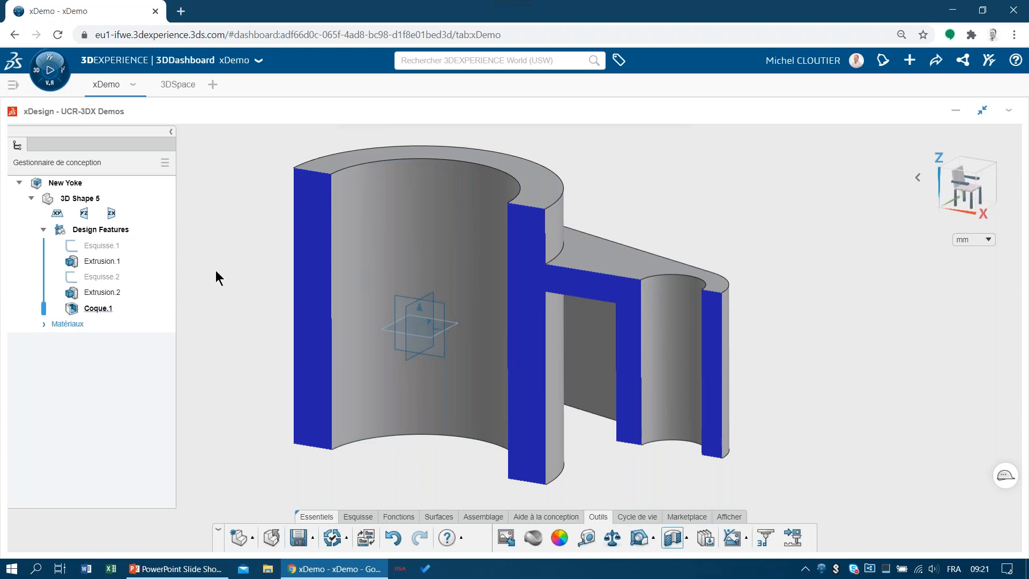
{"action": "left_click", "coordinate": [672, 539]}
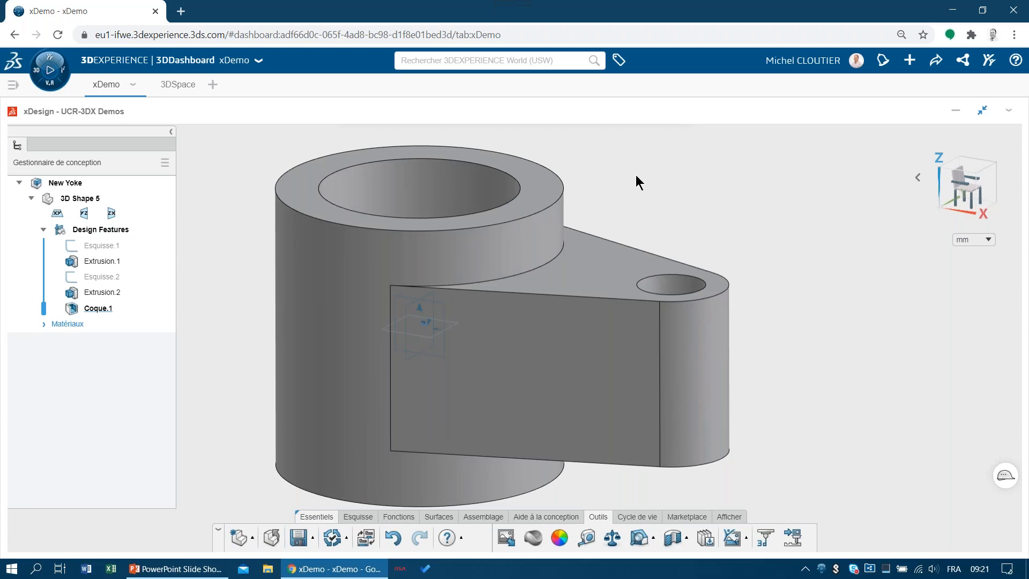
Start a constant fillet of radius 1 mm and select all the edges and faces of the pocket in the arm's underside
{"action": "right_click_drag", "start_coordinate": [602, 182], "coordinate": [606, 236]}
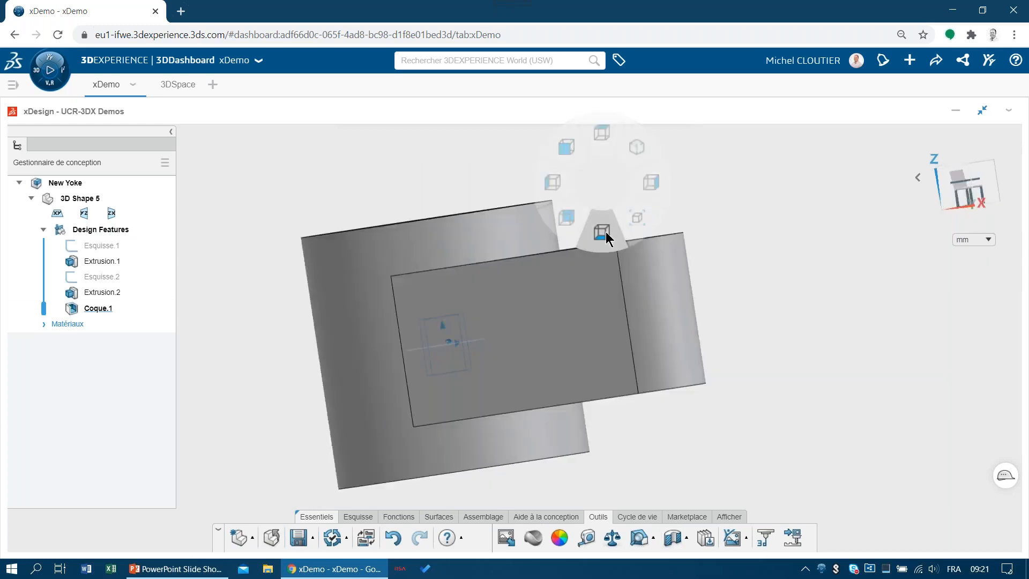
{"action": "scroll", "coordinate": [500, 291], "scroll_direction": "up", "scroll_amount": 5}
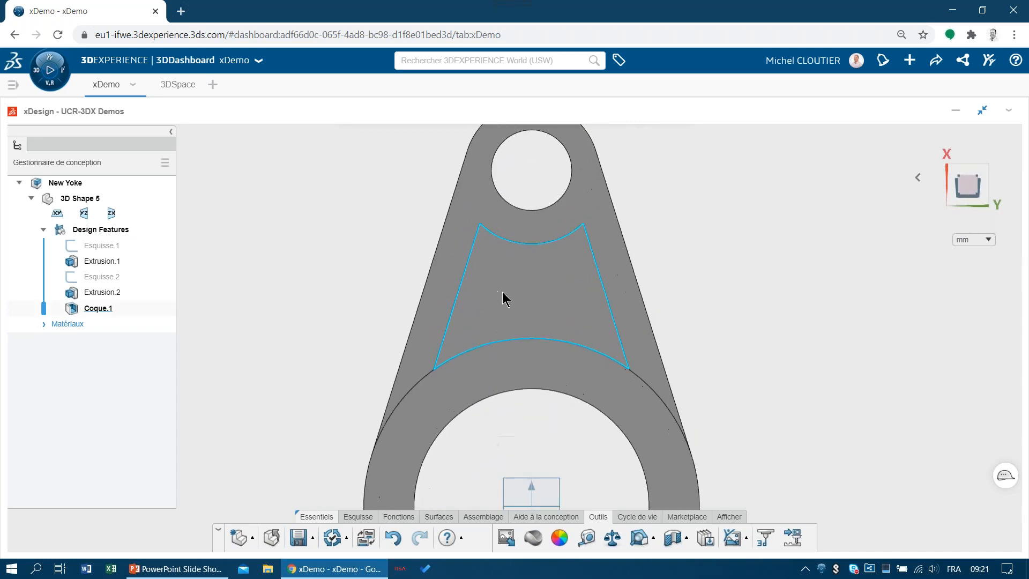
{"action": "right_click", "coordinate": [305, 225]}
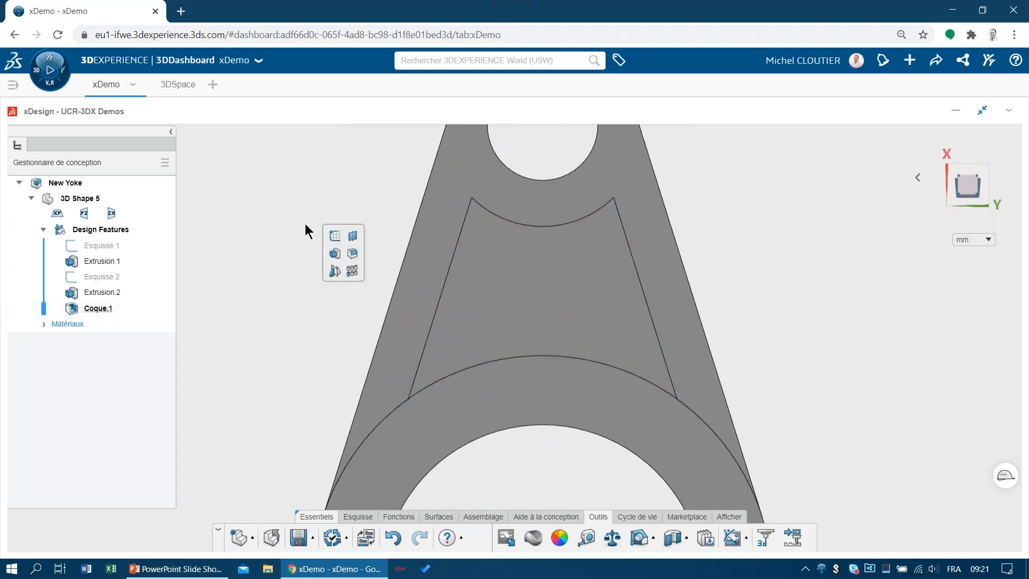
{"action": "left_click", "coordinate": [353, 254]}
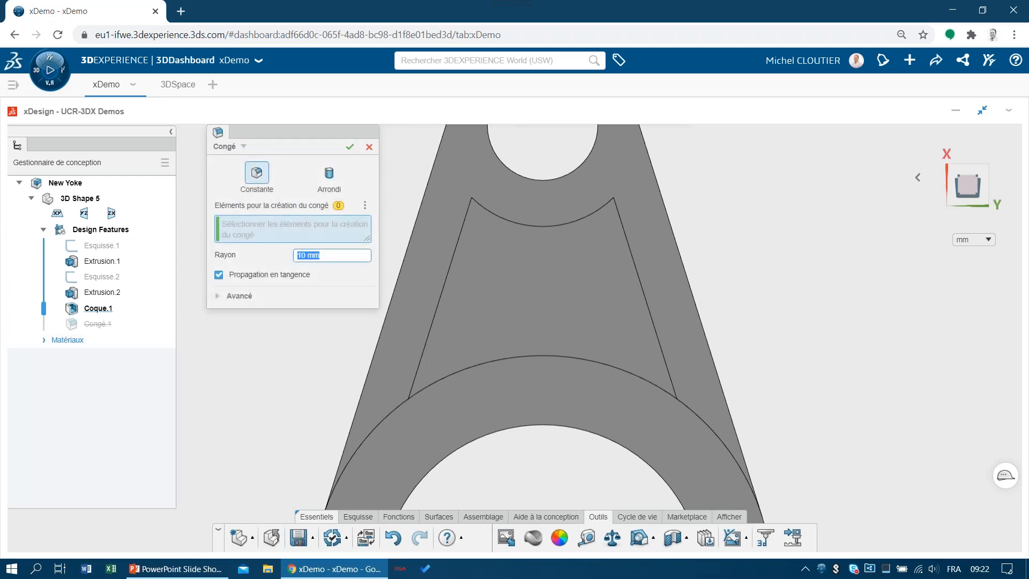
{"action": "type", "text": "1"}
{"action": "key", "text": "Return"}
{"action": "left_click_drag", "start_coordinate": [380, 402], "coordinate": [696, 184]}
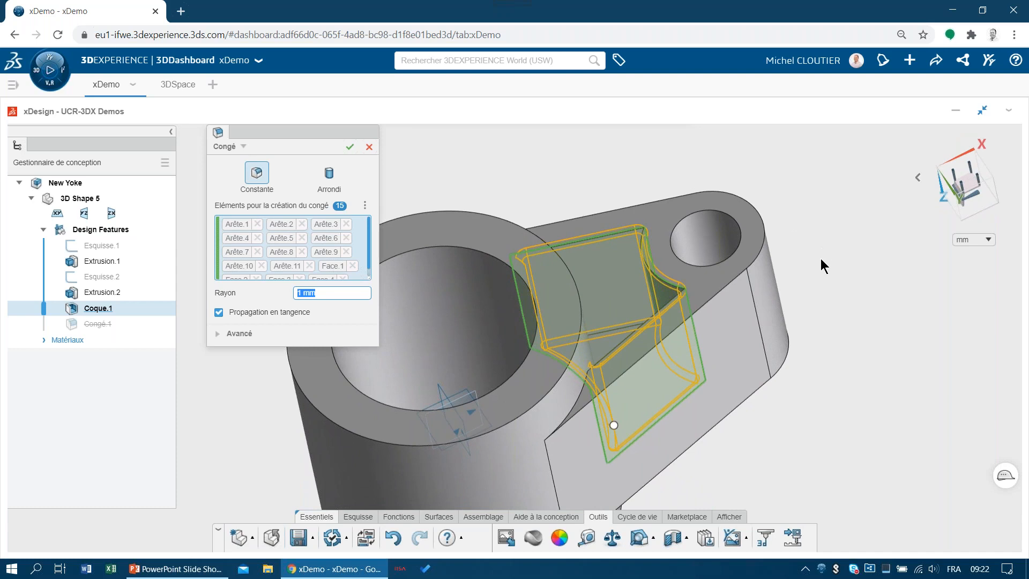
Add the small ring's rounded outer face and the large cylinder's outer face to the 1 mm fillet and apply it
{"action": "left_click", "coordinate": [768, 316]}
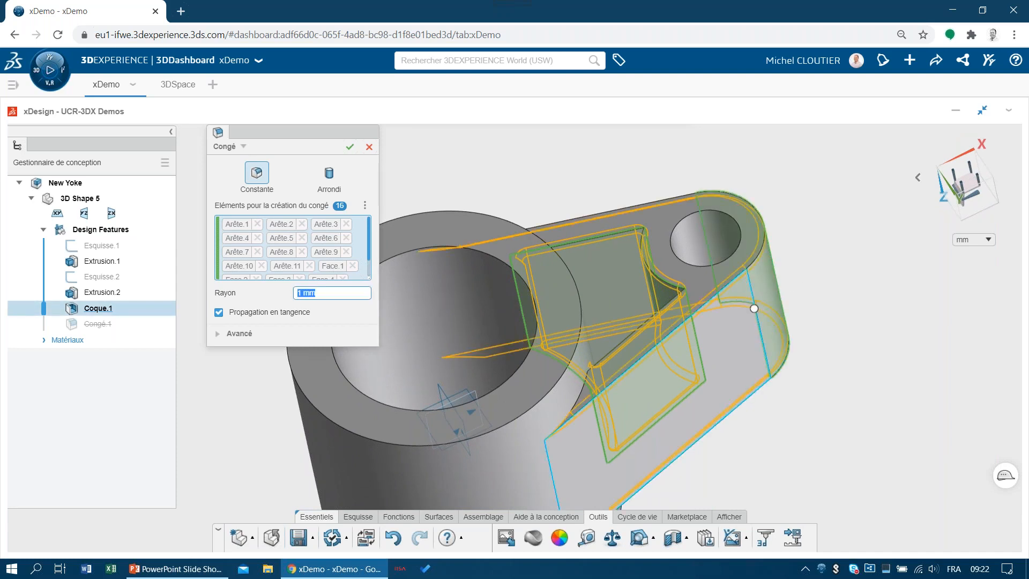
{"action": "left_click", "coordinate": [536, 360]}
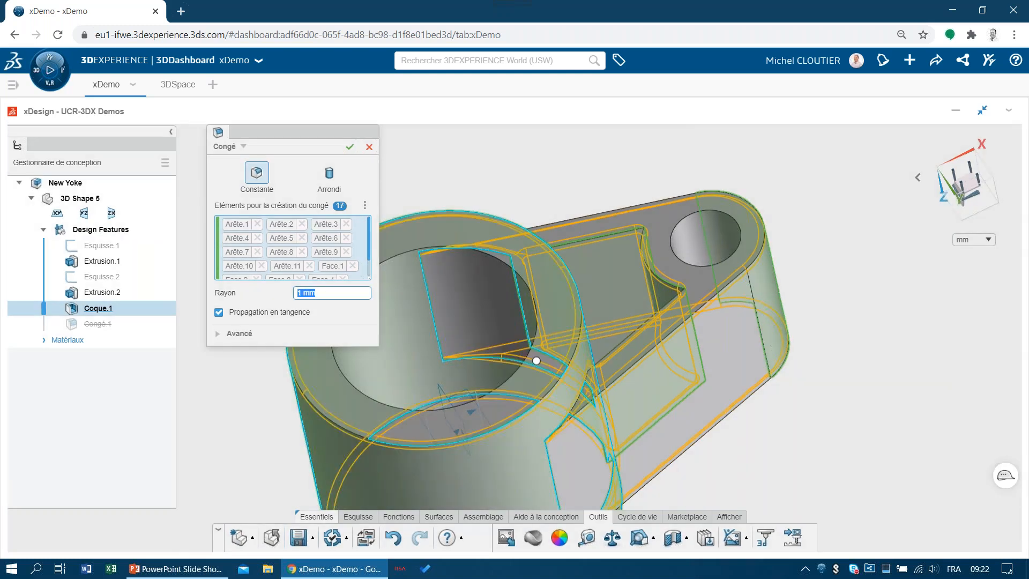
{"action": "middle_click_drag", "start_coordinate": [537, 361], "coordinate": [664, 396]}
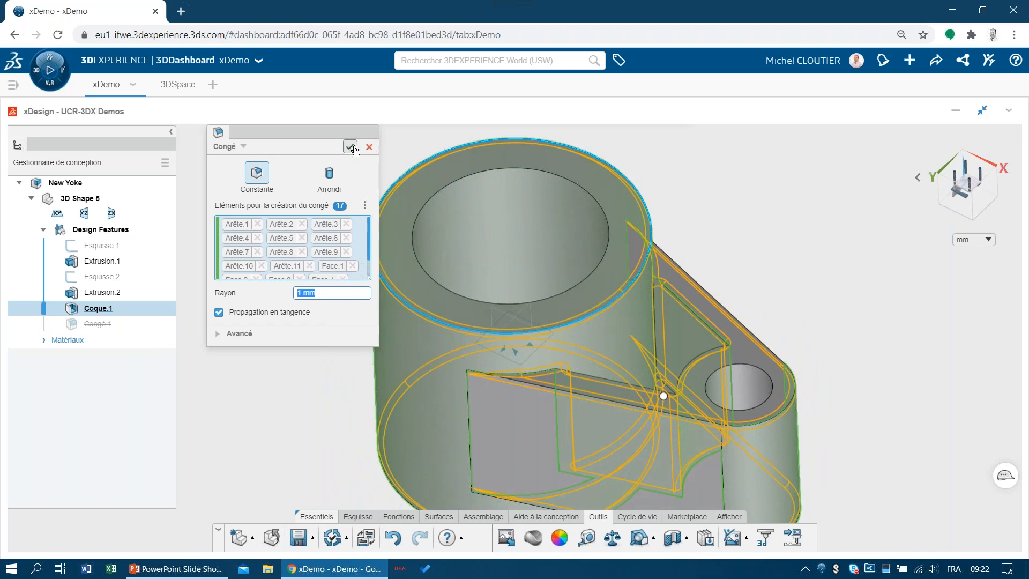
{"action": "left_click", "coordinate": [349, 148]}
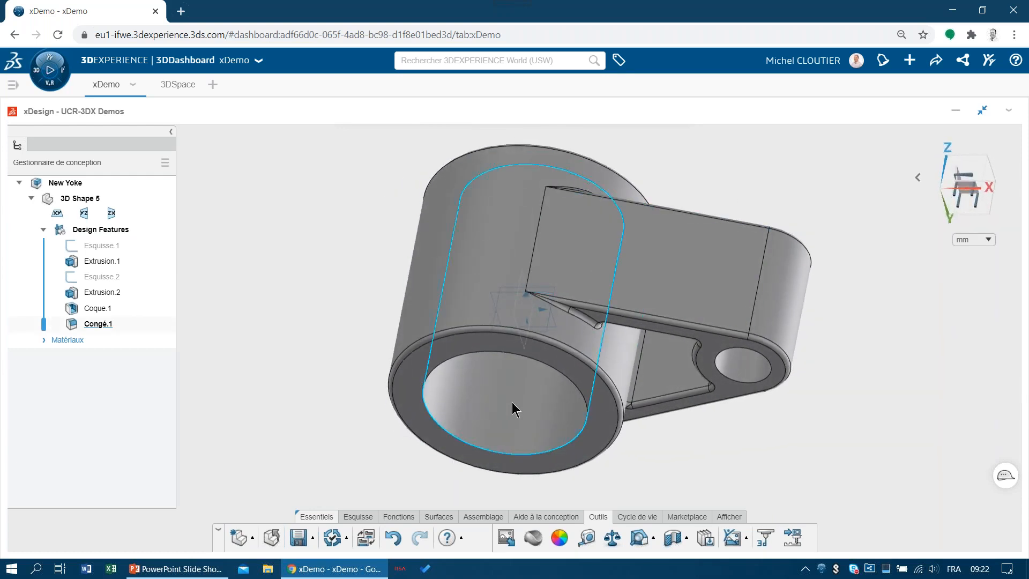
{"action": "left_click", "coordinate": [500, 394]}
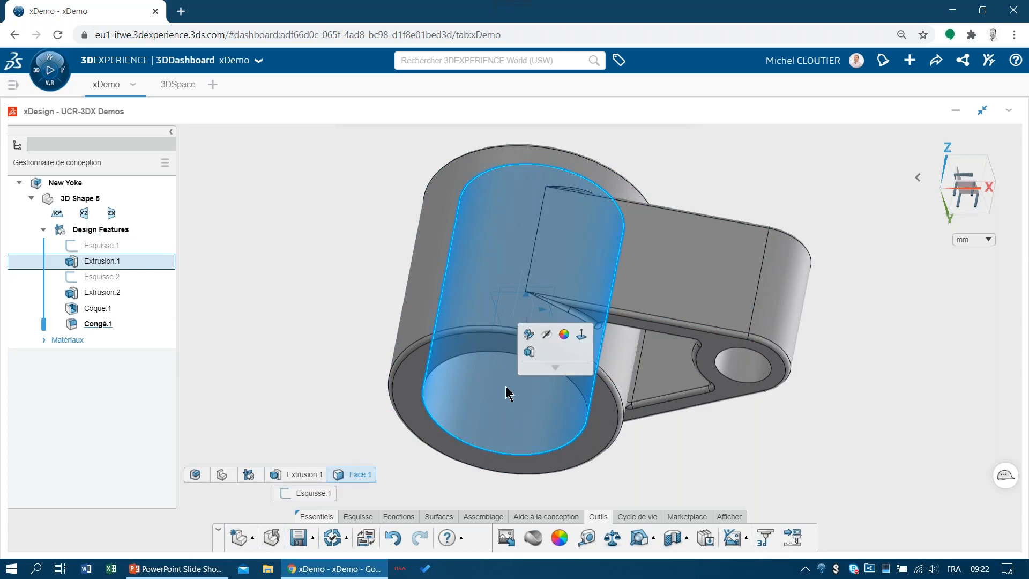
{"action": "left_click", "coordinate": [732, 143]}
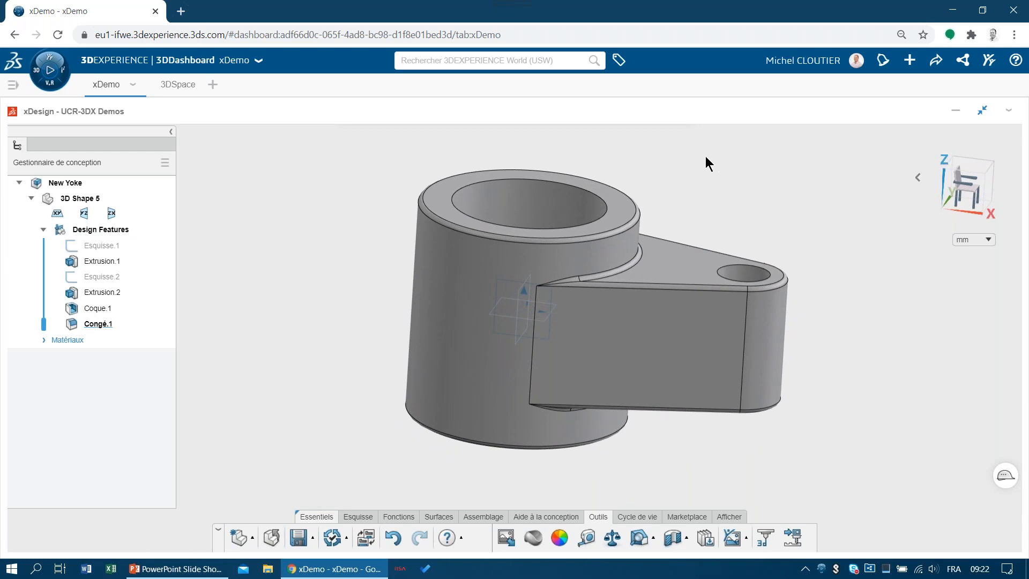
Start a sketch on the ZX plane and draw a rectangle from the origin down to the cylinder's bottom edge
{"action": "left_click", "coordinate": [551, 298]}
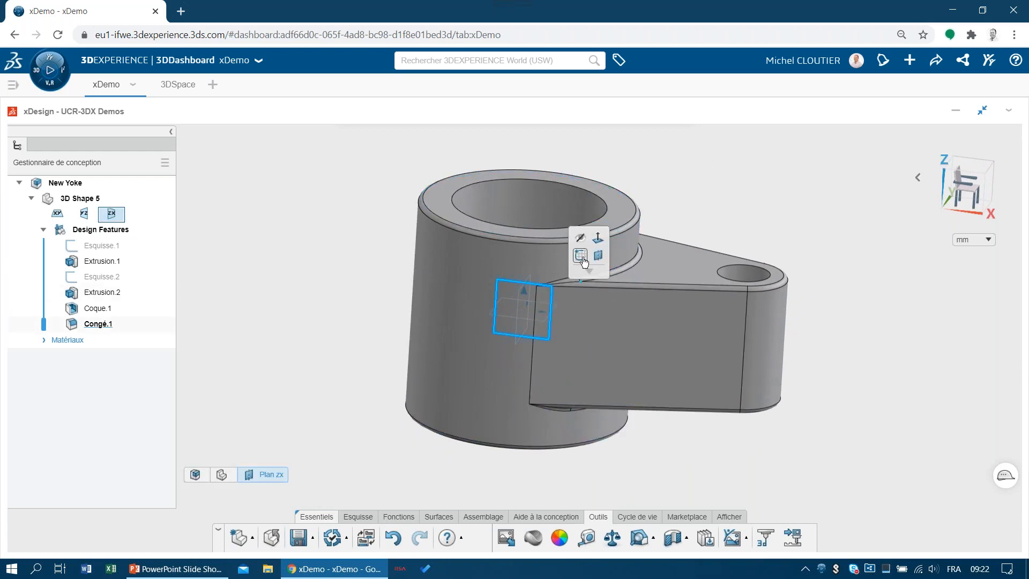
{"action": "left_click", "coordinate": [581, 257]}
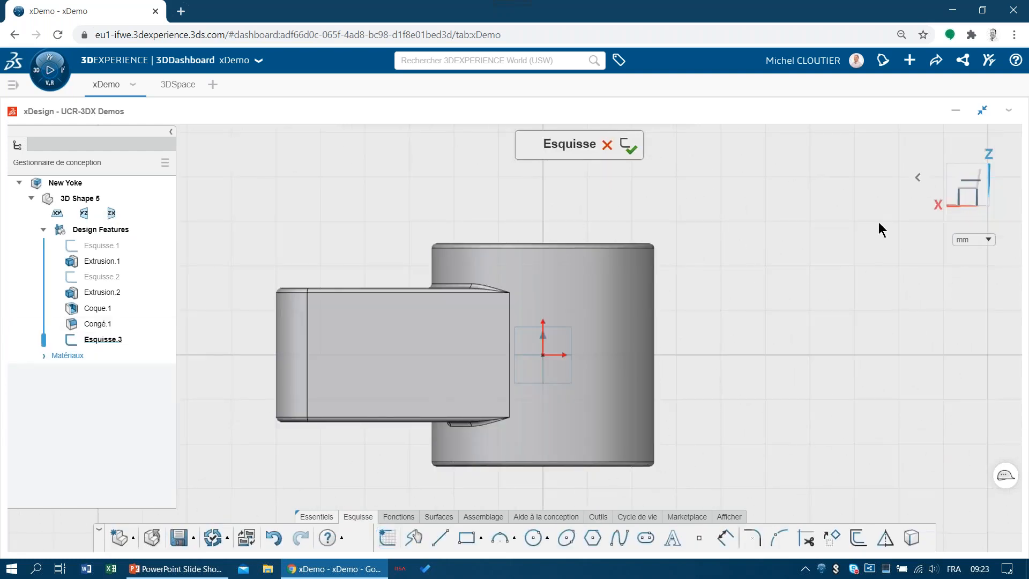
{"action": "left_click", "coordinate": [965, 187]}
{"action": "scroll", "coordinate": [467, 411], "scroll_direction": "up", "scroll_amount": 3}
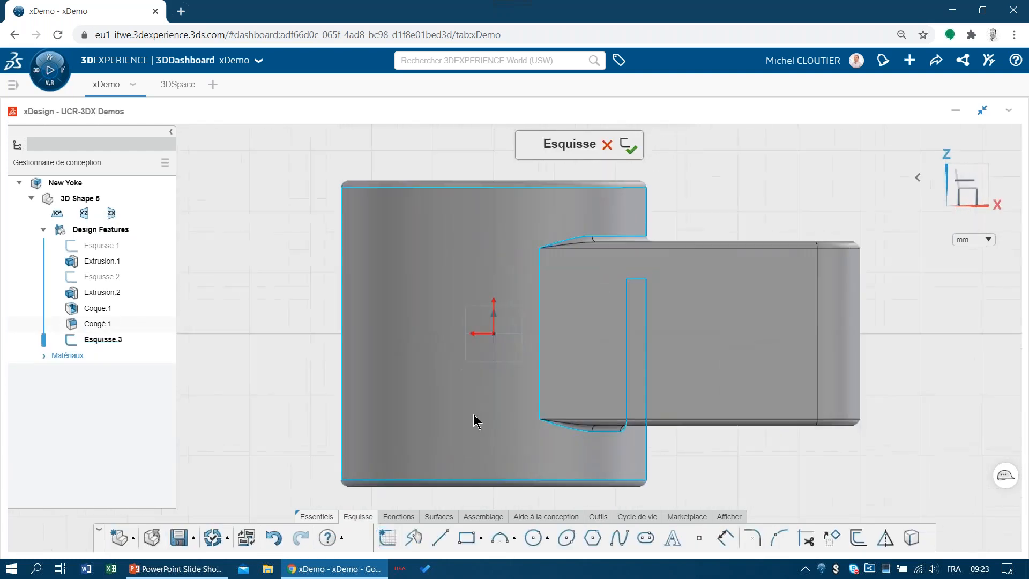
{"action": "scroll", "coordinate": [474, 416], "scroll_direction": "up", "scroll_amount": 1}
{"action": "left_click", "coordinate": [487, 381]}
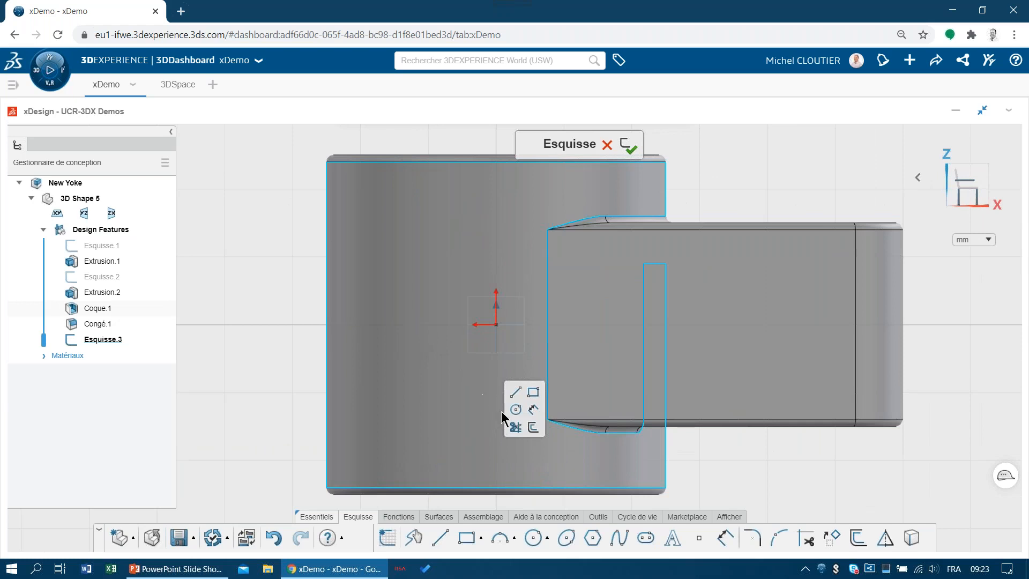
{"action": "left_click", "coordinate": [534, 392]}
{"action": "left_click", "coordinate": [496, 324]}
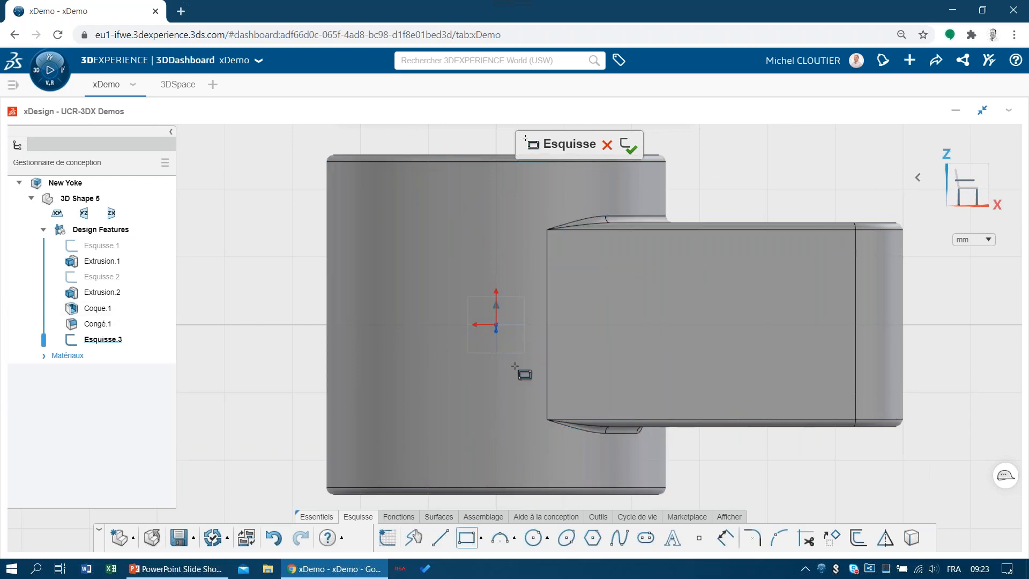
{"action": "left_click", "coordinate": [637, 495]}
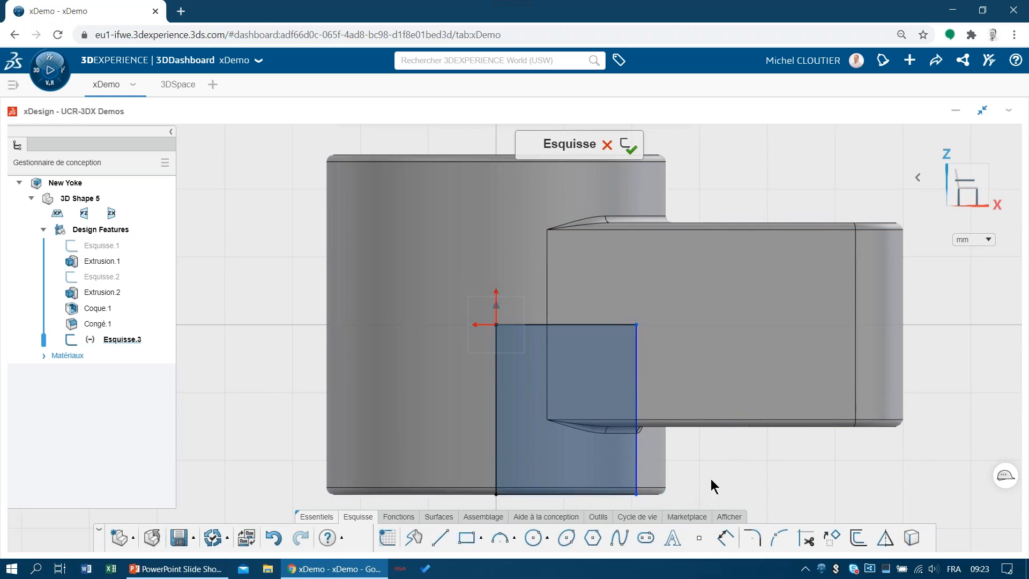
Remove the perpendicular constraints at the rectangle's two outer corners and move the upper corner toward the axis so the outer side slants
{"action": "middle_click_drag", "start_coordinate": [711, 475], "coordinate": [684, 420]}
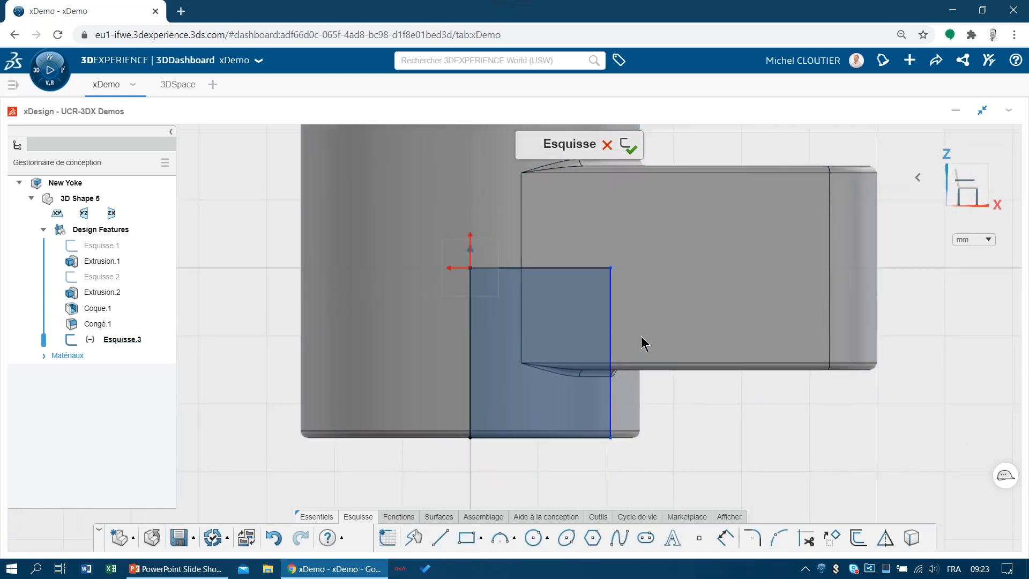
{"action": "left_click", "coordinate": [610, 268]}
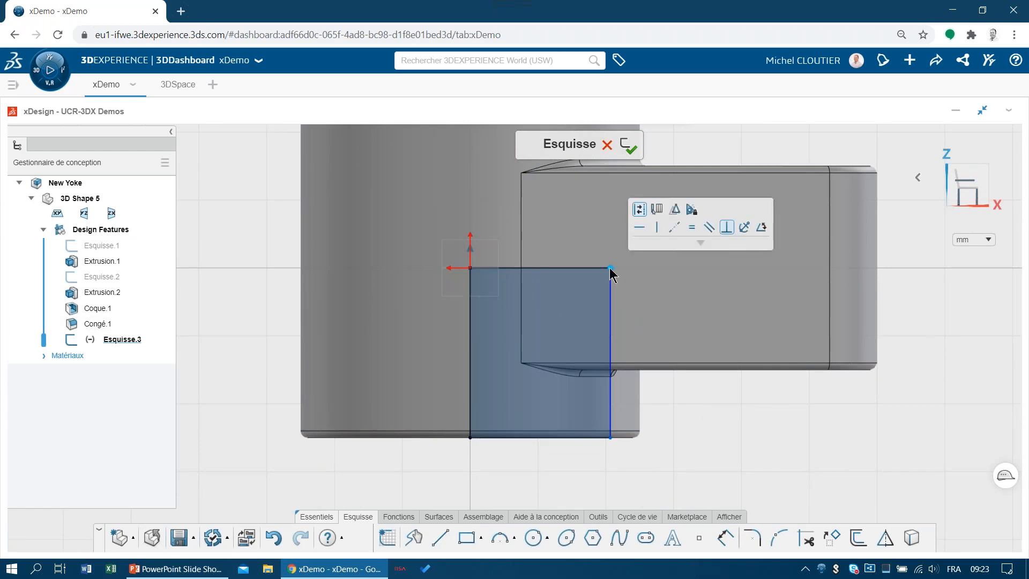
{"action": "left_click", "coordinate": [727, 230]}
{"action": "left_click", "coordinate": [610, 435]}
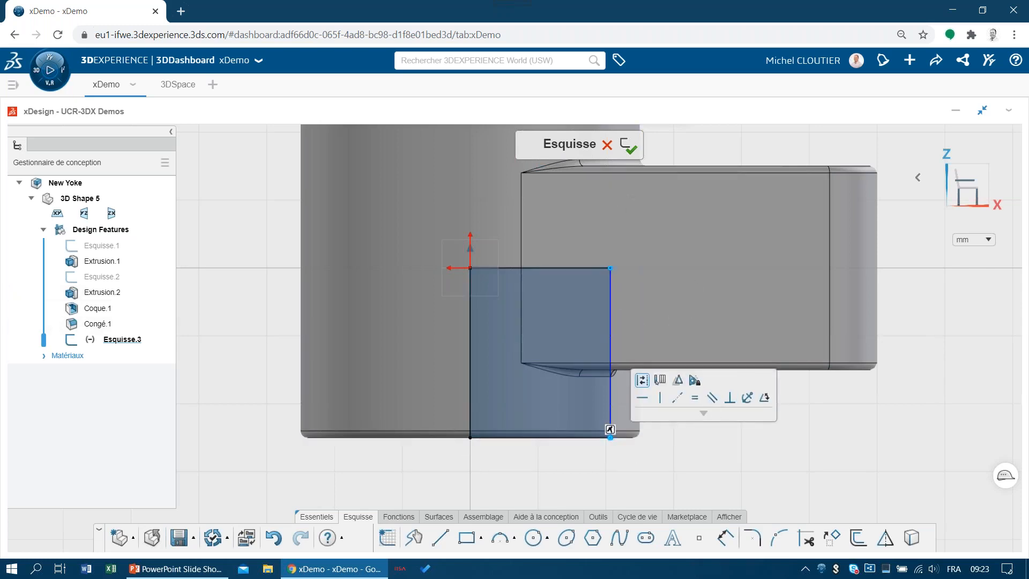
{"action": "mouse_move", "coordinate": [610, 268]}
{"action": "left_mouse_down"}
{"action": "mouse_move", "coordinate": [554, 268]}
{"action": "mouse_move", "coordinate": [566, 268]}
{"action": "left_mouse_up"}
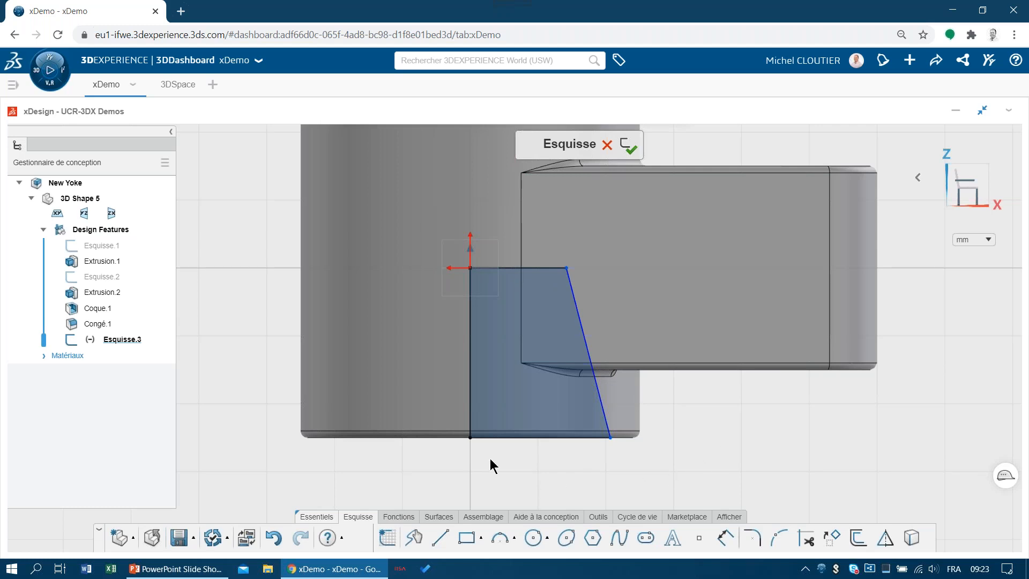
Turn the profile's side on the vertical axis into a construction line and dimension the base's diameter about it as 43 mm
{"action": "left_click", "coordinate": [471, 336]}
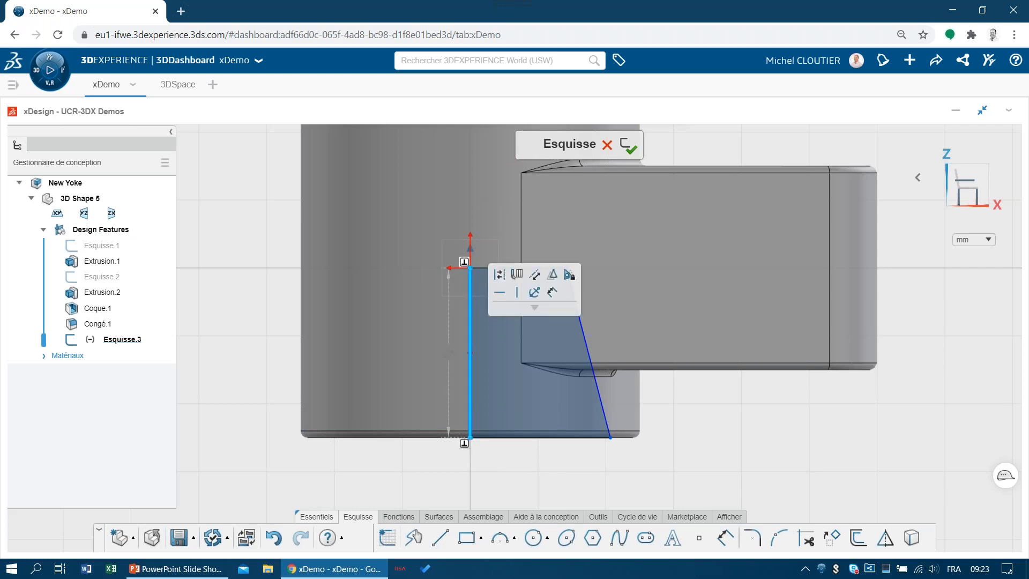
{"action": "left_click", "coordinate": [499, 275]}
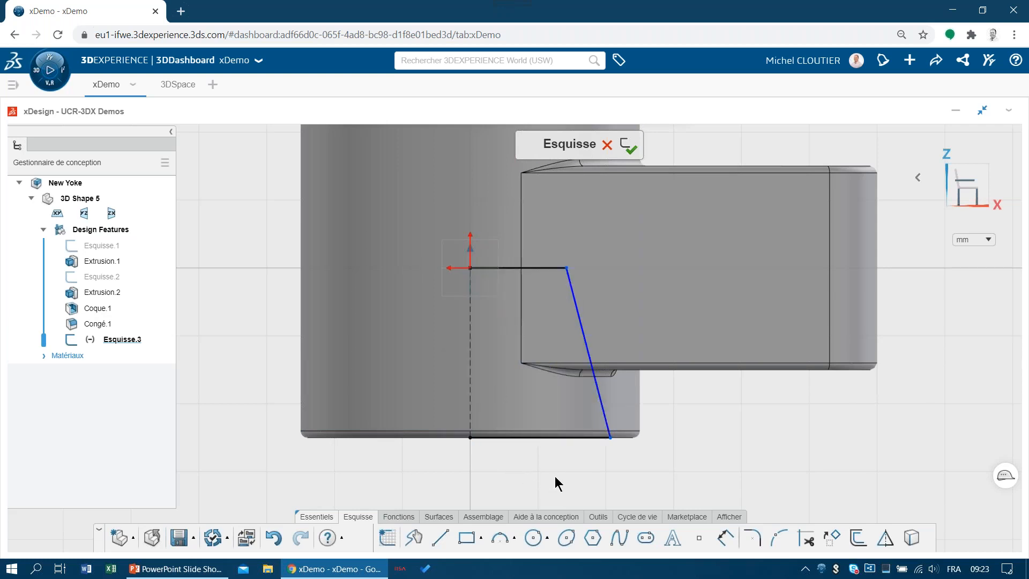
{"action": "middle_click_drag", "start_coordinate": [569, 478], "coordinate": [591, 464]}
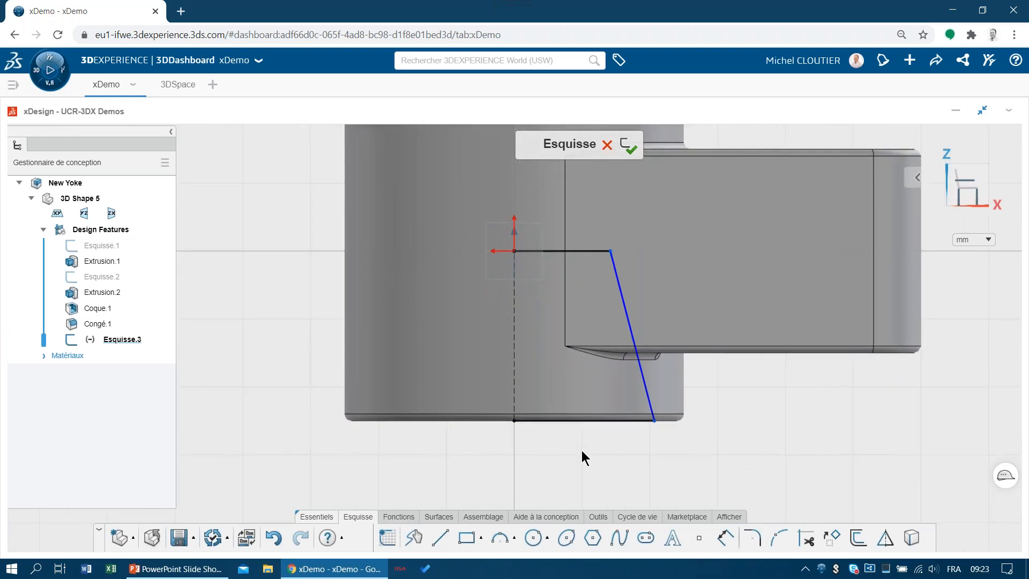
{"action": "left_click", "coordinate": [574, 432]}
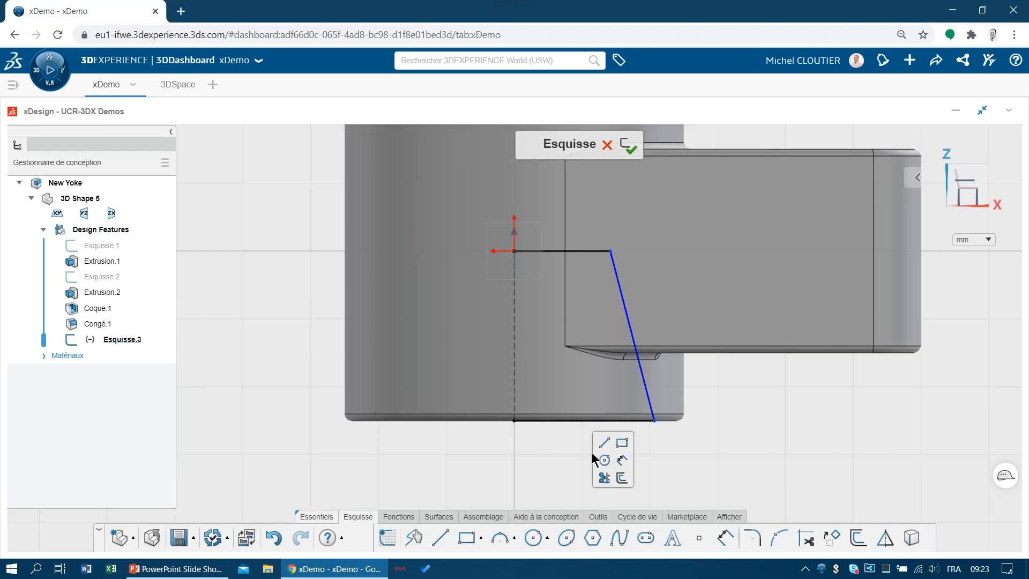
{"action": "left_click", "coordinate": [622, 460]}
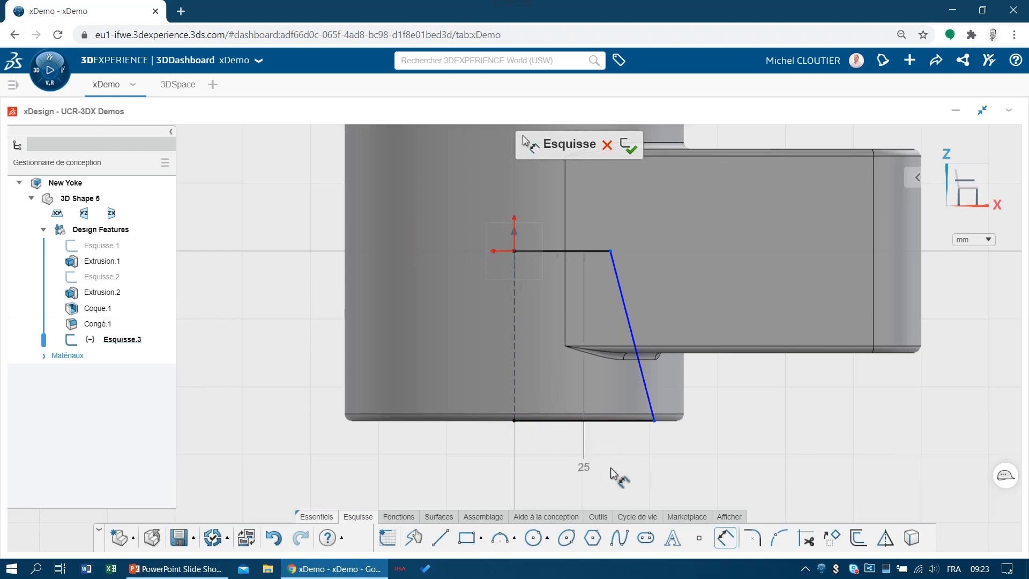
{"action": "left_click", "coordinate": [654, 421]}
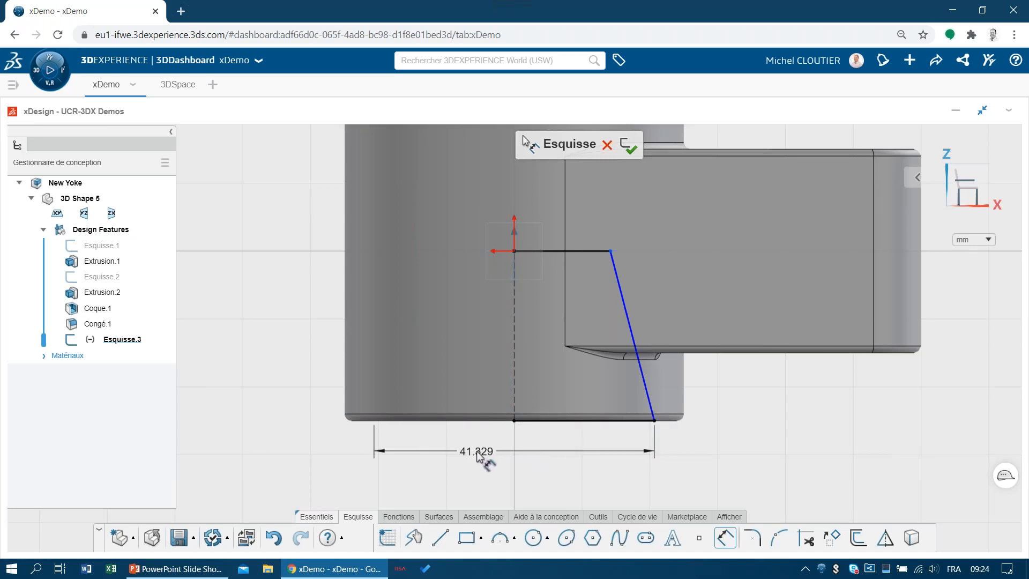
{"action": "left_click", "coordinate": [480, 458]}
{"action": "type", "text": "43"}
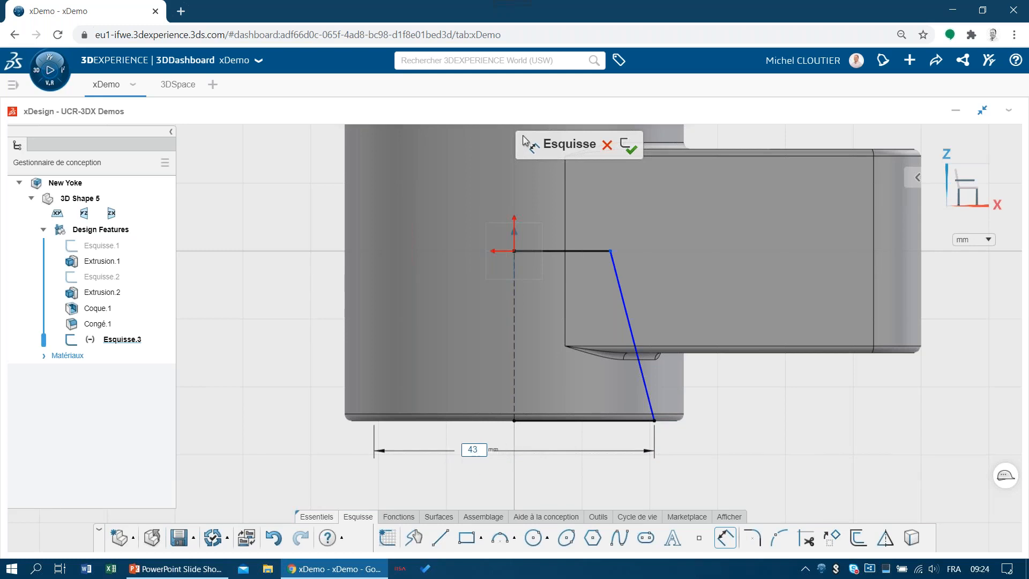
{"action": "key", "text": "Return"}
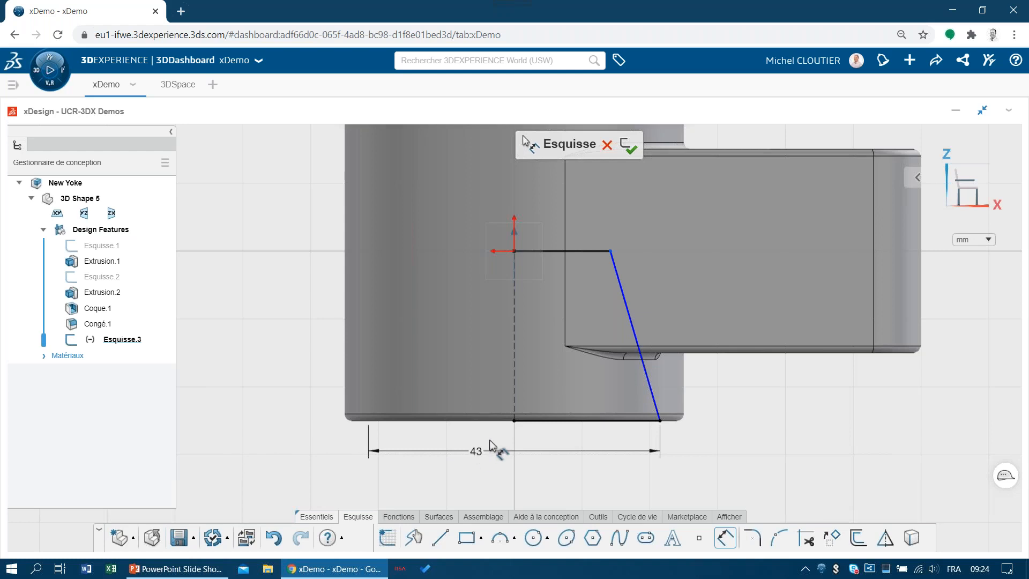
Dimension the angle between the construction axis and the slanted side as 3°
{"action": "left_click", "coordinate": [514, 346]}
{"action": "left_click", "coordinate": [645, 384]}
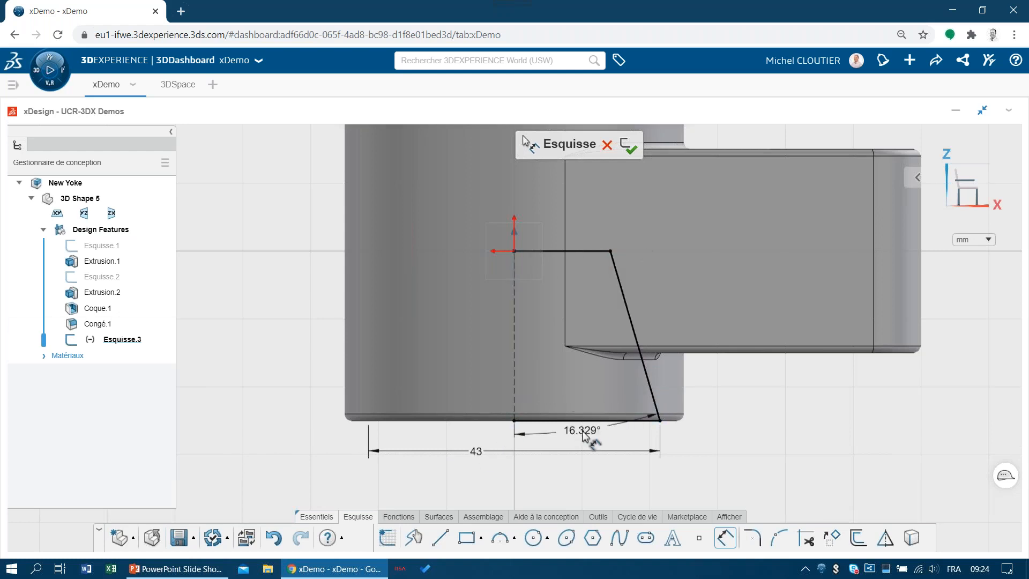
{"action": "left_click", "coordinate": [599, 443]}
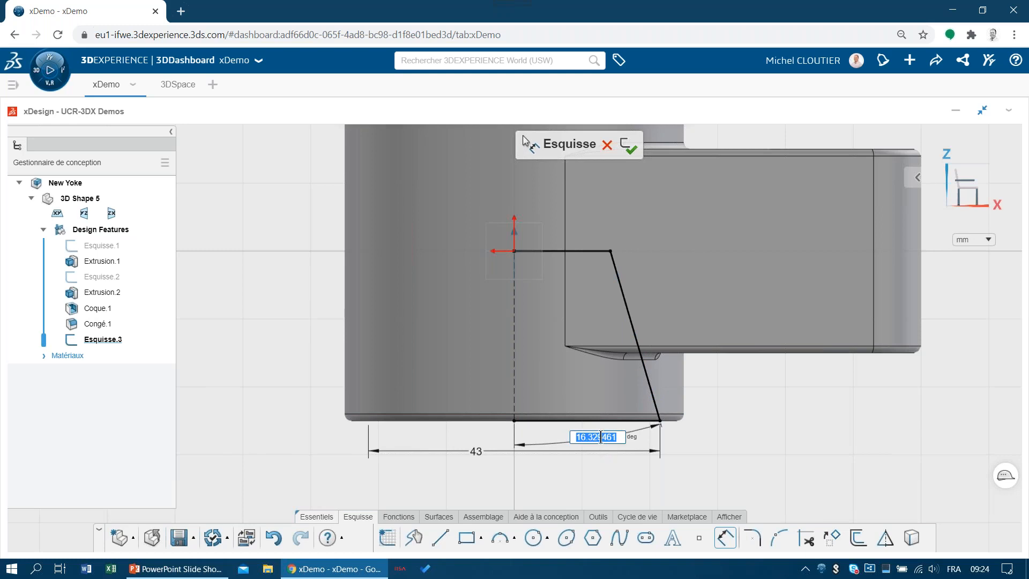
{"action": "type", "text": "3"}
{"action": "key", "text": "Return"}
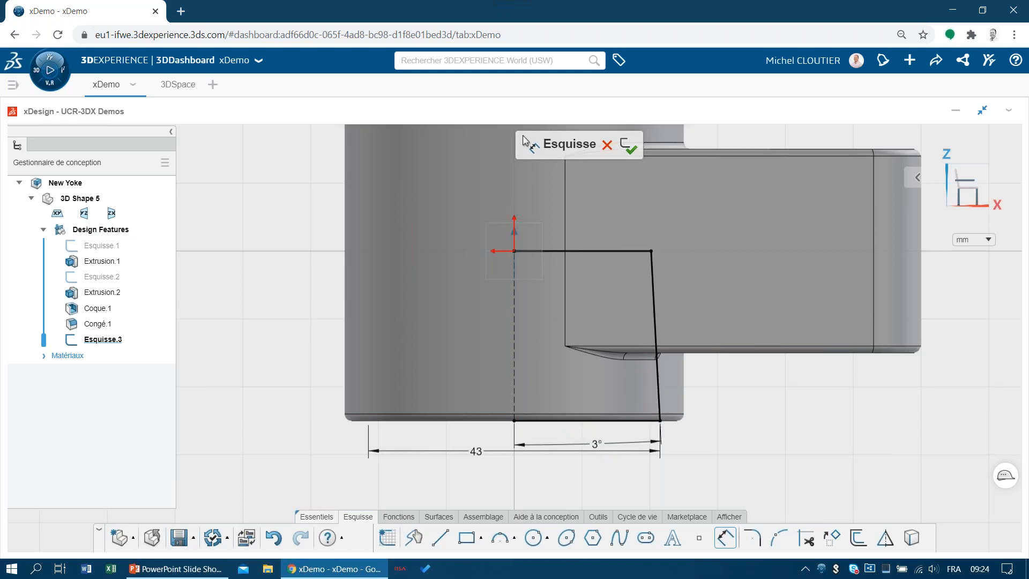
{"action": "key", "text": "Escape"}
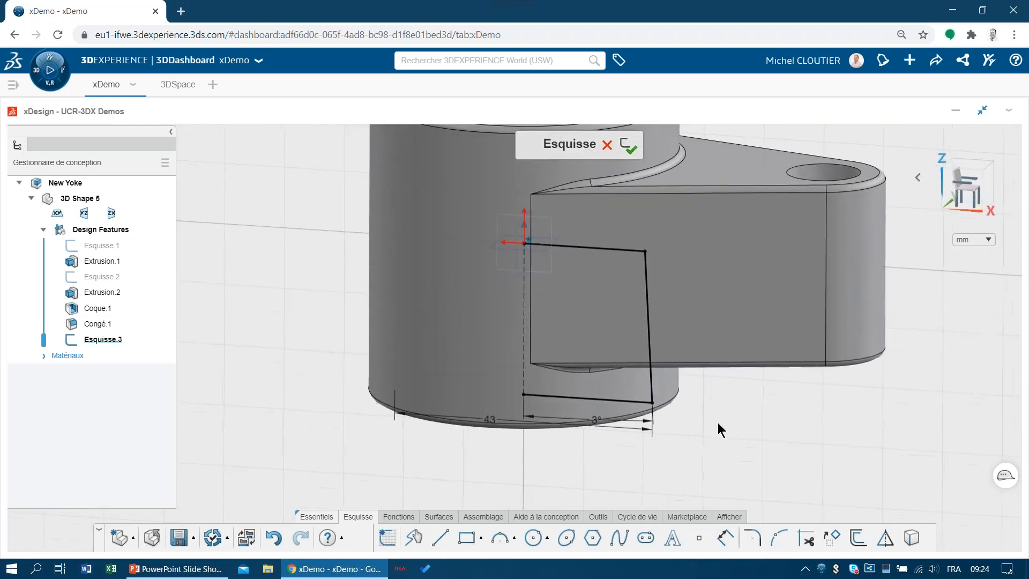
Cut a solid full revolution of the Esquisse.3 profile about its construction line out of the large cylinder
{"action": "left_click", "coordinate": [399, 517]}
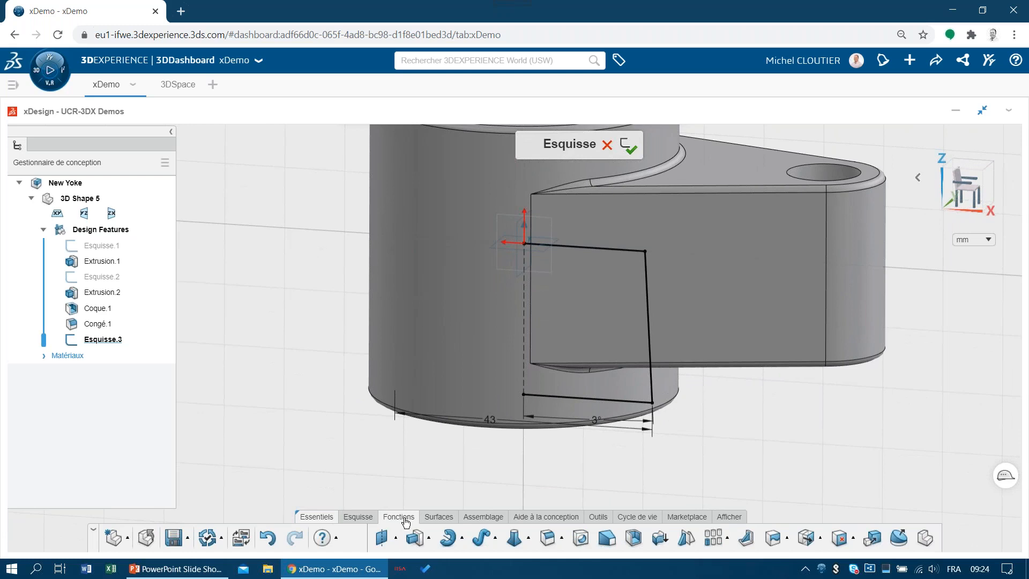
{"action": "left_click", "coordinate": [415, 537]}
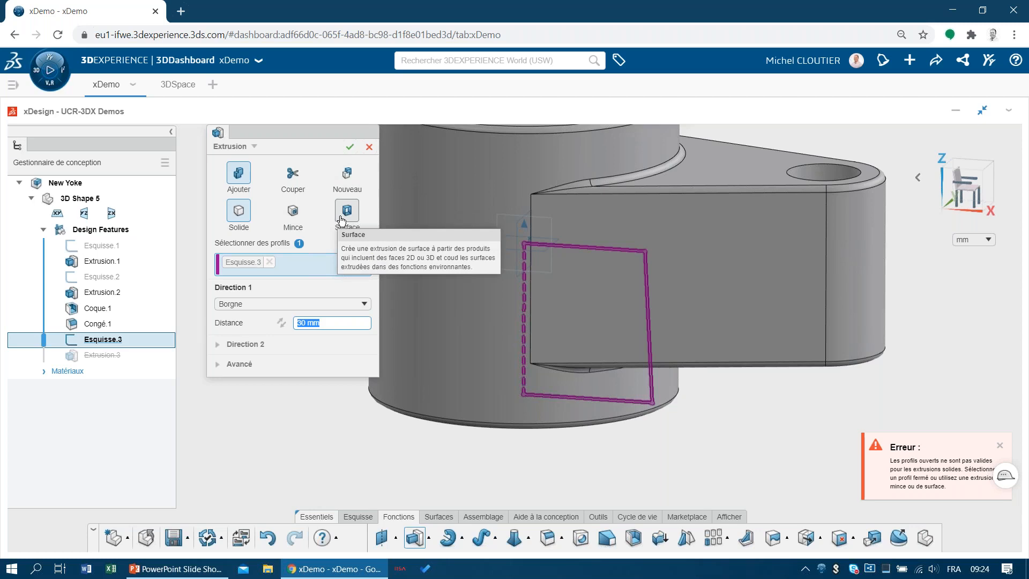
{"action": "left_click", "coordinate": [244, 150]}
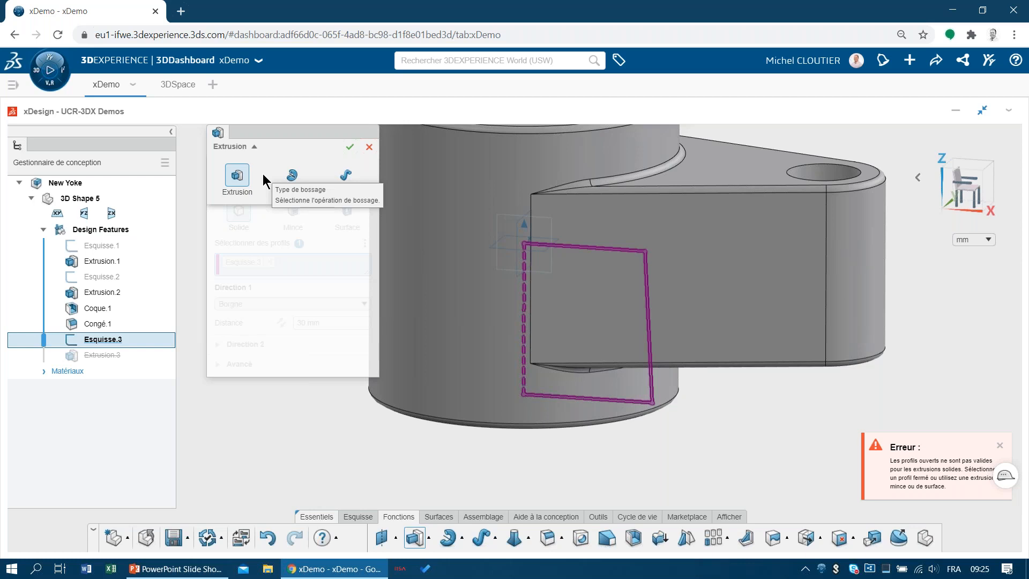
{"action": "left_click", "coordinate": [293, 175]}
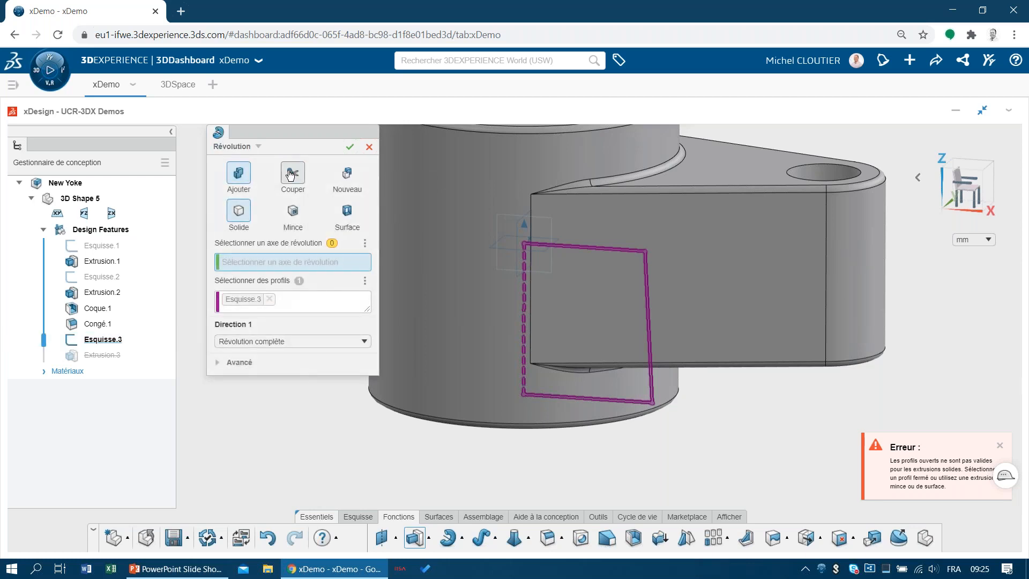
{"action": "left_click", "coordinate": [291, 175]}
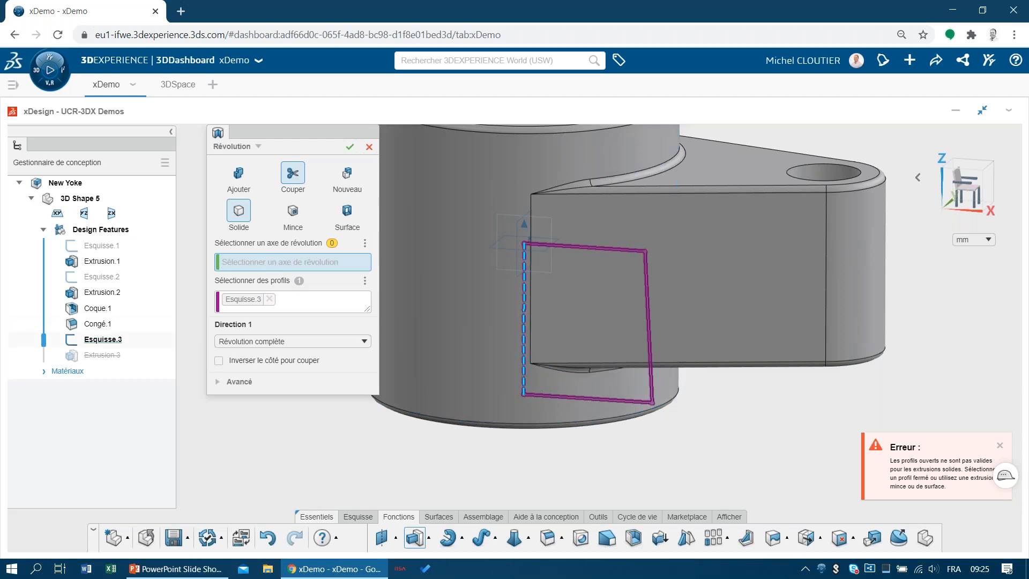
{"action": "left_click", "coordinate": [525, 335]}
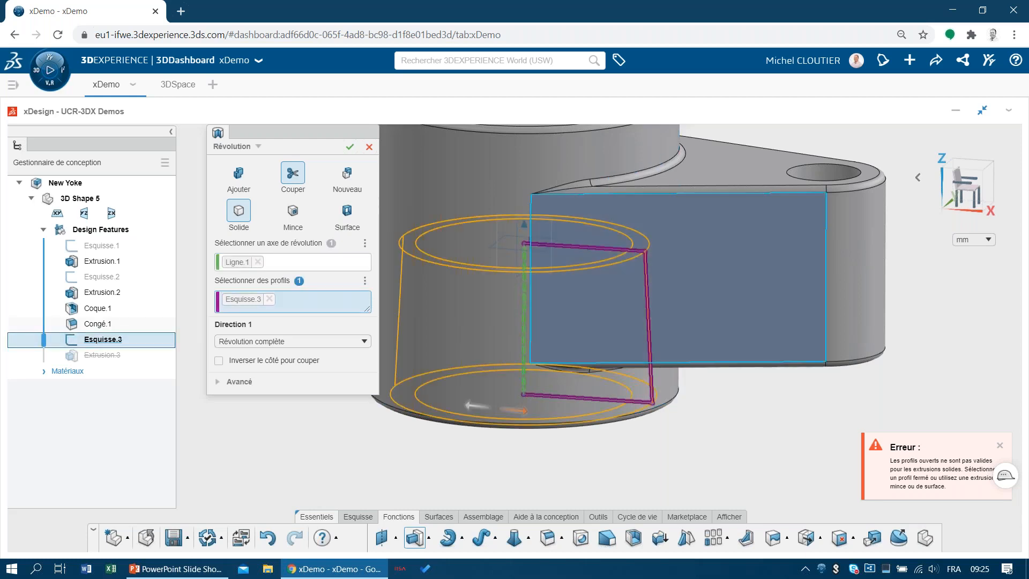
{"action": "left_click", "coordinate": [350, 149]}
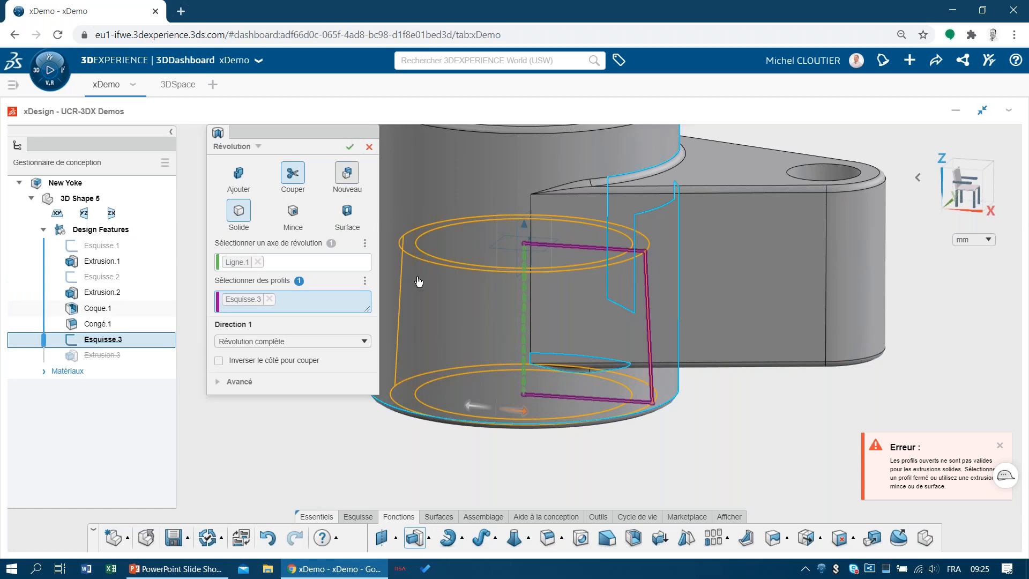
{"action": "middle_click_drag", "start_coordinate": [754, 453], "coordinate": [725, 423]}
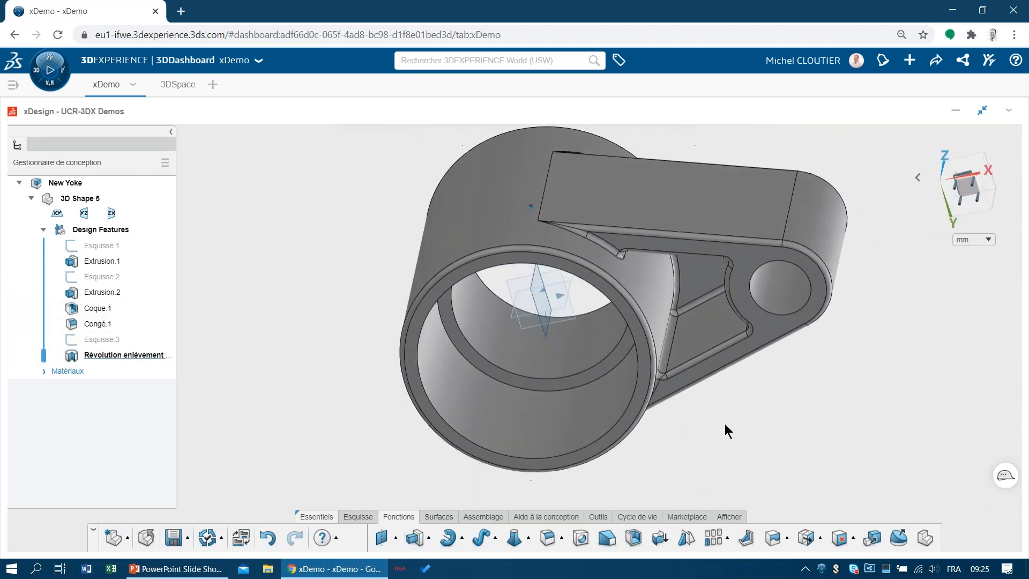
{"action": "middle_click_drag", "start_coordinate": [725, 423], "coordinate": [724, 423]}
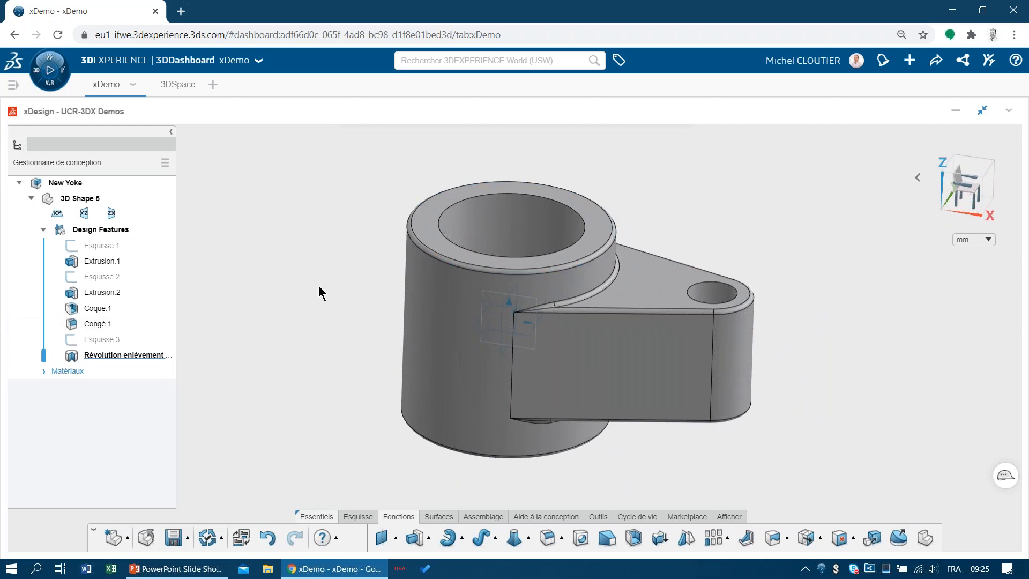
Mirror the whole yoke body about the YZ plane with the results merged
{"action": "left_click", "coordinate": [501, 323]}
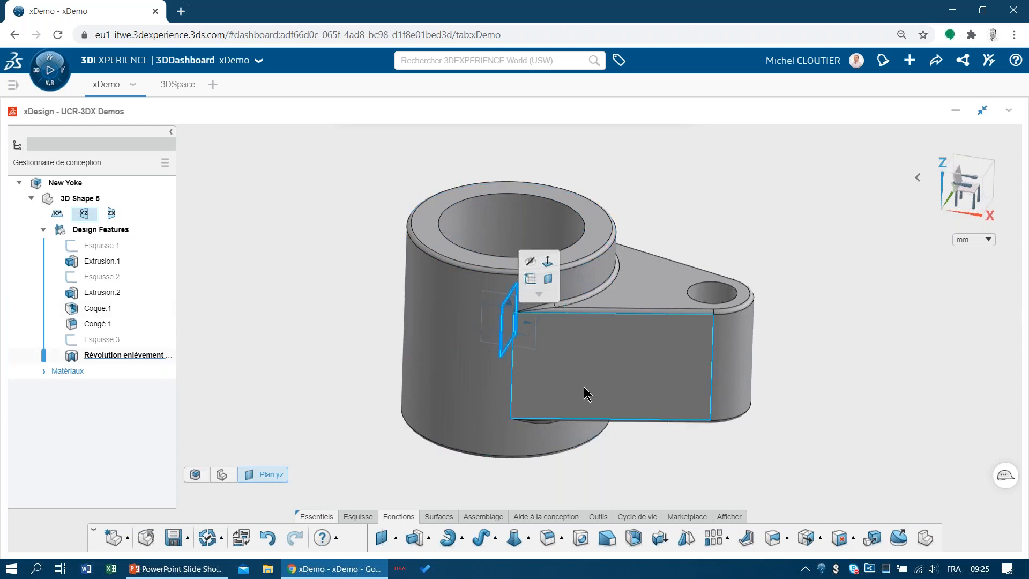
{"action": "left_click", "coordinate": [686, 537]}
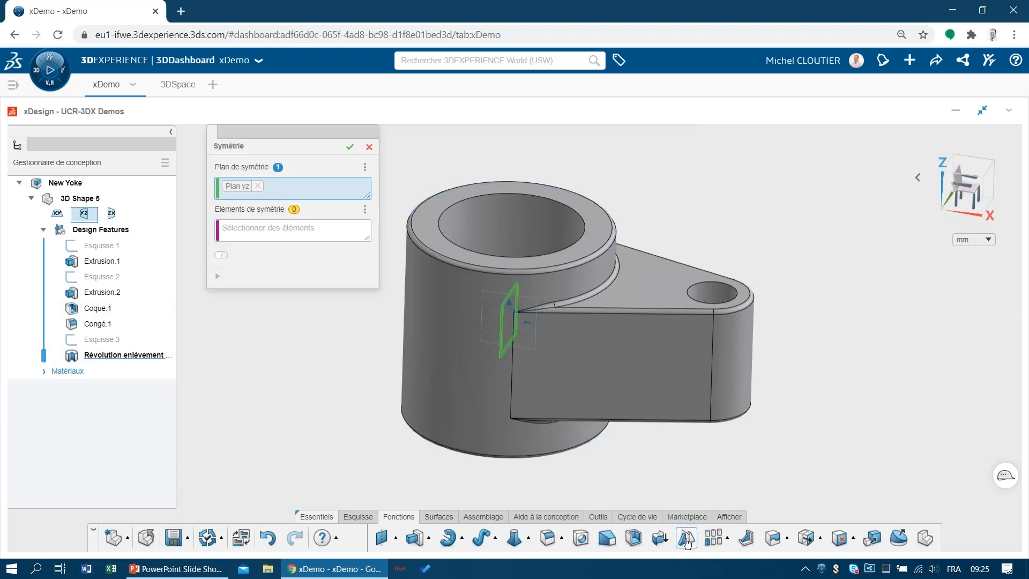
{"action": "left_click", "coordinate": [268, 250]}
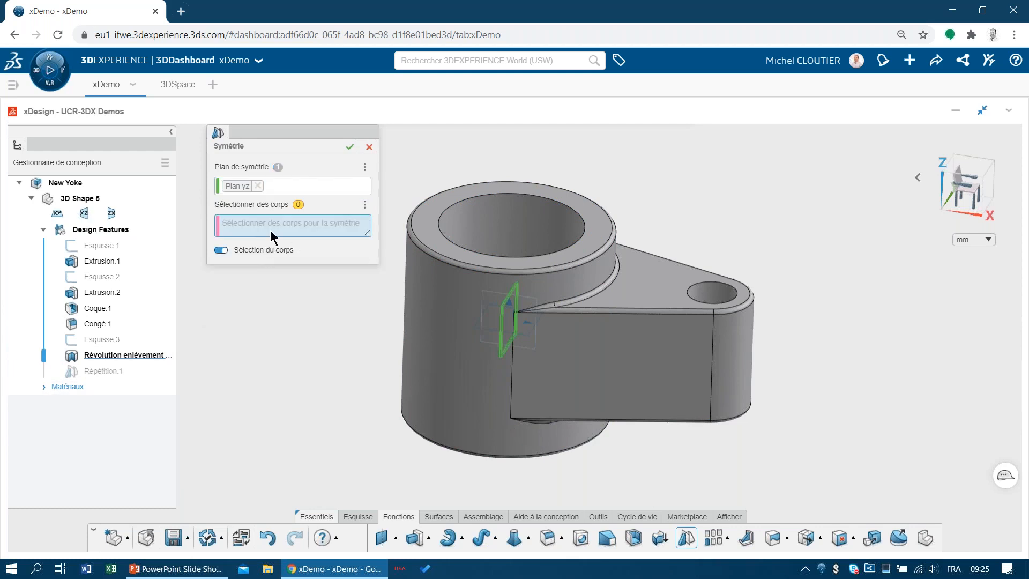
{"action": "left_click", "coordinate": [443, 317]}
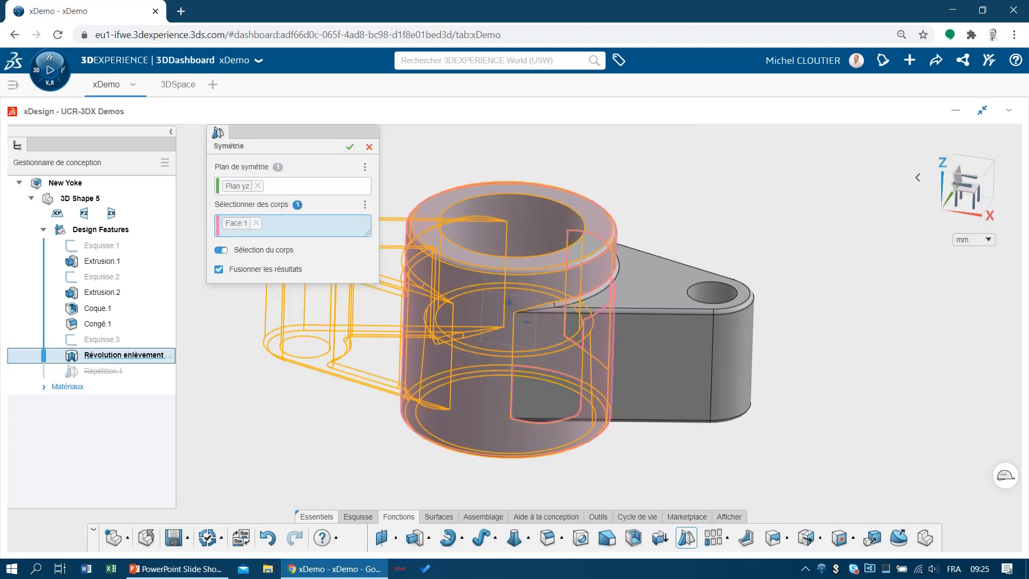
{"action": "left_click", "coordinate": [352, 146]}
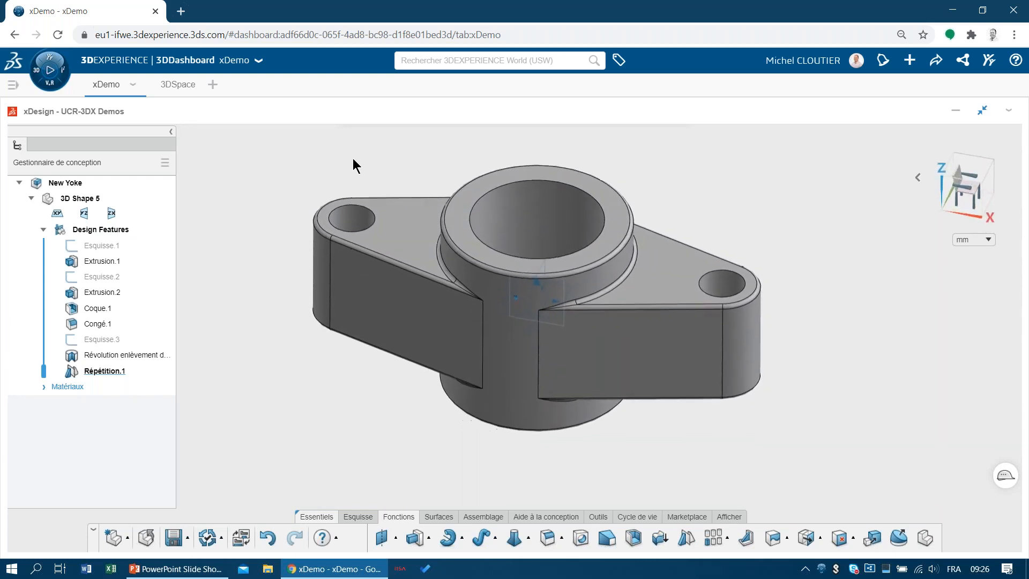
Evaluate the mass properties of the New Yoke component, showing its volume, mass and area
{"action": "left_click", "coordinate": [599, 518]}
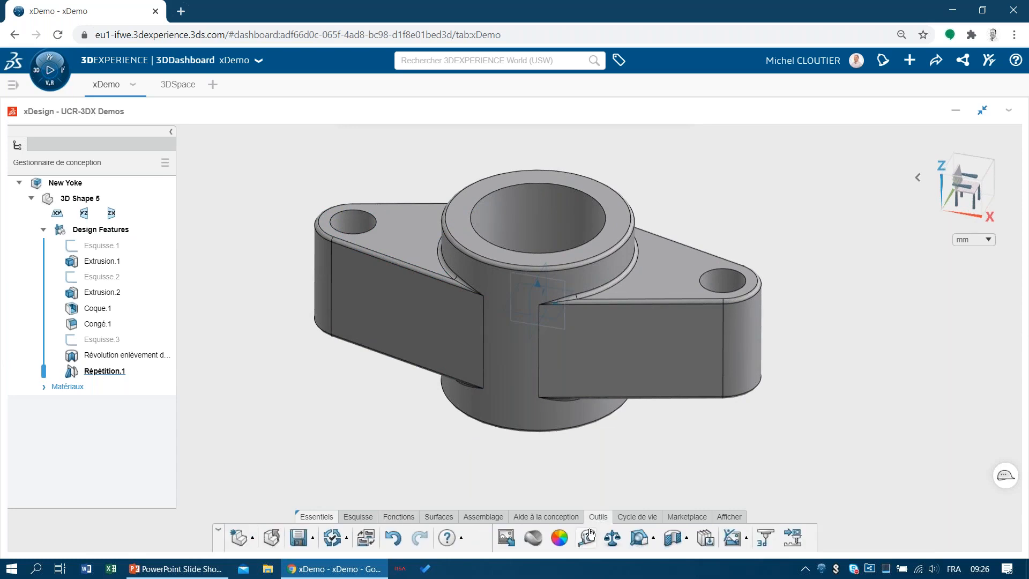
{"action": "left_click", "coordinate": [611, 540]}
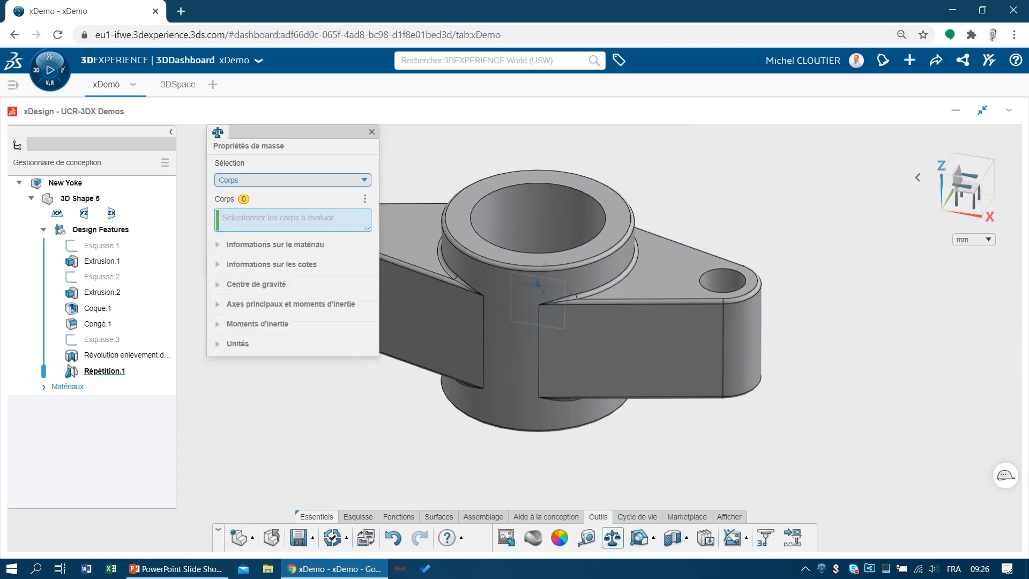
{"action": "left_click", "coordinate": [262, 268]}
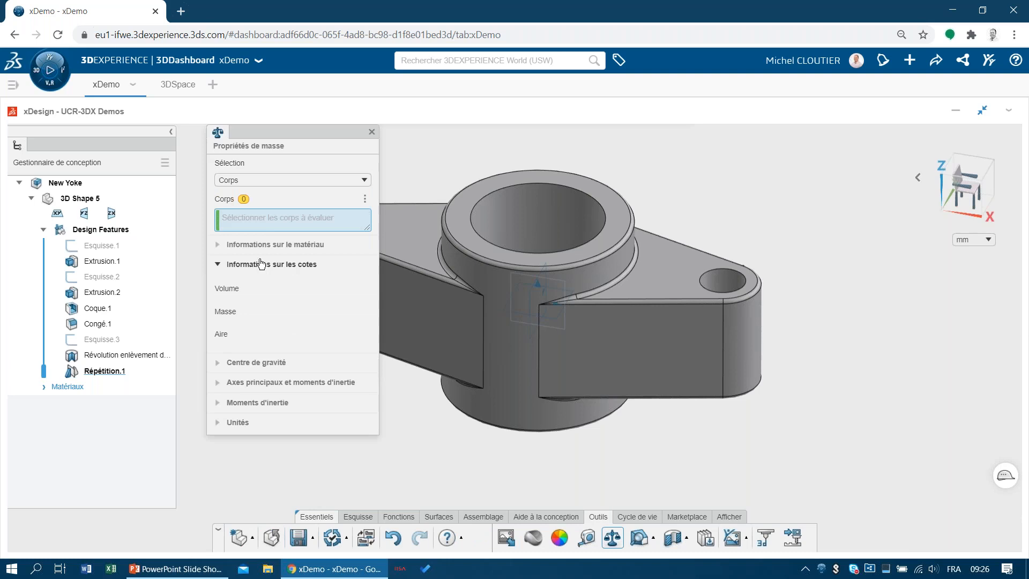
{"action": "left_click", "coordinate": [271, 185]}
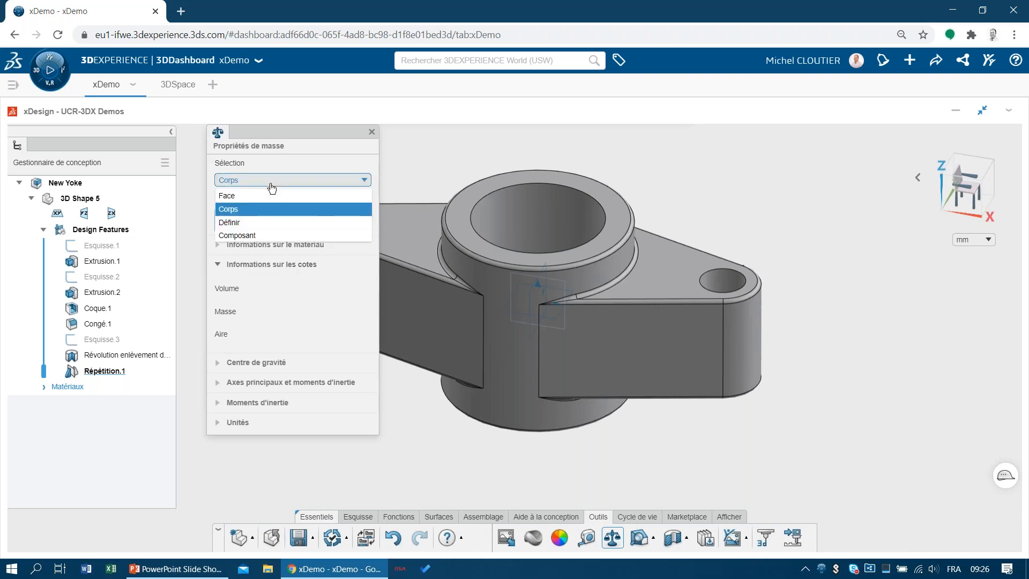
{"action": "left_click", "coordinate": [260, 234]}
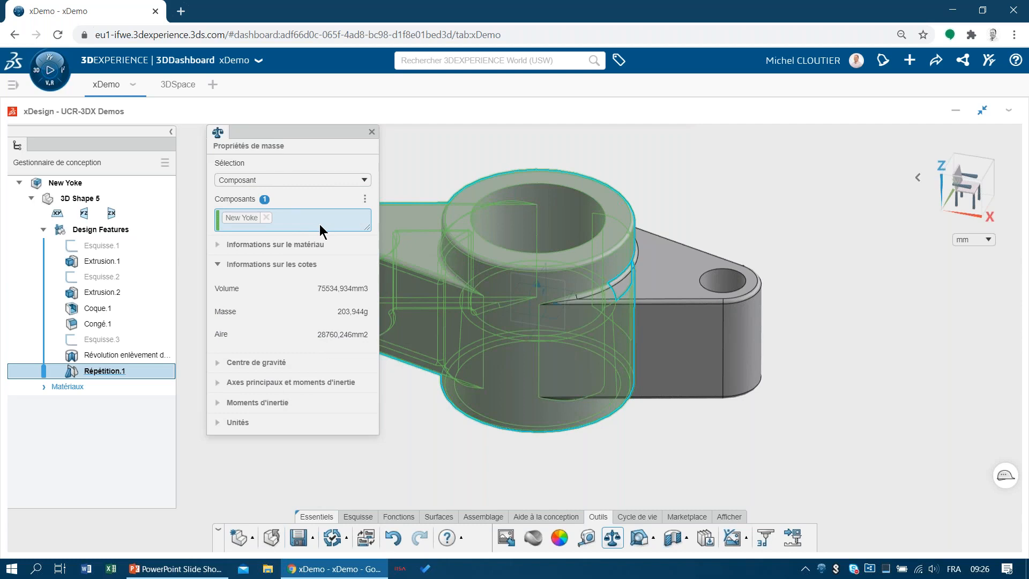
Save the New Yoke part after closing its mass properties, and switch to the PowerPoint slide show to advance it
{"action": "left_click", "coordinate": [371, 132]}
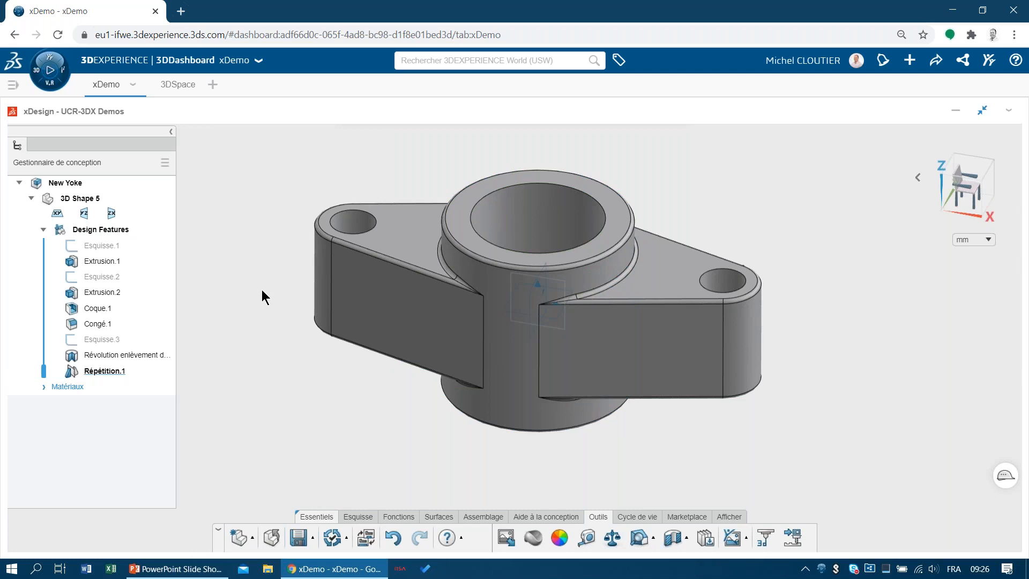
{"action": "key", "text": "ctrl+s"}
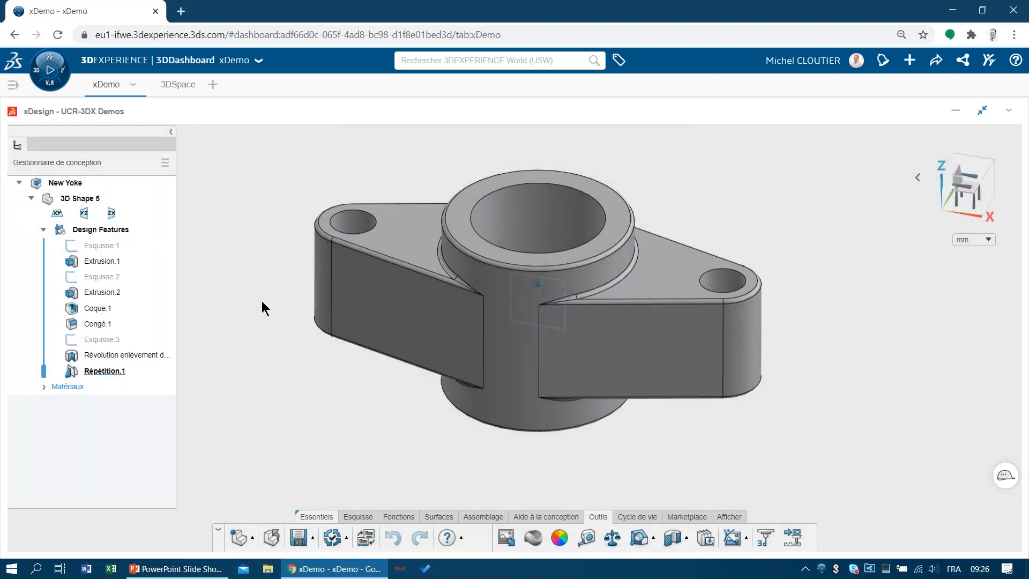
{"action": "left_click", "coordinate": [176, 569]}
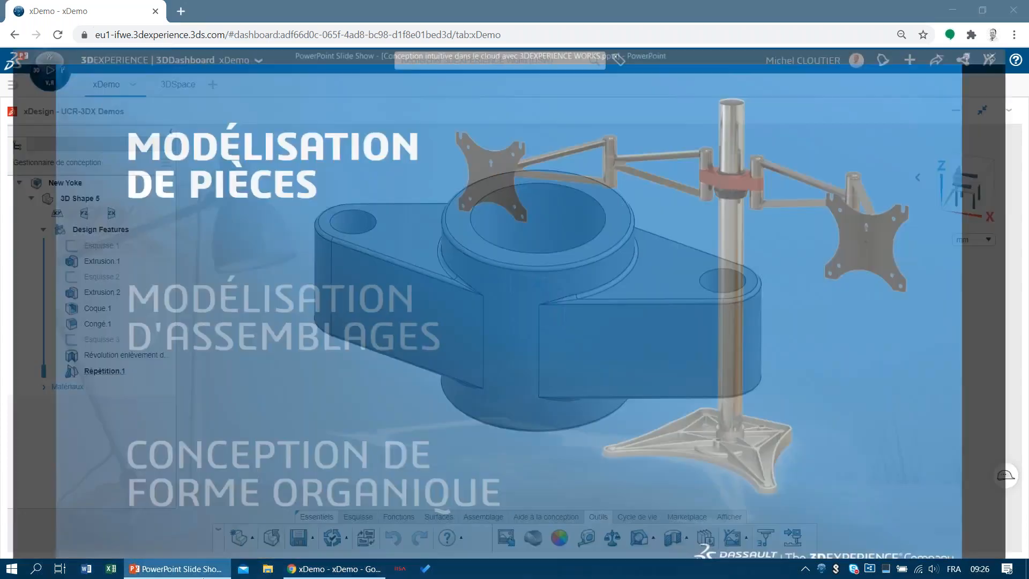
{"action": "left_click", "coordinate": [216, 377]}
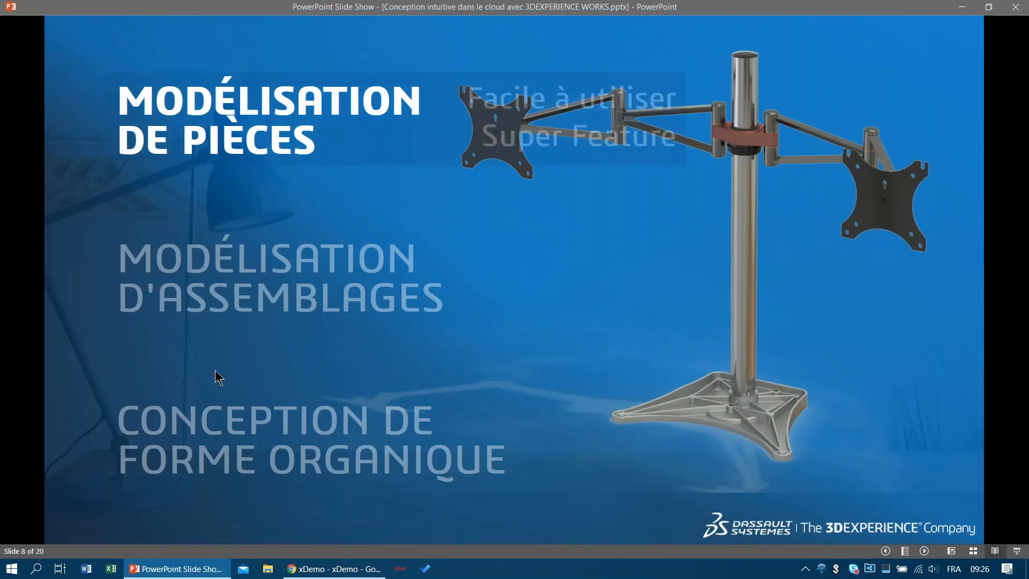
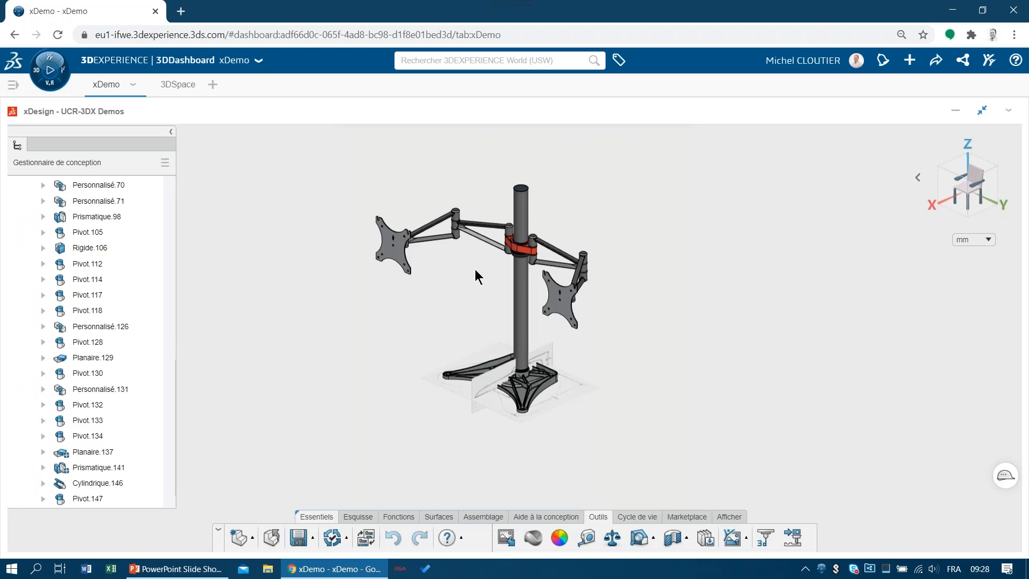
Start replacing the red Yoke component on the monitor stand's column and browse the database for its replacement
{"action": "scroll", "coordinate": [557, 271], "scroll_direction": "up", "scroll_amount": 3}
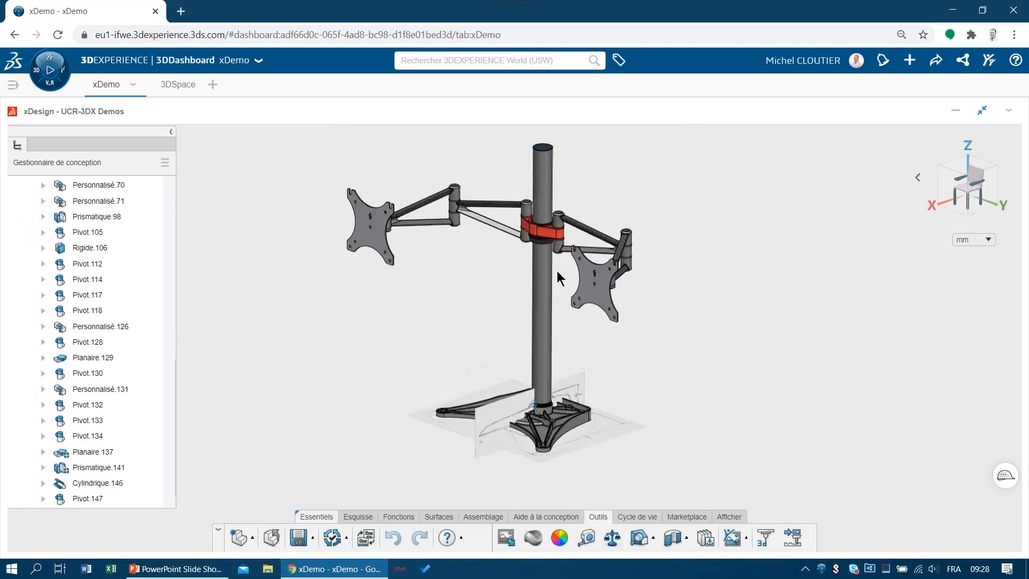
{"action": "scroll", "coordinate": [557, 271], "scroll_direction": "up", "scroll_amount": 10}
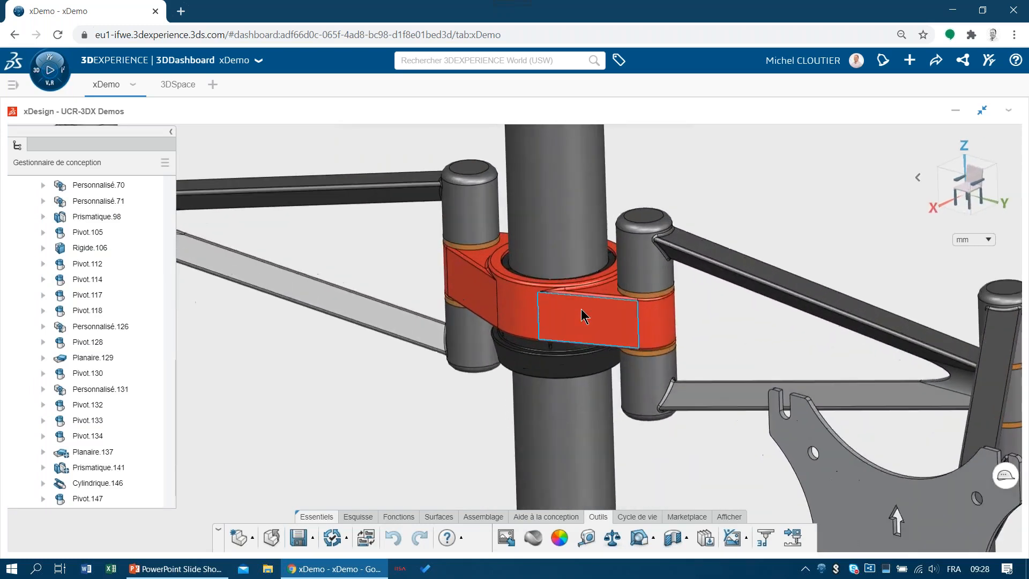
{"action": "scroll", "coordinate": [583, 316], "scroll_direction": "up", "scroll_amount": 2}
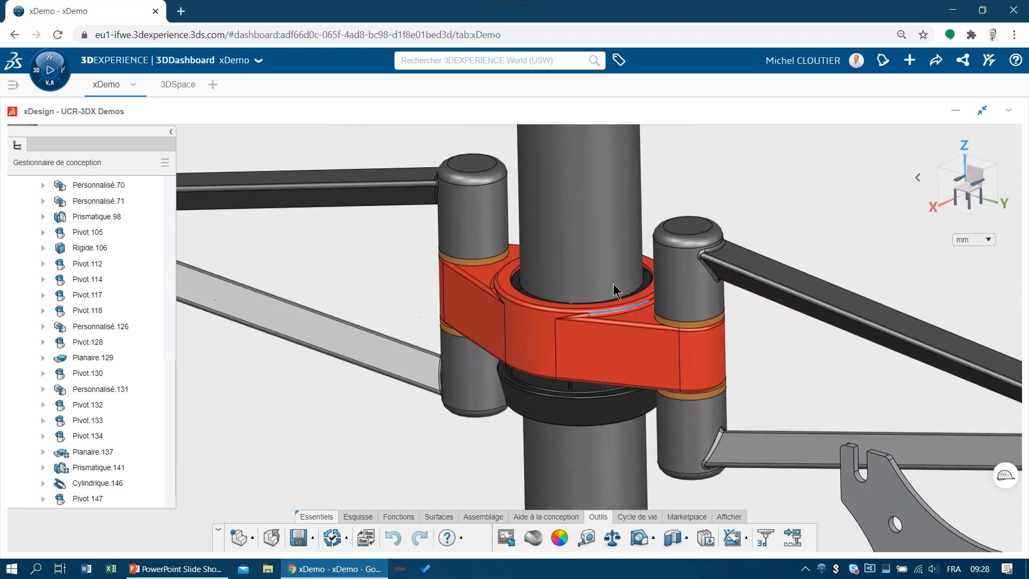
{"action": "left_click", "coordinate": [613, 351]}
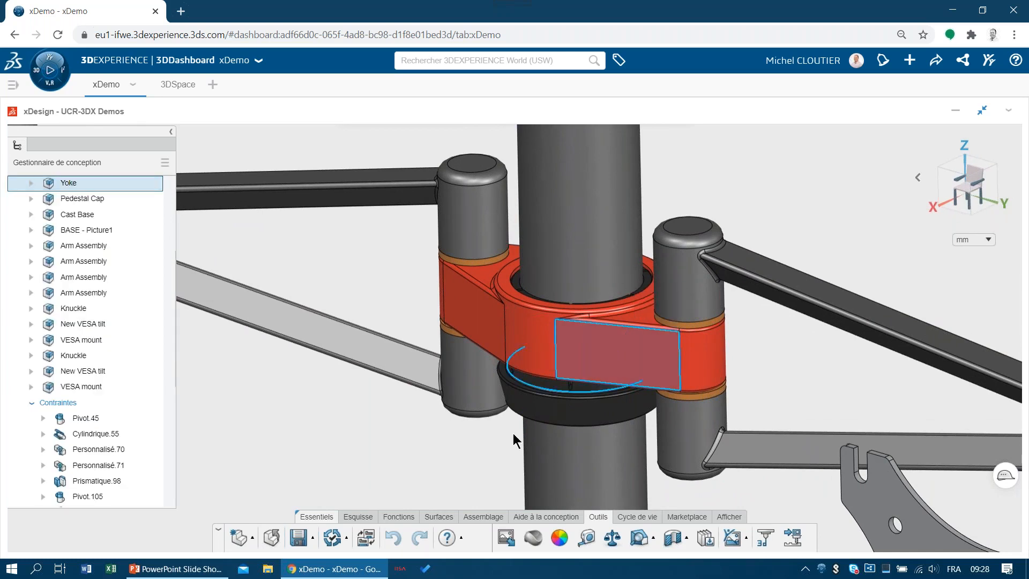
{"action": "left_click", "coordinate": [483, 517]}
{"action": "left_click", "coordinate": [656, 537]}
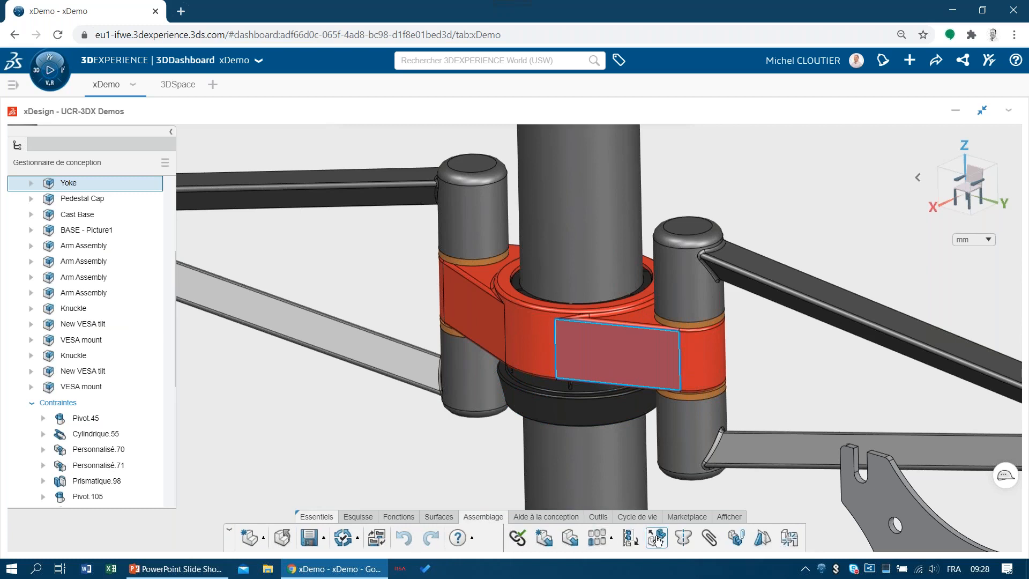
{"action": "left_click", "coordinate": [259, 283]}
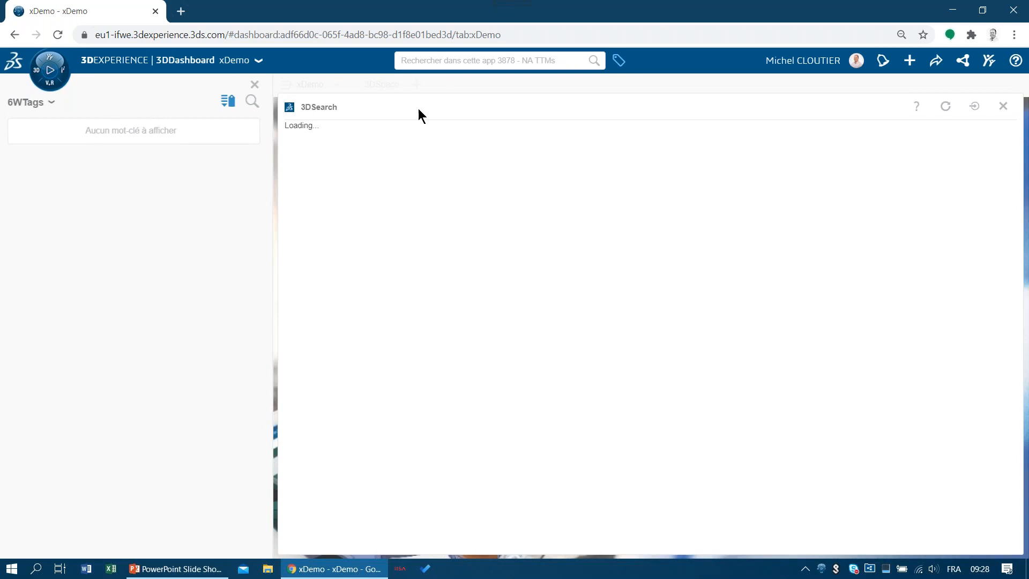
Search for "new yoke" and replace the Yoke with the New Yoke component, with constraint resolution enabled
{"action": "left_click", "coordinate": [468, 61]}
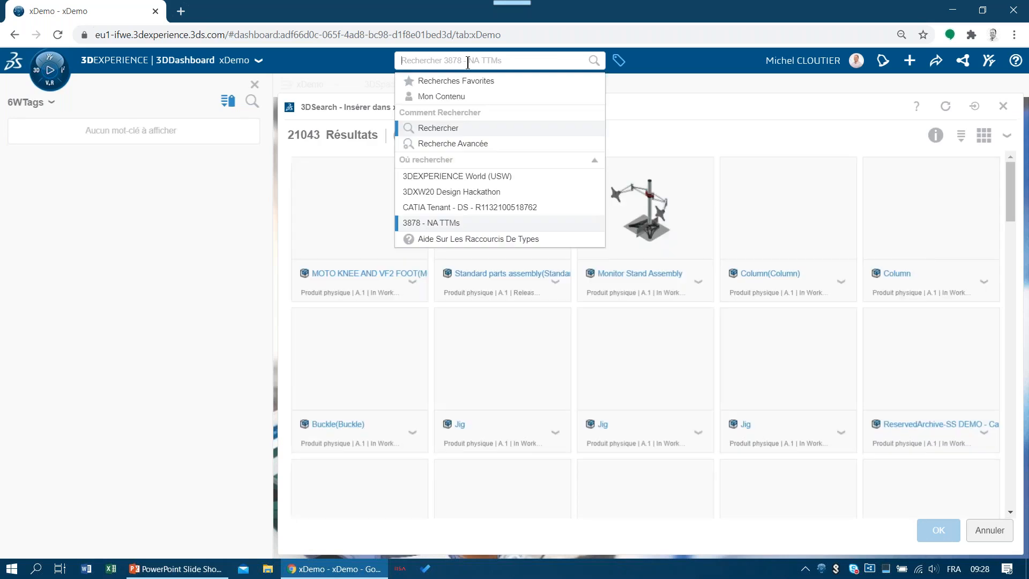
{"action": "type", "text": "new yoke"}
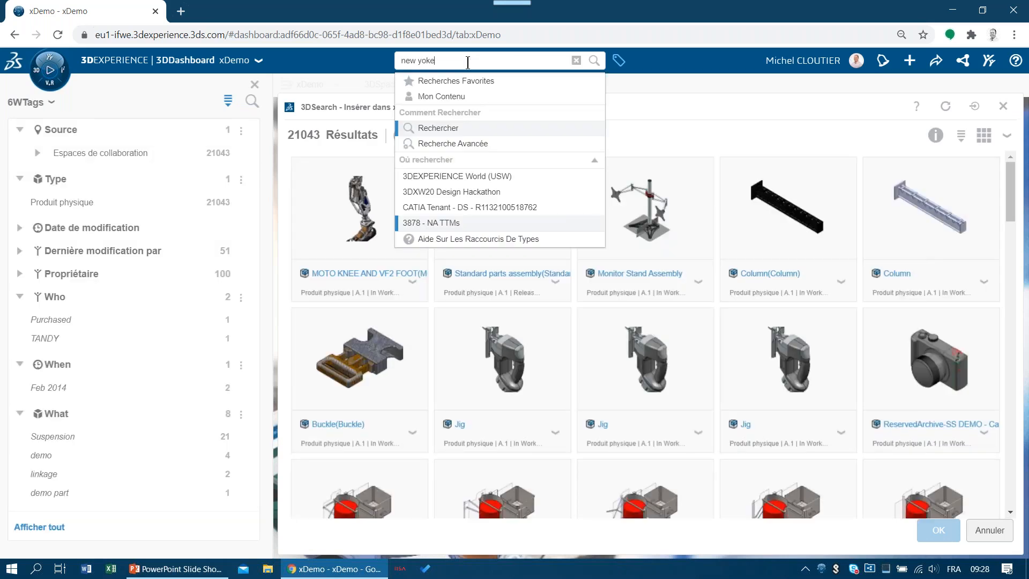
{"action": "key", "text": "Return"}
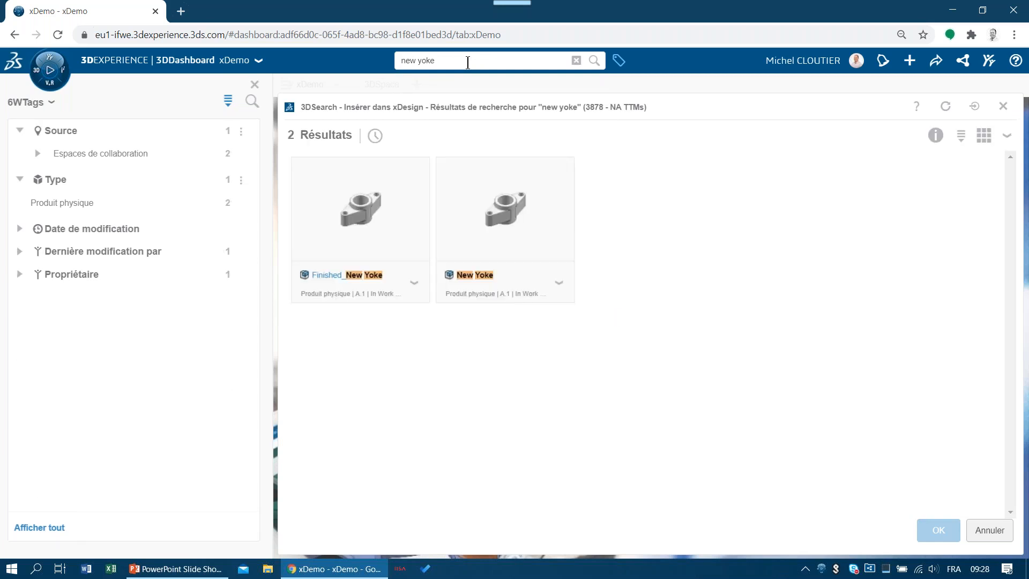
{"action": "left_click", "coordinate": [509, 217]}
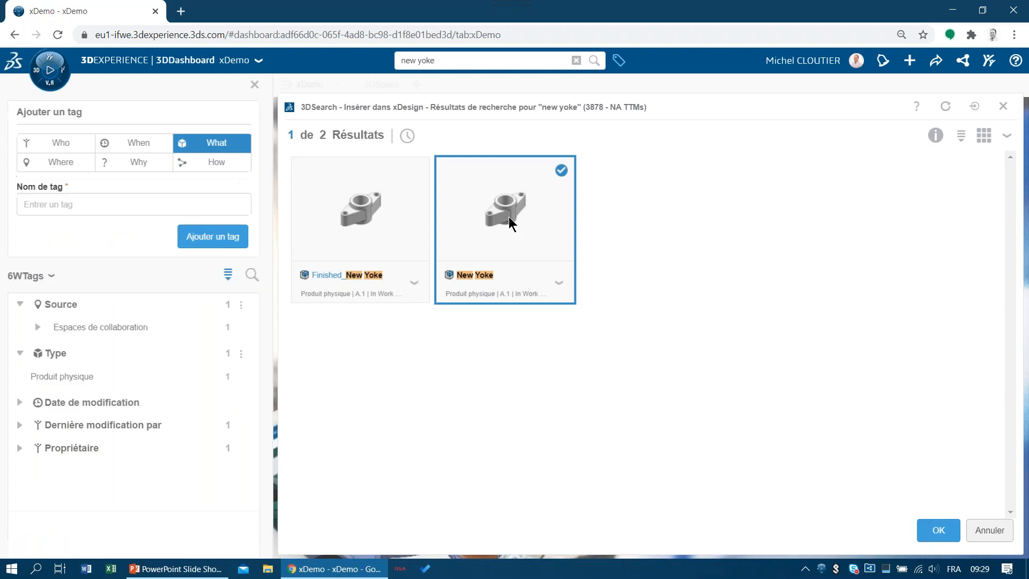
{"action": "left_click", "coordinate": [935, 528]}
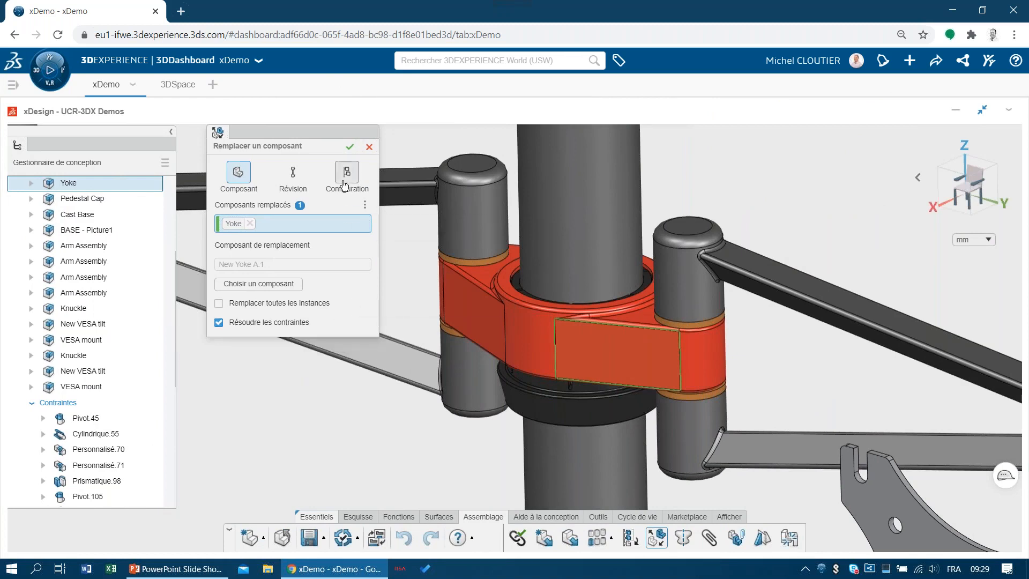
{"action": "left_click", "coordinate": [350, 148]}
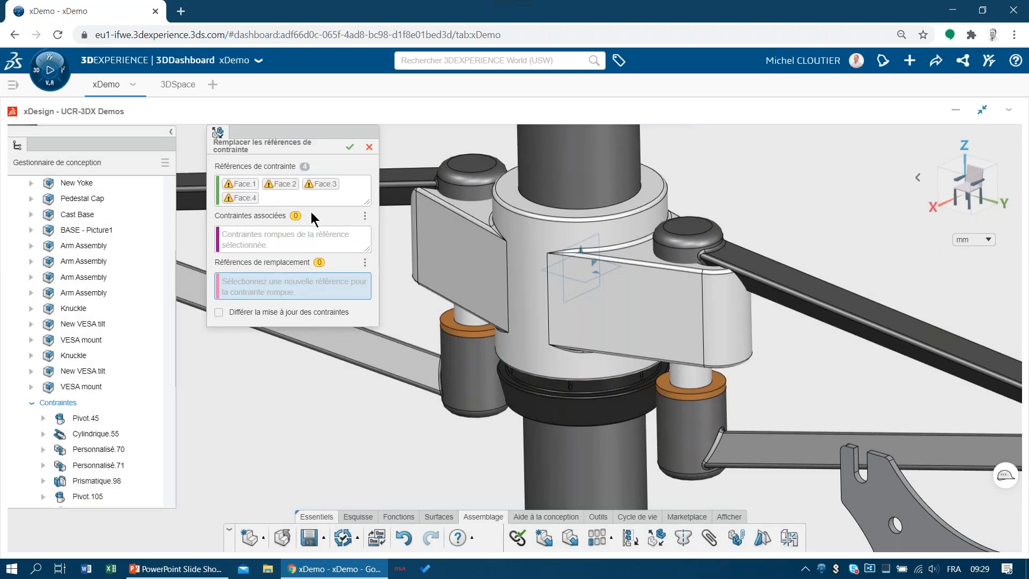
Reassign the broken Face.1 coincidence to the New Yoke arm's upper face and the Face.2 concentricity to that arm's hole
{"action": "mouse_move", "coordinate": [257, 212]}
{"action": "mouse_move", "coordinate": [241, 188]}
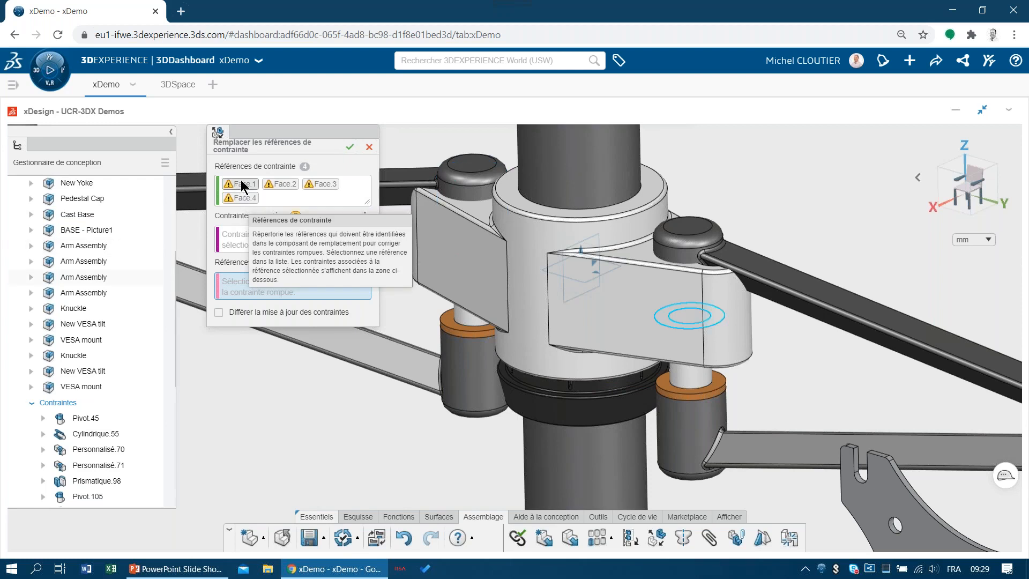
{"action": "left_click", "coordinate": [241, 187]}
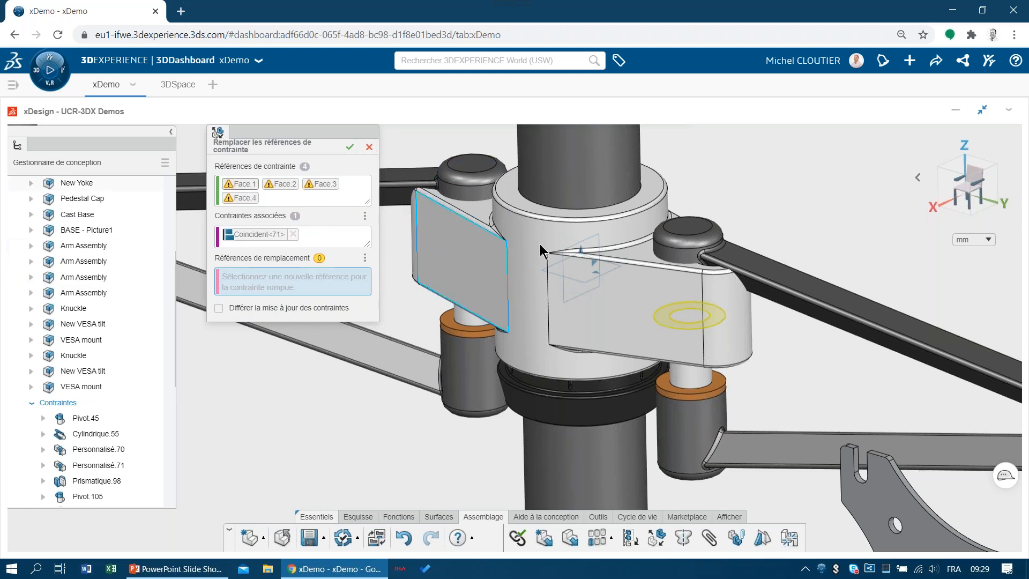
{"action": "left_click", "coordinate": [647, 261]}
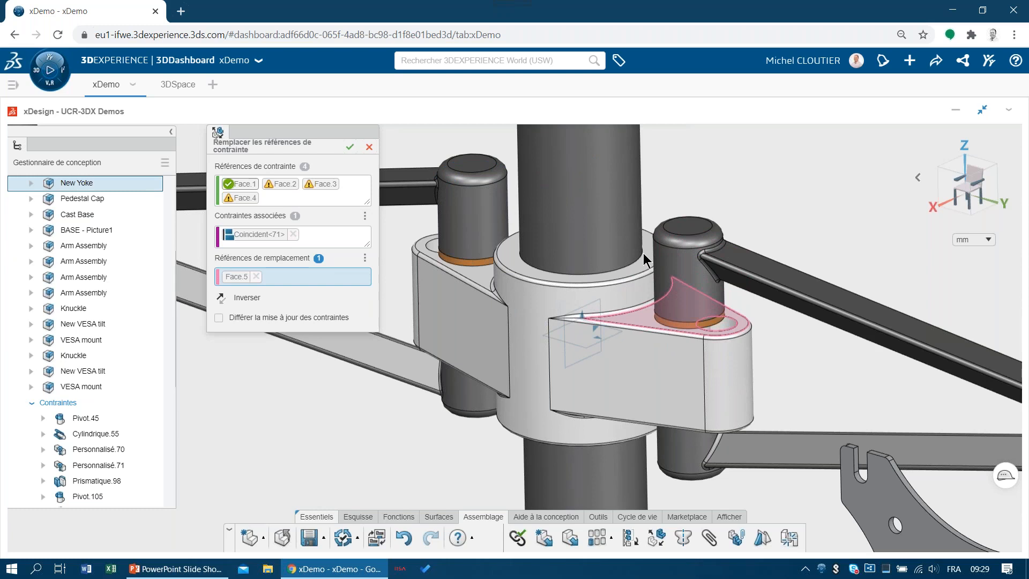
{"action": "left_click", "coordinate": [281, 184]}
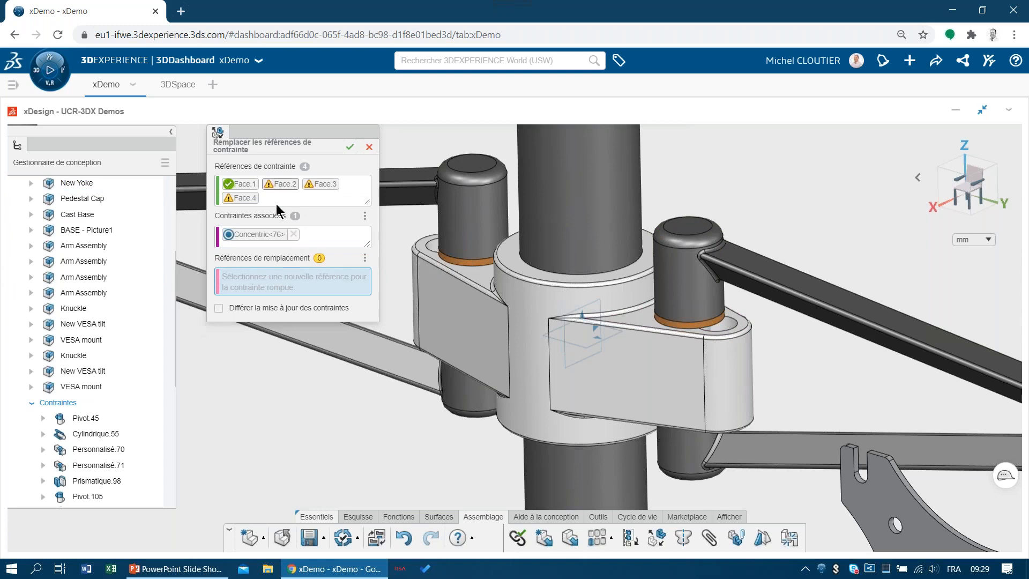
{"action": "left_click", "coordinate": [722, 324]}
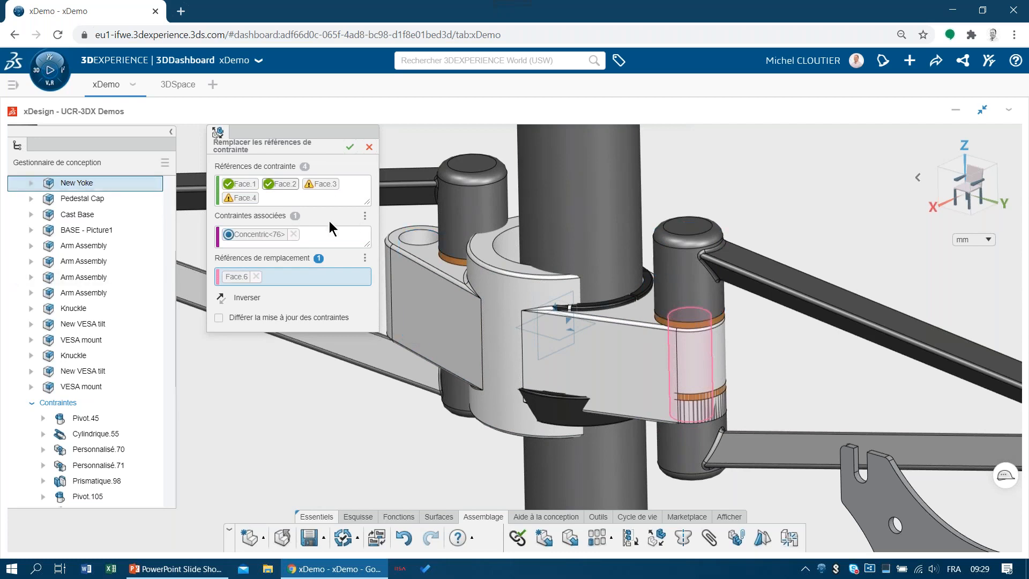
Reassign the Face.3 tangency to the yoke's lower inner bore face and the Face.4 concentricity to the opposite arm's hole
{"action": "left_click", "coordinate": [323, 185]}
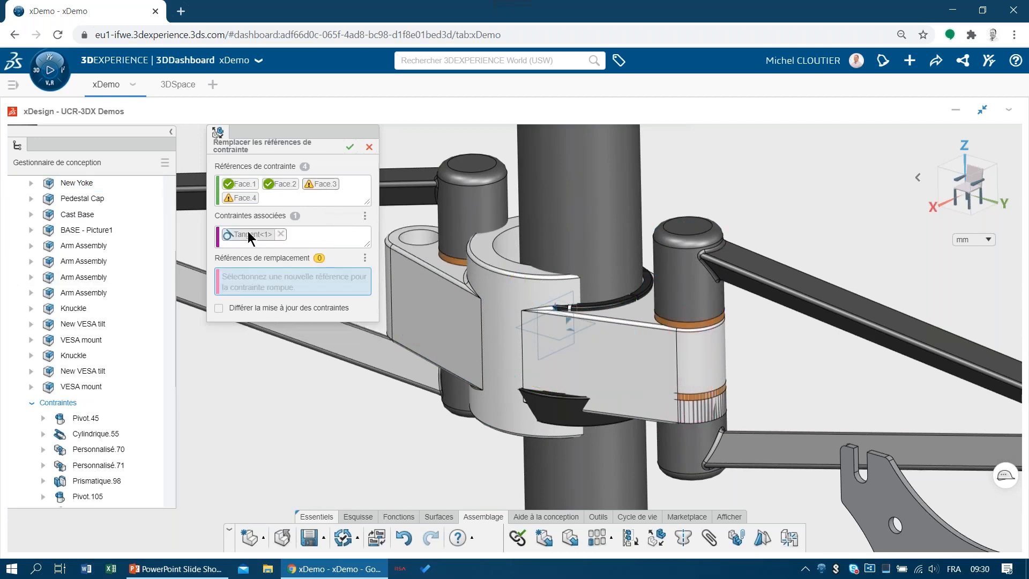
{"action": "middle_click_drag", "start_coordinate": [597, 384], "coordinate": [544, 362]}
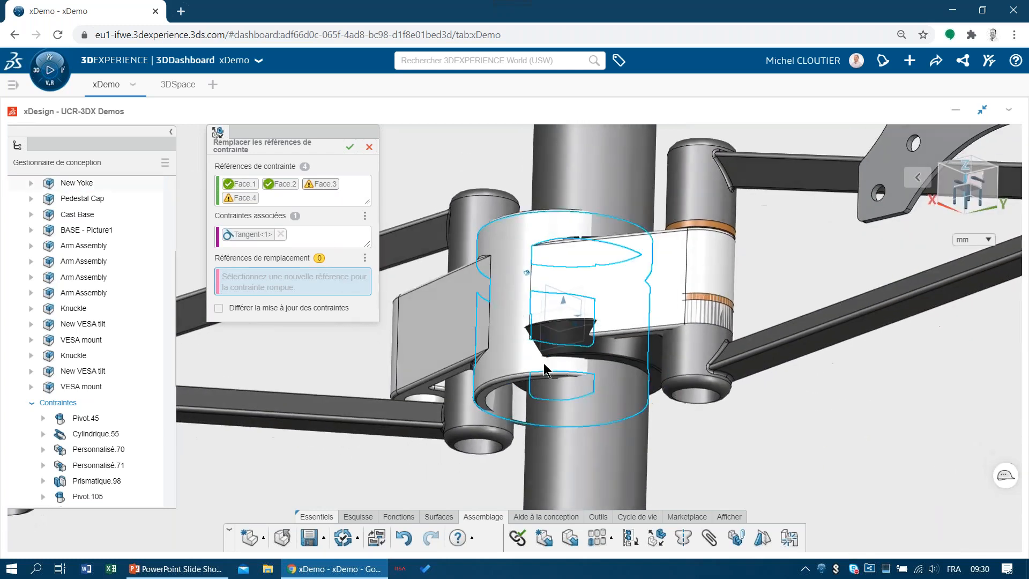
{"action": "left_click", "coordinate": [522, 405]}
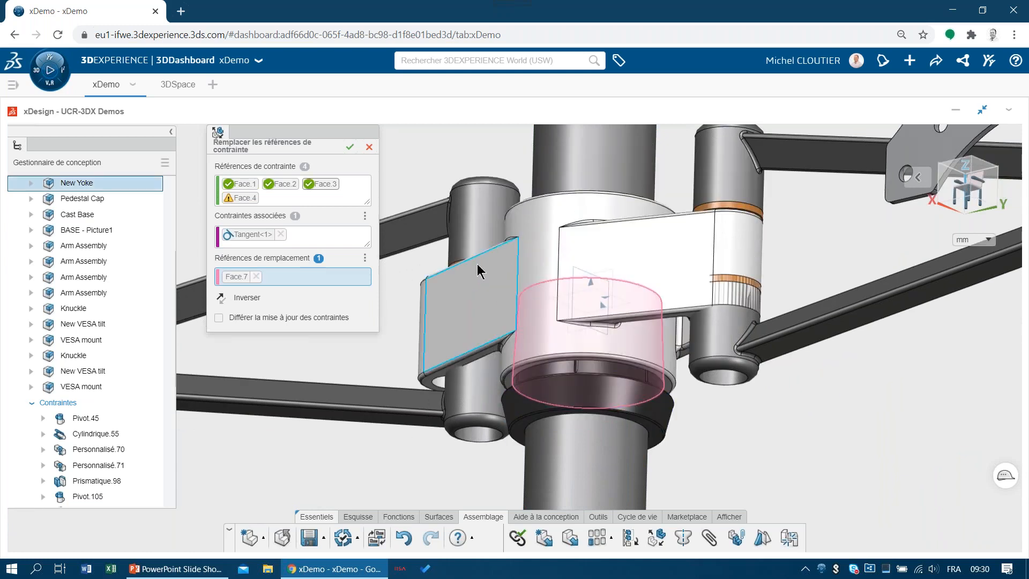
{"action": "left_click", "coordinate": [241, 200]}
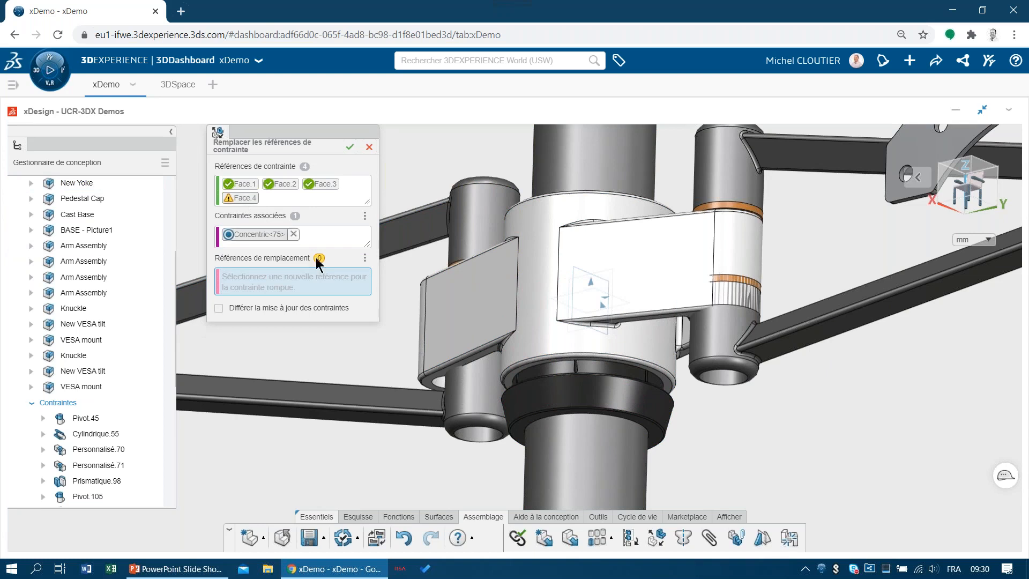
{"action": "left_click", "coordinate": [443, 384]}
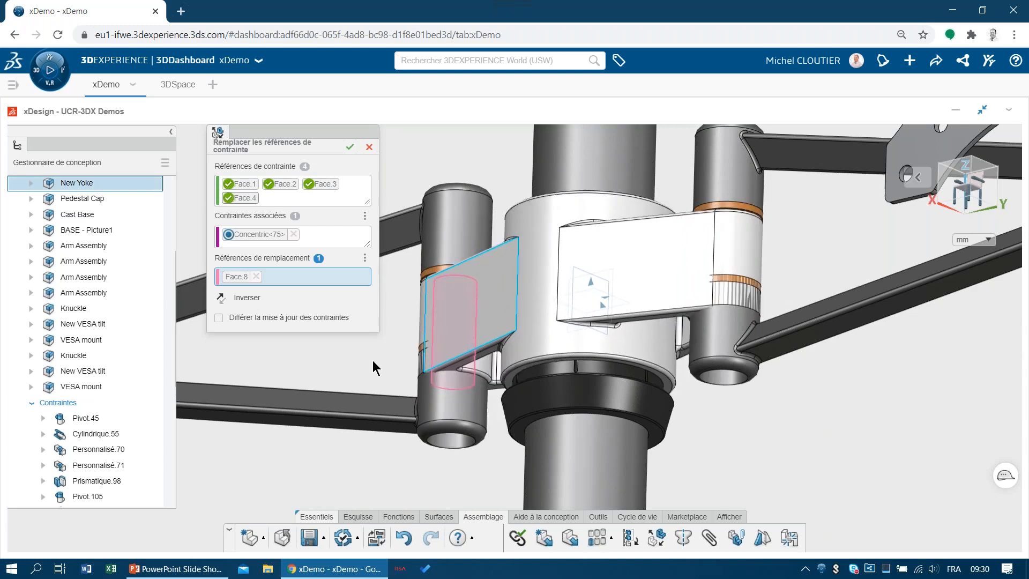
{"action": "left_click", "coordinate": [350, 147]}
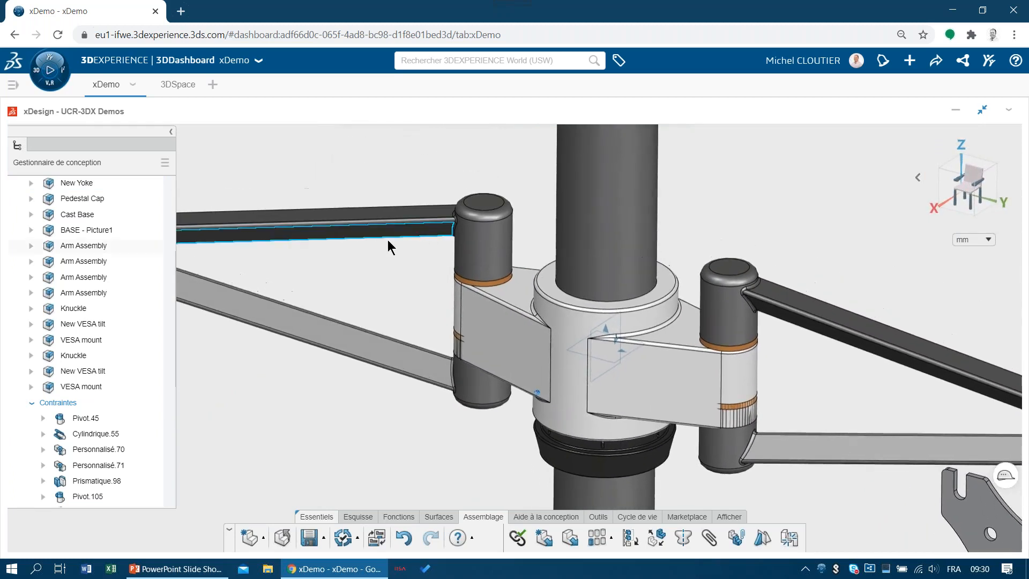
Calculate interferences between the threaded pedestal, collar, two arm assemblies and New Yoke, with non-interfering components hidden
{"action": "middle_click_drag", "start_coordinate": [397, 275], "coordinate": [426, 267], "text": "ctrl"}
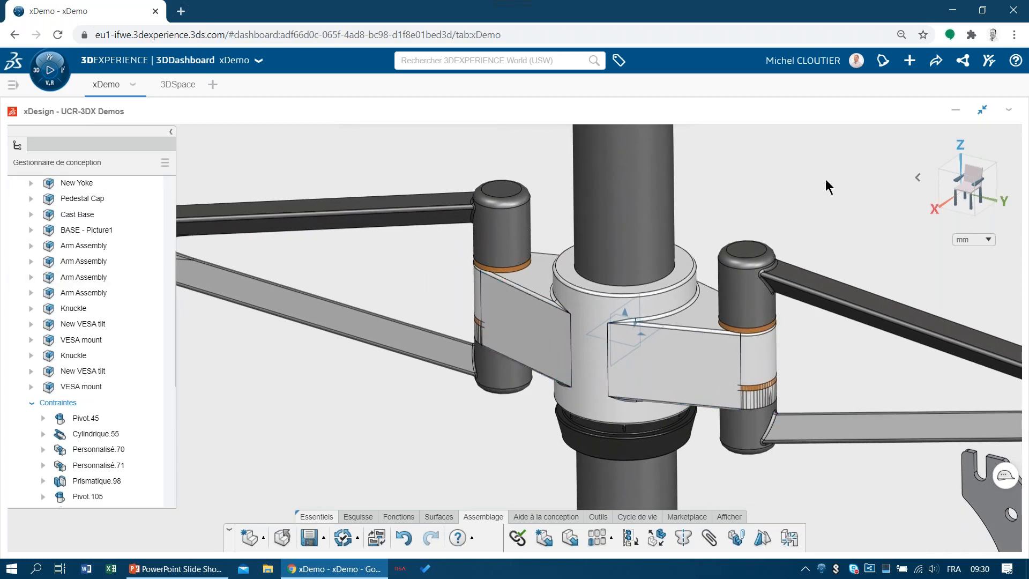
{"action": "left_click_drag", "start_coordinate": [806, 166], "coordinate": [422, 473]}
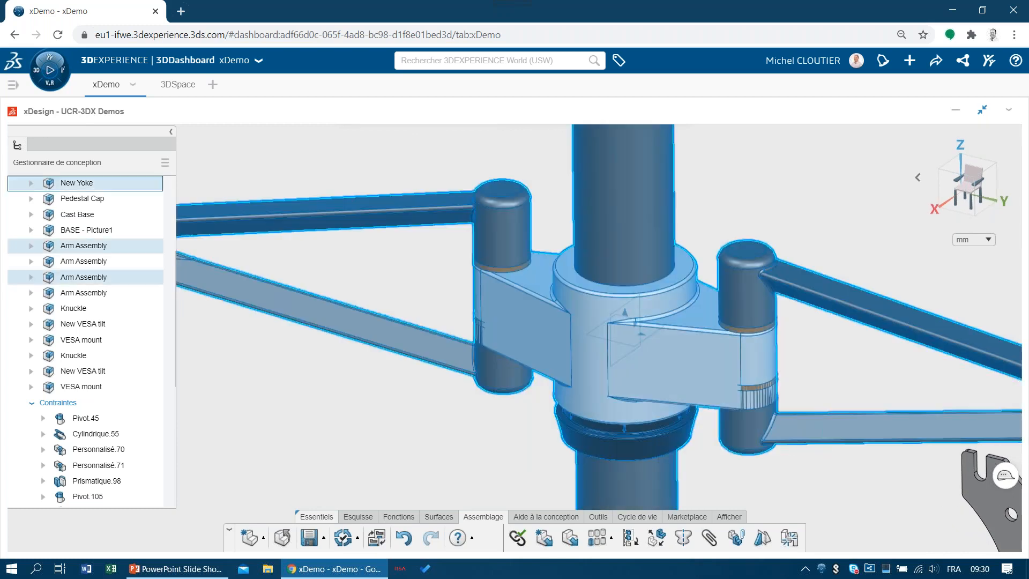
{"action": "left_click", "coordinate": [789, 538]}
{"action": "left_click", "coordinate": [251, 281]}
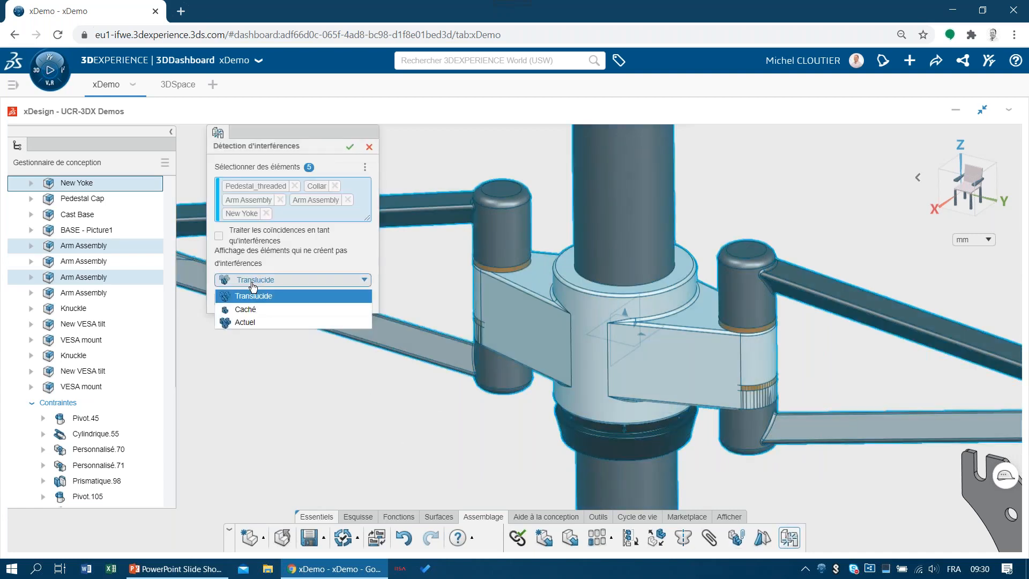
{"action": "left_click", "coordinate": [247, 309]}
{"action": "left_click", "coordinate": [248, 299]}
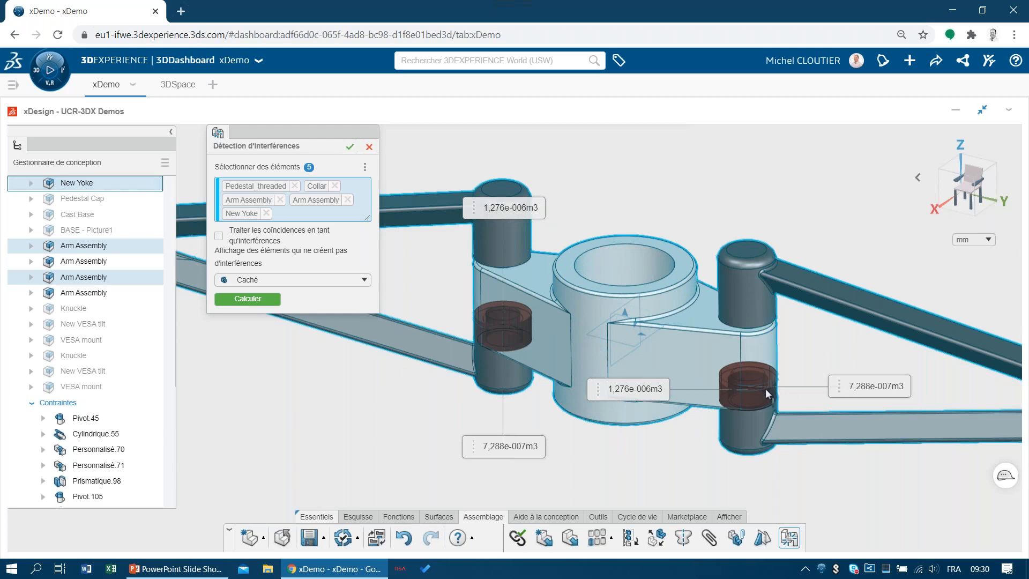
Examine the overlaps between the arm assemblies' lower hubs and the New Yoke's arms, including after closing interference detection
{"action": "scroll", "coordinate": [766, 388], "scroll_direction": "up", "scroll_amount": 4}
{"action": "middle_click_drag", "start_coordinate": [542, 351], "coordinate": [729, 396]}
{"action": "scroll", "coordinate": [568, 330], "scroll_direction": "up", "scroll_amount": 2}
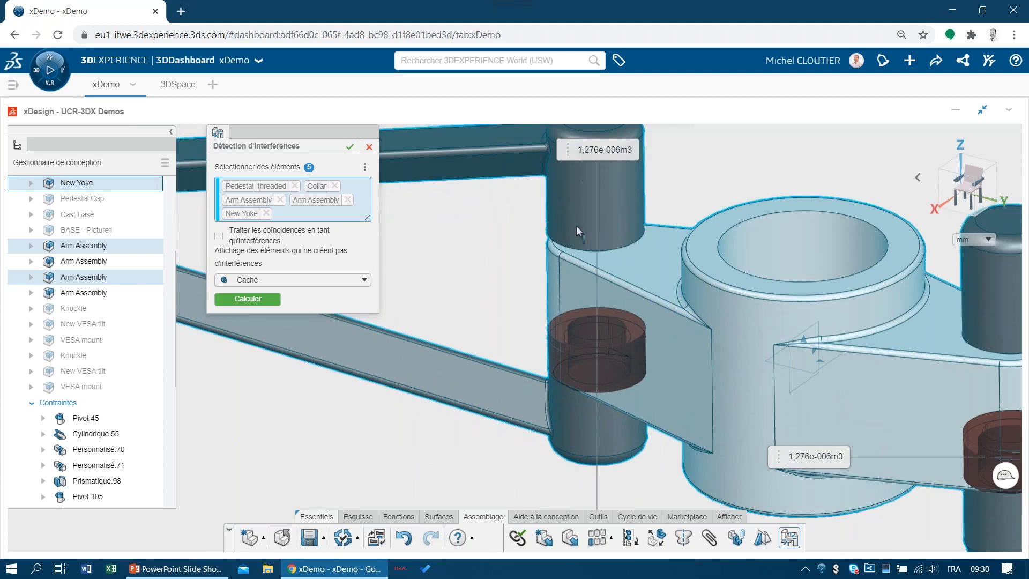
{"action": "left_click", "coordinate": [350, 148]}
{"action": "middle_click_drag", "start_coordinate": [624, 354], "coordinate": [695, 328]}
{"action": "scroll", "coordinate": [514, 407], "scroll_direction": "up", "scroll_amount": 2}
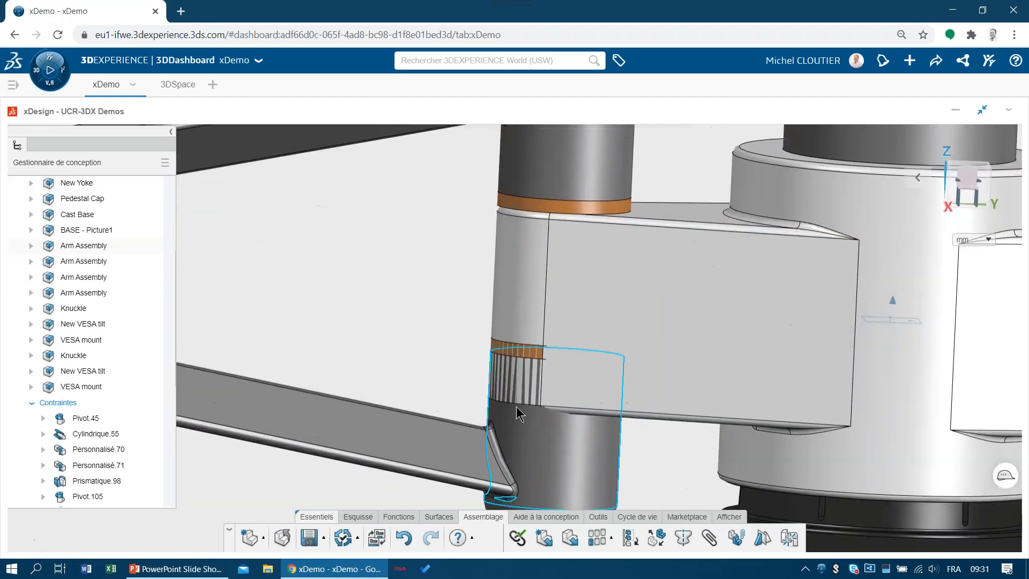
{"action": "scroll", "coordinate": [516, 406], "scroll_direction": "up", "scroll_amount": 1}
{"action": "middle_click_drag", "start_coordinate": [619, 344], "coordinate": [626, 289], "text": "ctrl"}
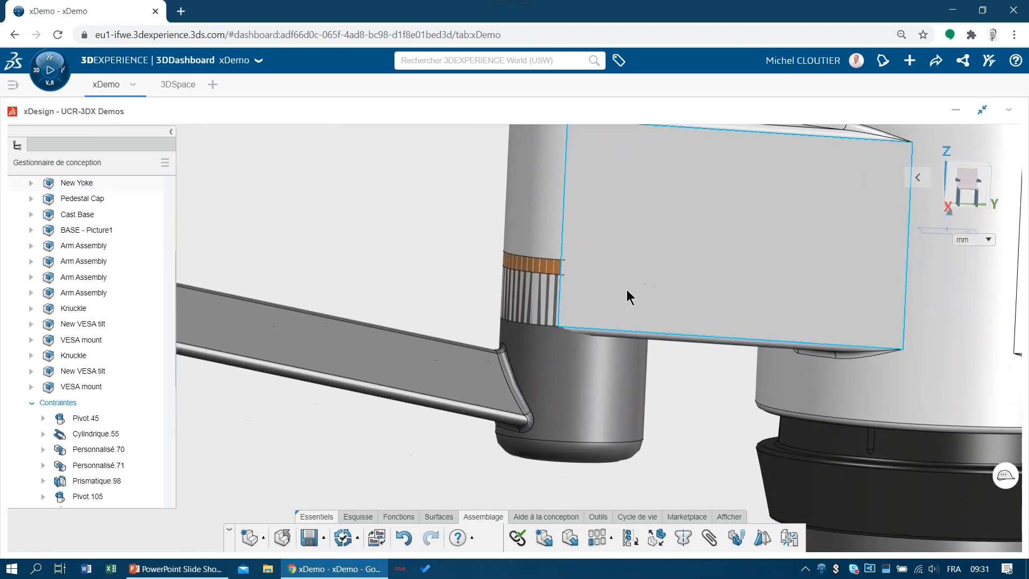
Measure the distance between the arm's orange flange bushing edge and the New Yoke arm's lower edge
{"action": "left_click", "coordinate": [603, 520]}
{"action": "left_click", "coordinate": [588, 537]}
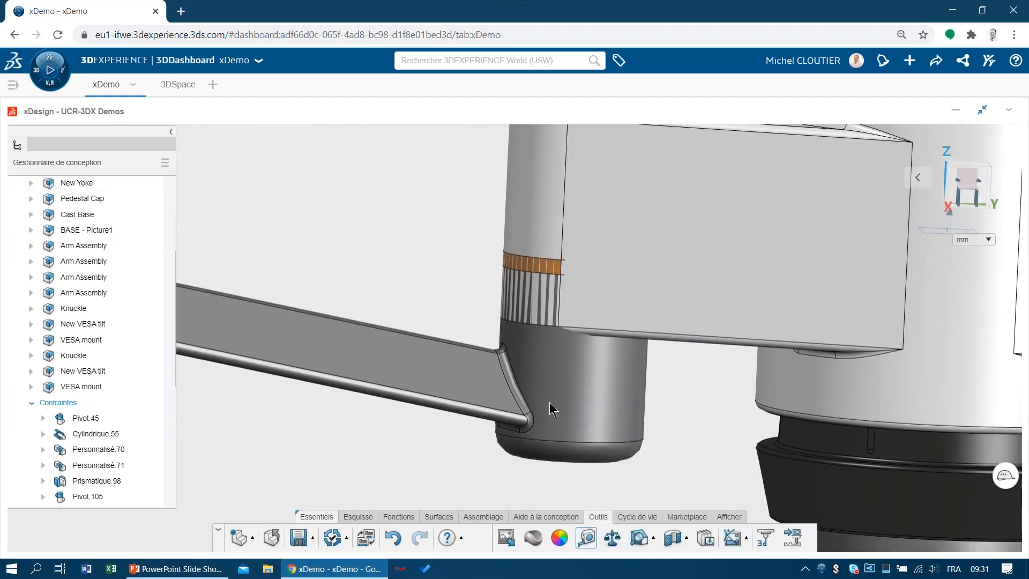
{"action": "left_click", "coordinate": [536, 259]}
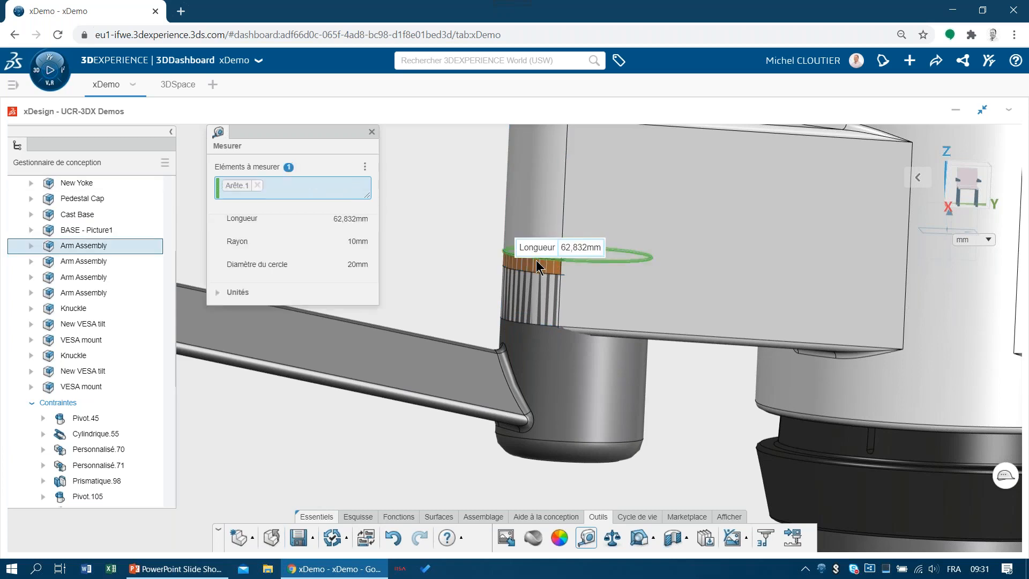
{"action": "mouse_move", "coordinate": [687, 363]}
{"action": "middle_mouse_down"}
{"action": "mouse_move", "coordinate": [692, 369]}
{"action": "mouse_move", "coordinate": [683, 359]}
{"action": "middle_mouse_up"}
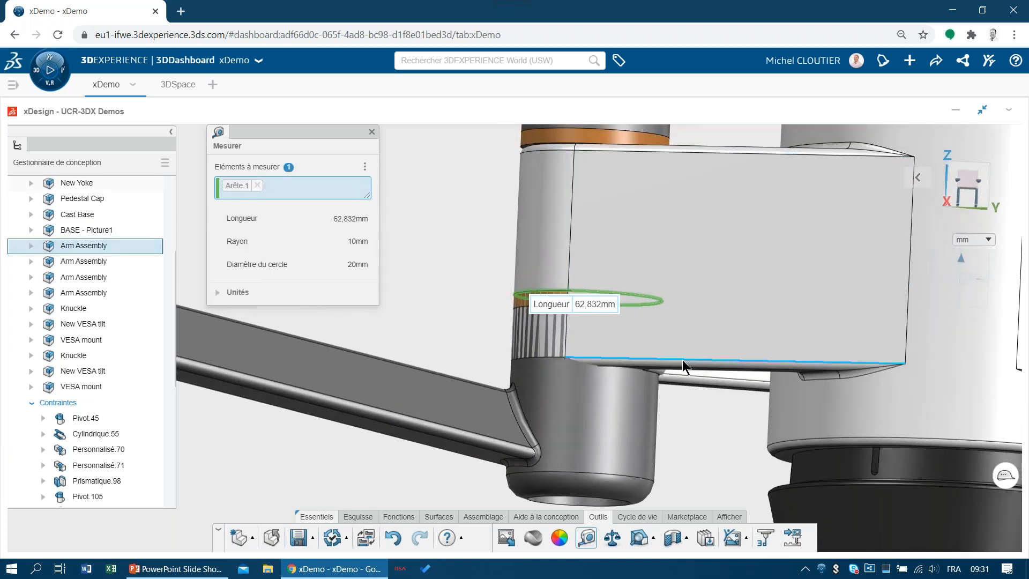
{"action": "left_click", "coordinate": [691, 373]}
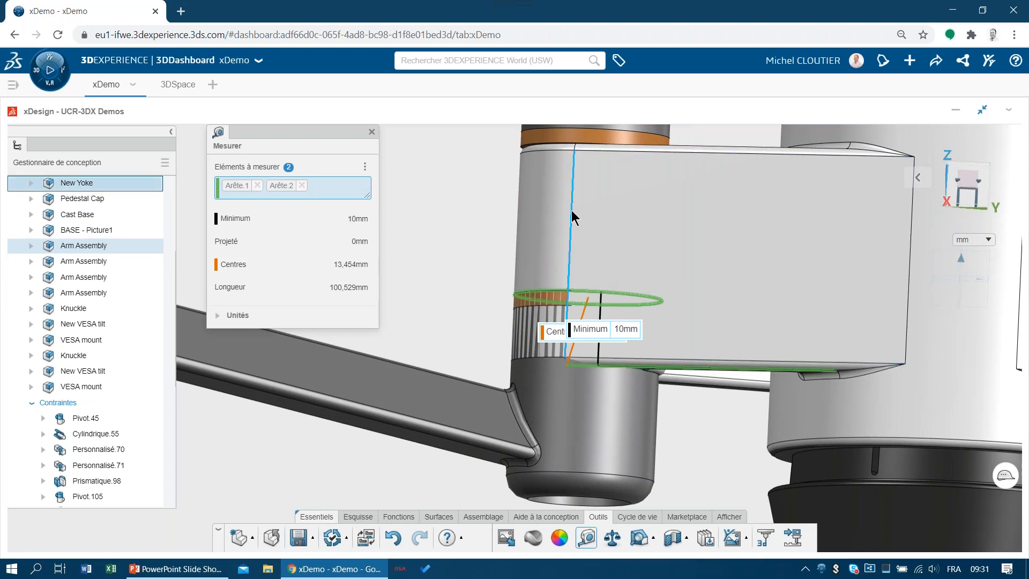
{"action": "left_click", "coordinate": [372, 132]}
{"action": "scroll", "coordinate": [424, 221], "scroll_direction": "down", "scroll_amount": 4}
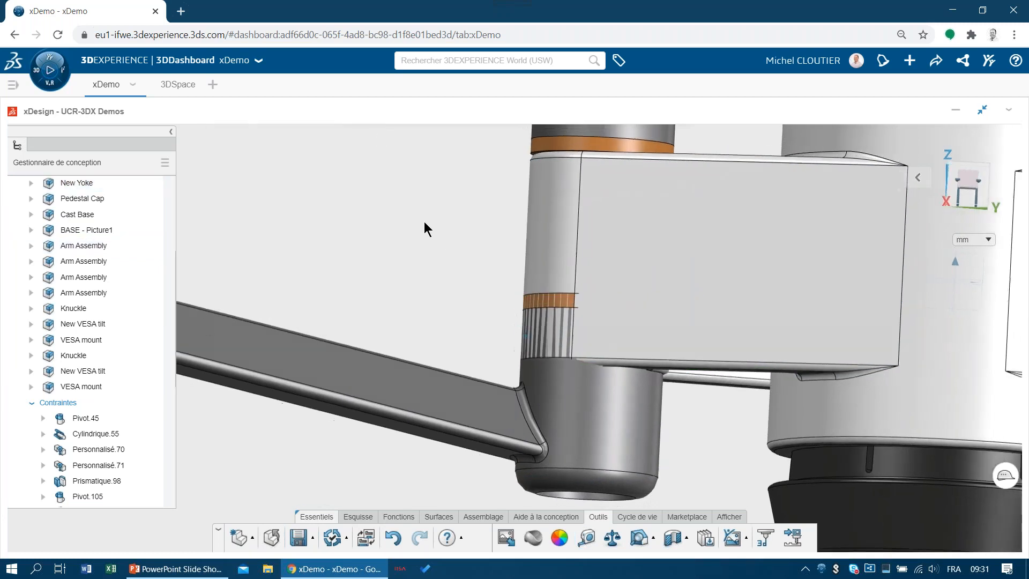
Open the Arm Assembly attached to the New Yoke for in-context editing, starting from its Arm part
{"action": "middle_click_drag", "start_coordinate": [419, 227], "coordinate": [440, 295]}
{"action": "scroll", "coordinate": [416, 256], "scroll_direction": "down", "scroll_amount": 3}
{"action": "left_click", "coordinate": [449, 360]}
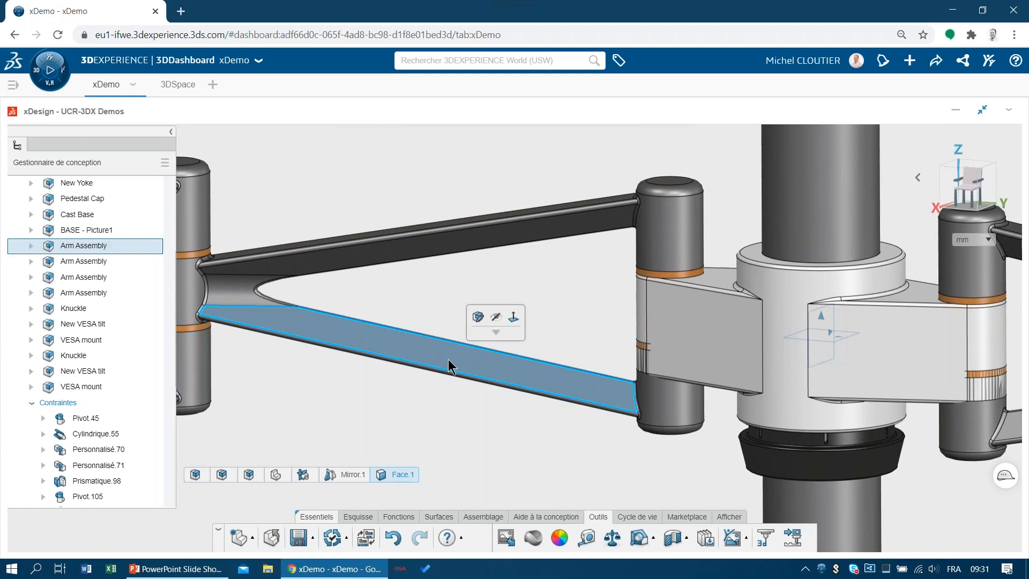
{"action": "left_click", "coordinate": [252, 474]}
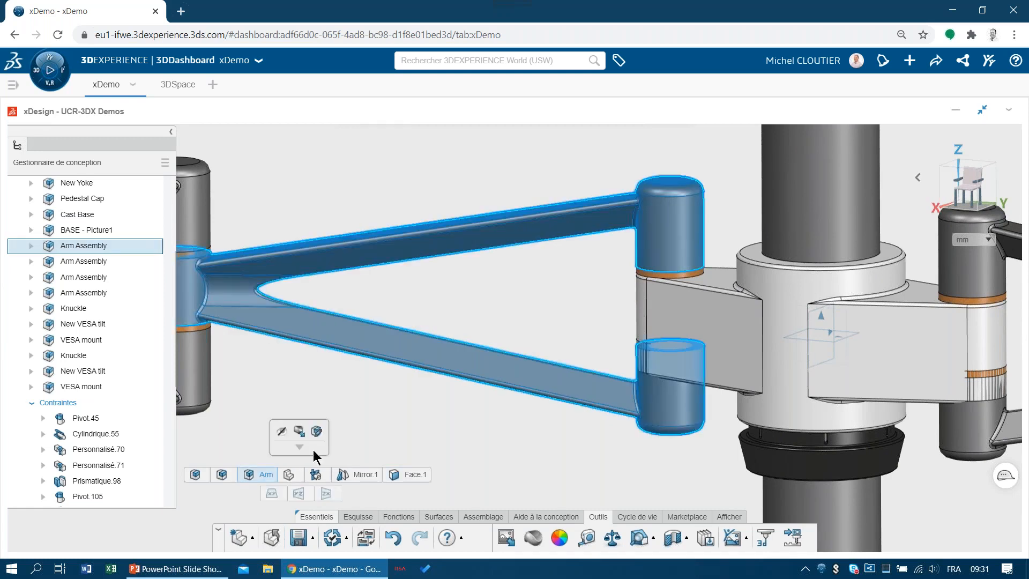
{"action": "left_click", "coordinate": [317, 432]}
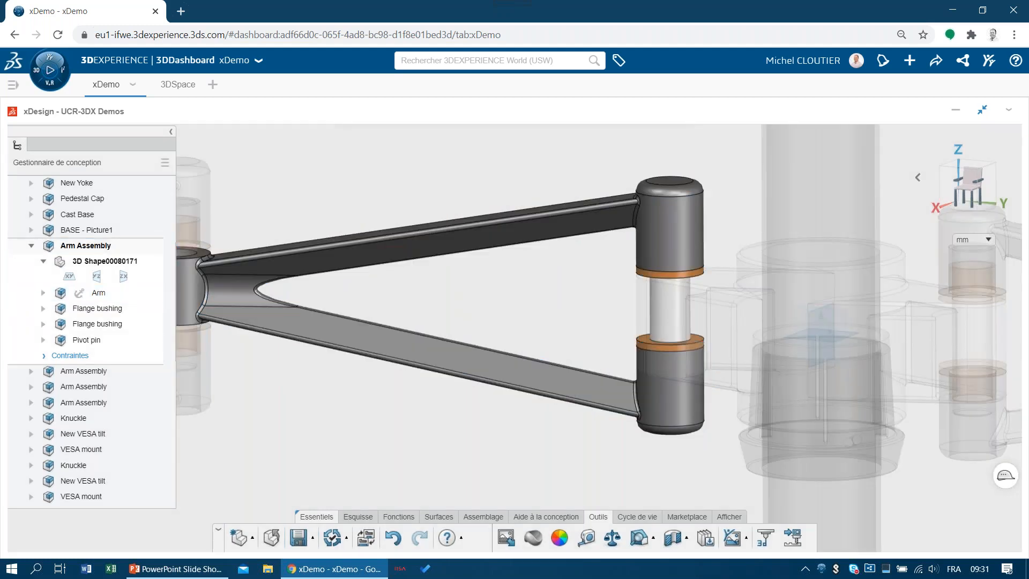
Set the mid-plane distance of the Arm part's GAP extrude cut to 34 mm
{"action": "left_click", "coordinate": [43, 292]}
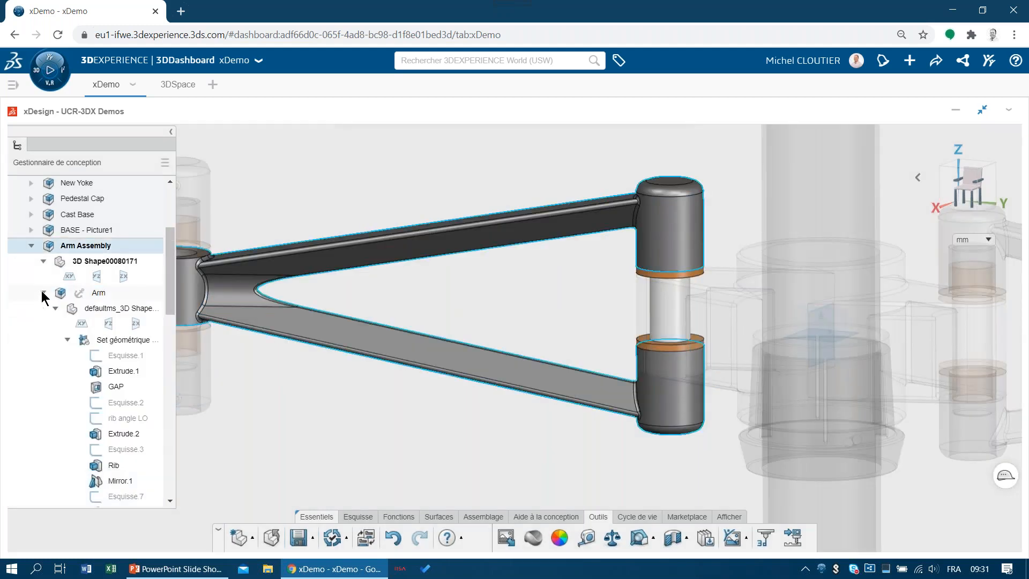
{"action": "scroll", "coordinate": [167, 292], "scroll_direction": "down", "scroll_amount": 3}
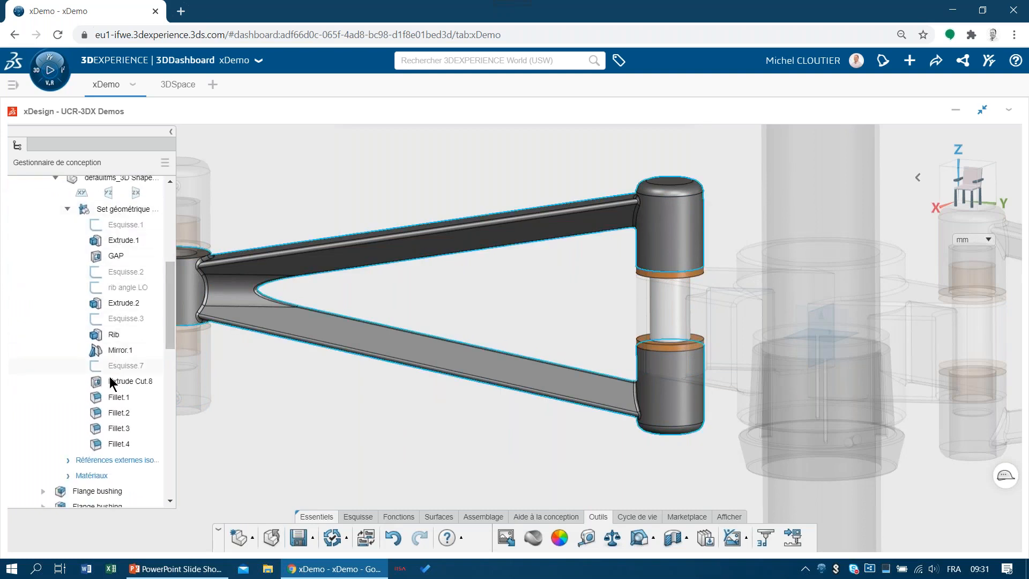
{"action": "left_click", "coordinate": [119, 257]}
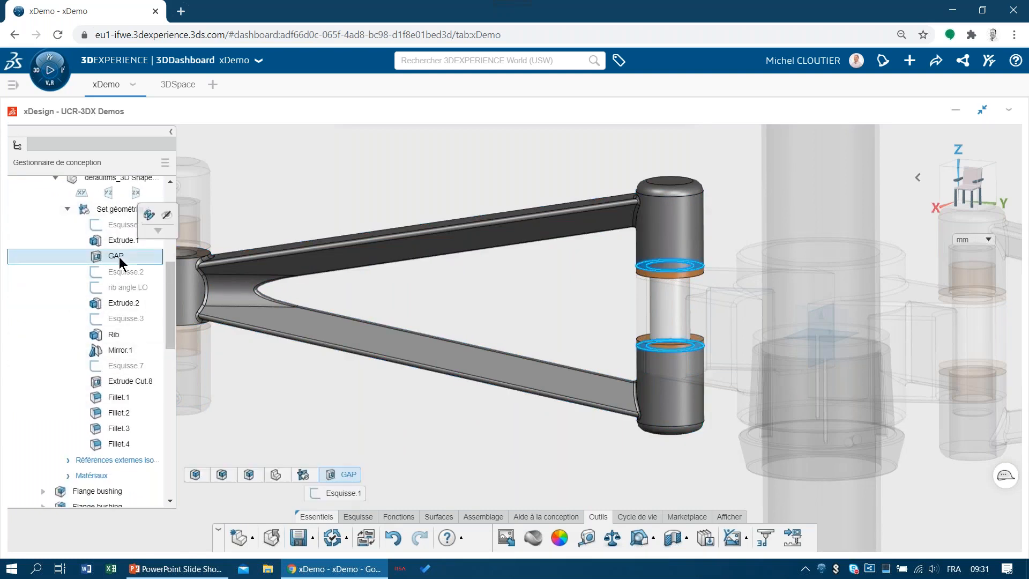
{"action": "left_click", "coordinate": [150, 216]}
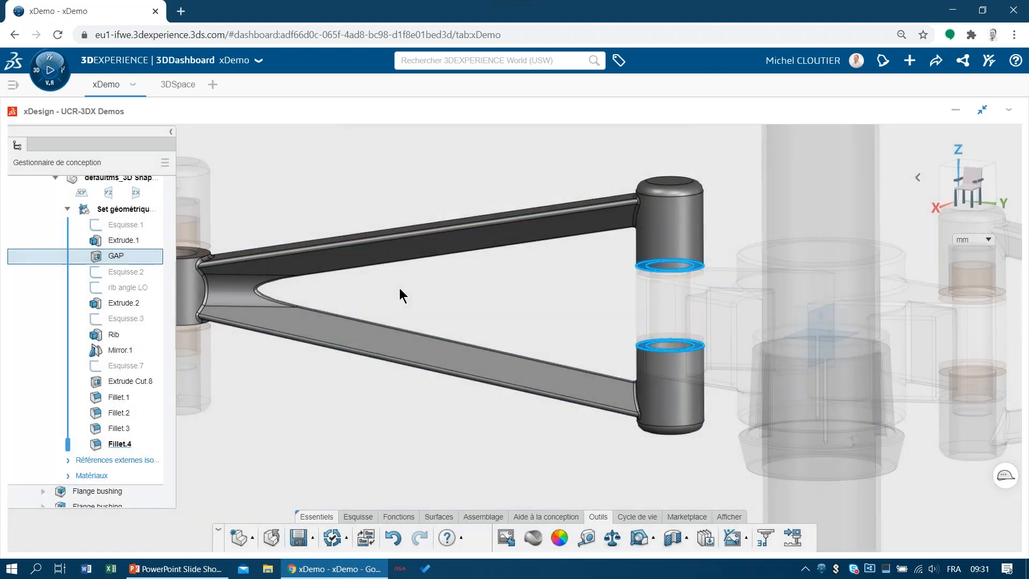
{"action": "left_click", "coordinate": [341, 321]}
{"action": "left_click_drag", "start_coordinate": [340, 321], "coordinate": [281, 318]}
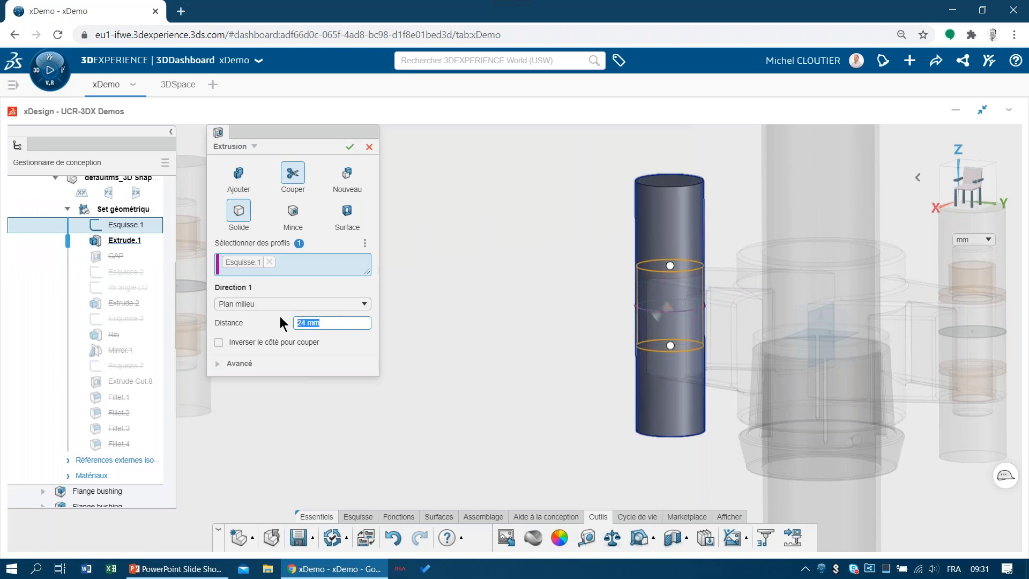
{"action": "type", "text": "34"}
{"action": "key", "text": "Return"}
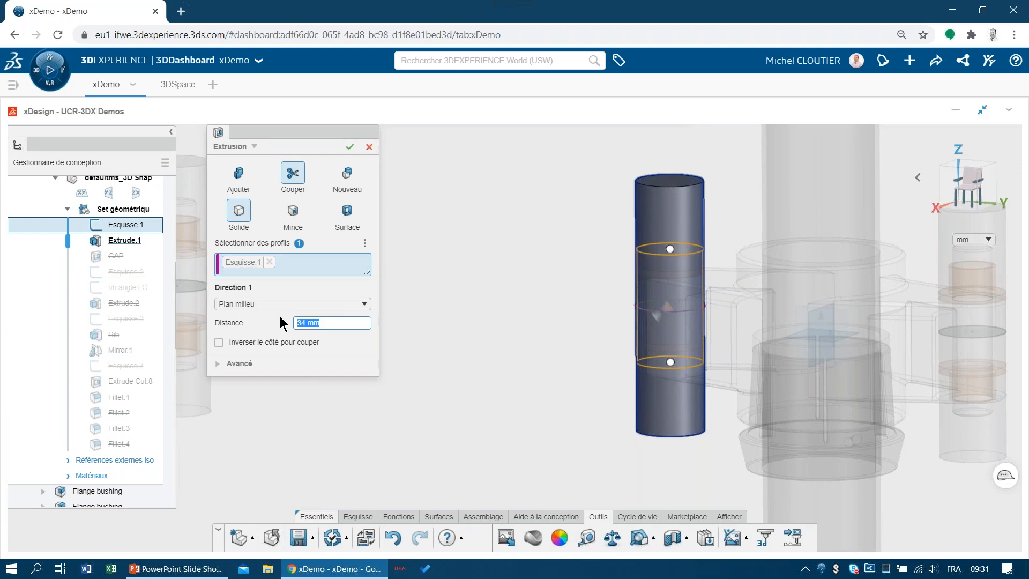
{"action": "left_click", "coordinate": [350, 147]}
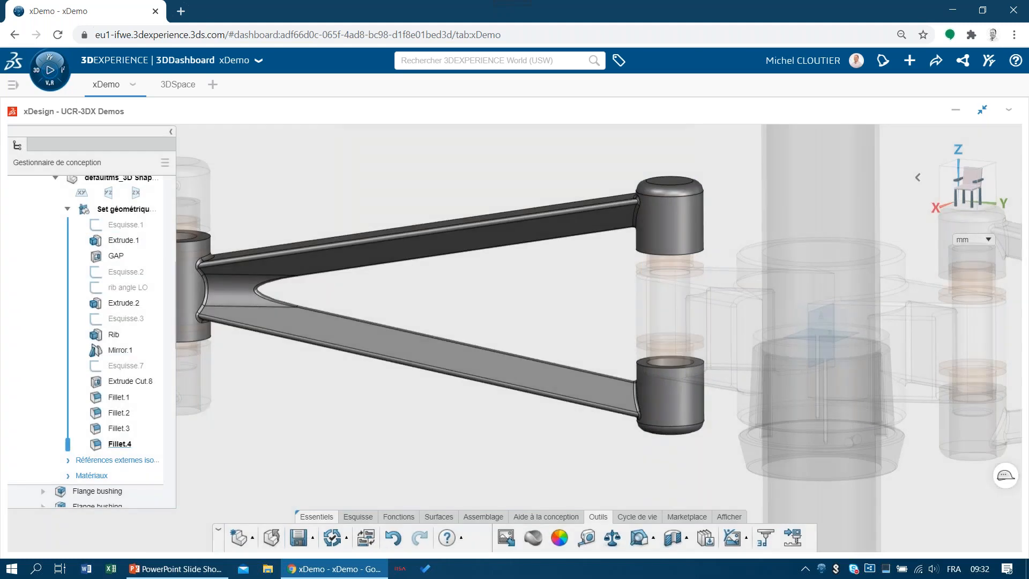
{"action": "middle_click_drag", "start_coordinate": [575, 294], "coordinate": [540, 325]}
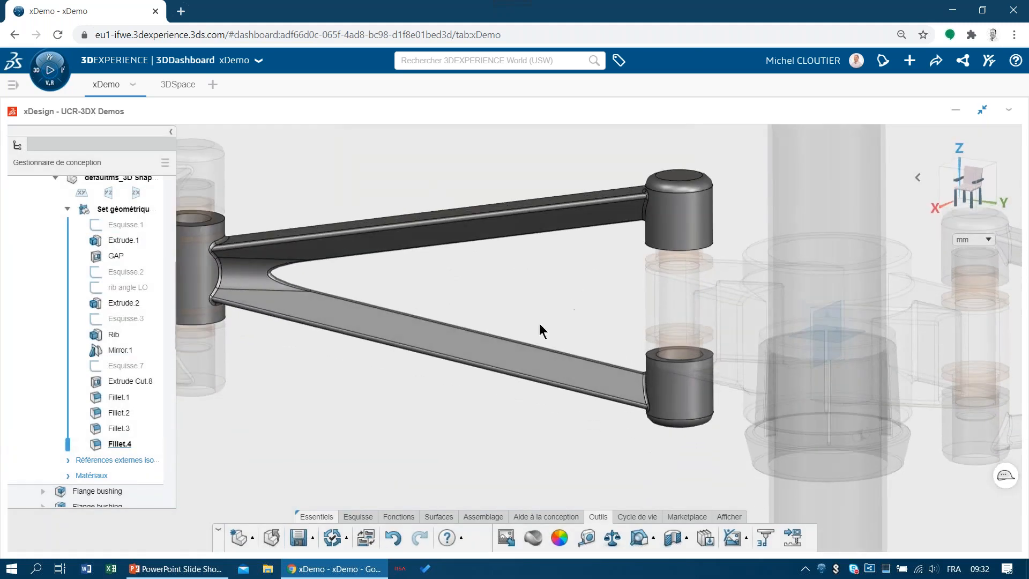
Update the model with the changed Arm and reactivate the top-level Monitor Stand Assembly
{"action": "left_click", "coordinate": [346, 539]}
{"action": "left_click", "coordinate": [357, 462]}
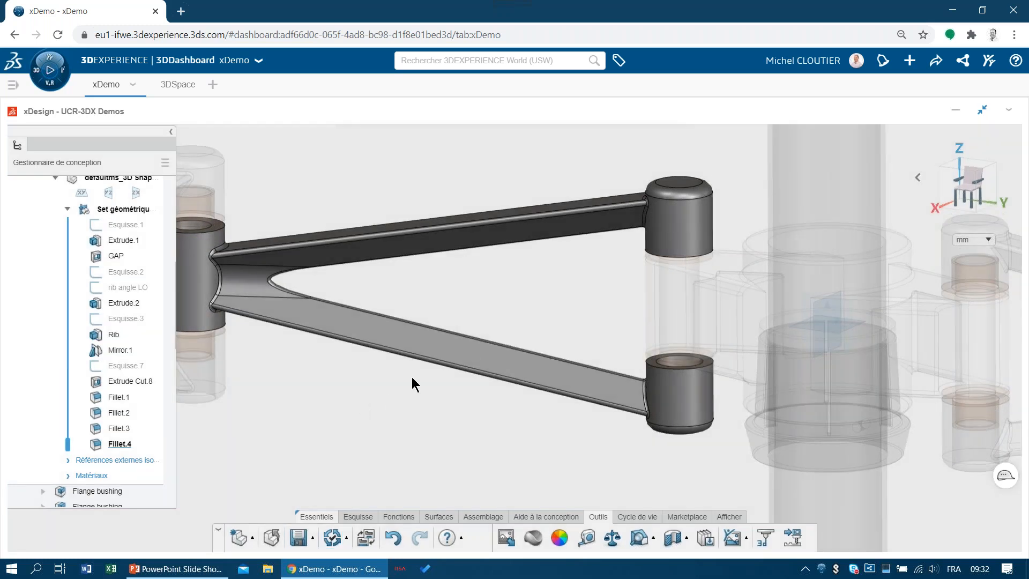
{"action": "middle_click_drag", "start_coordinate": [554, 289], "coordinate": [558, 315]}
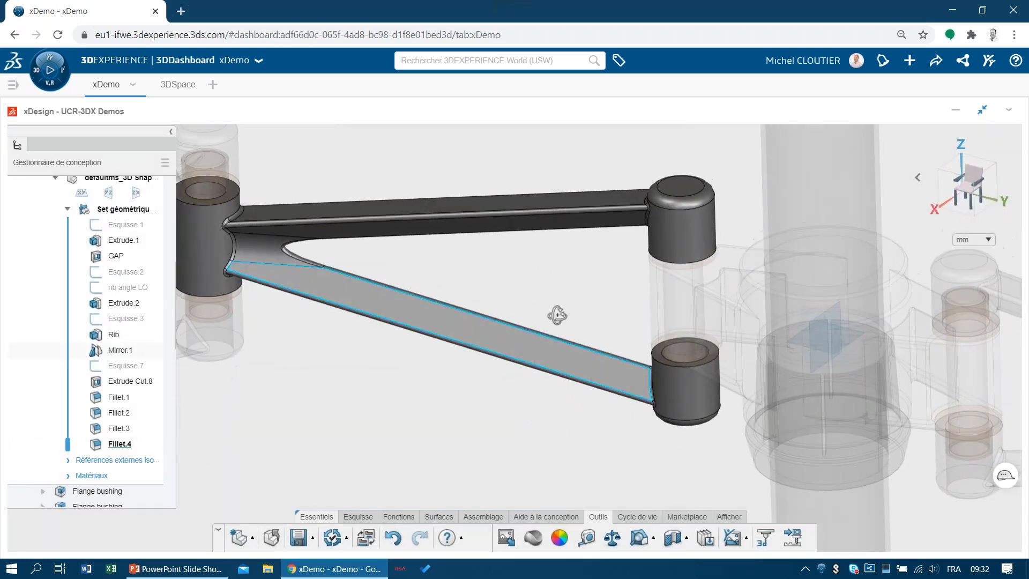
{"action": "left_click_drag", "start_coordinate": [170, 346], "coordinate": [161, 202]}
{"action": "left_click", "coordinate": [79, 184]}
{"action": "double_click", "coordinate": [79, 183]}
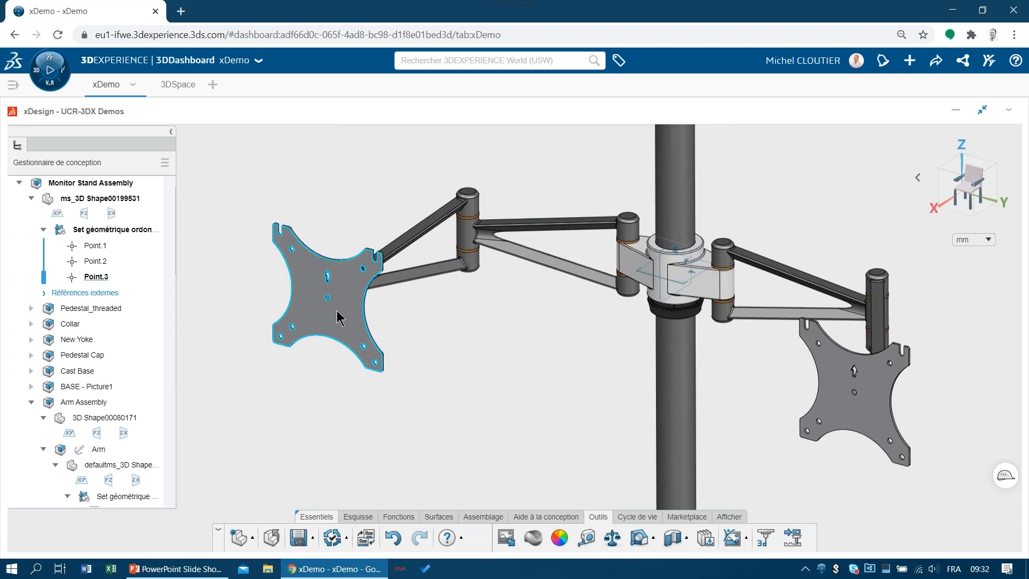
Shift the VESA mount on the longer-reaching arm slightly outward and save the Monitor Stand Assembly
{"action": "left_click_drag", "start_coordinate": [364, 277], "coordinate": [359, 305]}
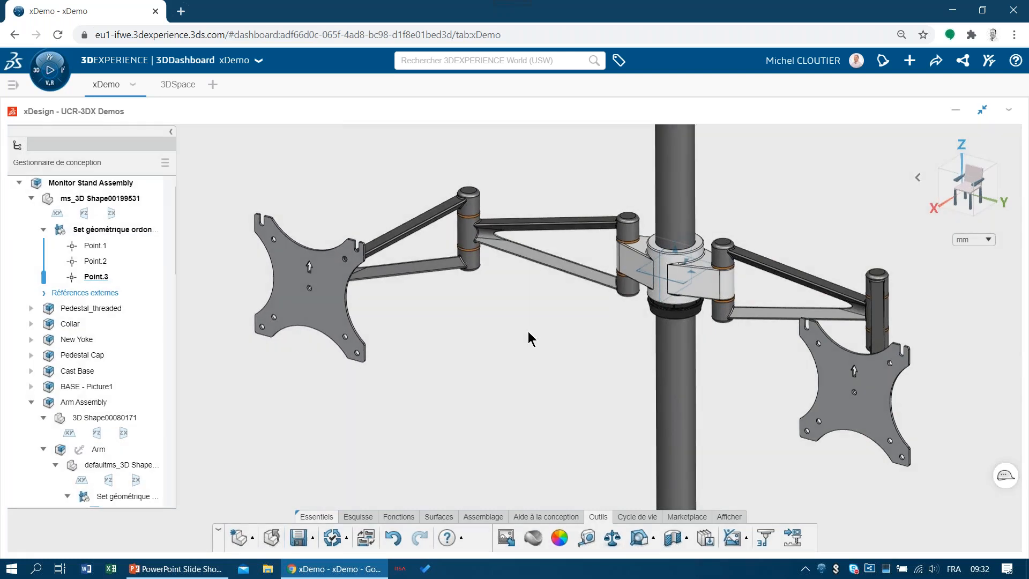
{"action": "key", "text": "f"}
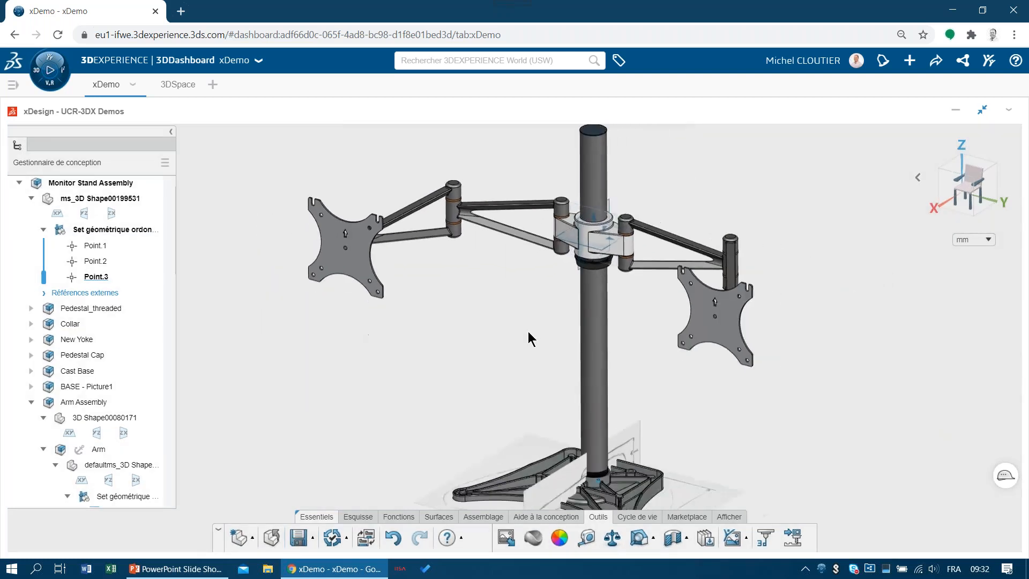
{"action": "scroll", "coordinate": [594, 333], "scroll_direction": "up", "scroll_amount": 4}
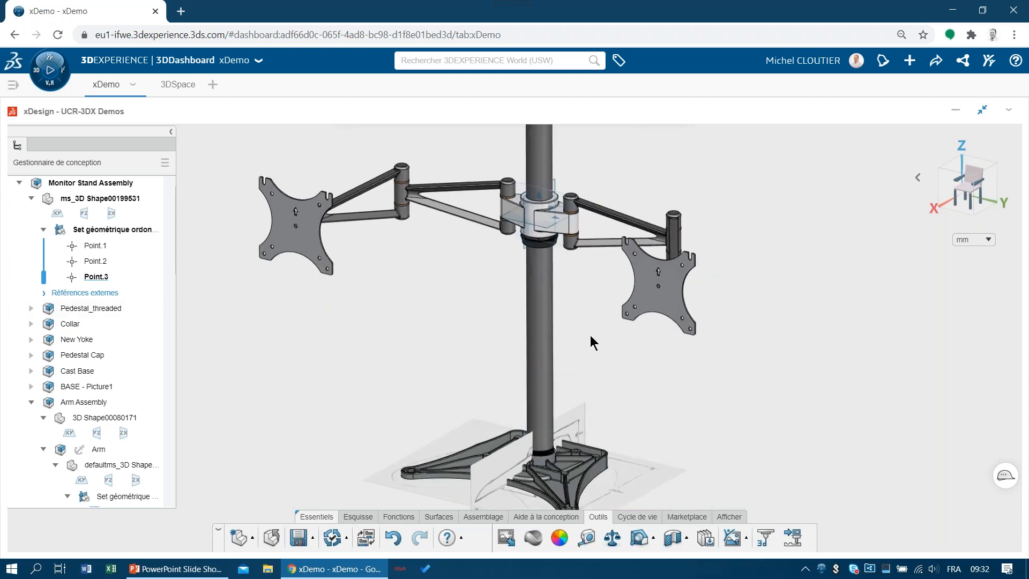
{"action": "scroll", "coordinate": [583, 329], "scroll_direction": "up", "scroll_amount": 1}
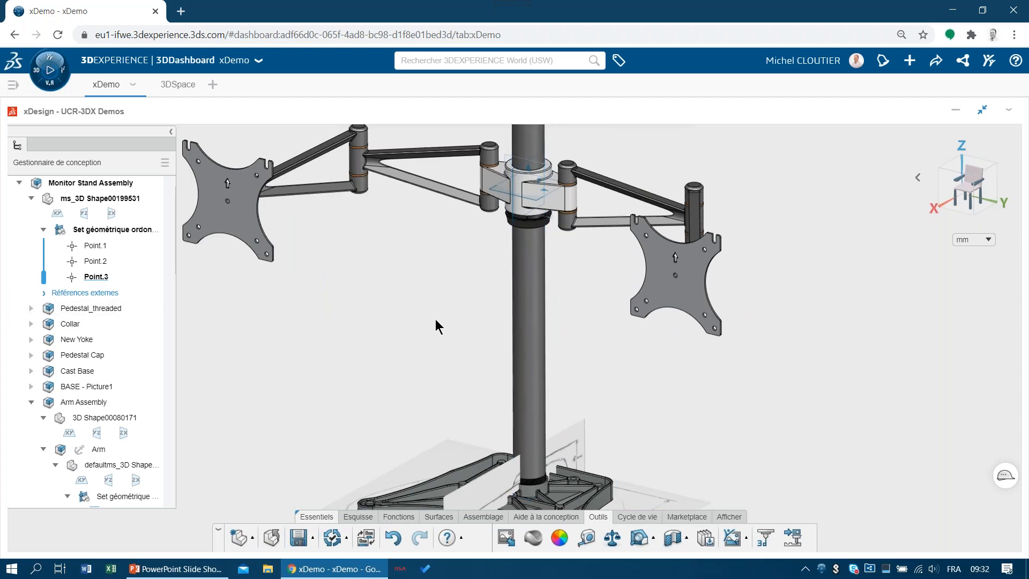
{"action": "key", "text": "ctrl+s"}
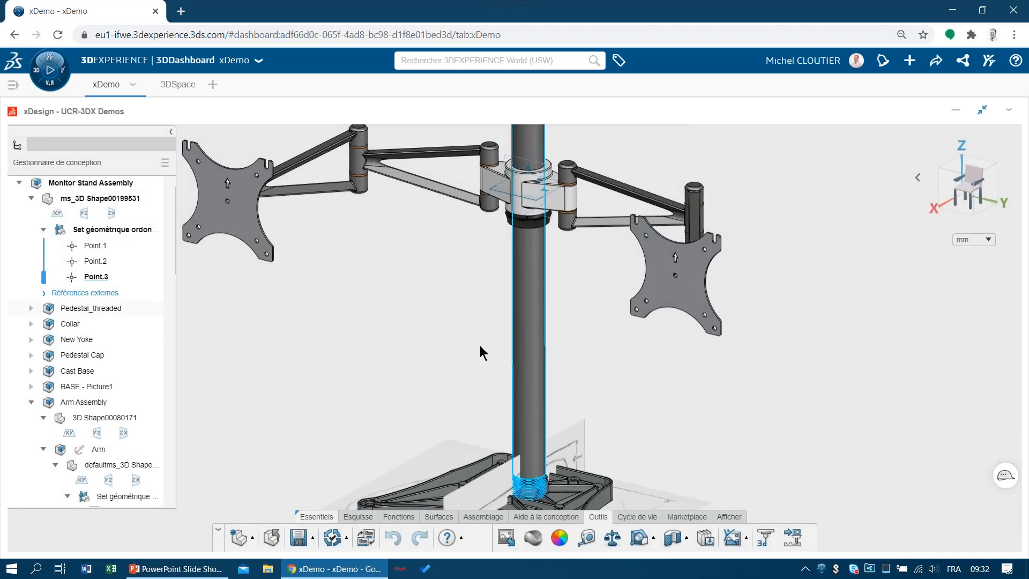
Search for "cable" among the components to insert and filter the results to the xDemo collaborative space
{"action": "left_click", "coordinate": [493, 517]}
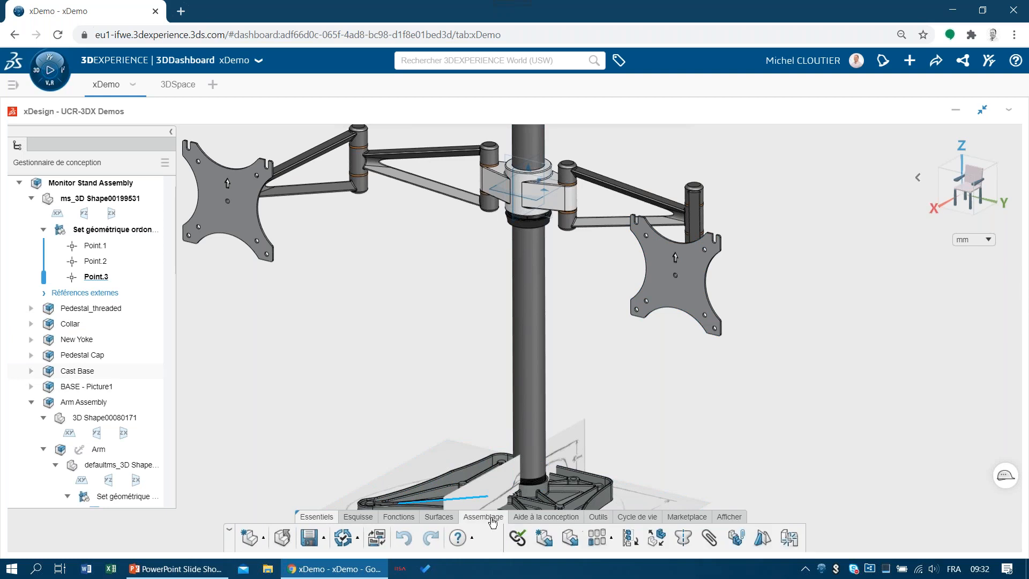
{"action": "left_click", "coordinate": [570, 542]}
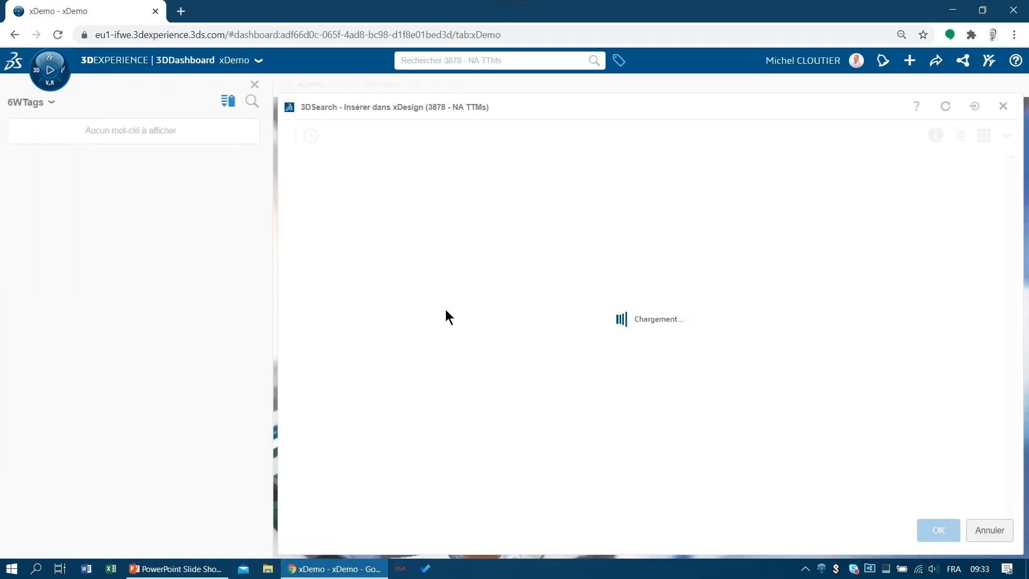
{"action": "left_click", "coordinate": [451, 61]}
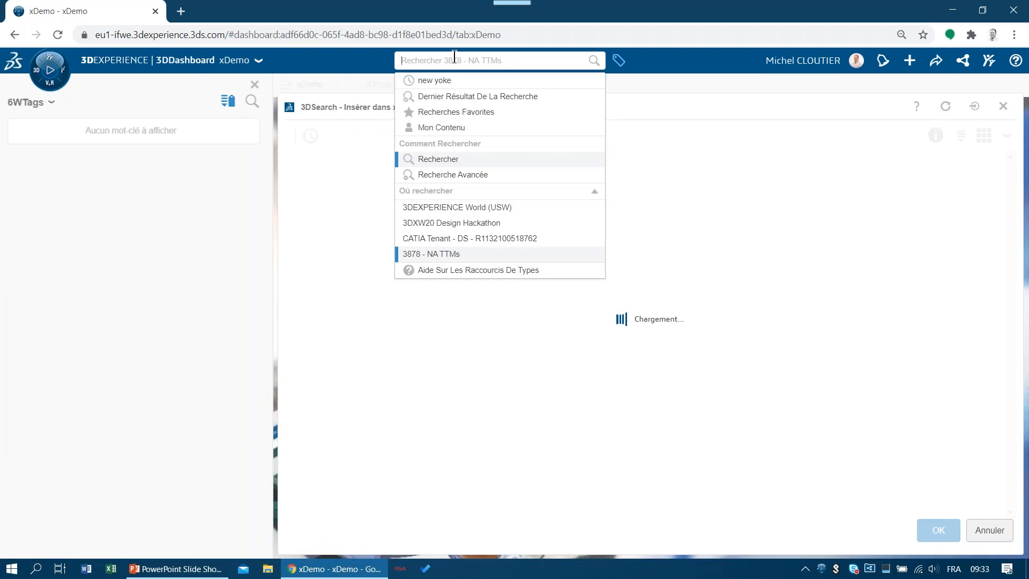
{"action": "type", "text": "cable"}
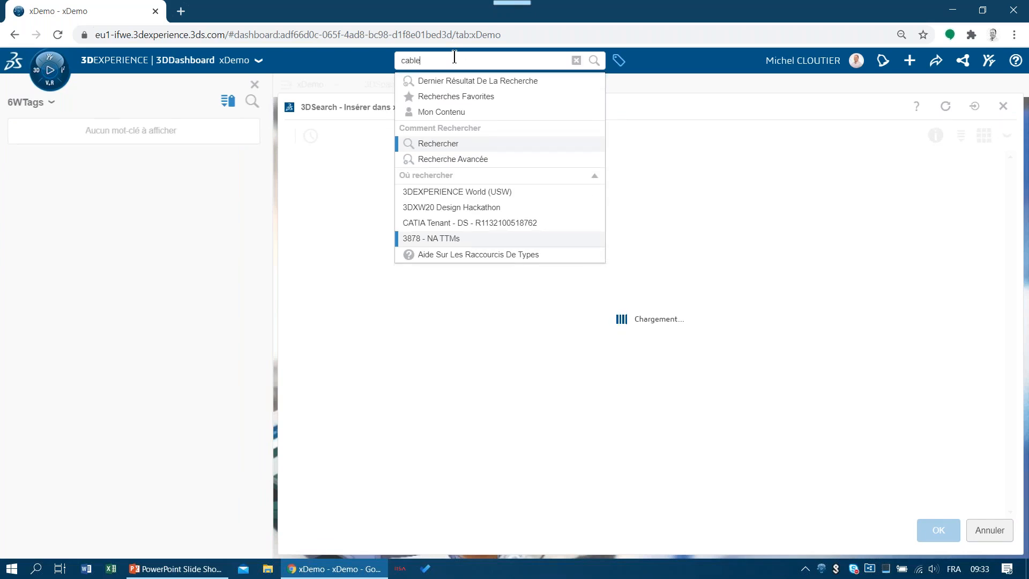
{"action": "key", "text": "Return"}
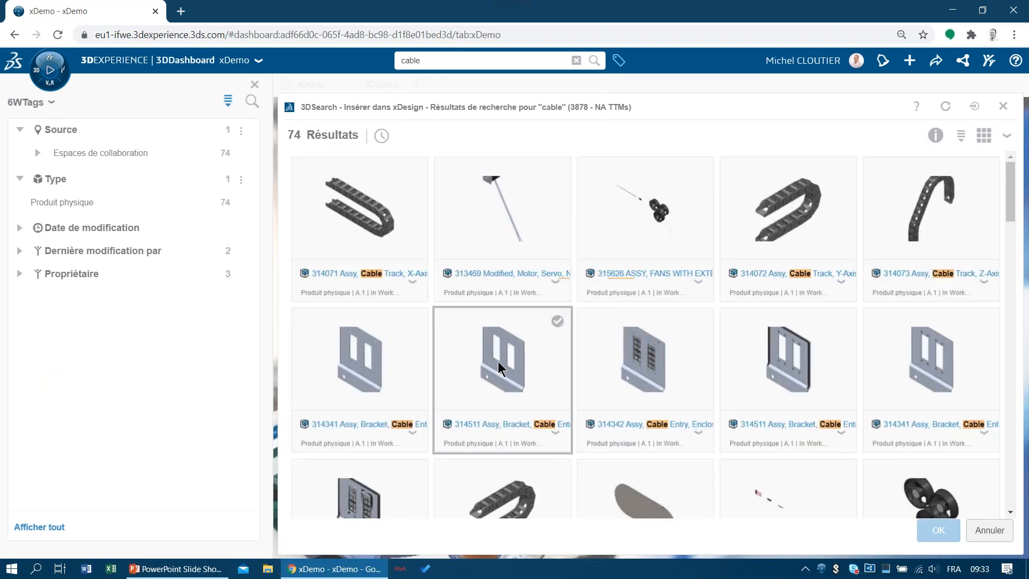
{"action": "left_click", "coordinate": [38, 152]}
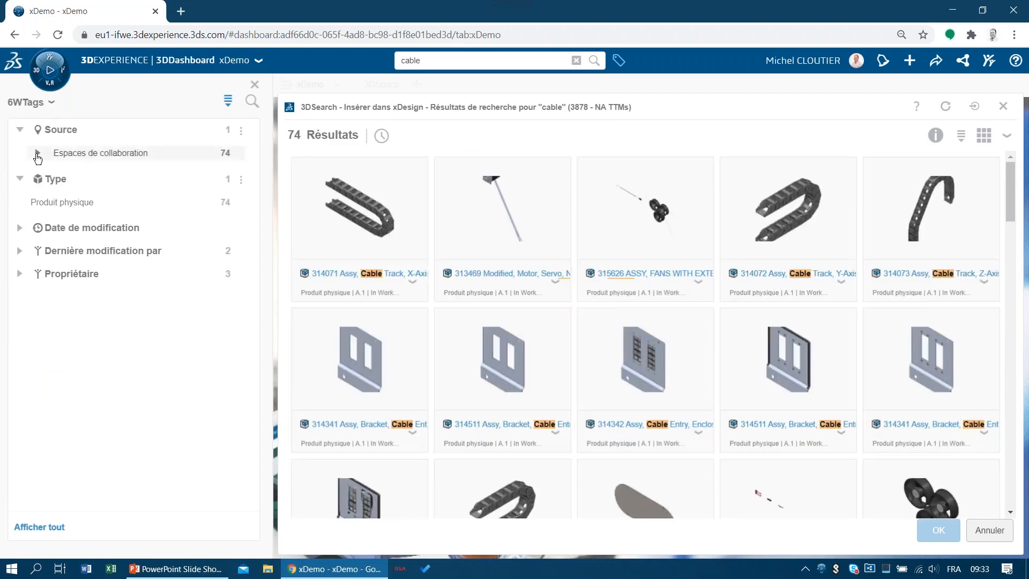
{"action": "left_click", "coordinate": [80, 213]}
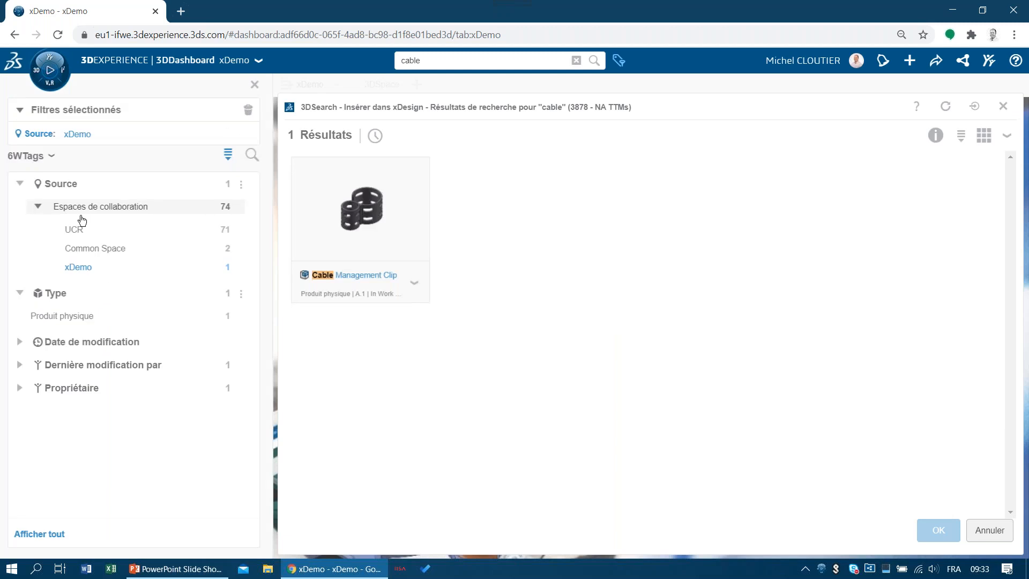
Insert the Cable Management Clip into the assembly and move it from the base to beside the pedestal tube
{"action": "left_click", "coordinate": [356, 205]}
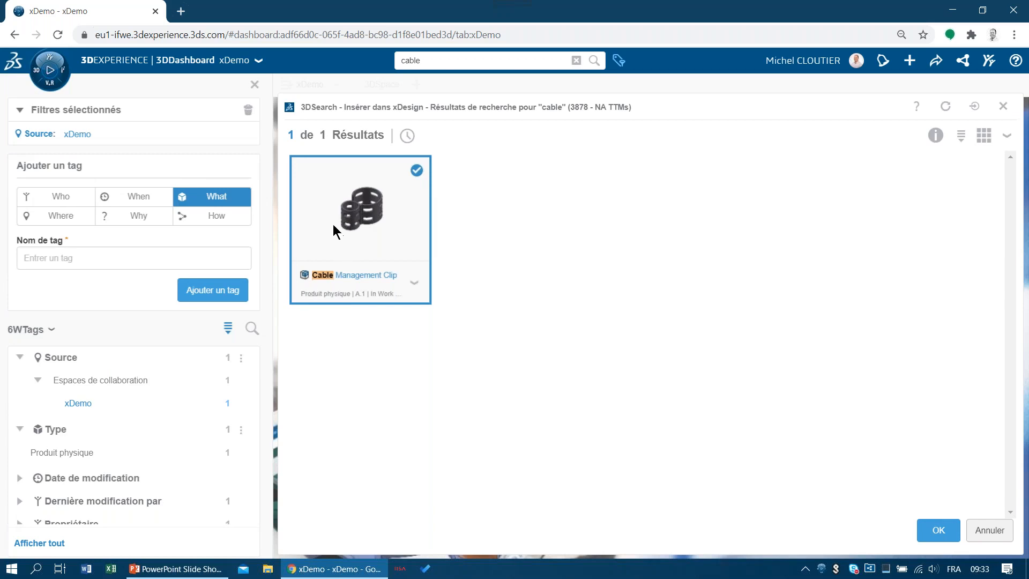
{"action": "left_click", "coordinate": [939, 530]}
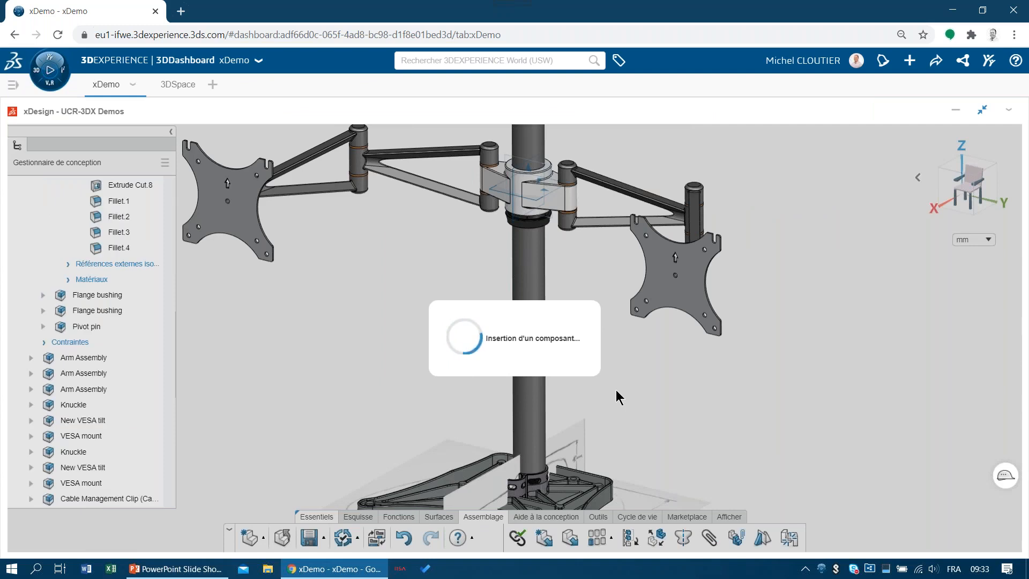
{"action": "scroll", "coordinate": [529, 367], "scroll_direction": "up", "scroll_amount": 5}
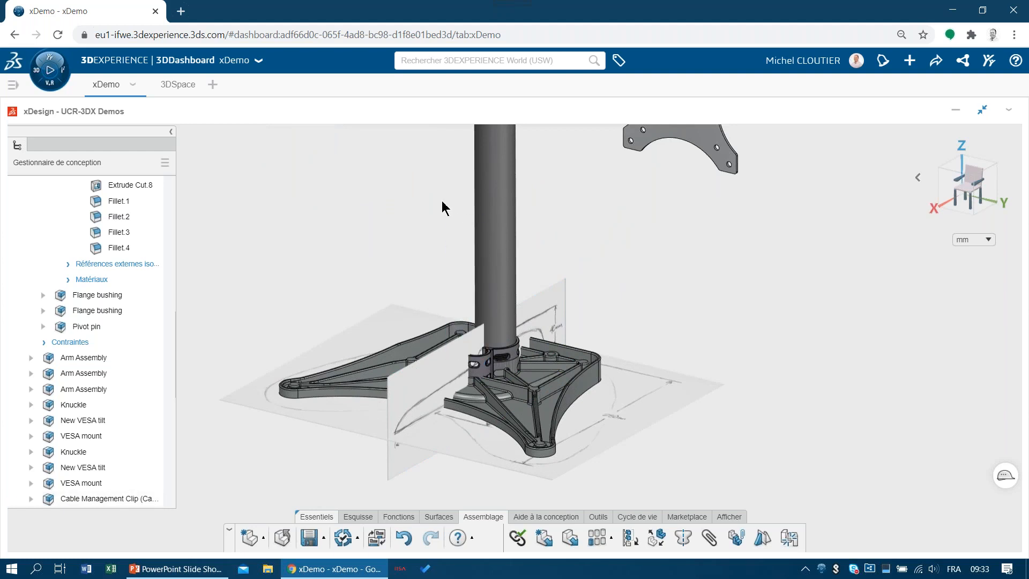
{"action": "left_click_drag", "start_coordinate": [443, 202], "coordinate": [430, 188]}
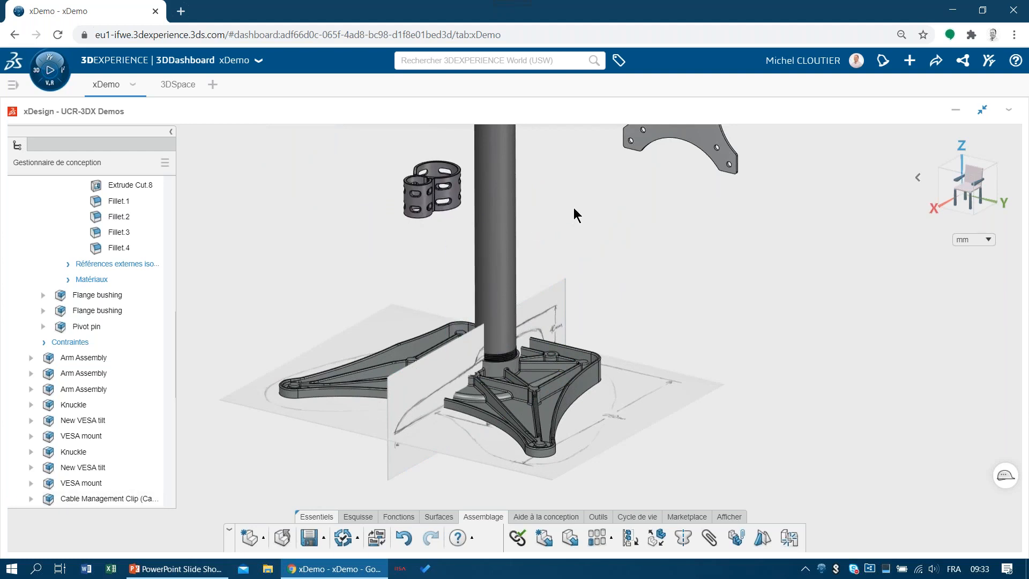
Constrain the Cable Management Clip's curved face concentric with the pedestal tube and apply it, keeping the constraint command open
{"action": "middle_click_drag", "start_coordinate": [582, 194], "coordinate": [635, 360], "text": "ctrl"}
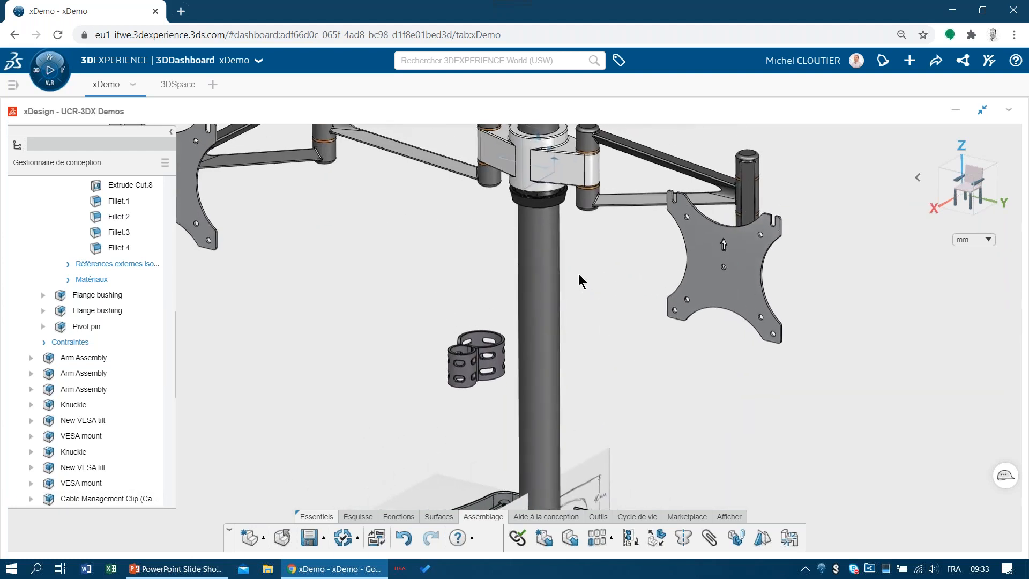
{"action": "scroll", "coordinate": [579, 272], "scroll_direction": "up", "scroll_amount": 2}
{"action": "scroll", "coordinate": [579, 272], "scroll_direction": "up", "scroll_amount": 1}
{"action": "middle_click_drag", "start_coordinate": [612, 281], "coordinate": [651, 306], "text": "ctrl"}
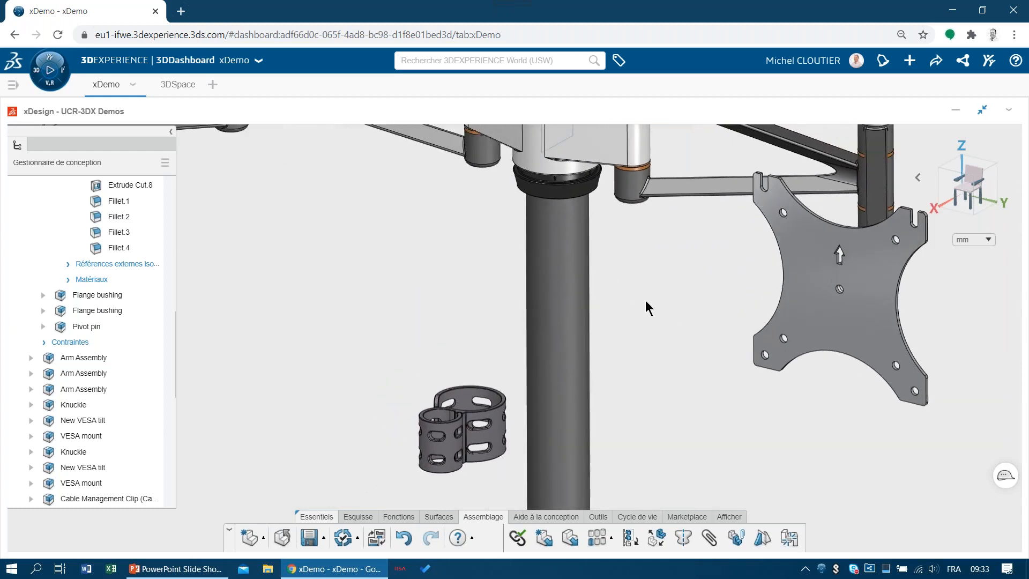
{"action": "left_click", "coordinate": [468, 407]}
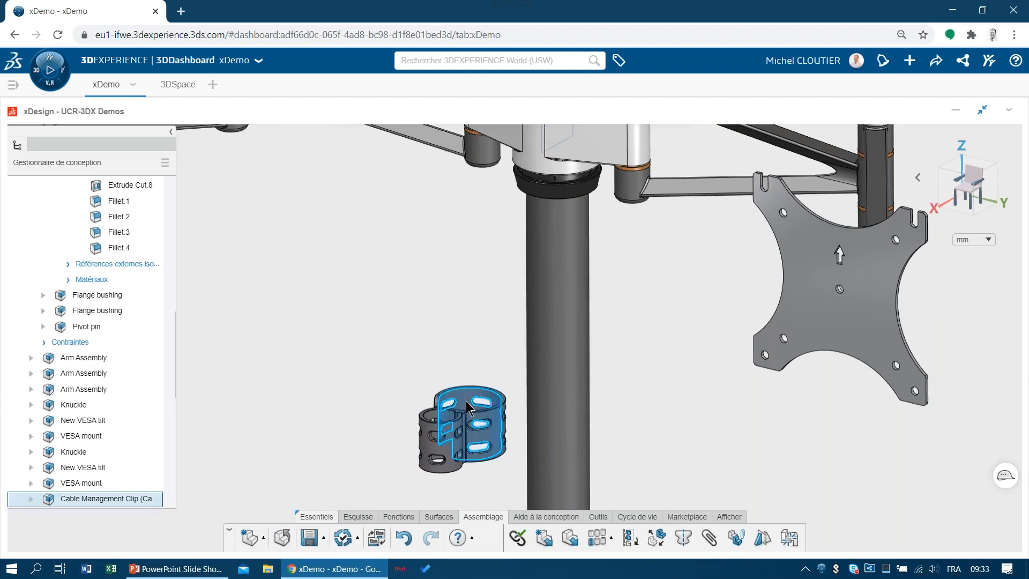
{"action": "left_click", "coordinate": [547, 308], "text": "ctrl"}
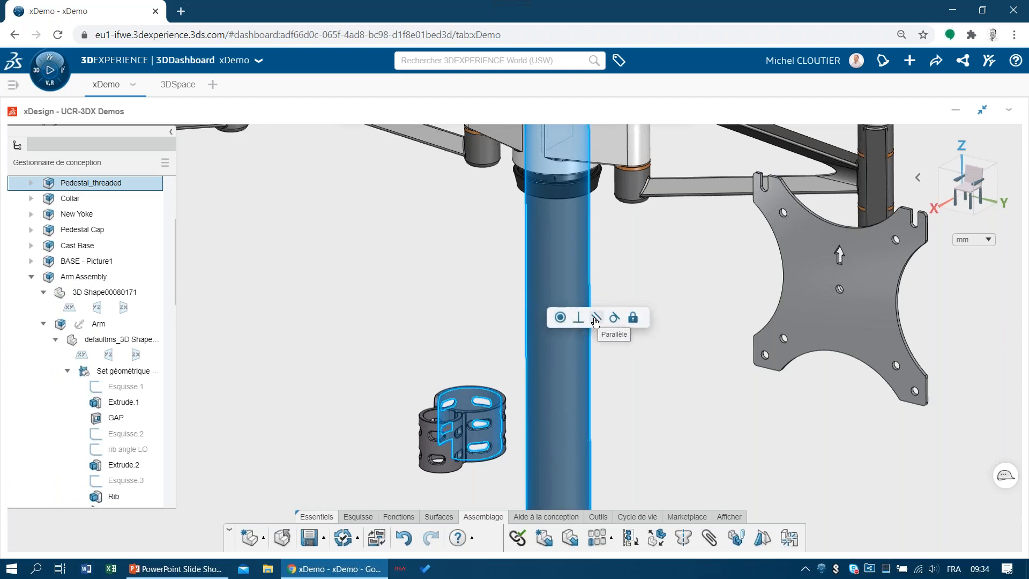
{"action": "left_click", "coordinate": [562, 318]}
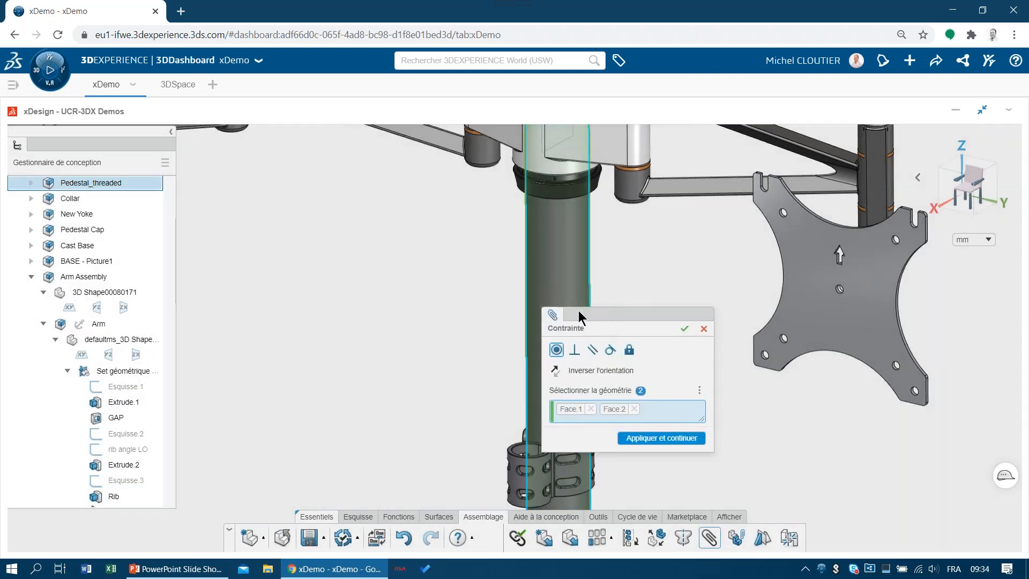
{"action": "left_click_drag", "start_coordinate": [578, 311], "coordinate": [275, 220]}
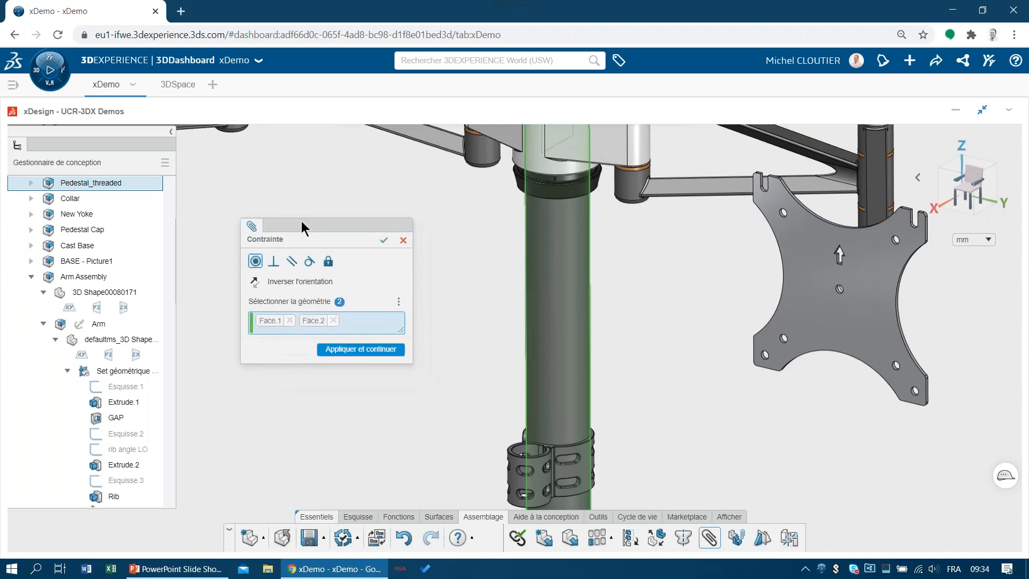
{"action": "left_click", "coordinate": [360, 349]}
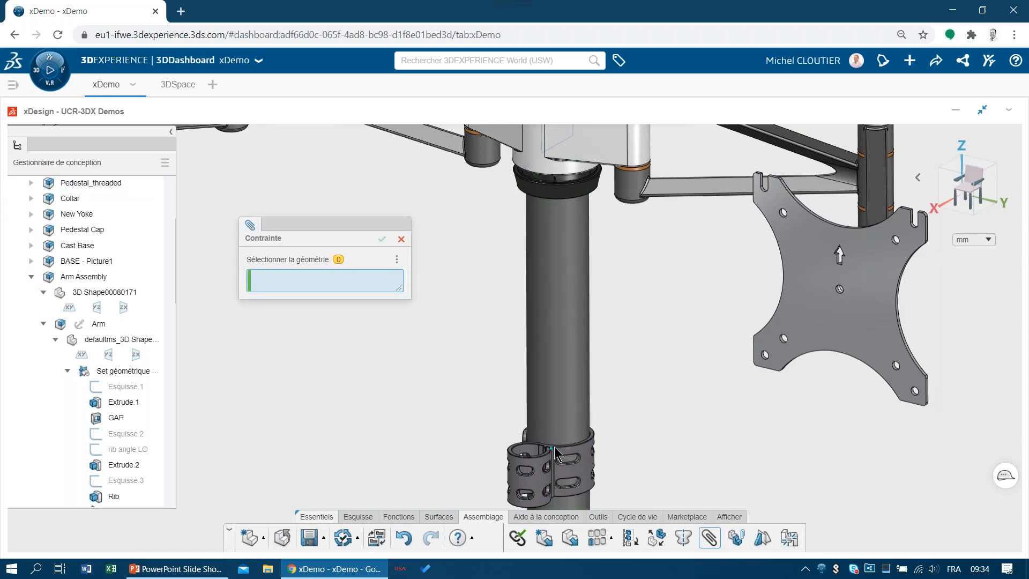
Add a 50 mm distance constraint between the Cable Management Clip's top face and the underside of the Collar
{"action": "scroll", "coordinate": [556, 454], "scroll_direction": "up", "scroll_amount": 5}
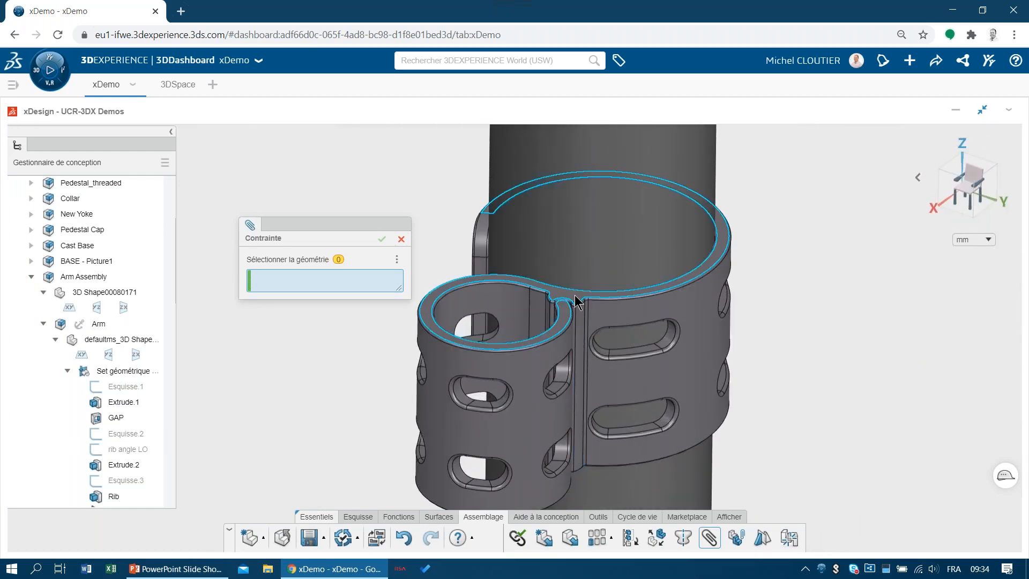
{"action": "left_click", "coordinate": [574, 295]}
{"action": "scroll", "coordinate": [828, 314], "scroll_direction": "down", "scroll_amount": 5}
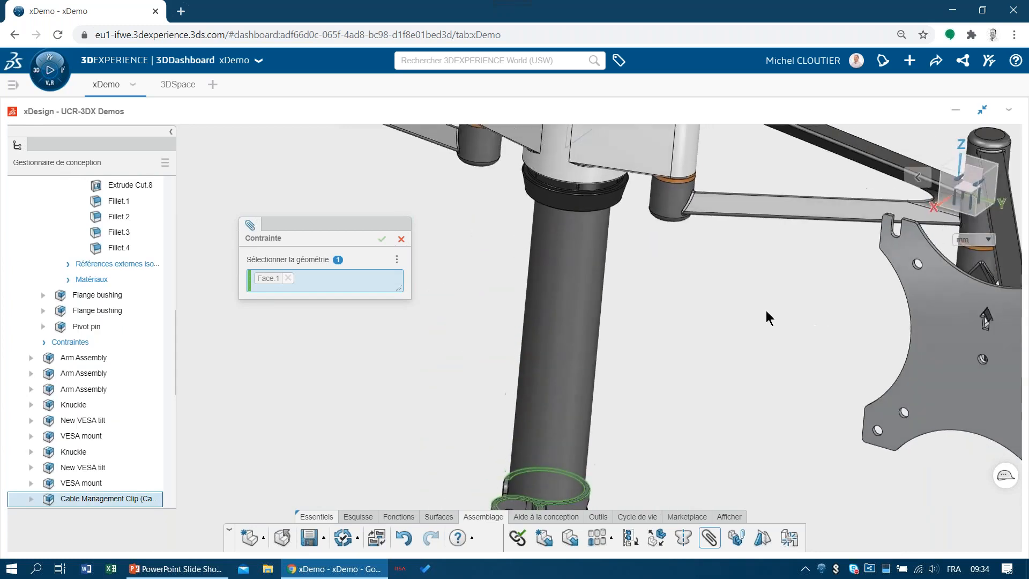
{"action": "scroll", "coordinate": [705, 299], "scroll_direction": "up", "scroll_amount": 5}
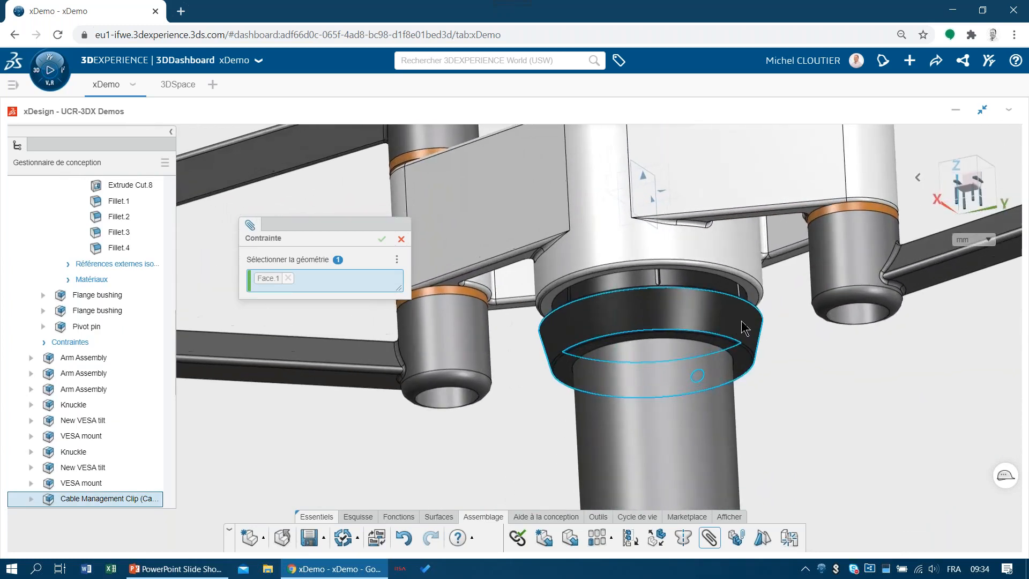
{"action": "scroll", "coordinate": [741, 321], "scroll_direction": "up", "scroll_amount": 1}
{"action": "left_click", "coordinate": [748, 353]}
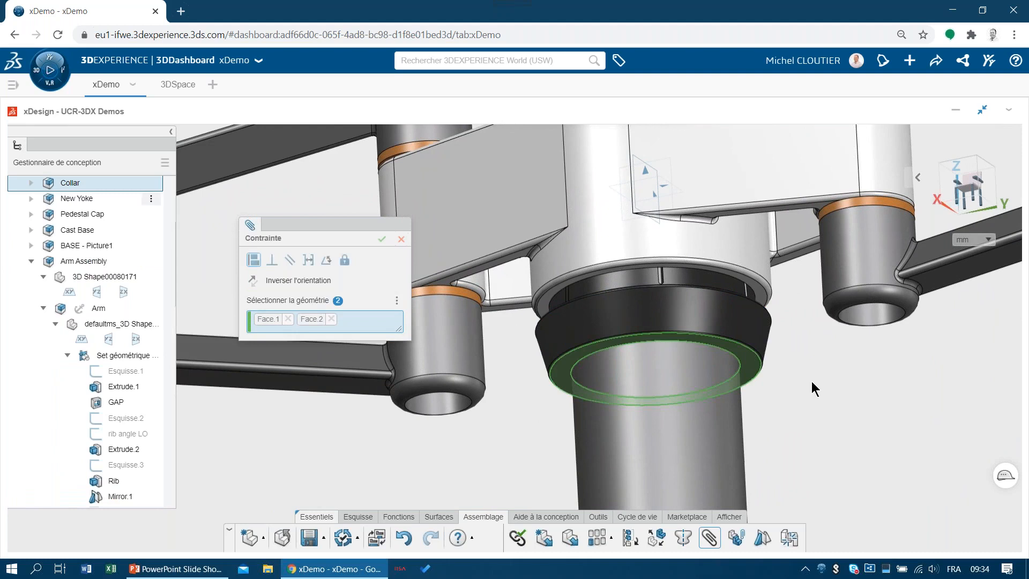
{"action": "scroll", "coordinate": [813, 388], "scroll_direction": "down", "scroll_amount": 6}
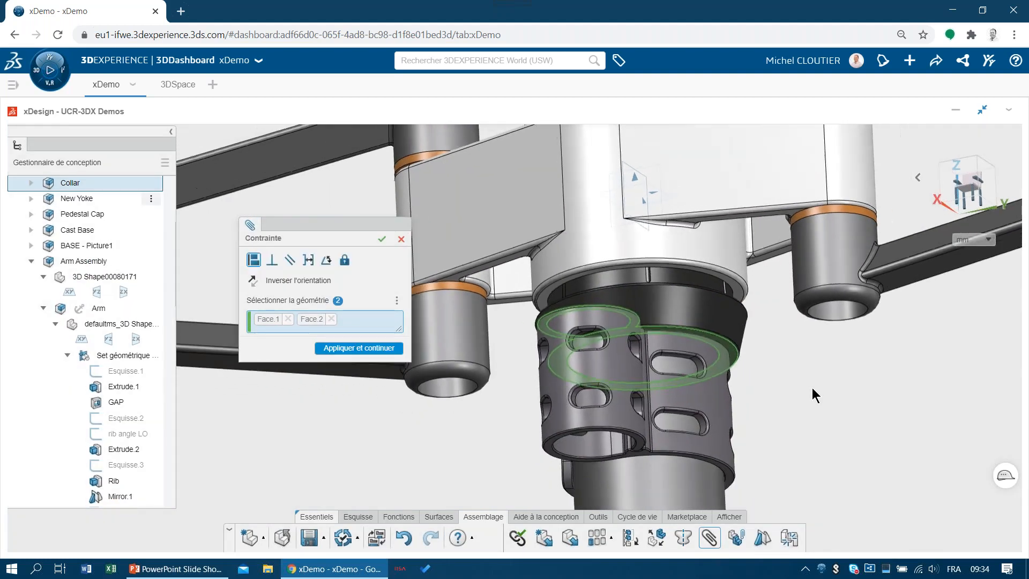
{"action": "scroll", "coordinate": [813, 387], "scroll_direction": "down", "scroll_amount": 1}
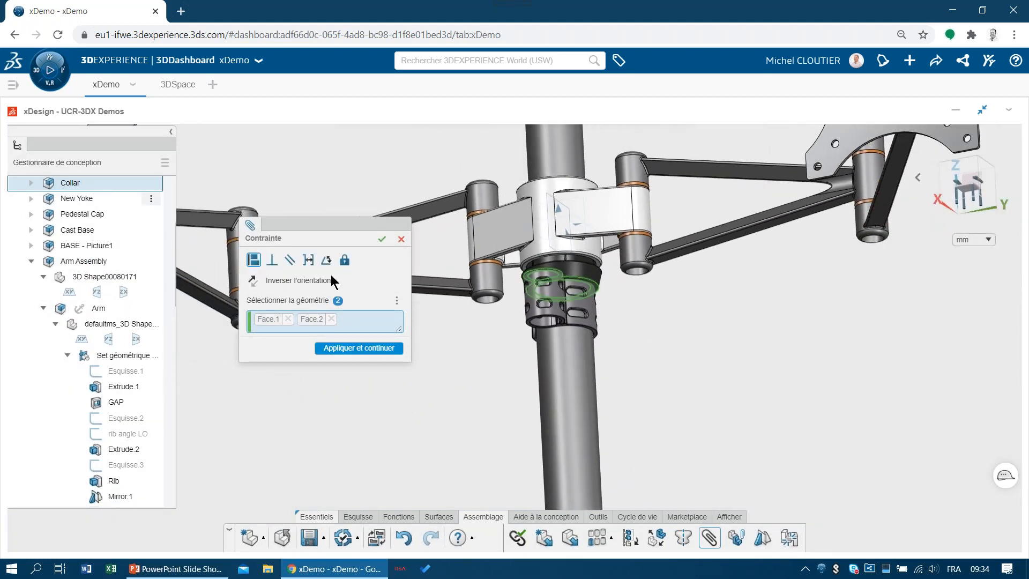
{"action": "left_click", "coordinate": [308, 261]}
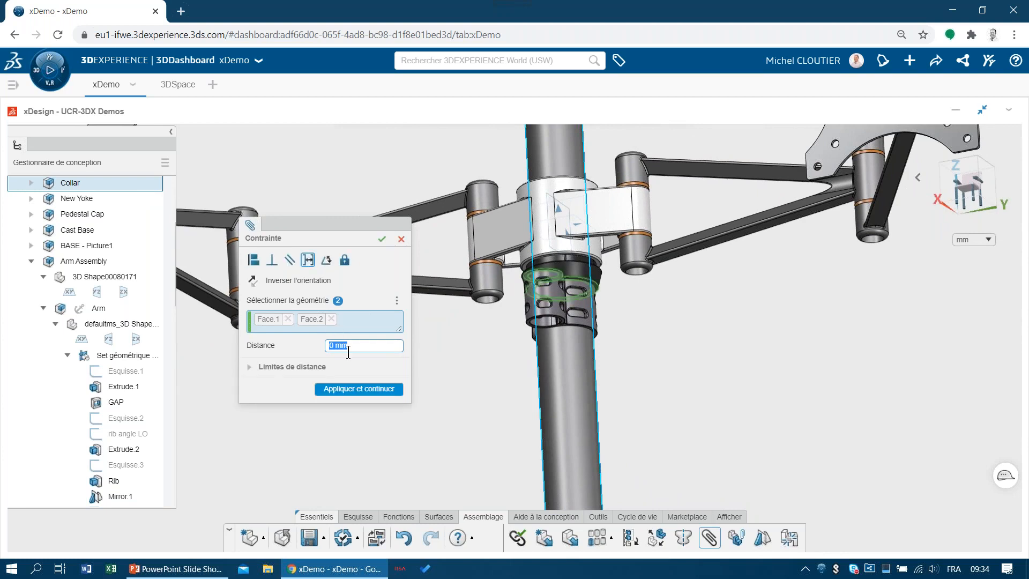
{"action": "type", "text": "50"}
{"action": "key", "text": "Return"}
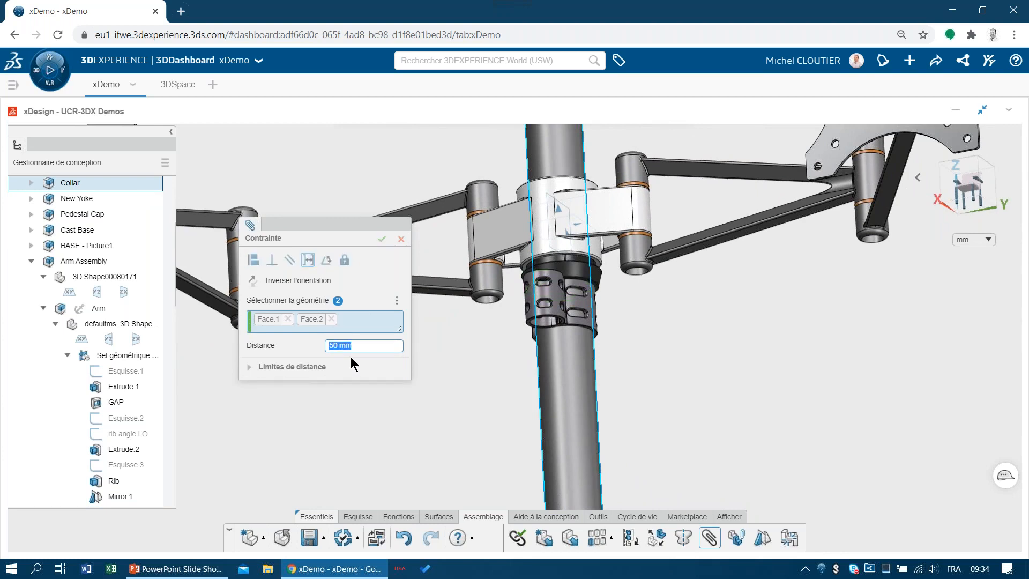
{"action": "scroll", "coordinate": [704, 330], "scroll_direction": "down", "scroll_amount": 3}
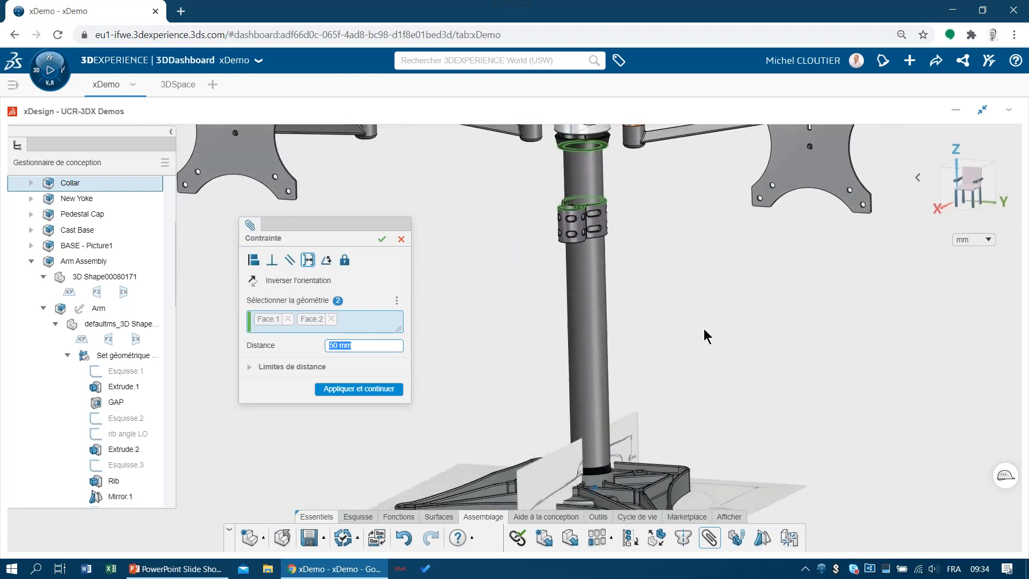
{"action": "left_click", "coordinate": [280, 371]}
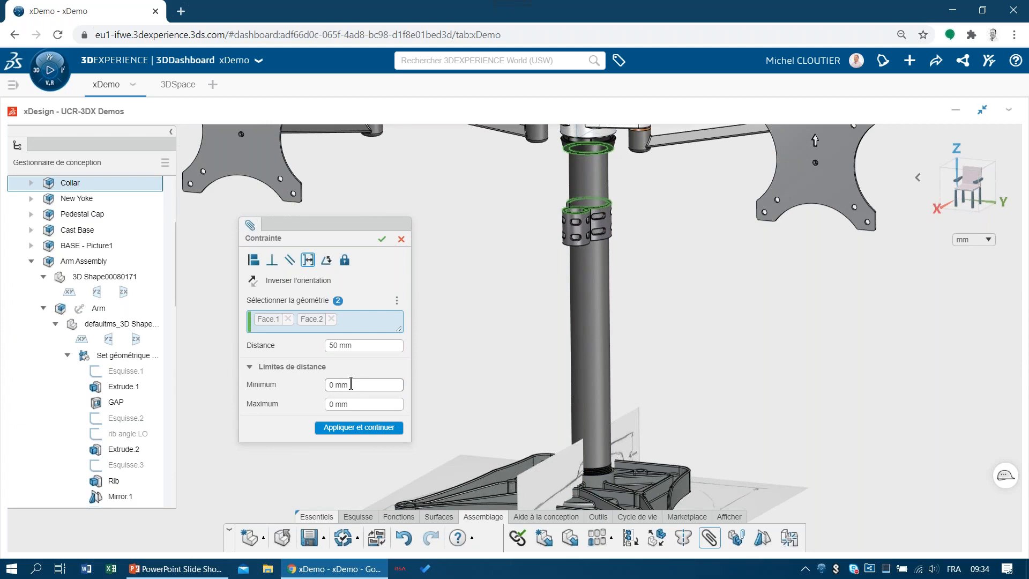
{"action": "left_click", "coordinate": [290, 368]}
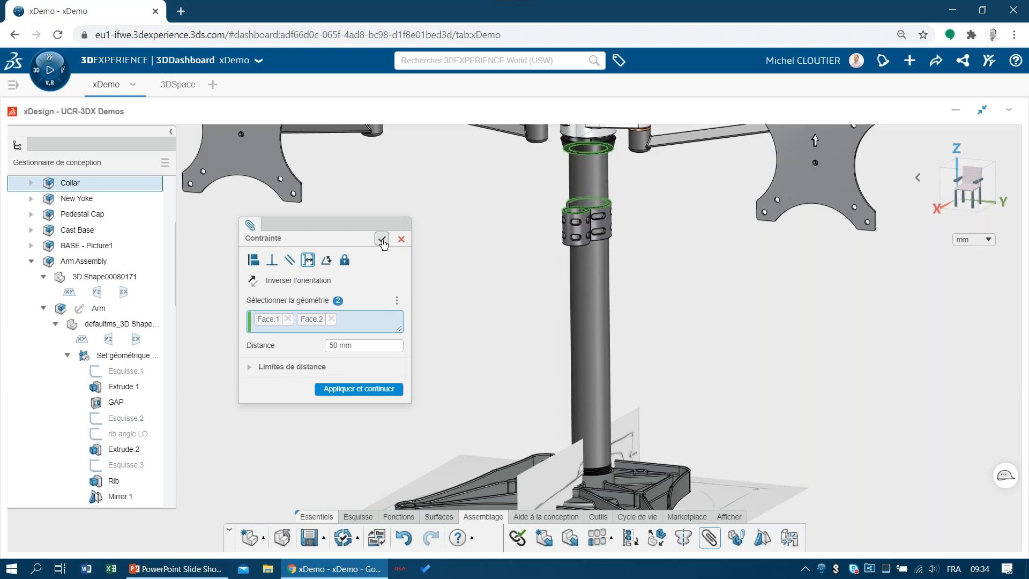
{"action": "left_click", "coordinate": [381, 240]}
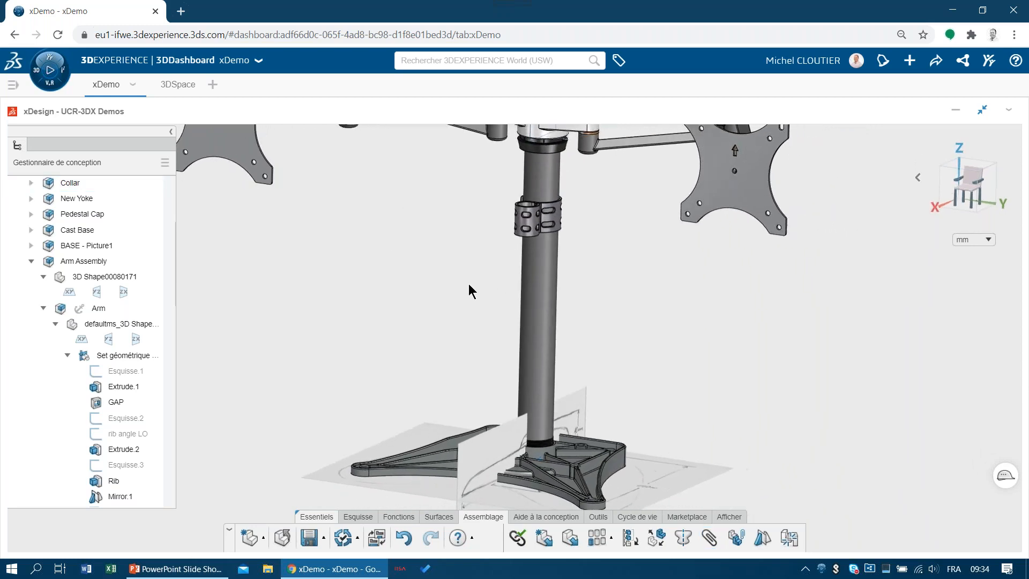
Create a linear component pattern of the Cable Management Clip down the pedestal tube with 100 mm spacing and 2 instances
{"action": "left_click", "coordinate": [589, 536]}
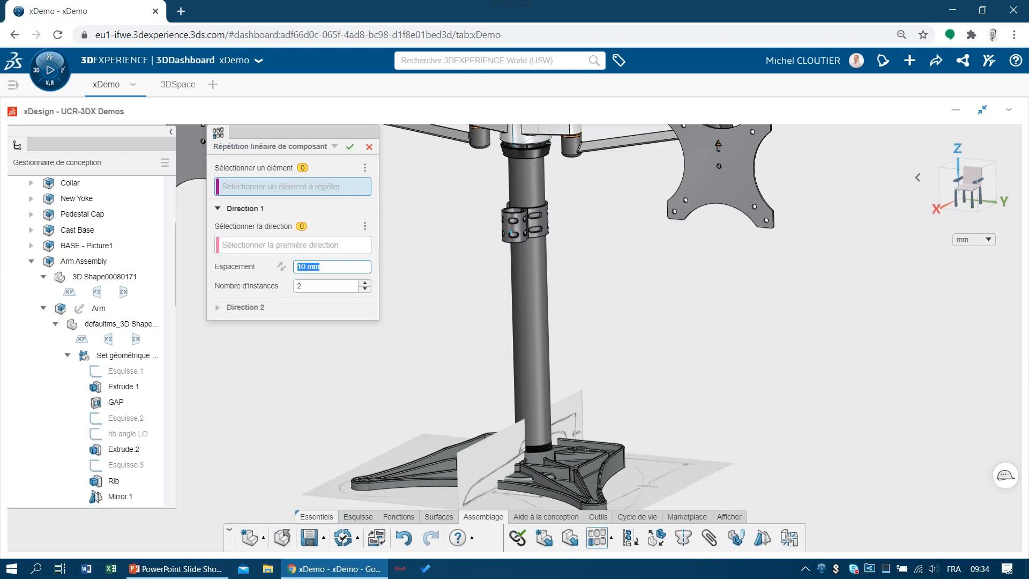
{"action": "left_click", "coordinate": [516, 225]}
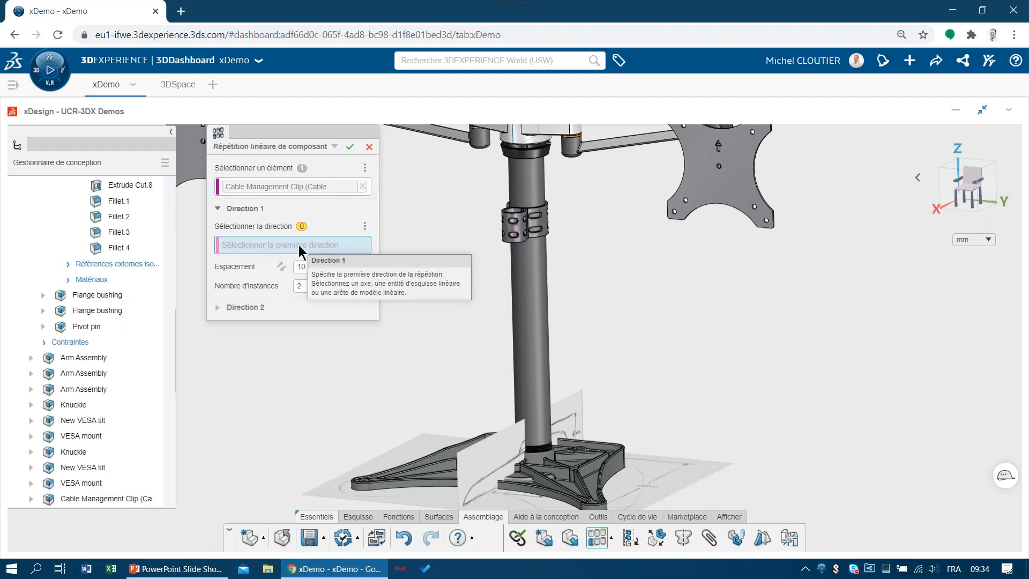
{"action": "left_click", "coordinate": [533, 450]}
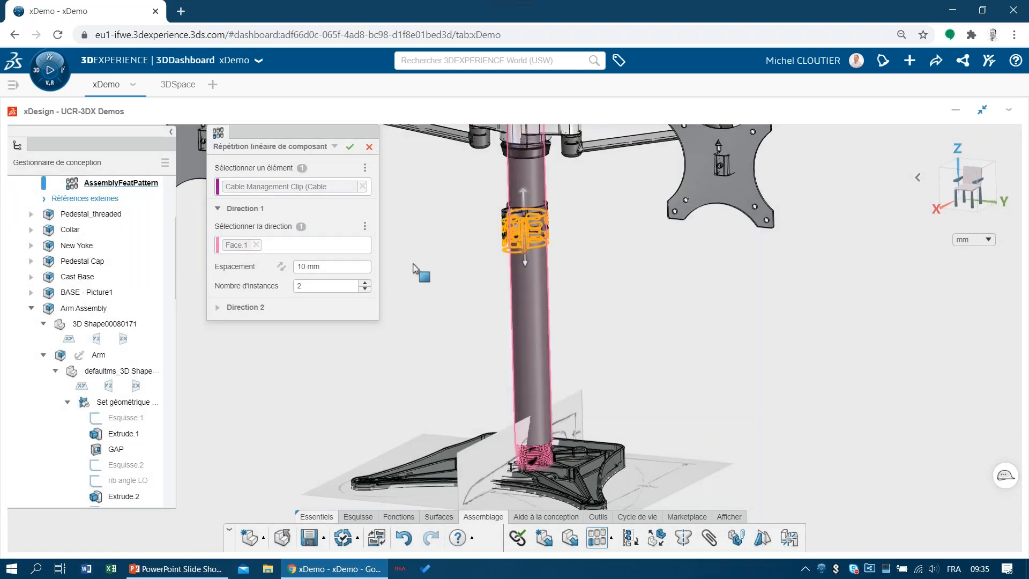
{"action": "left_click", "coordinate": [351, 262]}
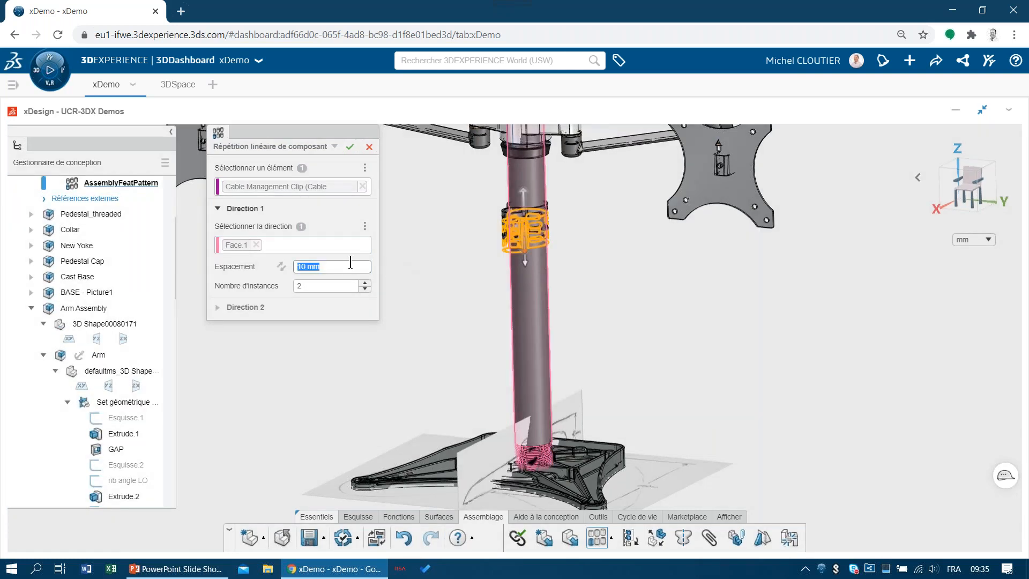
{"action": "type", "text": "100"}
{"action": "key", "text": "Return"}
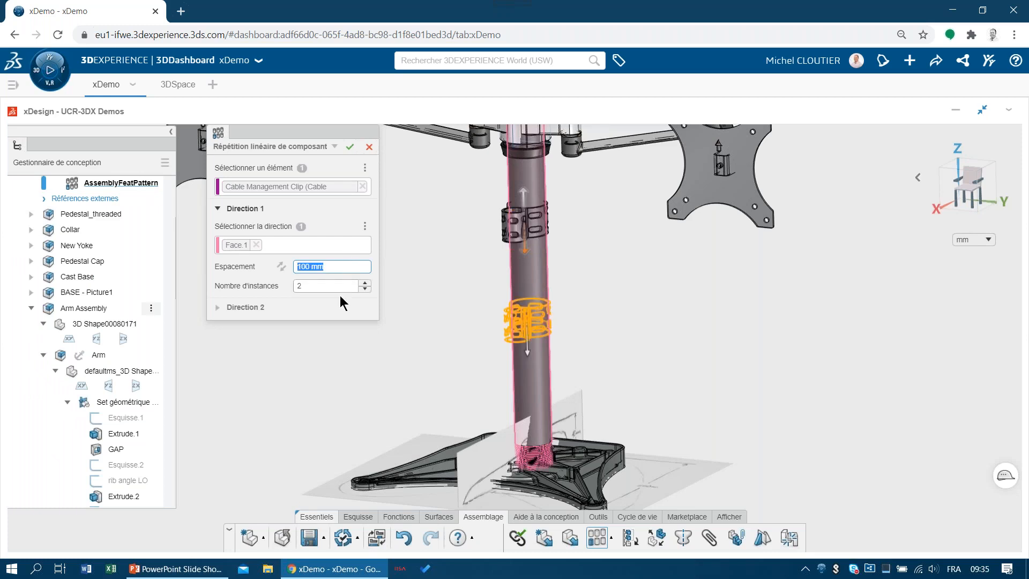
{"action": "left_click", "coordinate": [367, 284]}
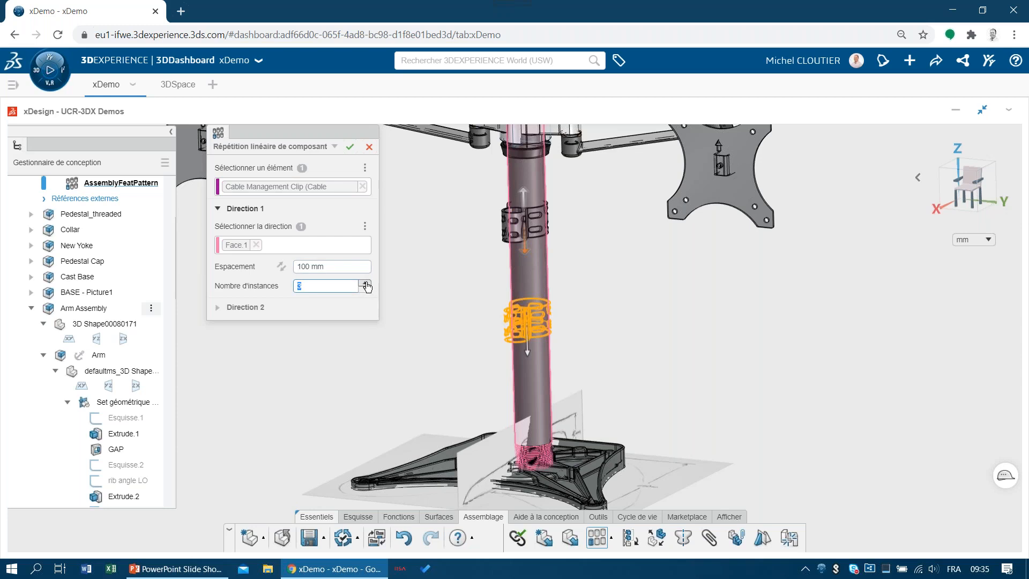
{"action": "left_click", "coordinate": [368, 290]}
{"action": "left_click", "coordinate": [350, 147]}
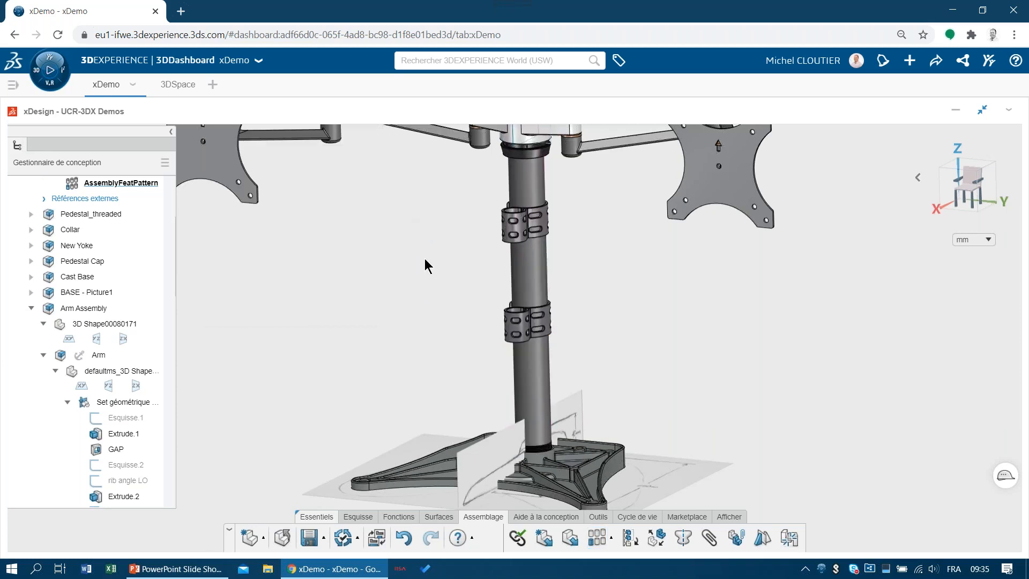
Save the monitor stand assembly and switch to the PowerPoint slide show
{"action": "scroll", "coordinate": [425, 262], "scroll_direction": "down", "scroll_amount": 5}
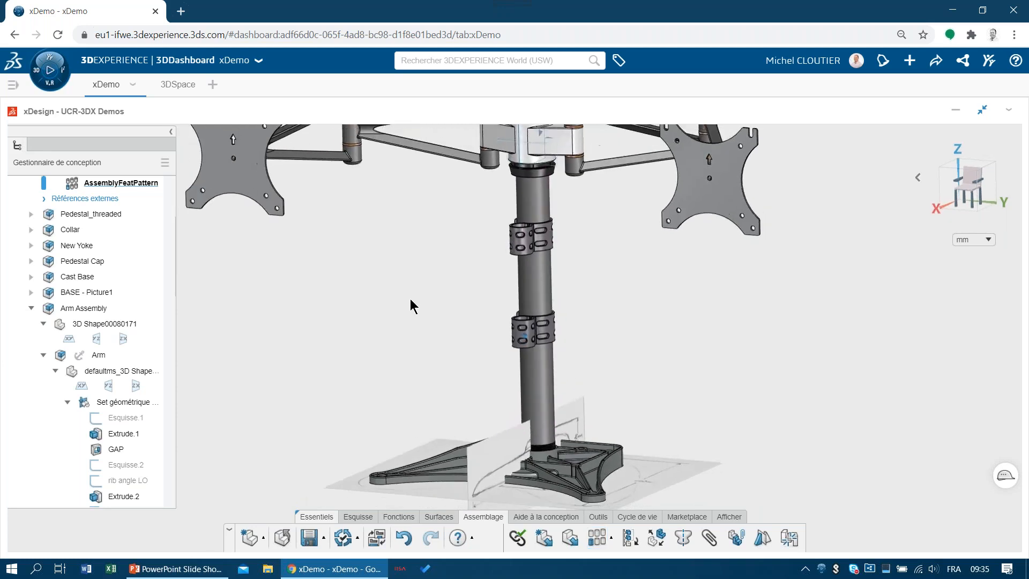
{"action": "middle_click_drag", "start_coordinate": [407, 307], "coordinate": [407, 309]}
{"action": "key", "text": "ctrl+s"}
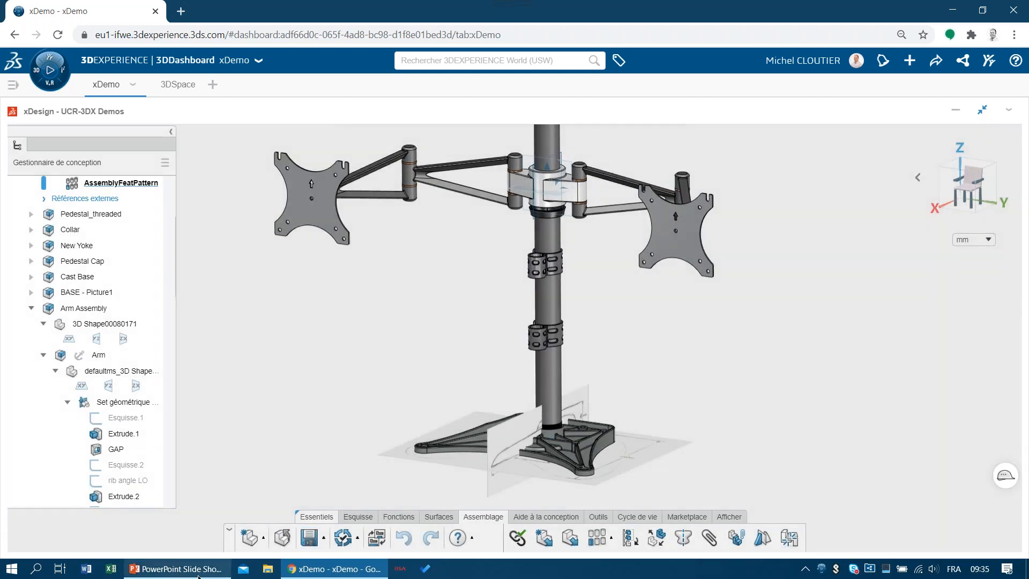
{"action": "left_click", "coordinate": [198, 572]}
{"action": "left_click", "coordinate": [257, 388]}
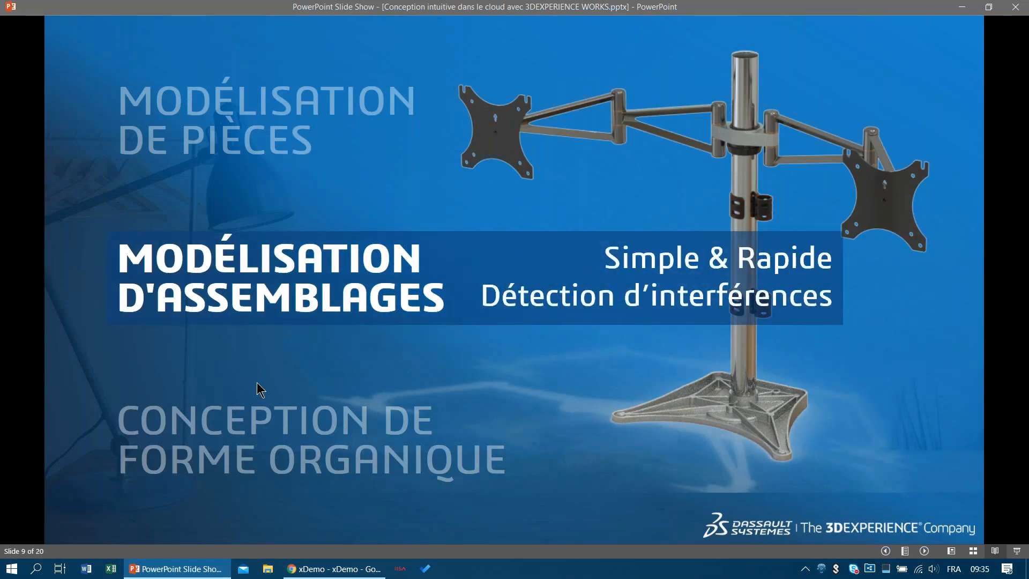
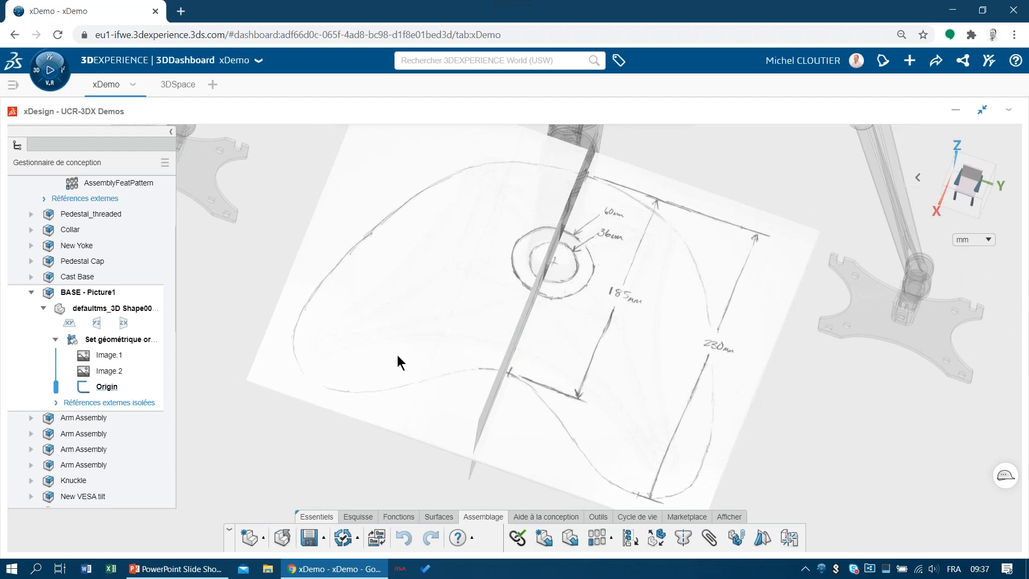
Switch from xDesign to the xShape app with the BASE - Picture1 component active and its reference sketches in view
{"action": "left_click", "coordinate": [353, 230]}
{"action": "middle_click_drag", "start_coordinate": [346, 225], "coordinate": [332, 224]}
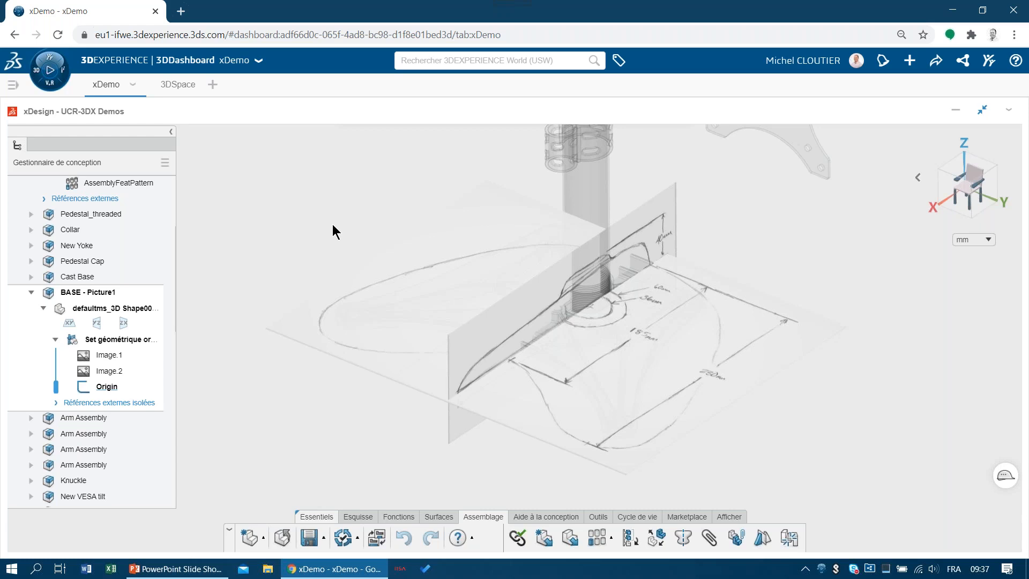
{"action": "left_click", "coordinate": [377, 538]}
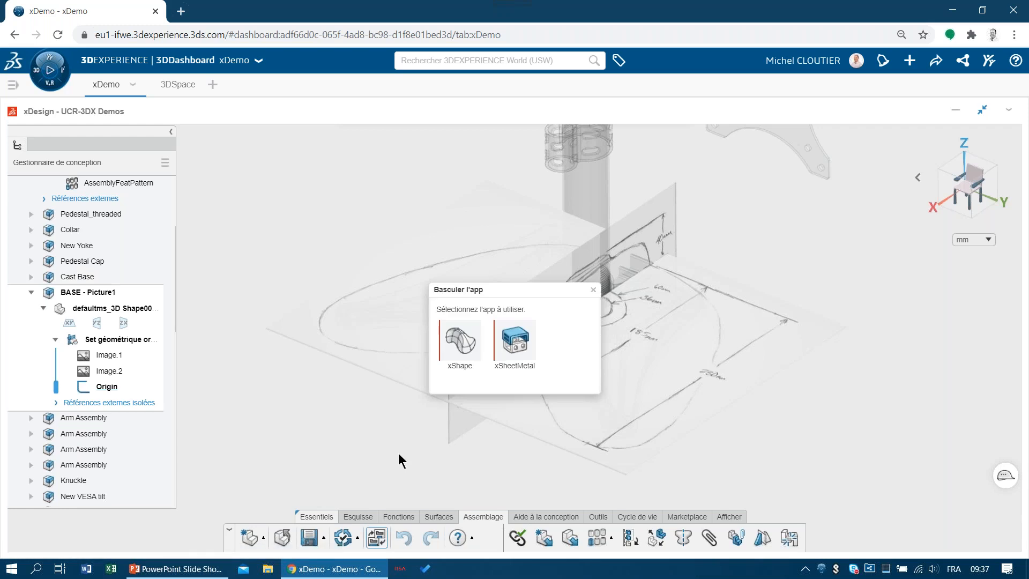
{"action": "left_click", "coordinate": [456, 344]}
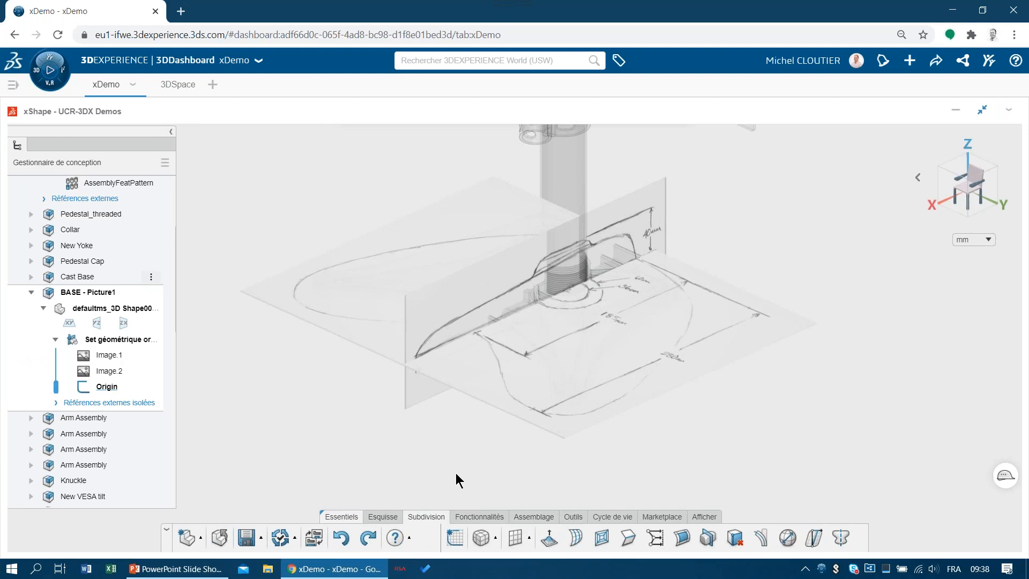
Insert a box subdivision primitive at the base origin with 2 divisions along its height
{"action": "left_click", "coordinate": [496, 538]}
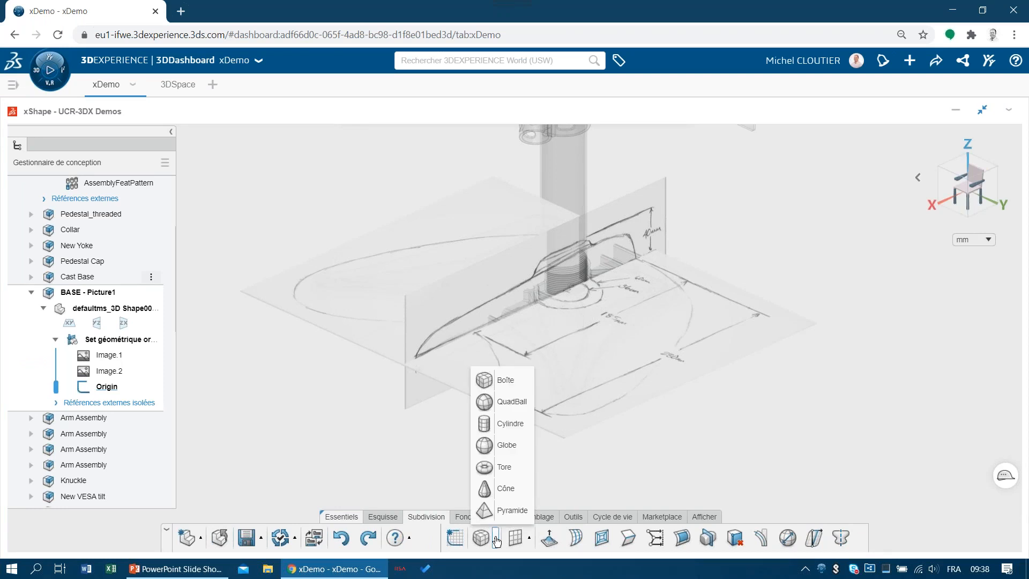
{"action": "left_click", "coordinate": [506, 380]}
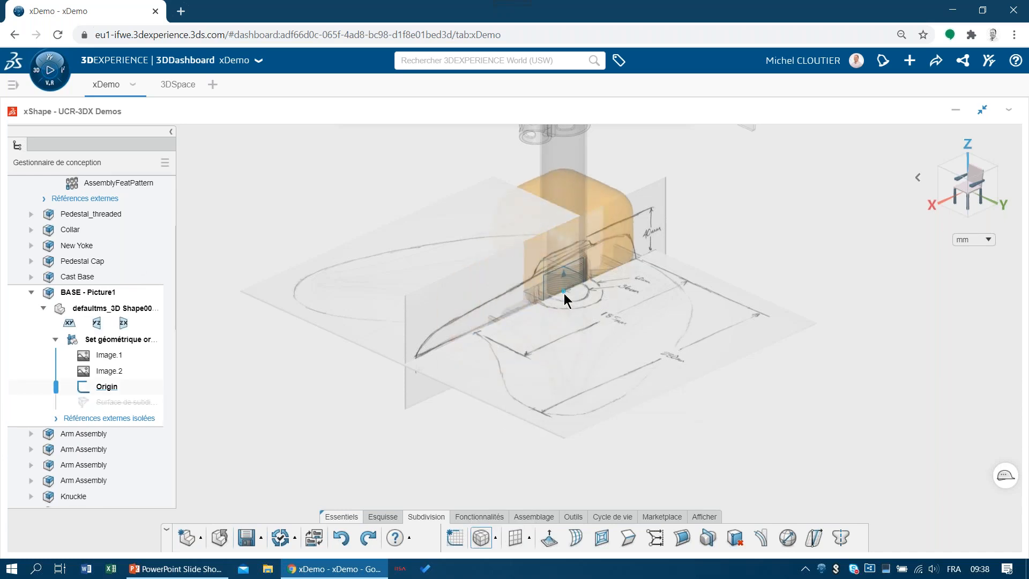
{"action": "left_click", "coordinate": [564, 294]}
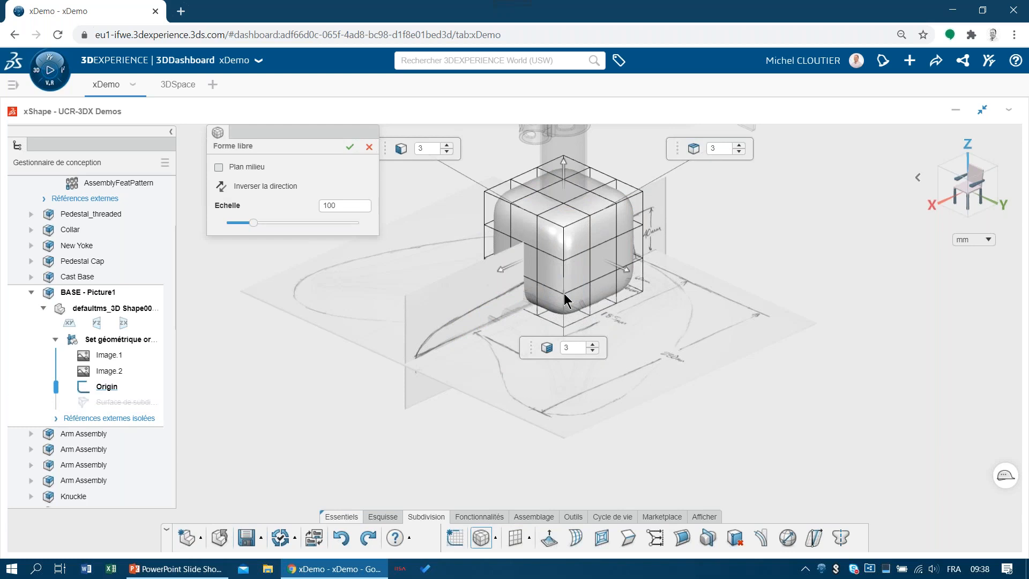
{"action": "left_click", "coordinate": [593, 353]}
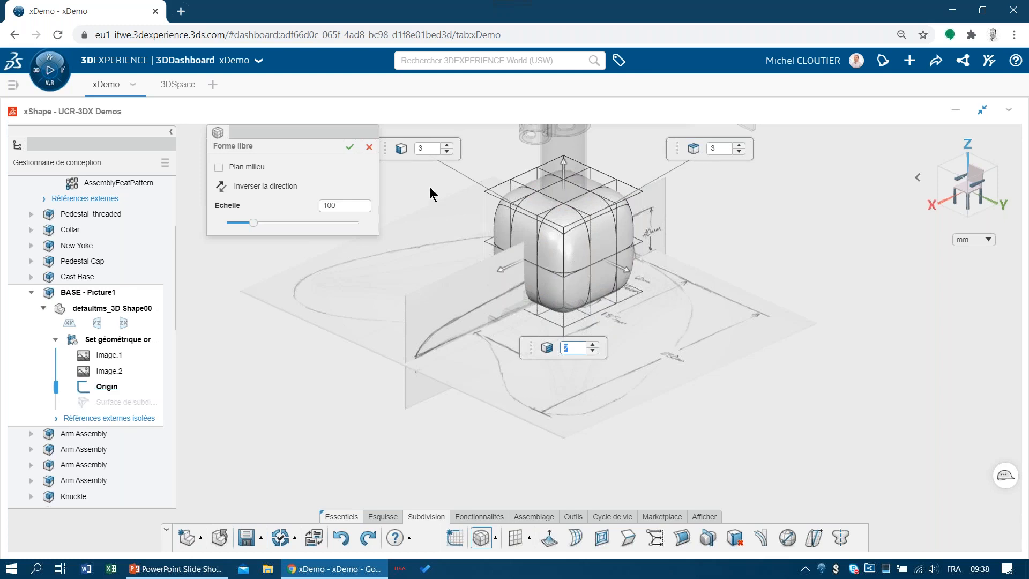
{"action": "middle_click_drag", "start_coordinate": [431, 200], "coordinate": [467, 286]}
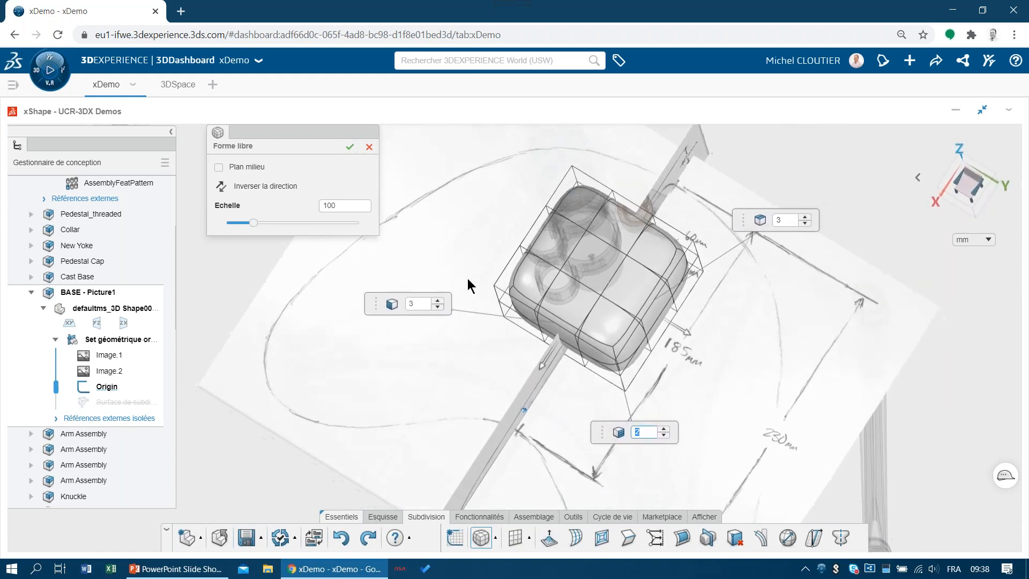
Set the box primitive's scale to 150 and accept the shape
{"action": "mouse_move", "coordinate": [258, 224]}
{"action": "left_click_drag", "start_coordinate": [254, 223], "coordinate": [271, 223]}
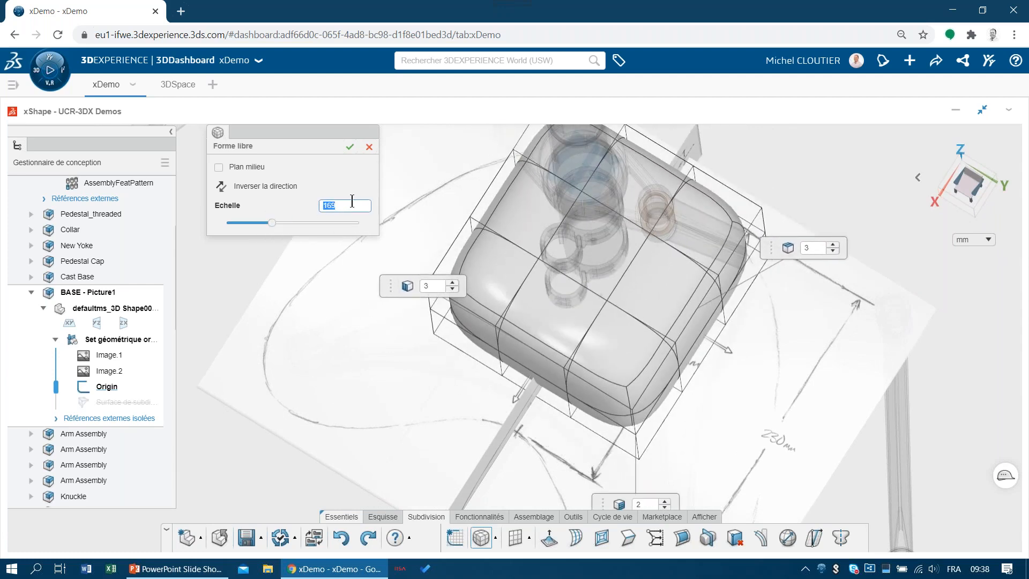
{"action": "type", "text": "150"}
{"action": "key", "text": "Return"}
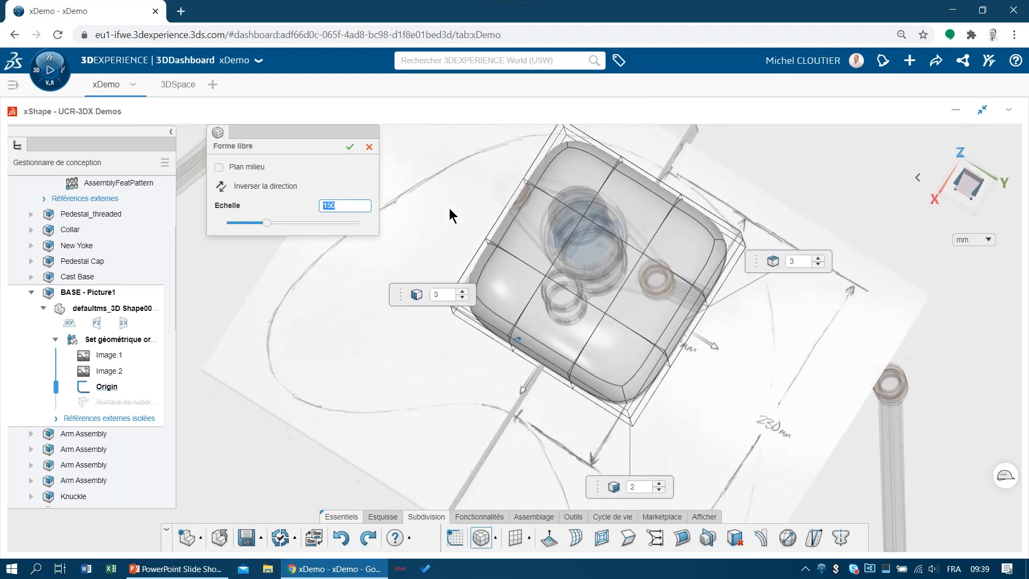
{"action": "left_click", "coordinate": [349, 146]}
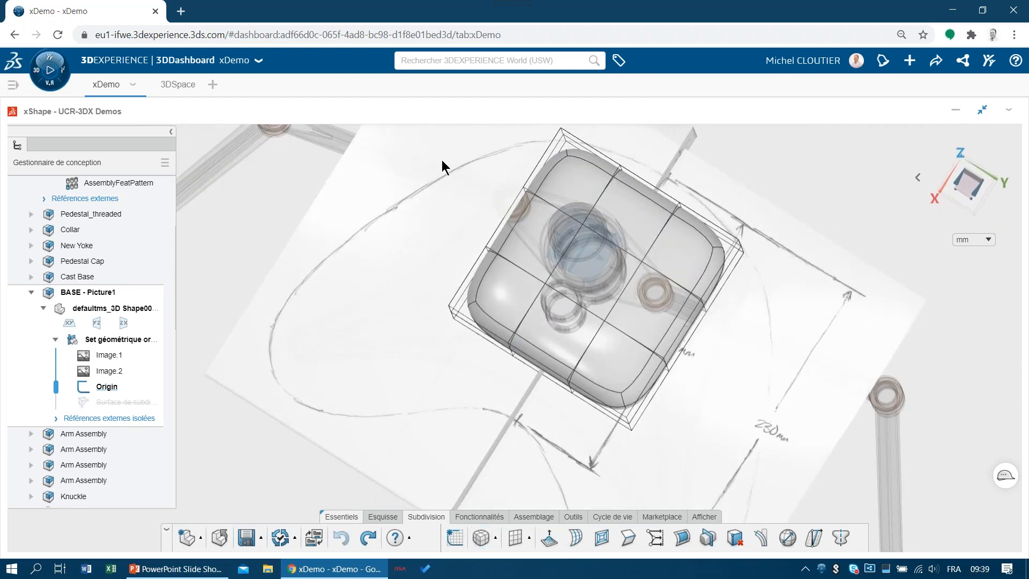
Apply symmetry to the subdivision box about the ZX plane
{"action": "left_click", "coordinate": [289, 197]}
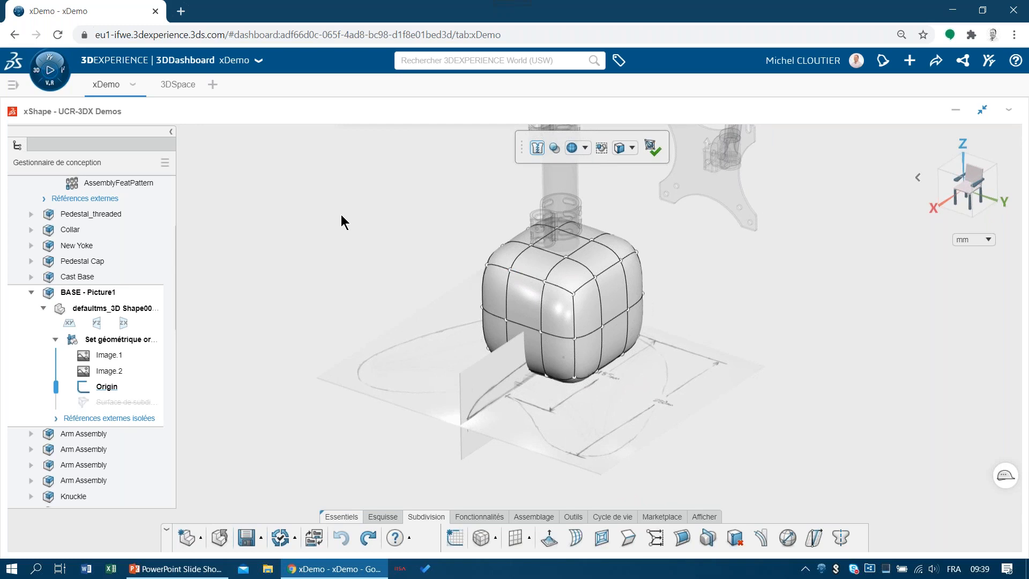
{"action": "left_click", "coordinate": [129, 324]}
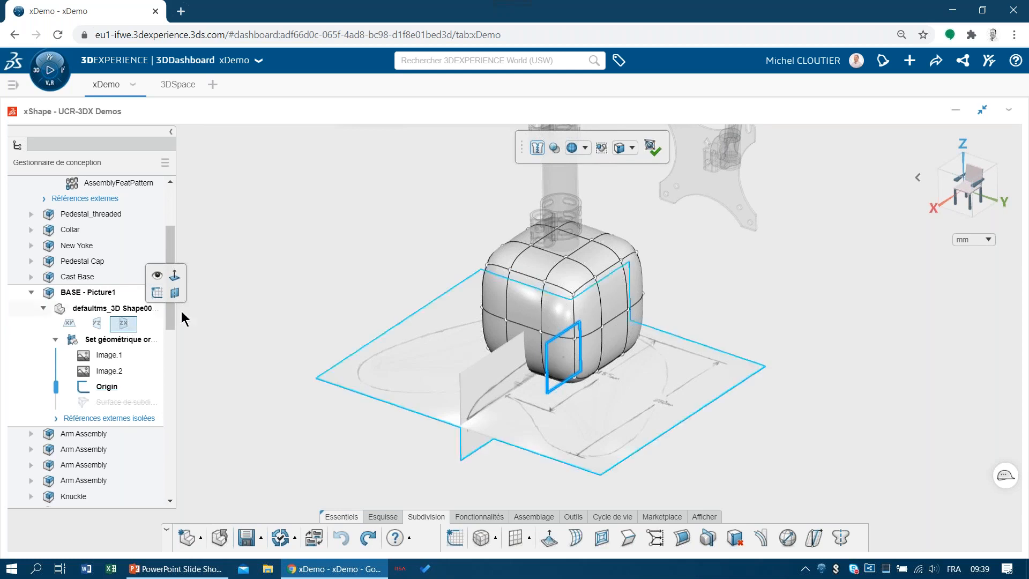
{"action": "left_click", "coordinate": [841, 541]}
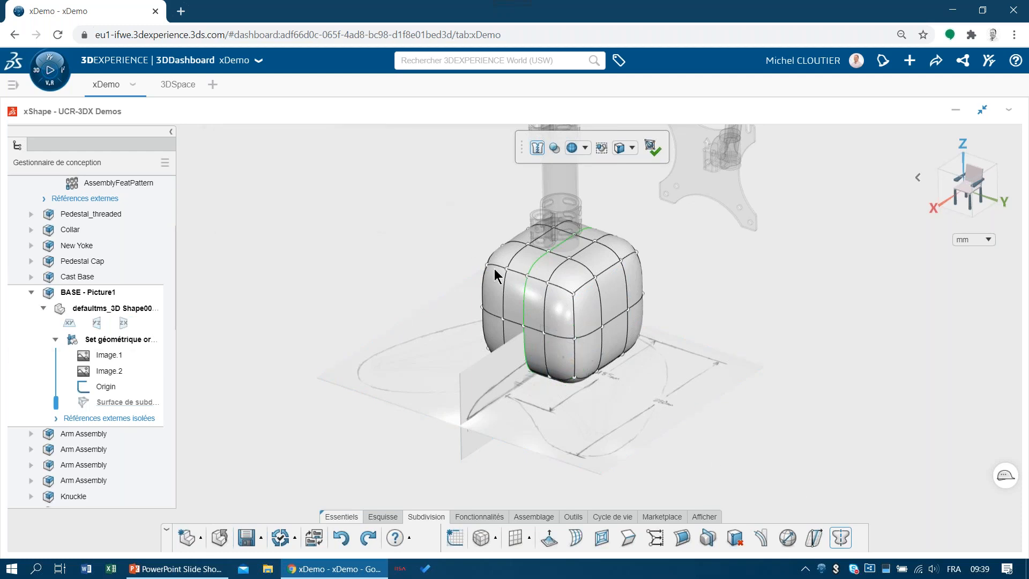
In the top view, pull one rear corner's vertices outward and backward toward the lobe of the sketched outline
{"action": "right_click", "coordinate": [375, 236]}
{"action": "left_click", "coordinate": [372, 190]}
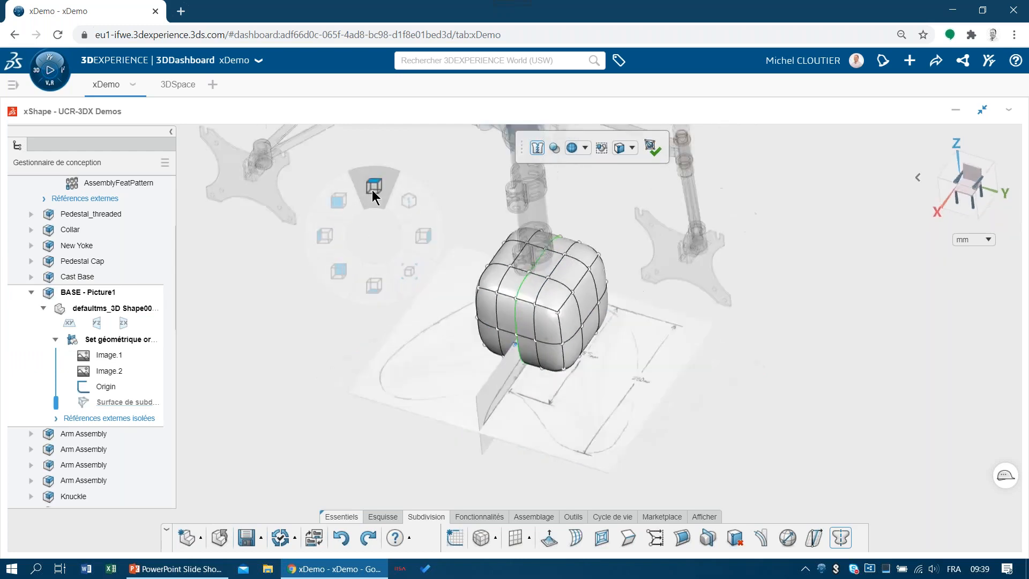
{"action": "scroll", "coordinate": [501, 342], "scroll_direction": "up", "scroll_amount": 3}
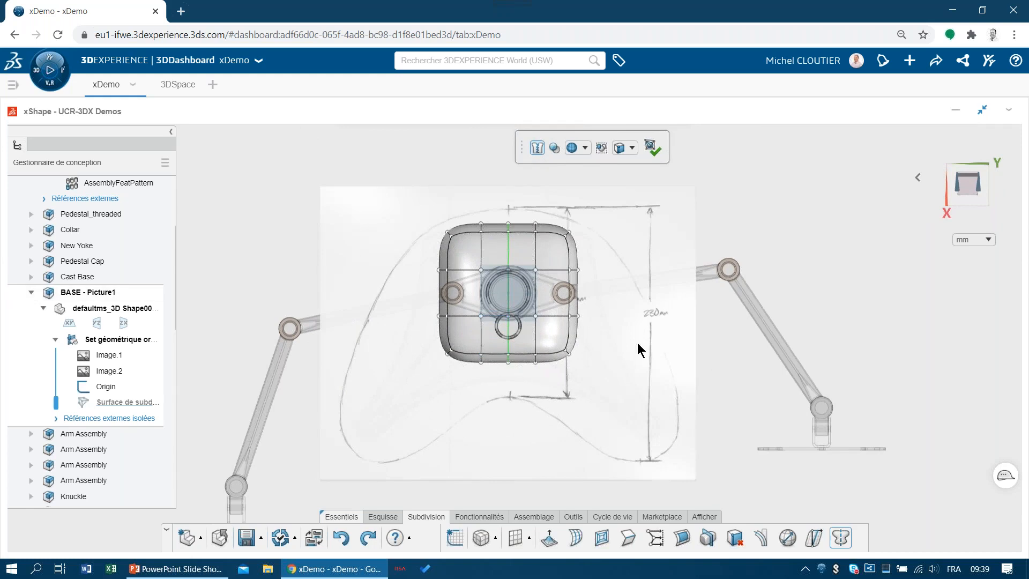
{"action": "left_click_drag", "start_coordinate": [607, 304], "coordinate": [523, 371]}
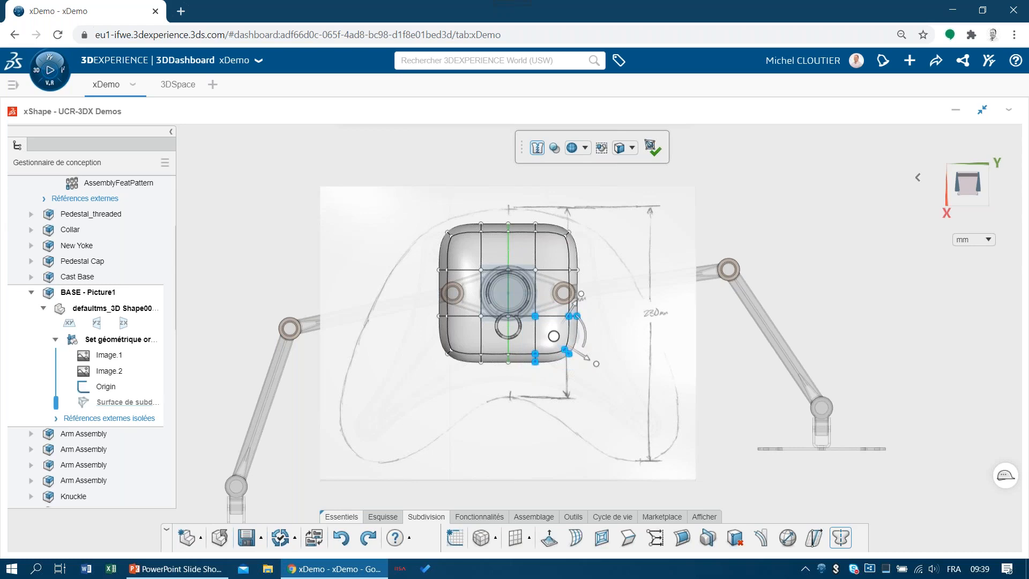
{"action": "left_click_drag", "start_coordinate": [583, 346], "coordinate": [658, 424]}
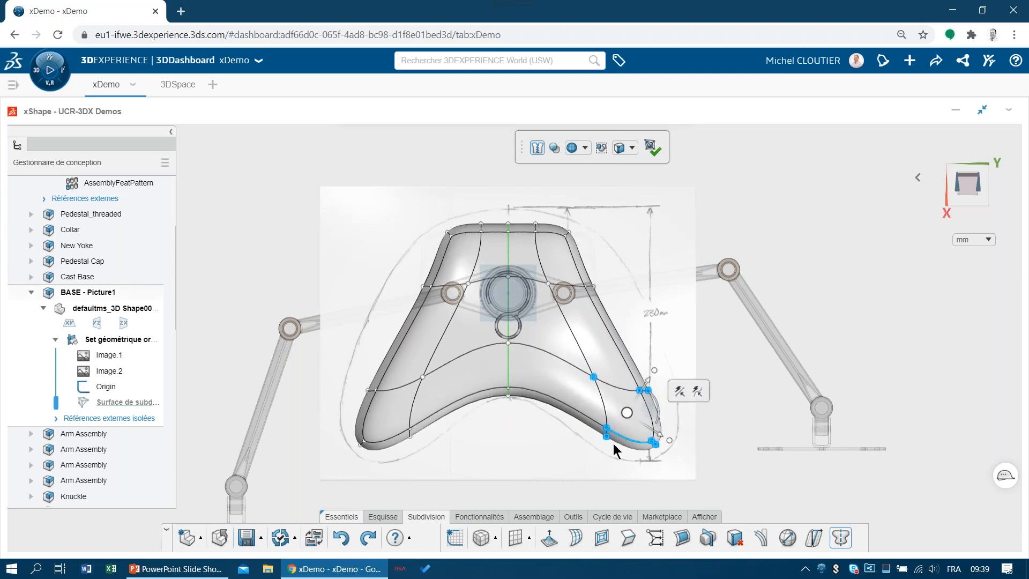
Reposition the vertices along the rear notch and outer sides so the base widens to follow the sketched outline
{"action": "left_click_drag", "start_coordinate": [615, 470], "coordinate": [581, 407]}
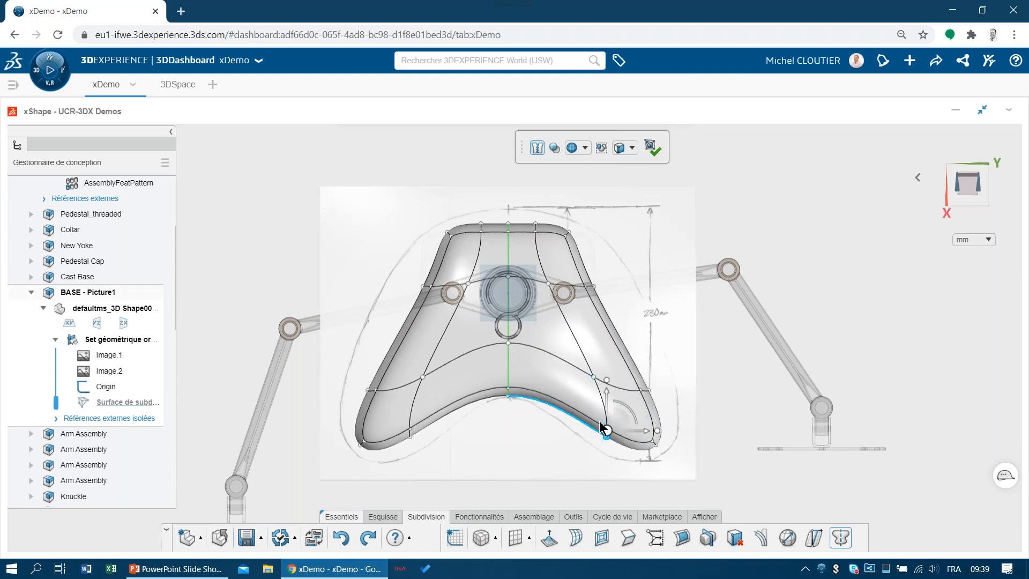
{"action": "left_click_drag", "start_coordinate": [709, 353], "coordinate": [690, 373]}
{"action": "left_click_drag", "start_coordinate": [664, 249], "coordinate": [539, 321]}
{"action": "left_click_drag", "start_coordinate": [596, 269], "coordinate": [637, 265]}
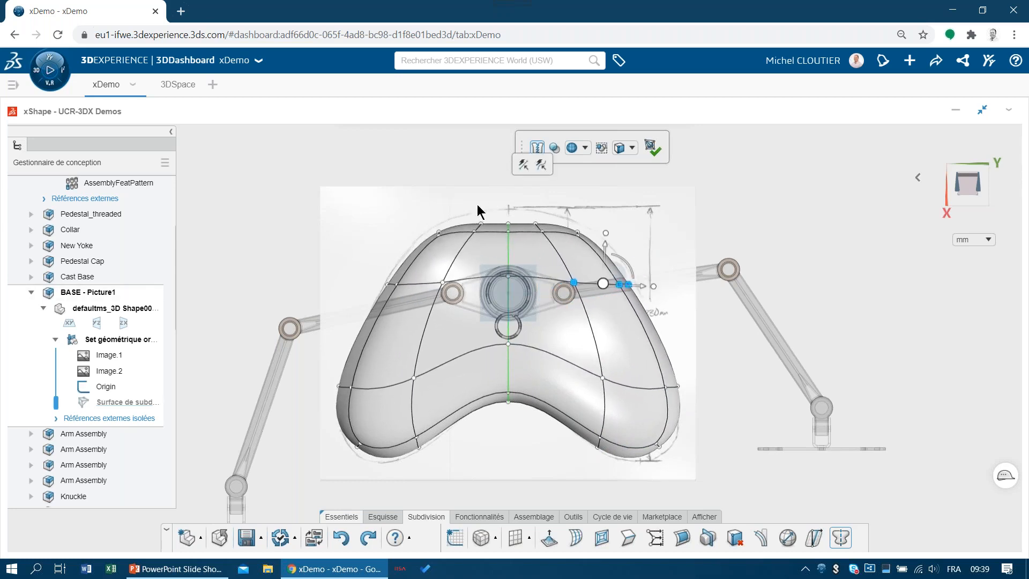
Move the front centre vertices out to the sketched front line and adjust the front corner vertices to the curved outline
{"action": "scroll", "coordinate": [477, 208], "scroll_direction": "up", "scroll_amount": 4}
{"action": "left_click_drag", "start_coordinate": [641, 191], "coordinate": [440, 288]}
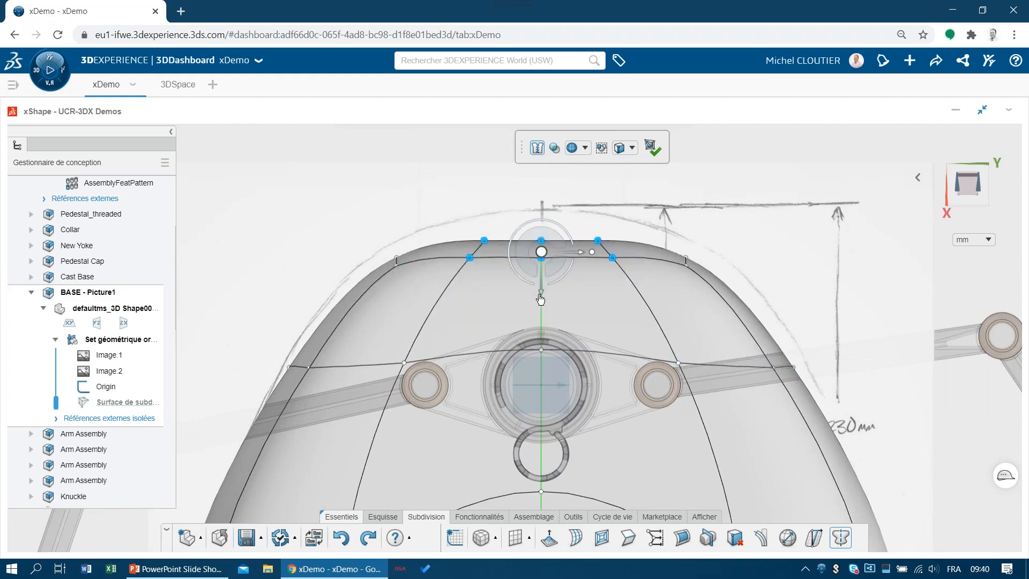
{"action": "left_click_drag", "start_coordinate": [542, 291], "coordinate": [541, 261]}
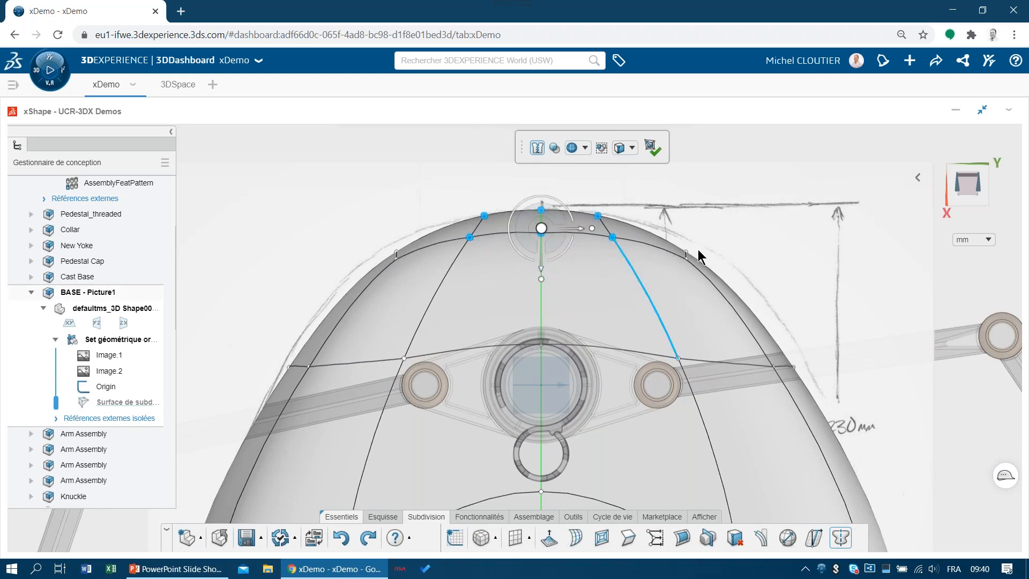
{"action": "left_click_drag", "start_coordinate": [756, 226], "coordinate": [677, 275]}
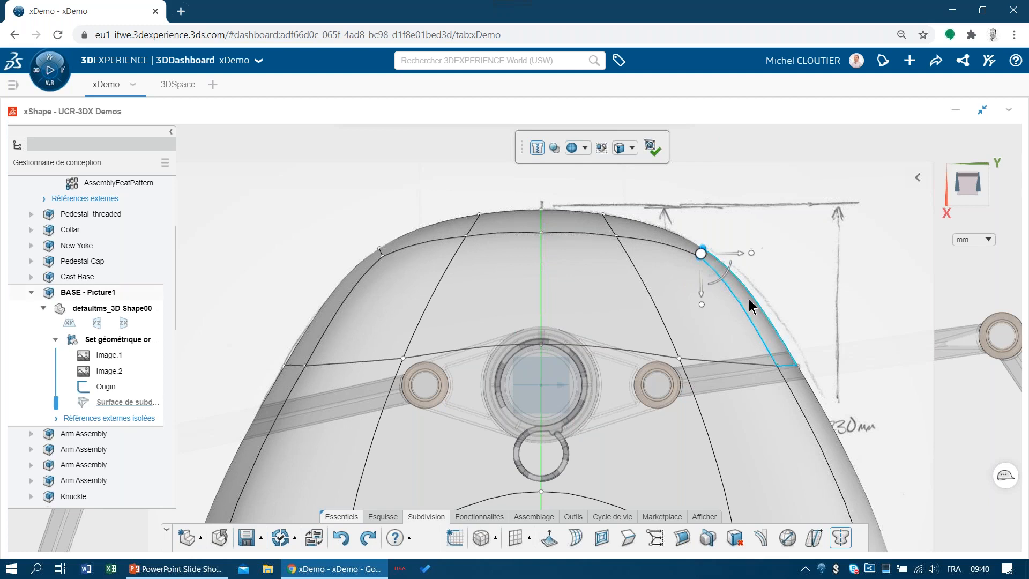
{"action": "left_click_drag", "start_coordinate": [818, 344], "coordinate": [808, 370]}
Pull the rear lobe's tip vertices outward to match the sketched outline
{"action": "middle_click_drag", "start_coordinate": [843, 309], "coordinate": [775, 119]}
{"action": "middle_click_drag", "start_coordinate": [737, 352], "coordinate": [730, 218]}
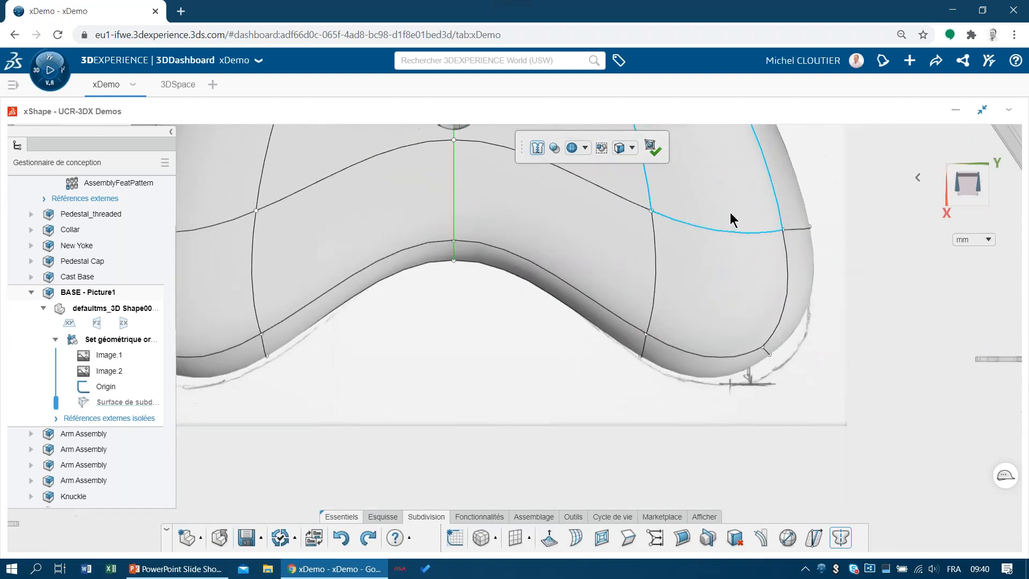
{"action": "left_click_drag", "start_coordinate": [831, 375], "coordinate": [776, 348]}
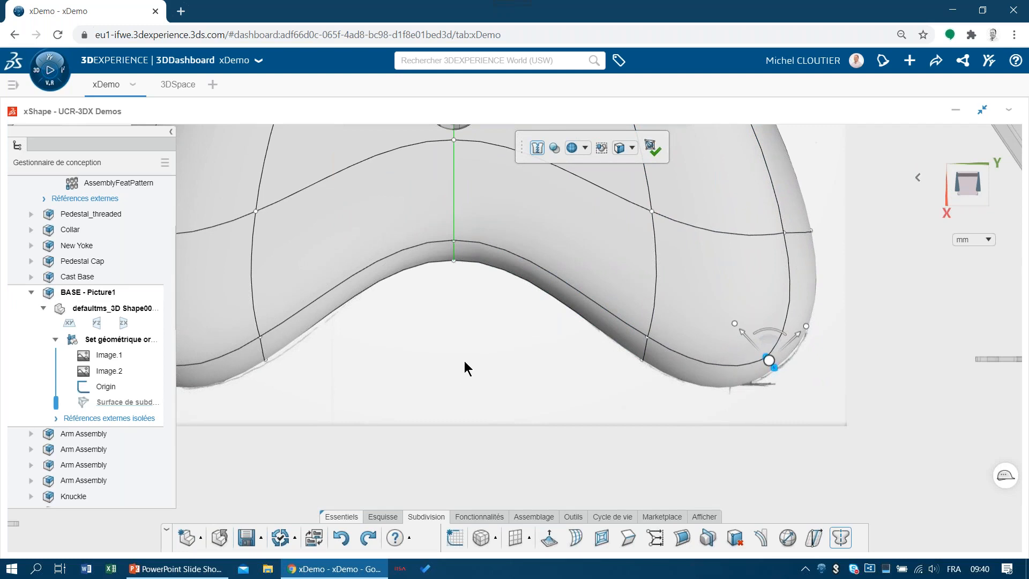
{"action": "scroll", "coordinate": [467, 370], "scroll_direction": "down", "scroll_amount": 3}
{"action": "middle_click_drag", "start_coordinate": [489, 373], "coordinate": [539, 464]}
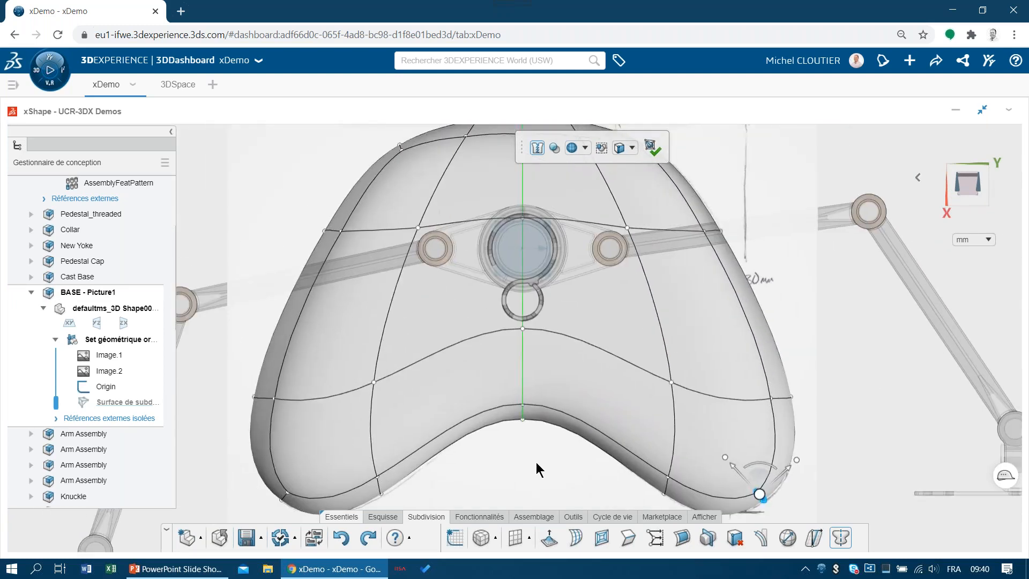
{"action": "scroll", "coordinate": [536, 462], "scroll_direction": "down", "scroll_amount": 1}
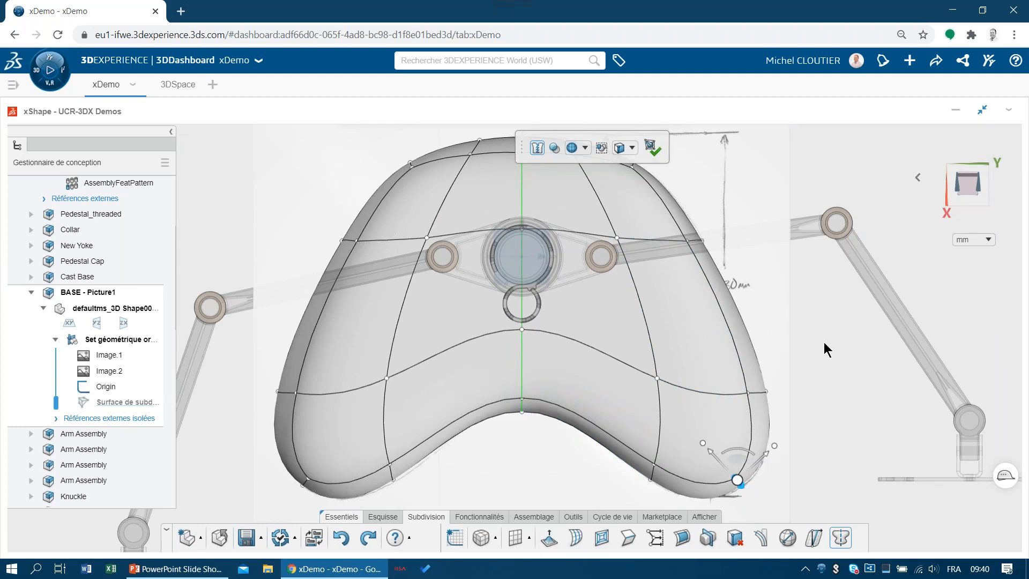
{"action": "scroll", "coordinate": [822, 341], "scroll_direction": "down", "scroll_amount": 2}
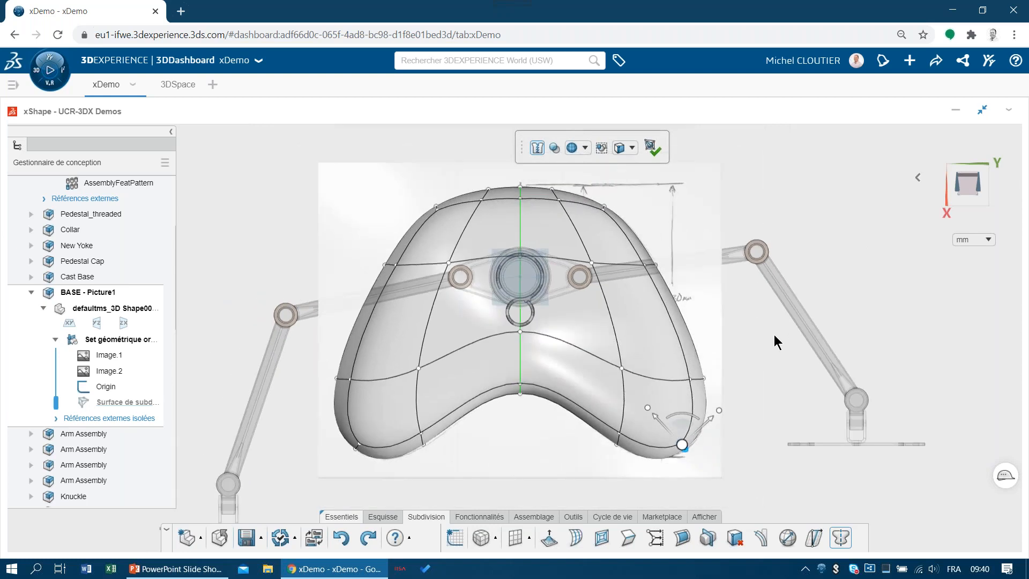
From the side view, select the bottom faces with the Faces filter and crease their edges to flatten the base's underside
{"action": "right_click_drag", "start_coordinate": [269, 210], "coordinate": [307, 209]}
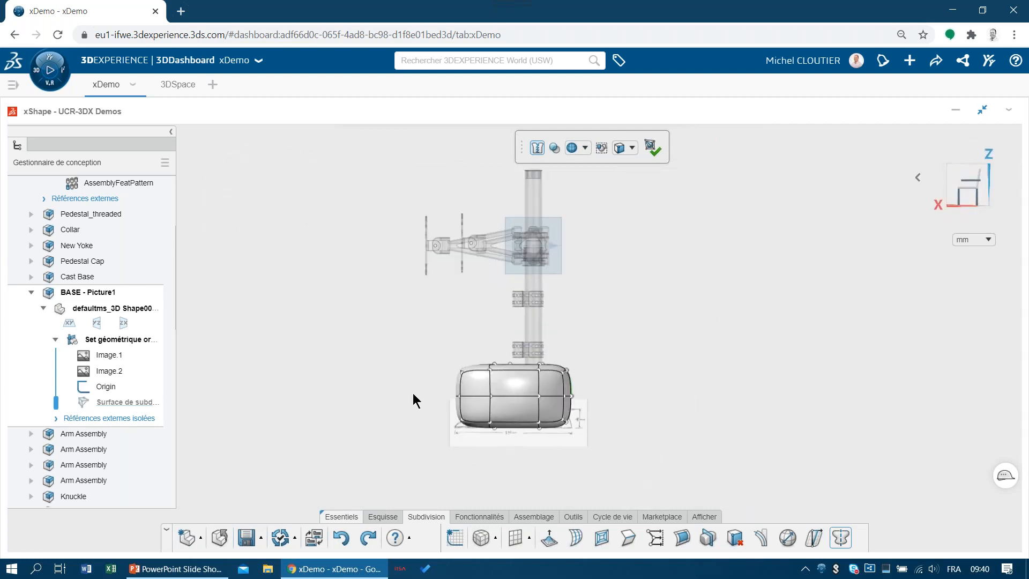
{"action": "scroll", "coordinate": [468, 409], "scroll_direction": "up", "scroll_amount": 4}
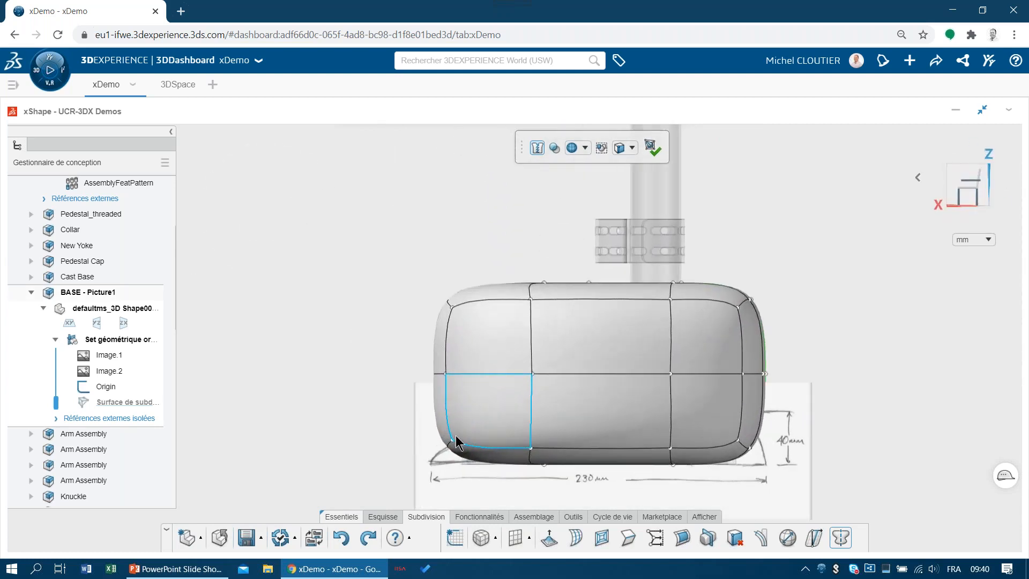
{"action": "middle_click_drag", "start_coordinate": [493, 468], "coordinate": [490, 428]}
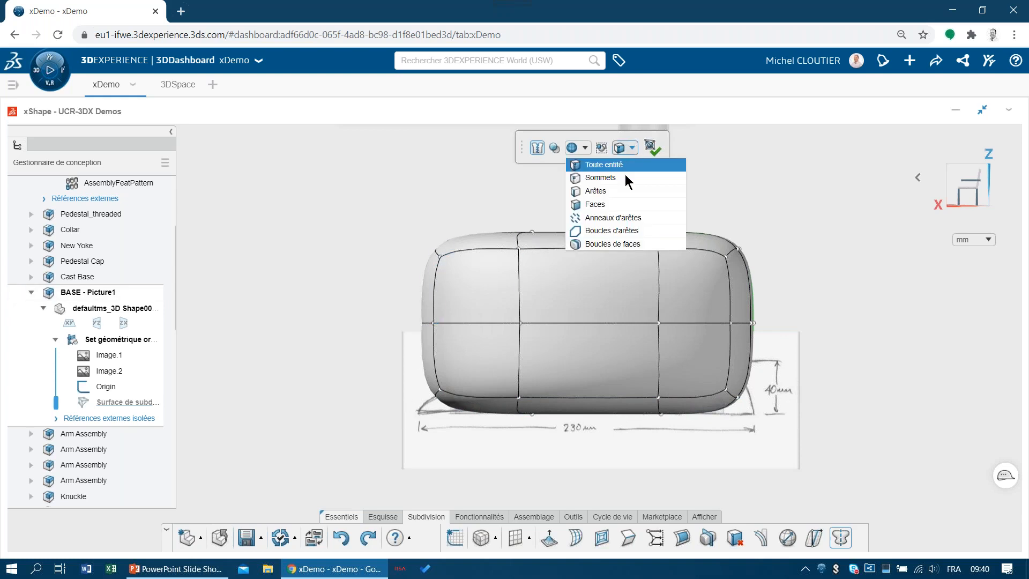
{"action": "left_click", "coordinate": [627, 206]}
{"action": "left_click_drag", "start_coordinate": [532, 439], "coordinate": [837, 369]}
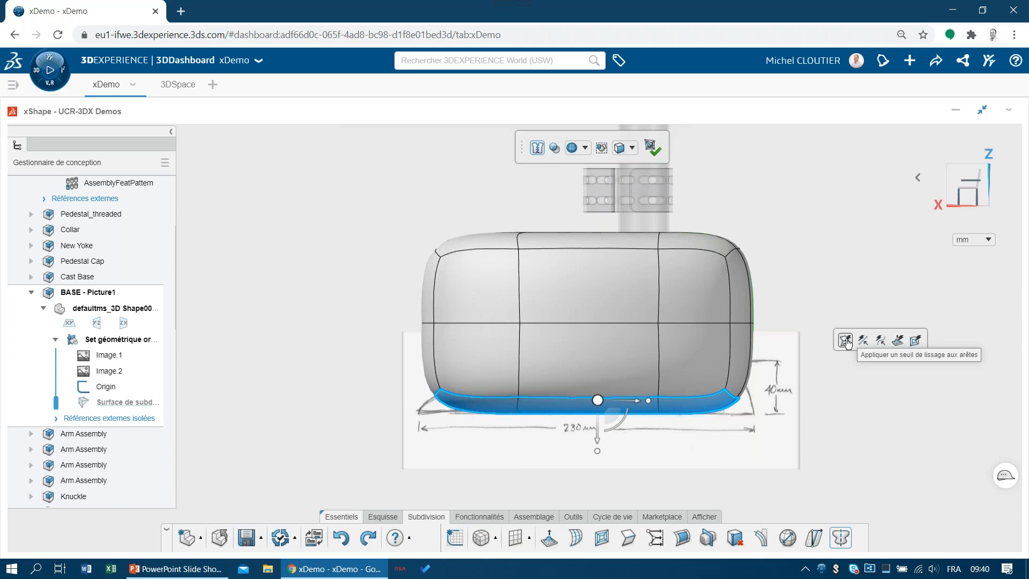
{"action": "left_click", "coordinate": [846, 341]}
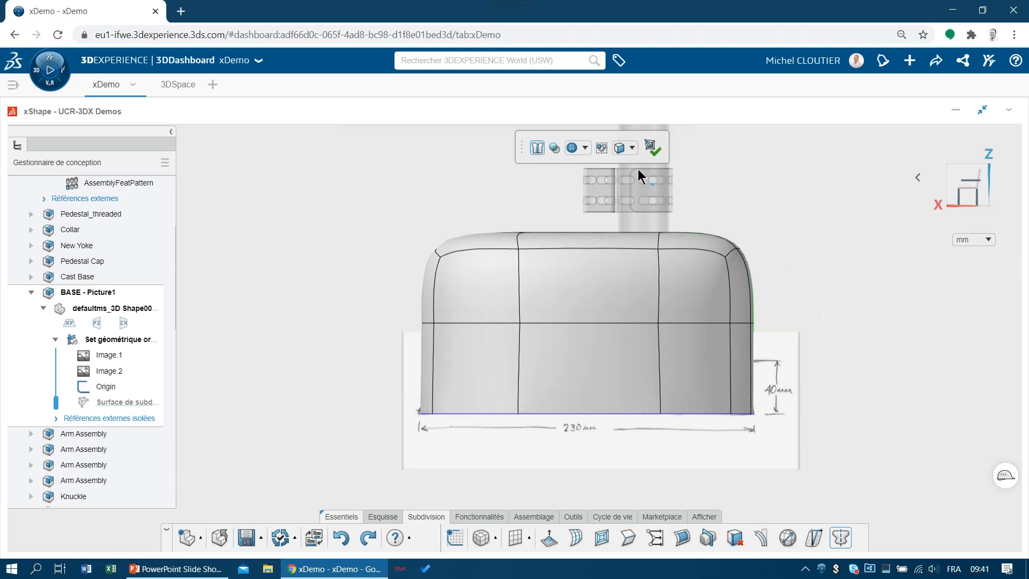
With all entity types selectable, lower the middle and upper vertices so the base top meets the sketched 40 mm height
{"action": "left_click", "coordinate": [632, 148]}
{"action": "left_click", "coordinate": [622, 168]}
{"action": "left_click_drag", "start_coordinate": [801, 202], "coordinate": [352, 349]}
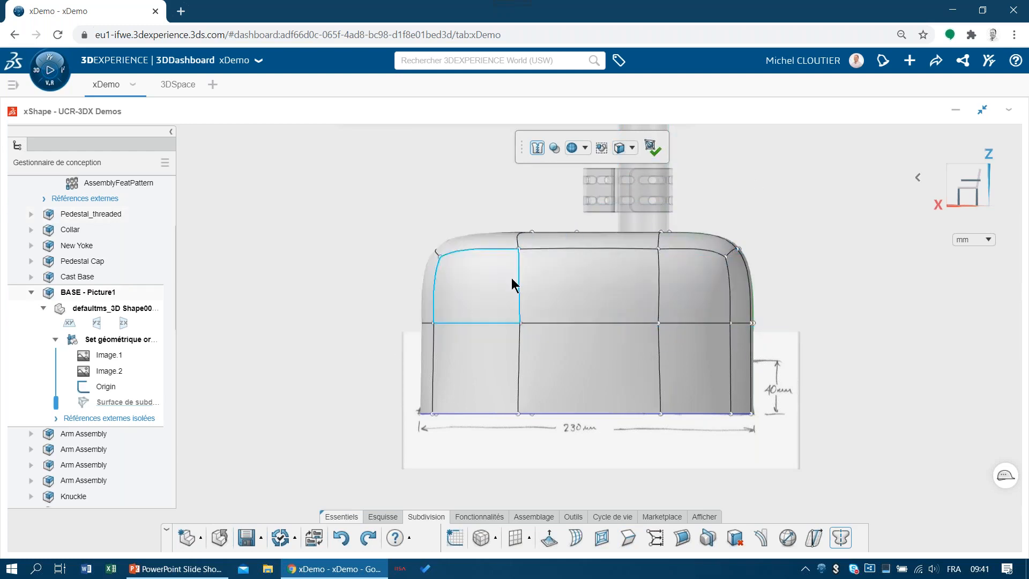
{"action": "left_click_drag", "start_coordinate": [598, 315], "coordinate": [596, 390]}
{"action": "left_click_drag", "start_coordinate": [785, 278], "coordinate": [366, 355]}
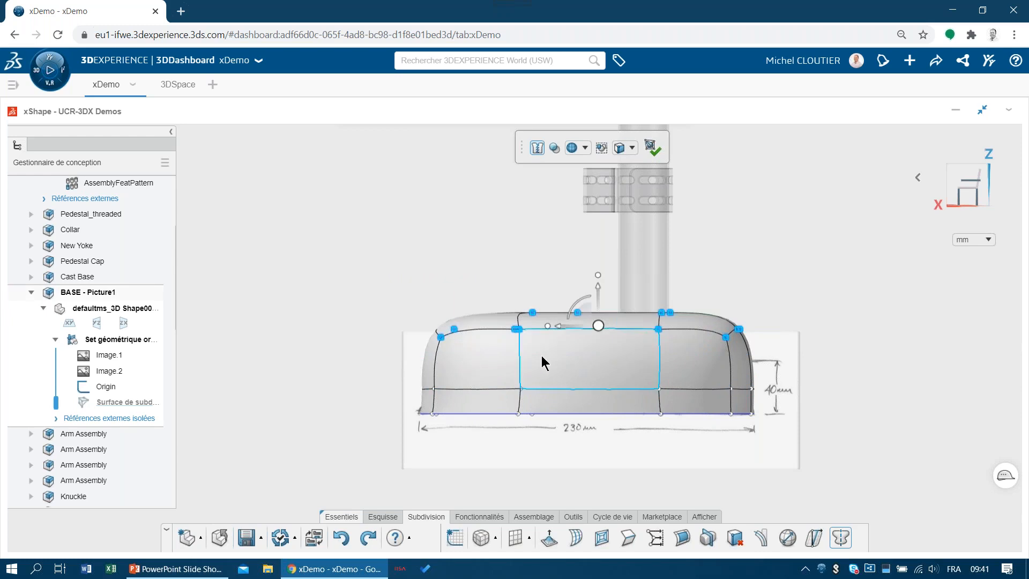
{"action": "left_click_drag", "start_coordinate": [595, 299], "coordinate": [588, 333]}
{"action": "scroll", "coordinate": [579, 394], "scroll_direction": "up", "scroll_amount": 5}
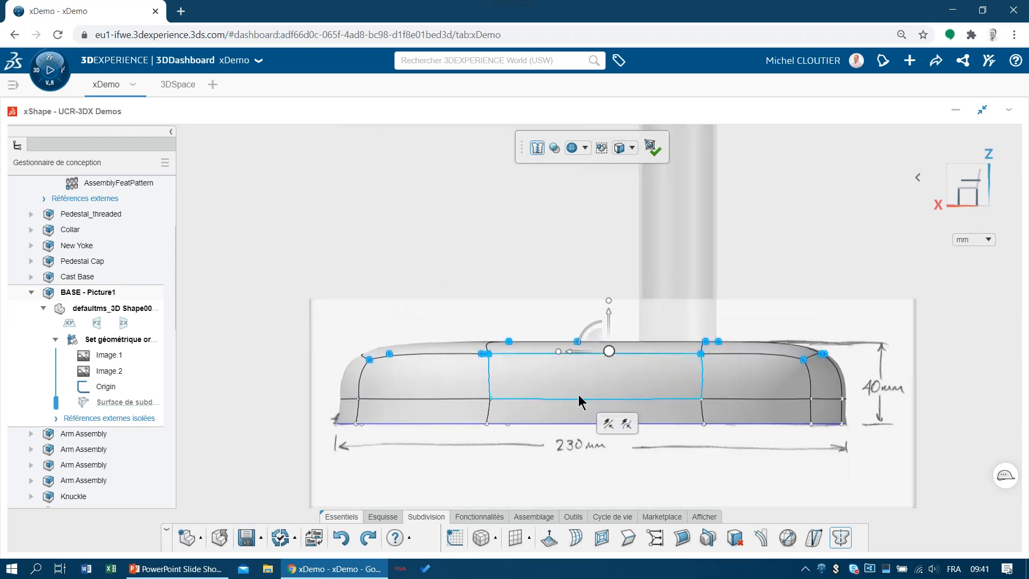
{"action": "key", "text": "Escape"}
With the Edges filter, delete the horizontal edge loop running around the lower side wall of the base
{"action": "middle_click_drag", "start_coordinate": [595, 372], "coordinate": [605, 307], "text": "ctrl"}
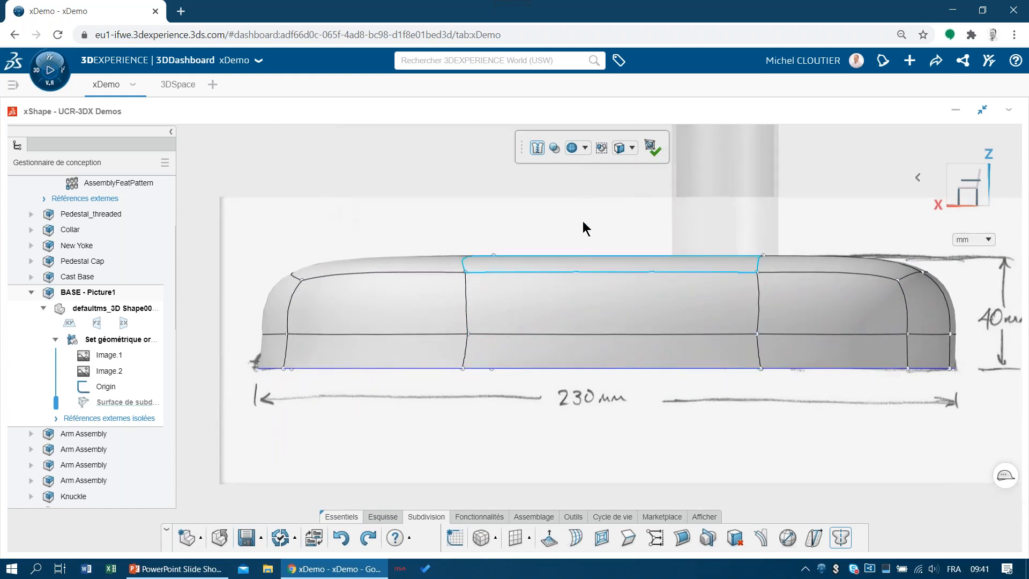
{"action": "left_click", "coordinate": [632, 148]}
{"action": "left_click", "coordinate": [623, 192]}
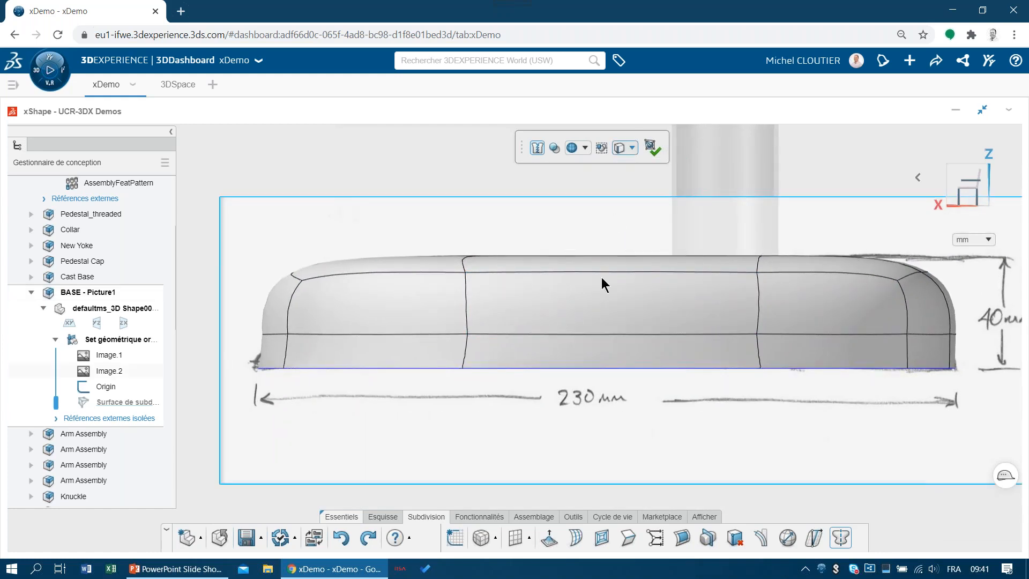
{"action": "left_click", "coordinate": [604, 334]}
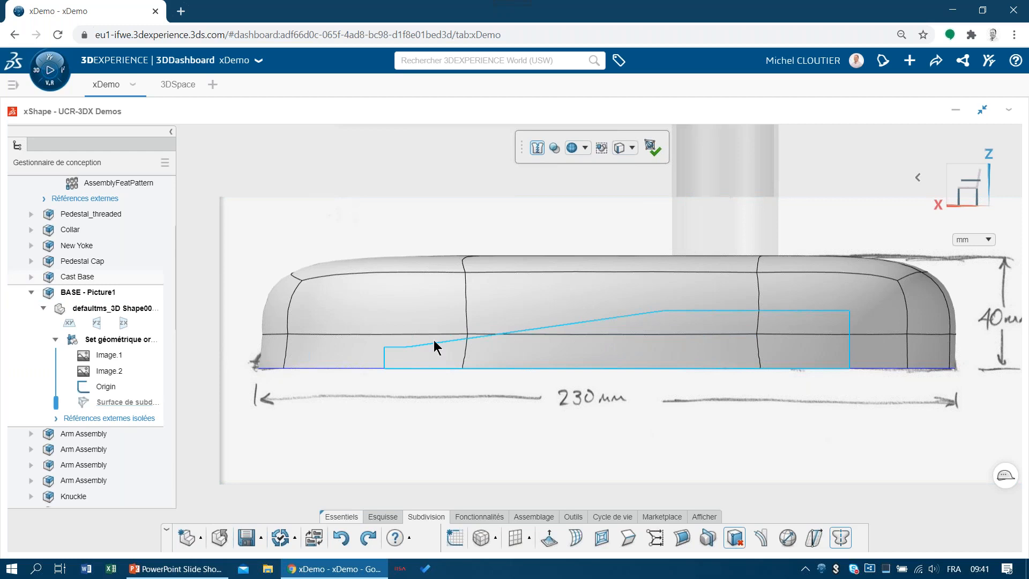
{"action": "left_click", "coordinate": [396, 320]}
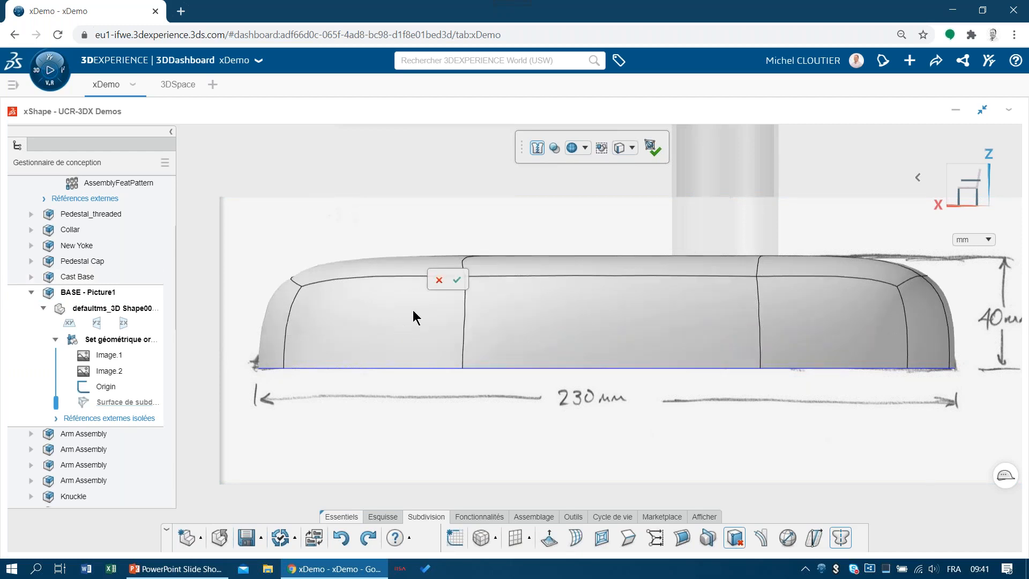
{"action": "left_click", "coordinate": [457, 281]}
With all entity types selectable, select the base's upper vertices and lower them to the foot of the sketched raised collar
{"action": "left_click", "coordinate": [632, 150]}
{"action": "left_click", "coordinate": [629, 166]}
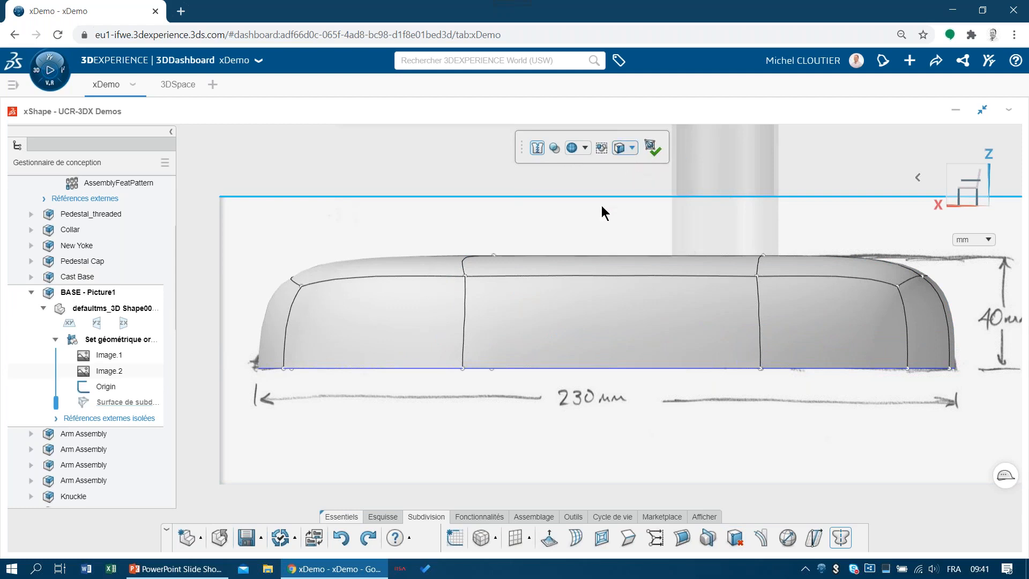
{"action": "scroll", "coordinate": [581, 230], "scroll_direction": "down", "scroll_amount": 2}
{"action": "left_click_drag", "start_coordinate": [886, 207], "coordinate": [264, 313]}
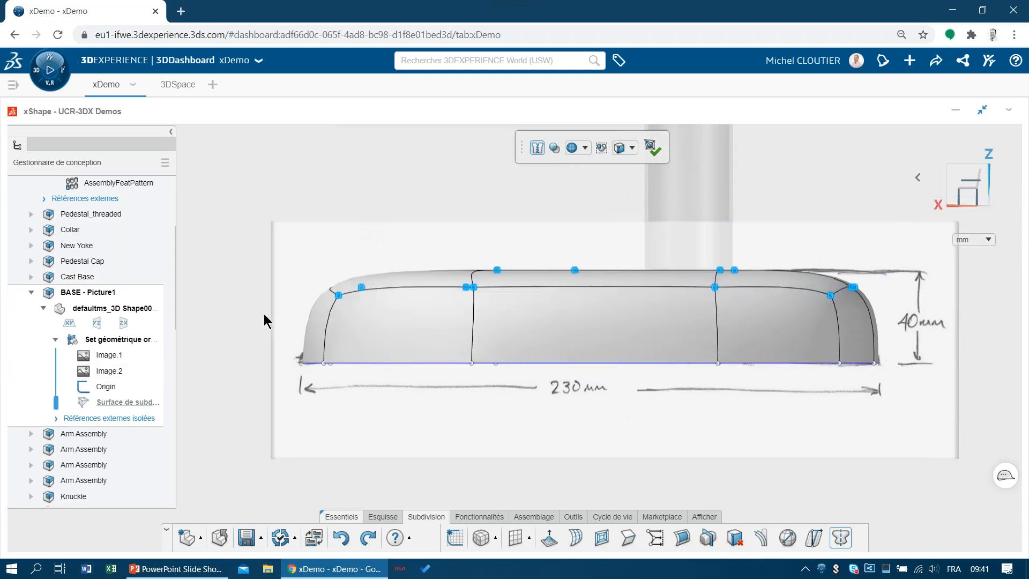
{"action": "left_click_drag", "start_coordinate": [610, 248], "coordinate": [616, 269]}
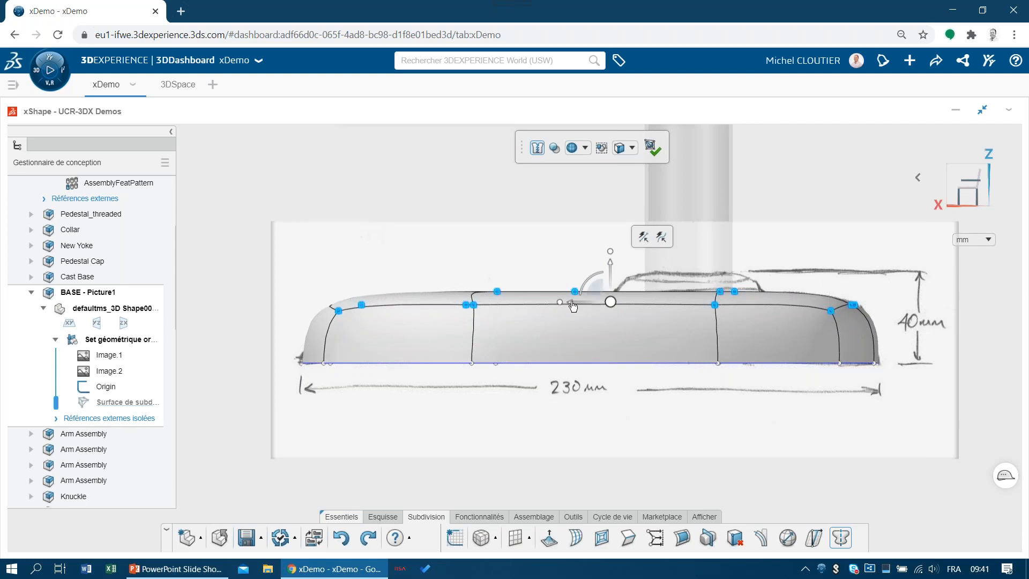
Try to rotate the upper vertices to the sketched slope, and undo the rotation
{"action": "scroll", "coordinate": [463, 335], "scroll_direction": "up", "scroll_amount": 1}
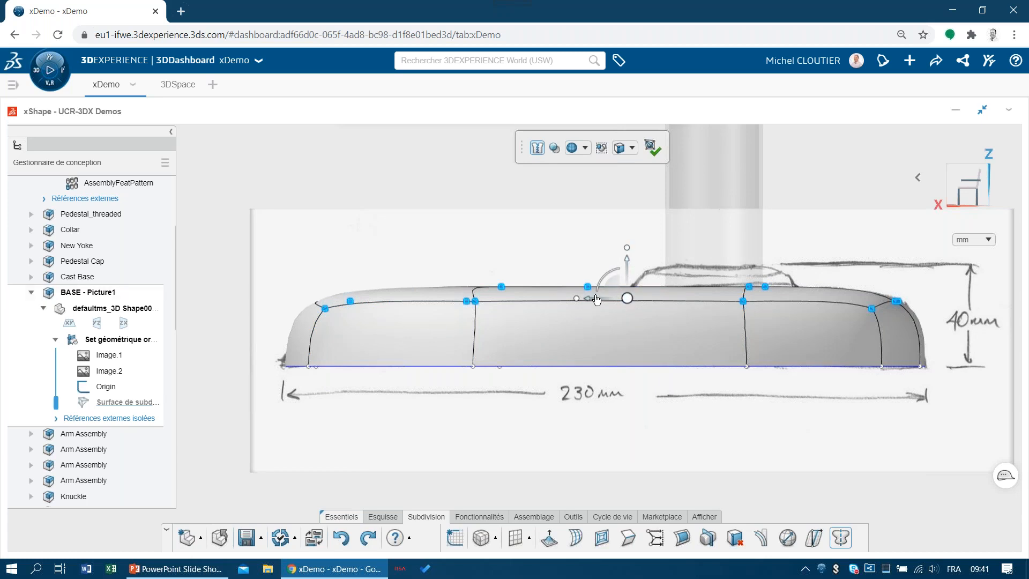
{"action": "left_click_drag", "start_coordinate": [613, 276], "coordinate": [581, 248]}
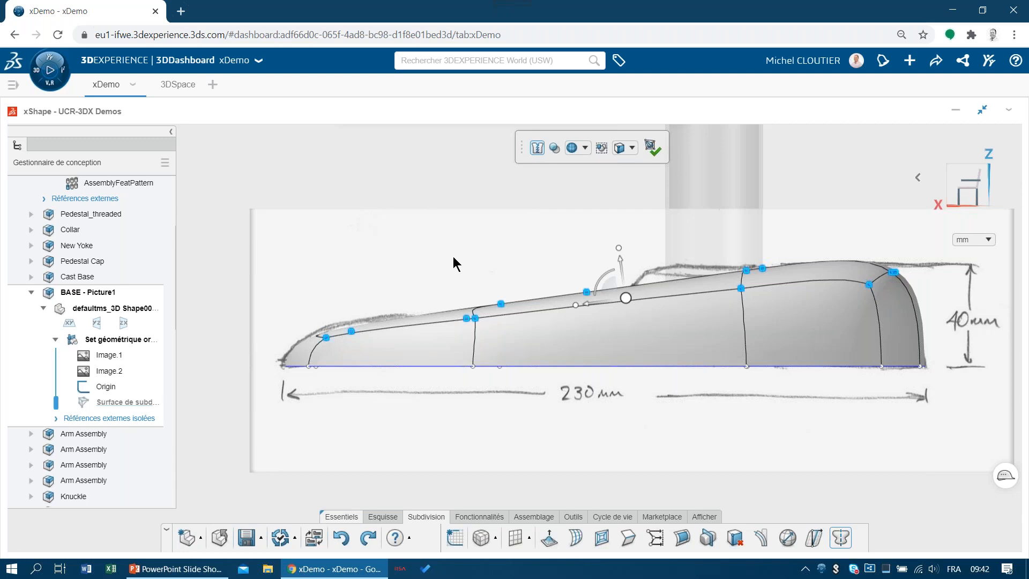
{"action": "key", "text": "ctrl+z"}
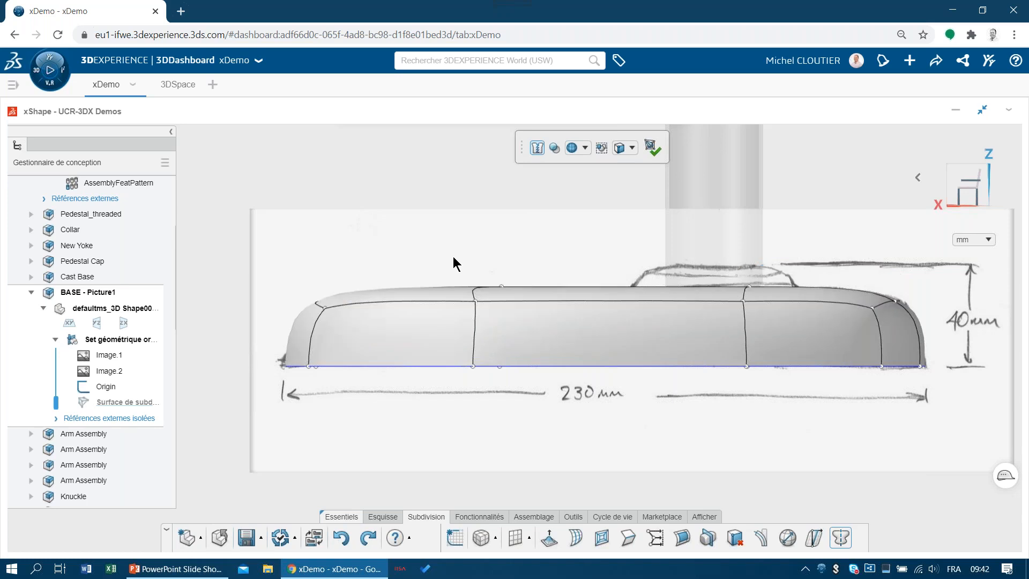
Apply a line alignment to the upper vertices and set its two ends so the base's top follows the sketched slope
{"action": "left_click_drag", "start_coordinate": [932, 252], "coordinate": [254, 326]}
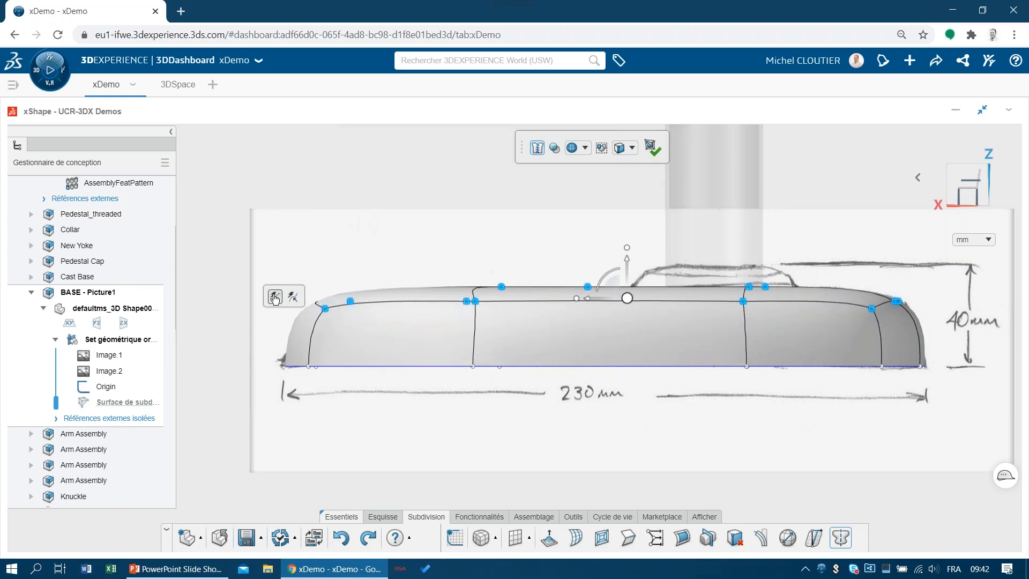
{"action": "left_click", "coordinate": [275, 297]}
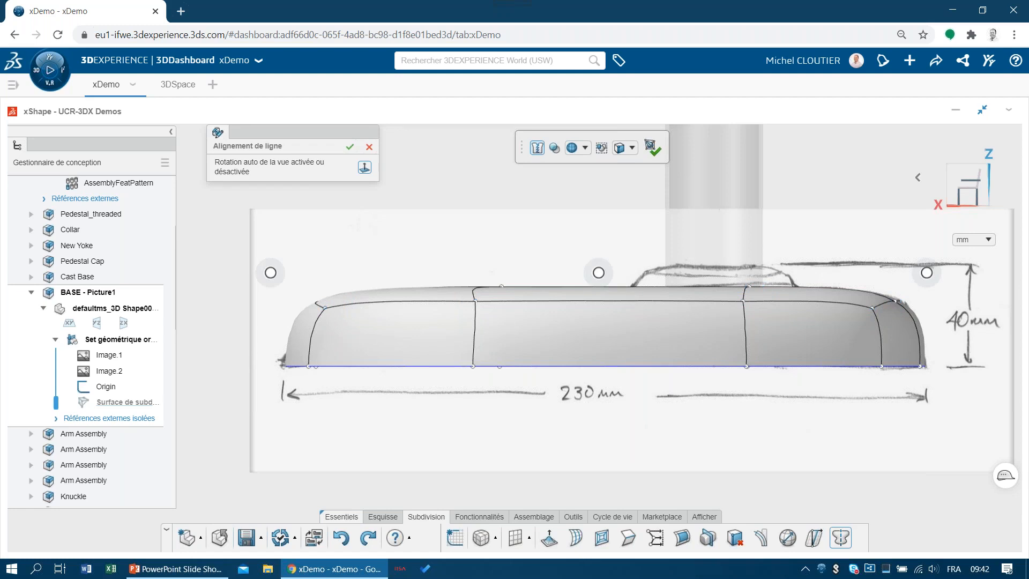
{"action": "left_click_drag", "start_coordinate": [272, 275], "coordinate": [287, 324]}
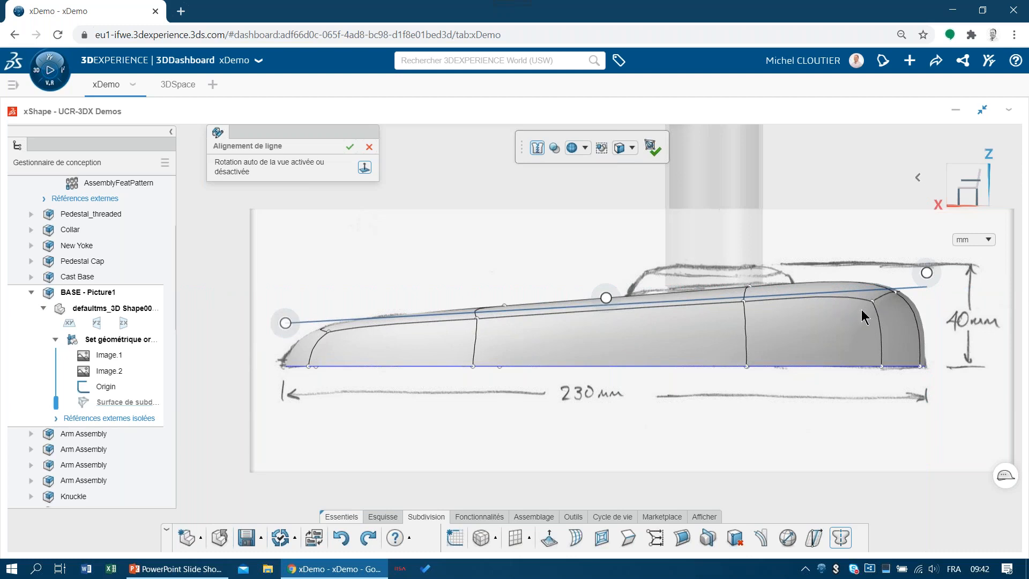
{"action": "mouse_move", "coordinate": [936, 276]}
{"action": "left_mouse_down"}
{"action": "mouse_move", "coordinate": [922, 301]}
{"action": "mouse_move", "coordinate": [924, 285]}
{"action": "left_mouse_up"}
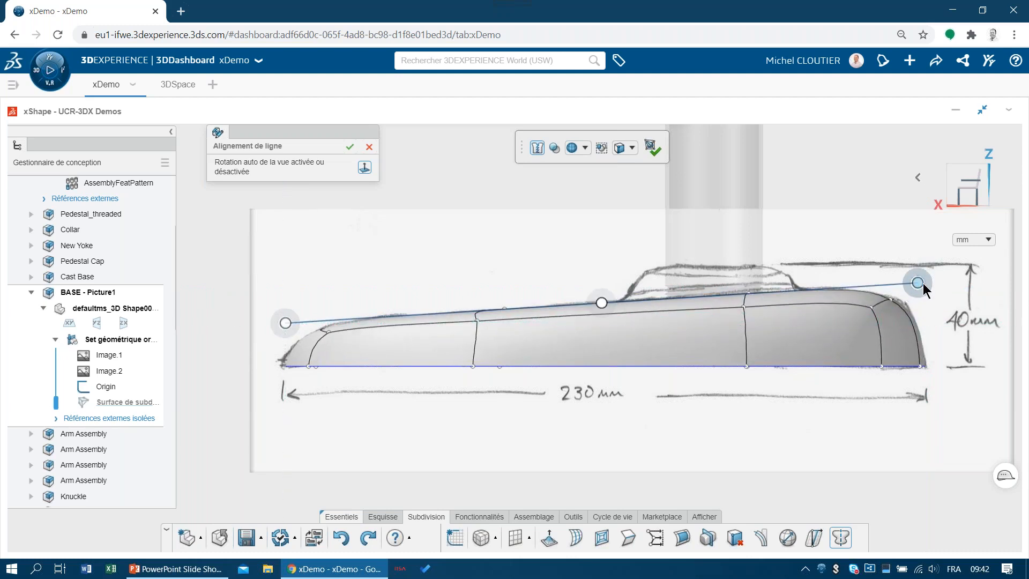
{"action": "left_click", "coordinate": [350, 147]}
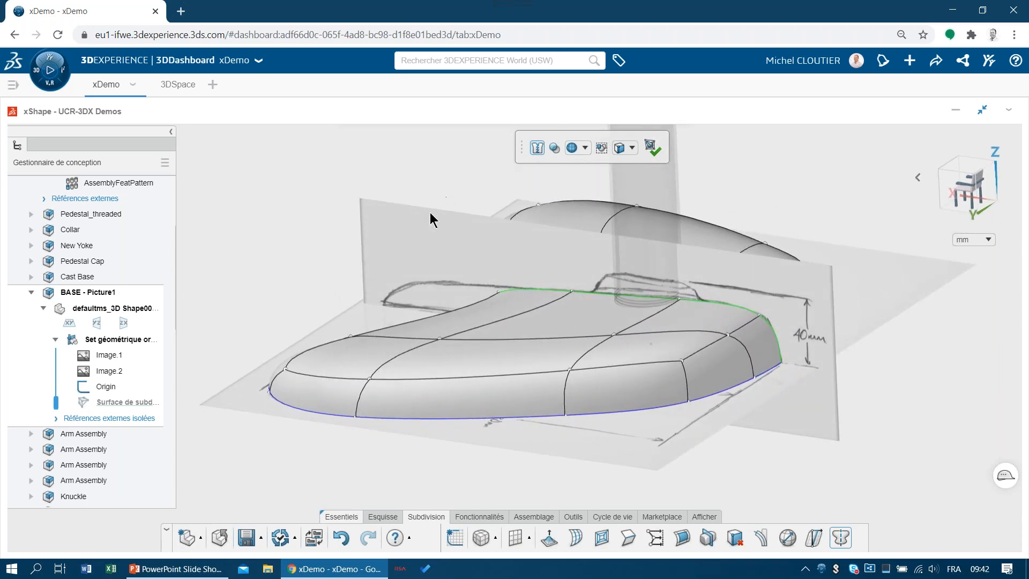
Hide the side sketch Image.2 and finish editing the subdivision surface
{"action": "left_click", "coordinate": [406, 246]}
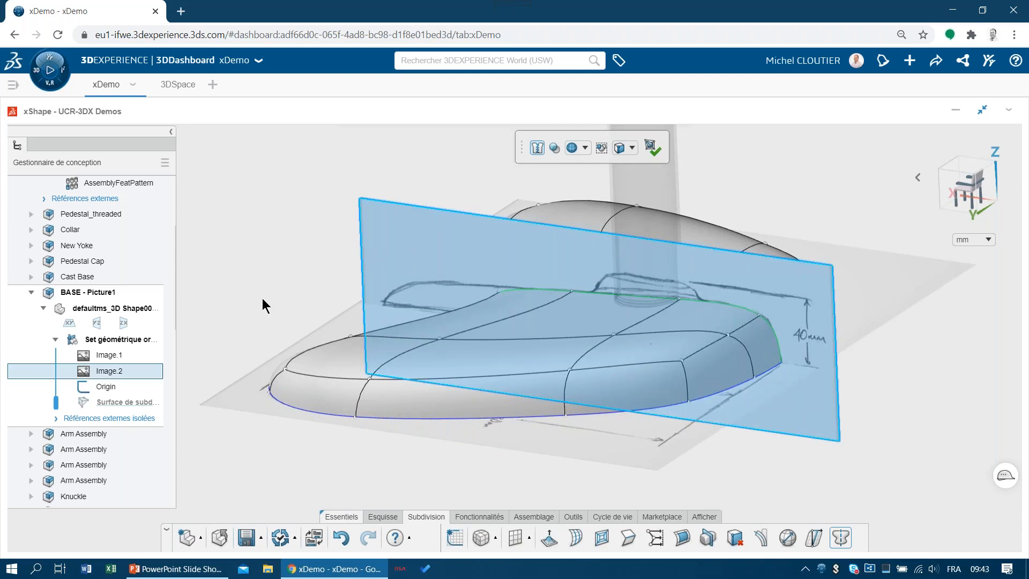
{"action": "left_click", "coordinate": [130, 375]}
{"action": "left_click", "coordinate": [153, 371]}
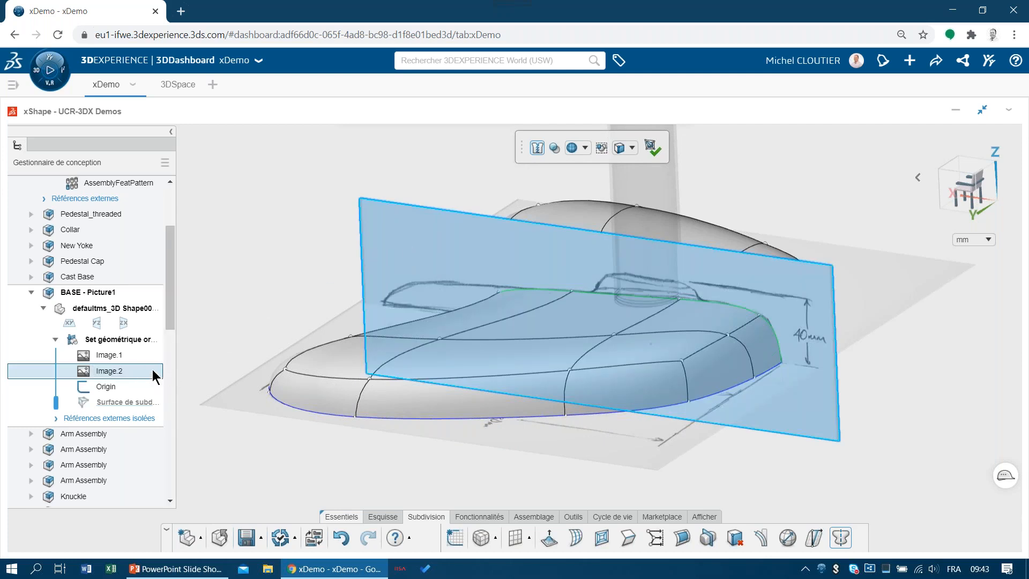
{"action": "left_click", "coordinate": [82, 373]}
{"action": "left_click", "coordinate": [83, 374]}
{"action": "left_click", "coordinate": [111, 346]}
{"action": "double_click", "coordinate": [286, 241]}
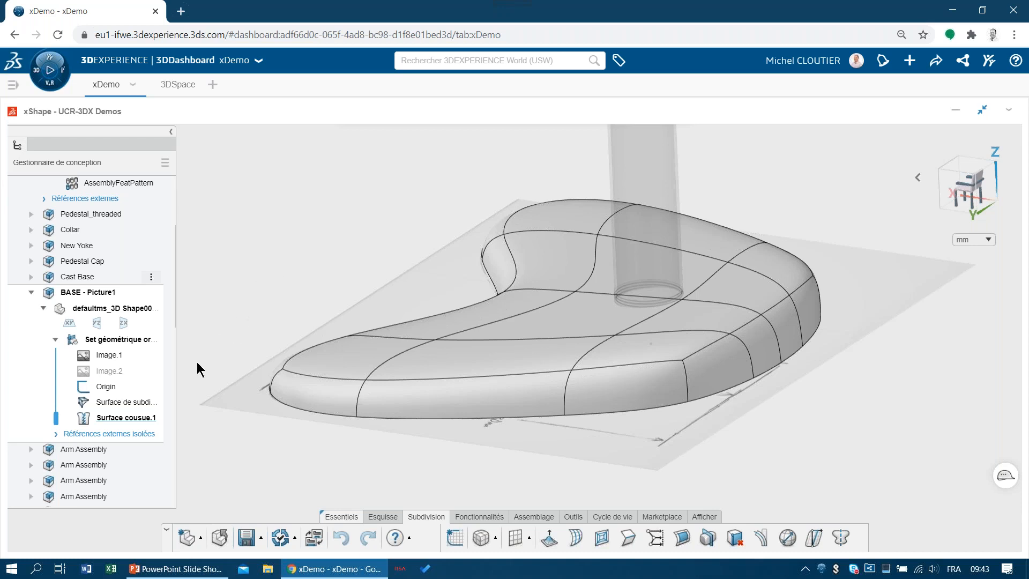
Reopen the subdivision surface for editing and run a draft analysis at 1 deg with the XY plane as pull direction
{"action": "left_click", "coordinate": [127, 403]}
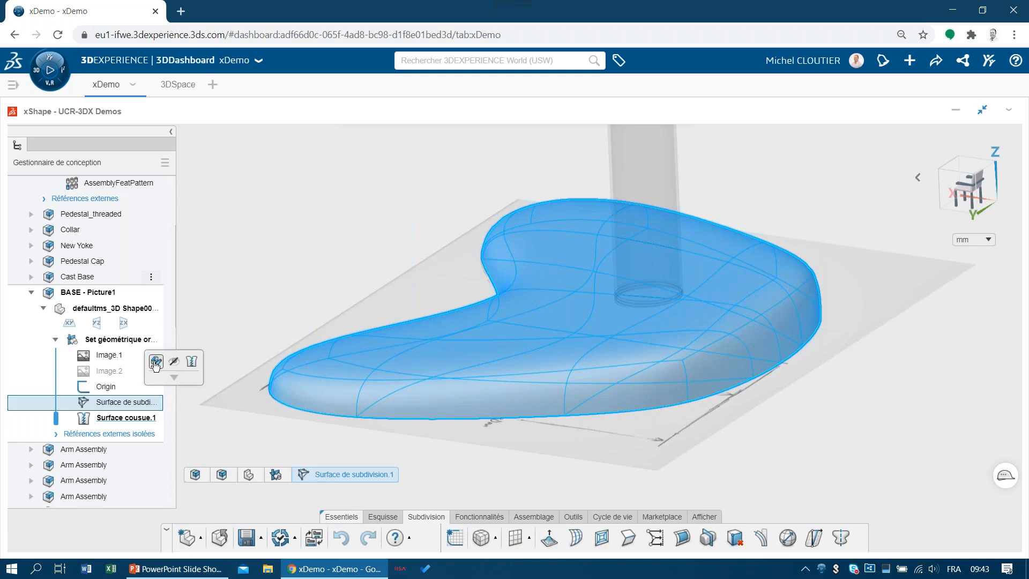
{"action": "left_click", "coordinate": [156, 363]}
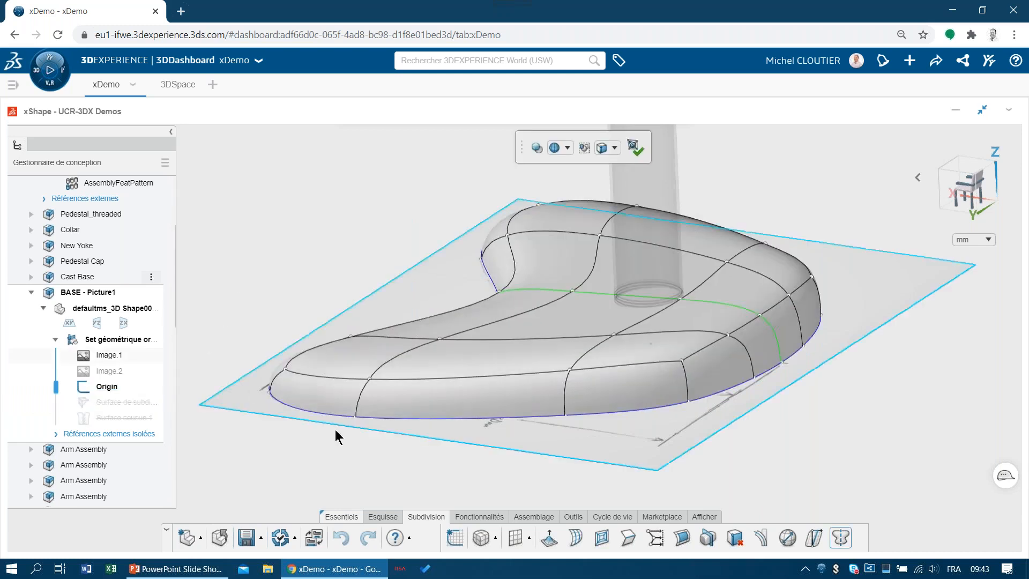
{"action": "left_click", "coordinate": [574, 517]}
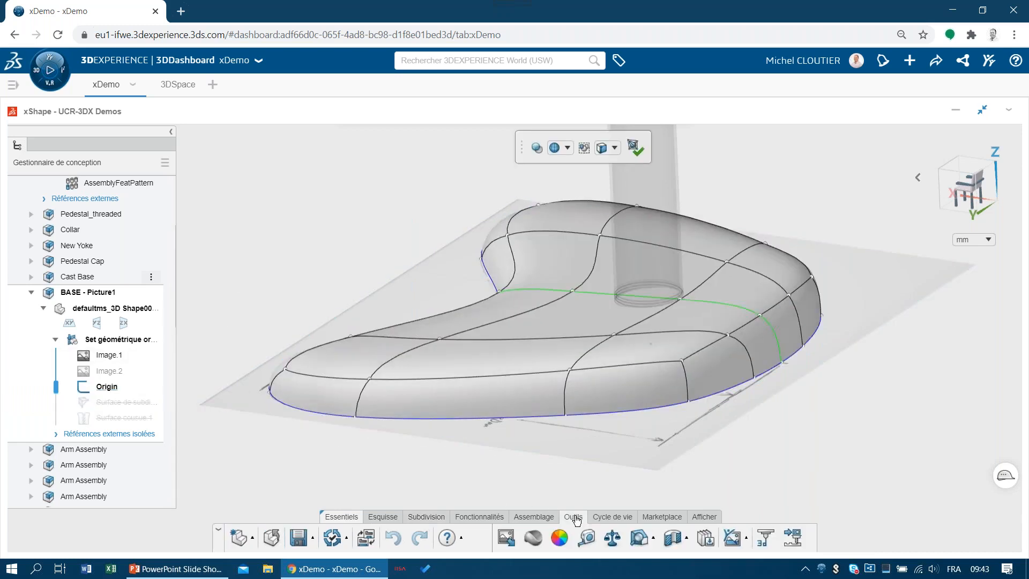
{"action": "left_click", "coordinate": [641, 541]}
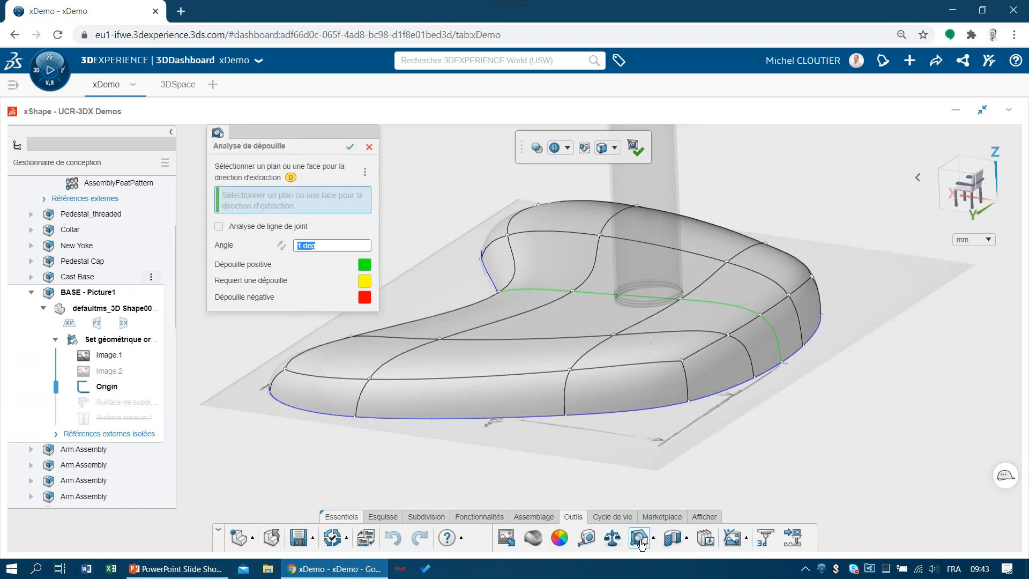
{"action": "left_click", "coordinate": [69, 323]}
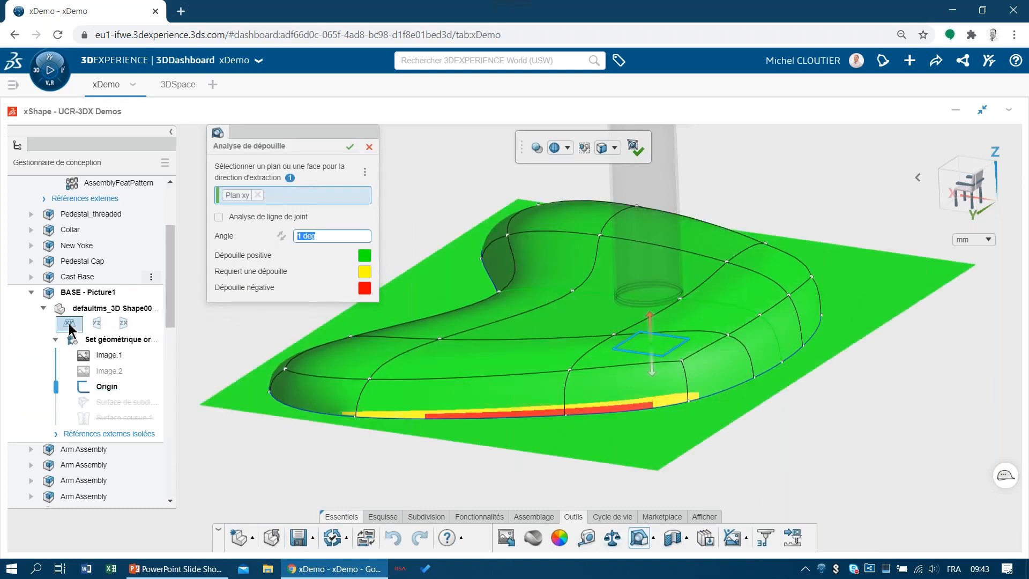
{"action": "left_click", "coordinate": [350, 147]}
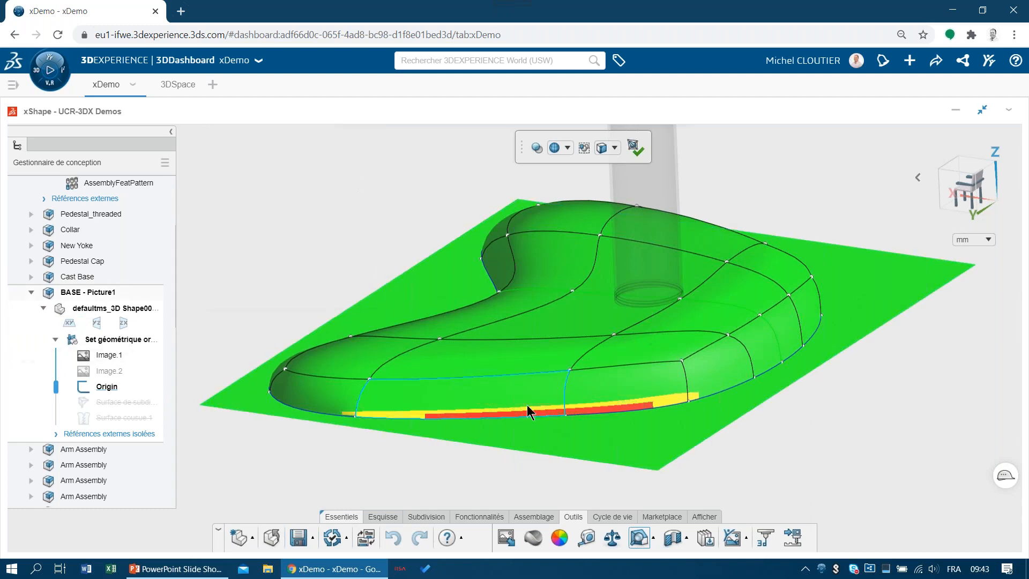
Shift the top face beside the outer side wall inward to give that wall positive draft
{"action": "middle_click_drag", "start_coordinate": [552, 415], "coordinate": [553, 412]}
{"action": "middle_click_drag", "start_coordinate": [619, 394], "coordinate": [619, 394]}
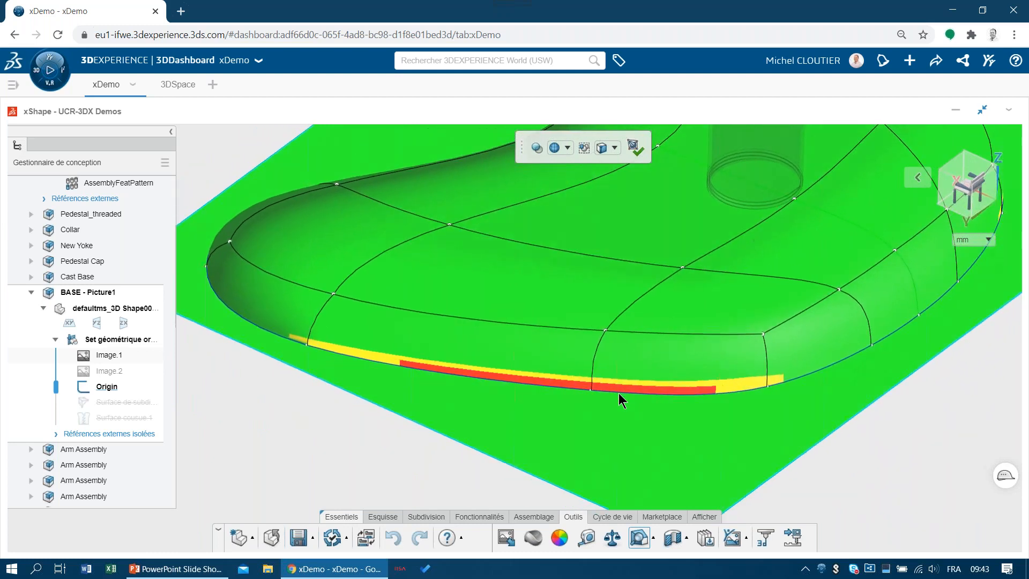
{"action": "left_click", "coordinate": [510, 284]}
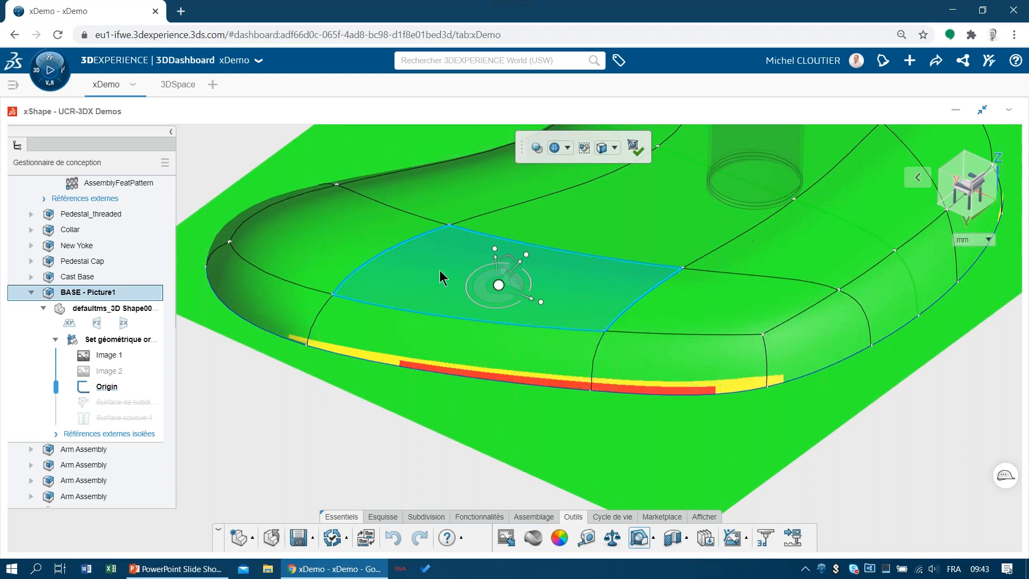
{"action": "left_click_drag", "start_coordinate": [521, 266], "coordinate": [555, 269]}
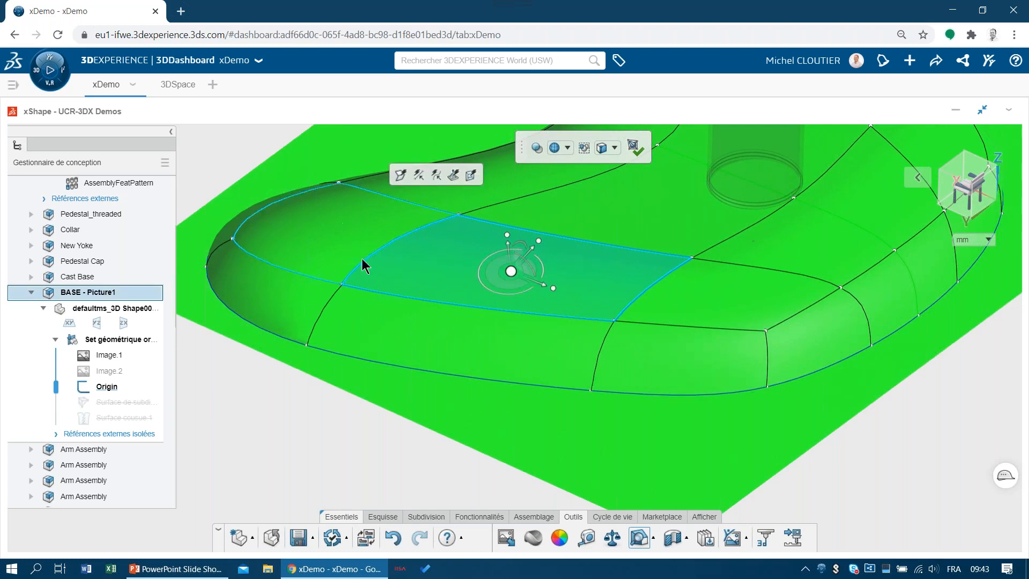
{"action": "left_click", "coordinate": [391, 432]}
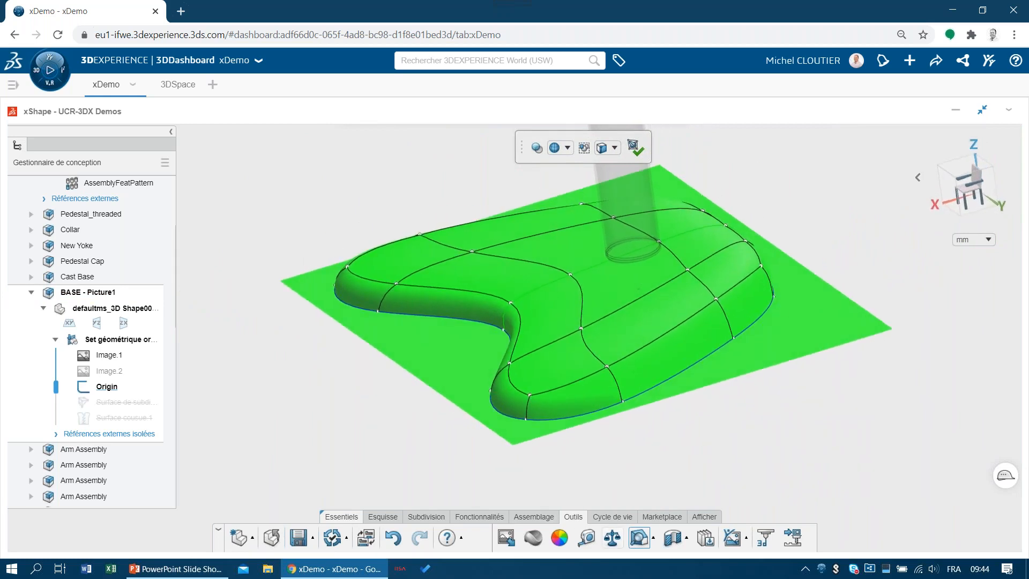
Turn off the draft analysis display and finish editing the subdivision surface
{"action": "left_click", "coordinate": [638, 542]}
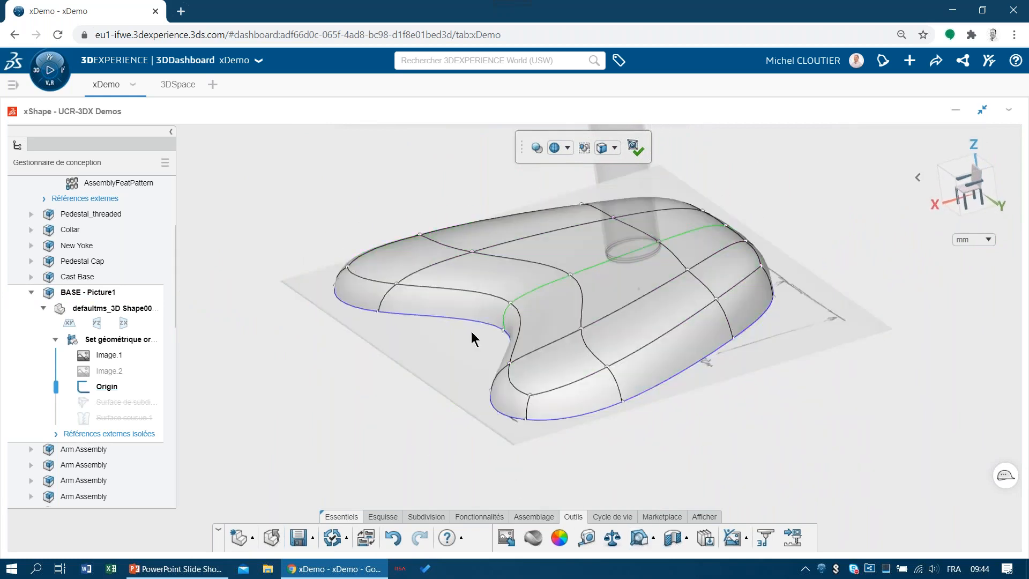
{"action": "left_click", "coordinate": [634, 149]}
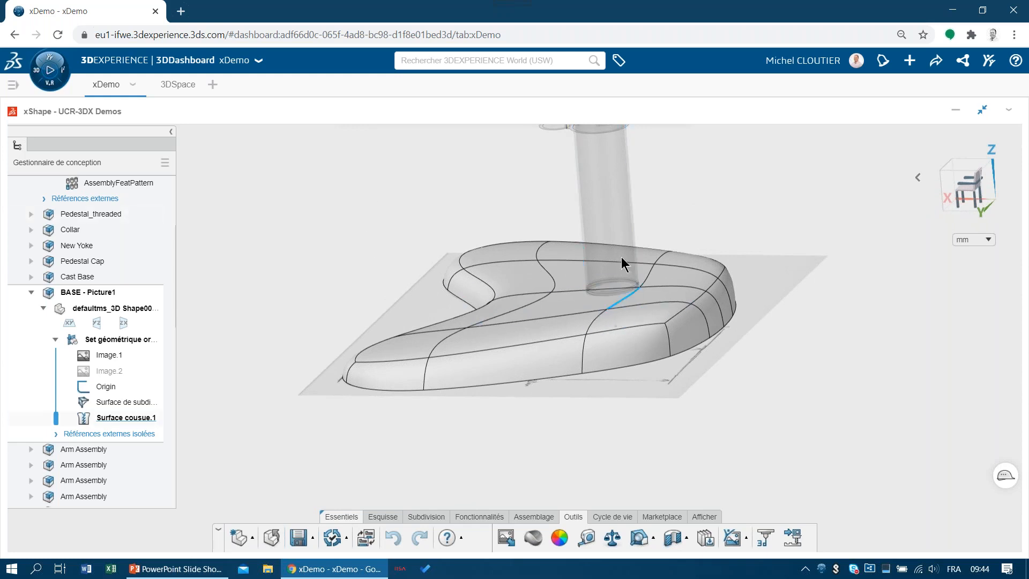
Show the side sketch Image.2 again and hide the base's surface body
{"action": "left_click", "coordinate": [78, 371]}
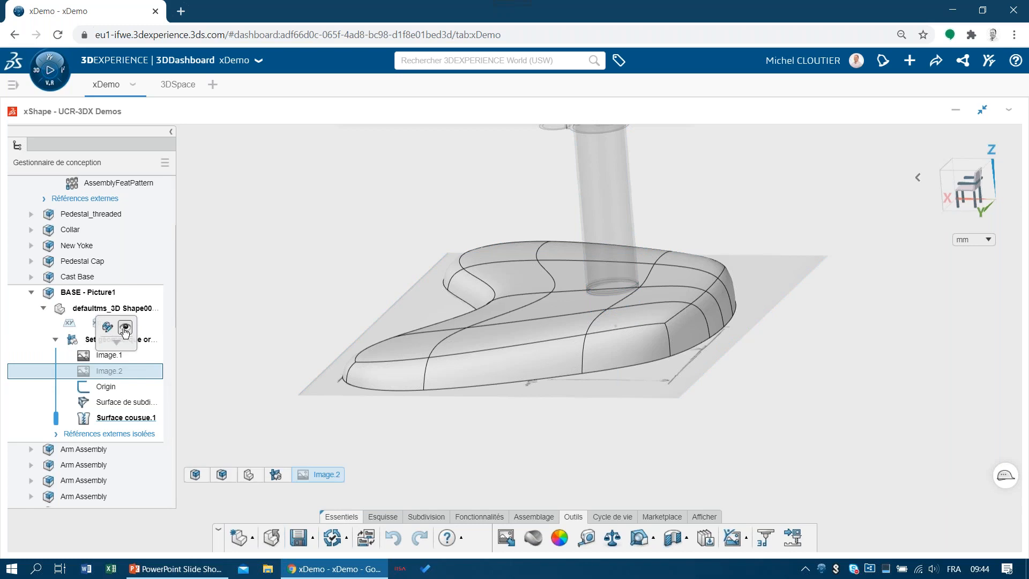
{"action": "left_click", "coordinate": [123, 333]}
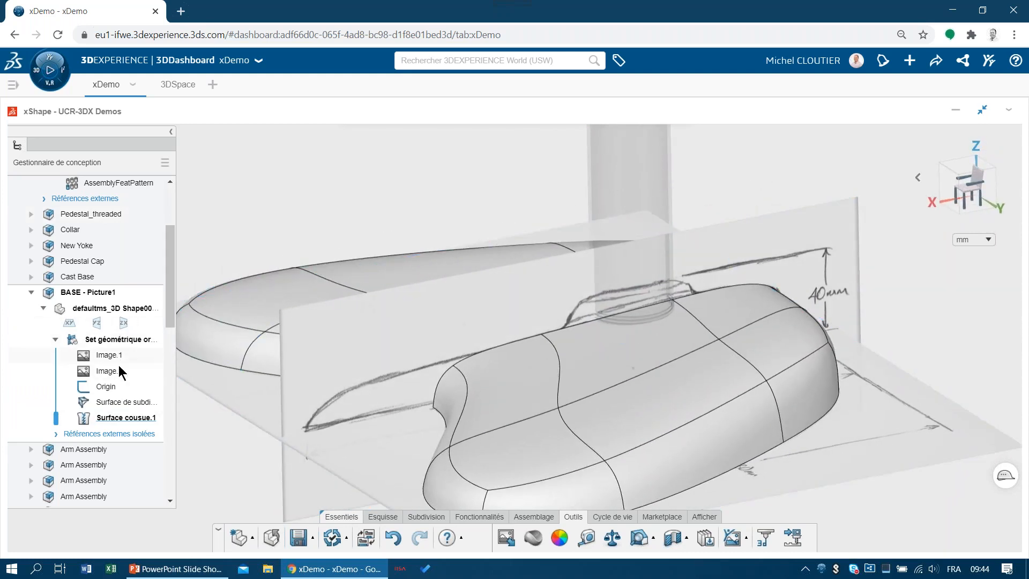
{"action": "left_click", "coordinate": [527, 440]}
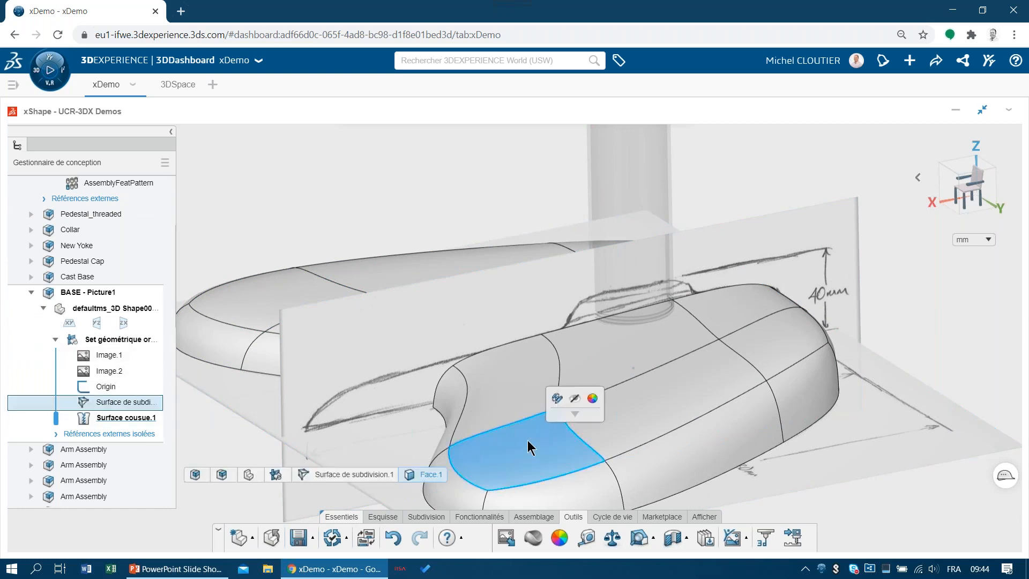
{"action": "left_click", "coordinate": [575, 398]}
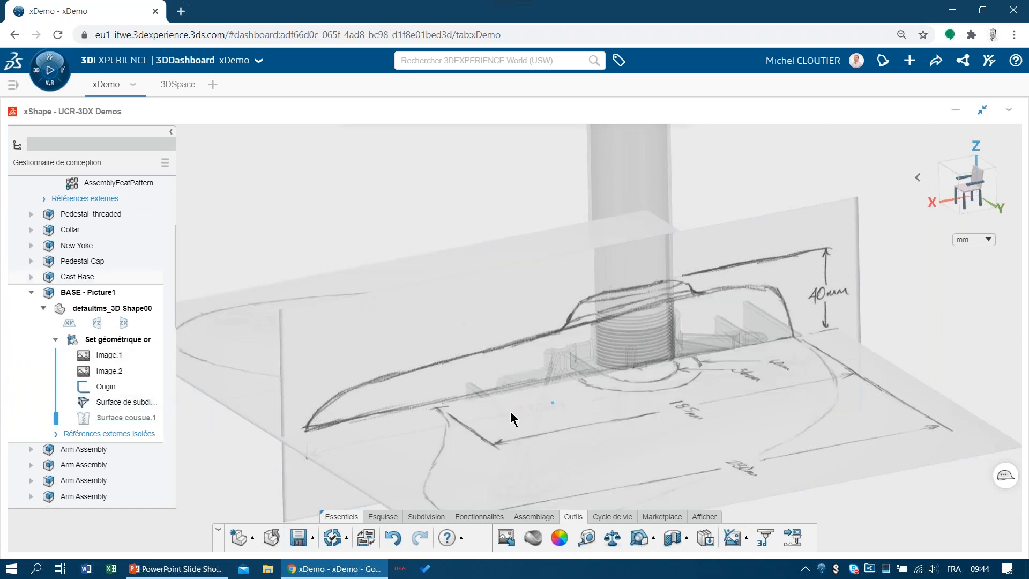
{"action": "left_click", "coordinate": [426, 517]}
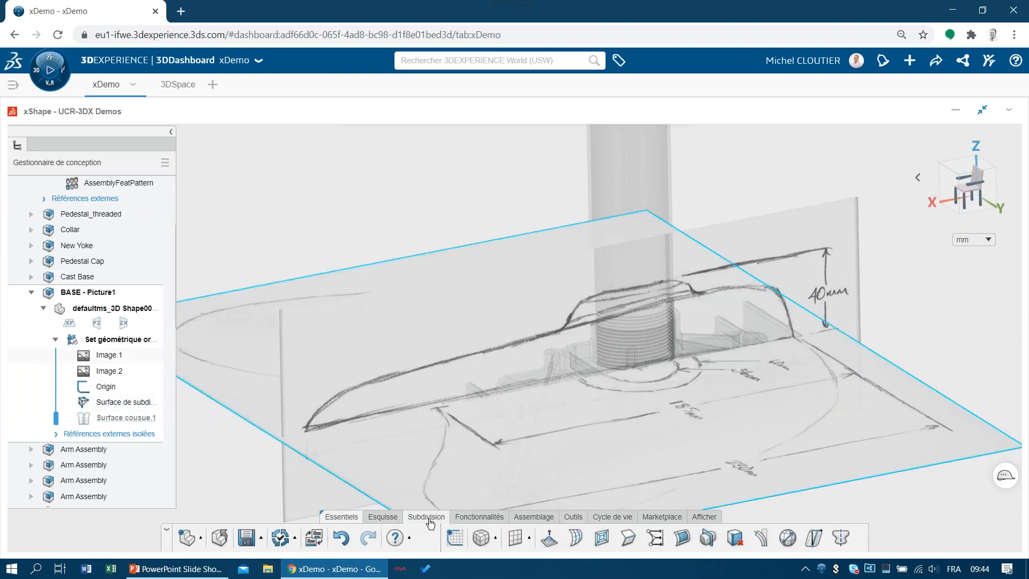
Create a subdivision cylinder at the base of the pedestal with 4 sections around, 2 along its height and 1 on the cap
{"action": "left_click", "coordinate": [496, 540]}
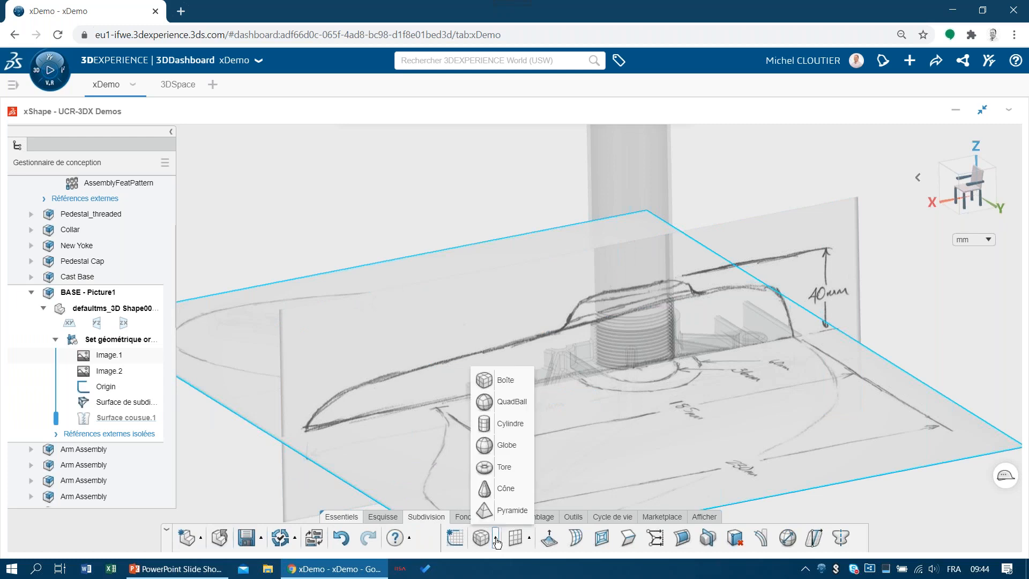
{"action": "left_click", "coordinate": [505, 425]}
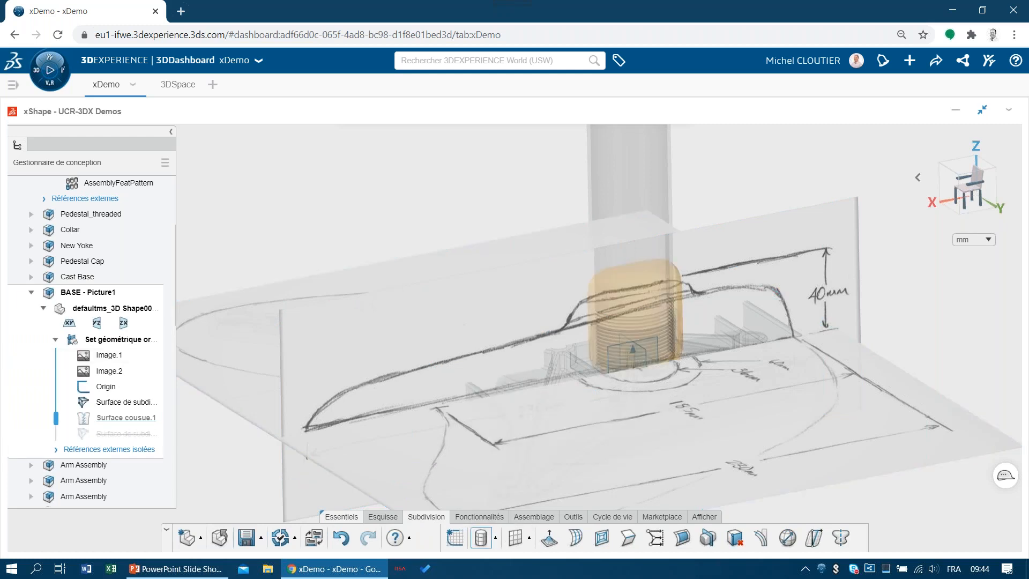
{"action": "left_click", "coordinate": [635, 368]}
{"action": "left_click", "coordinate": [605, 410]}
{"action": "left_click", "coordinate": [606, 410]}
{"action": "left_click", "coordinate": [605, 410]}
{"action": "left_click", "coordinate": [605, 410]}
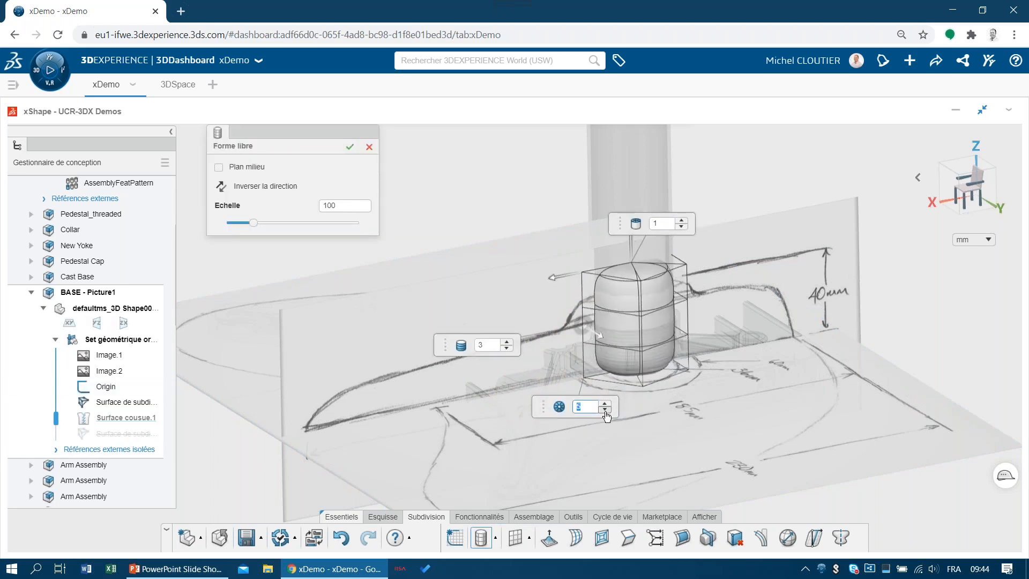
{"action": "left_click", "coordinate": [606, 410]}
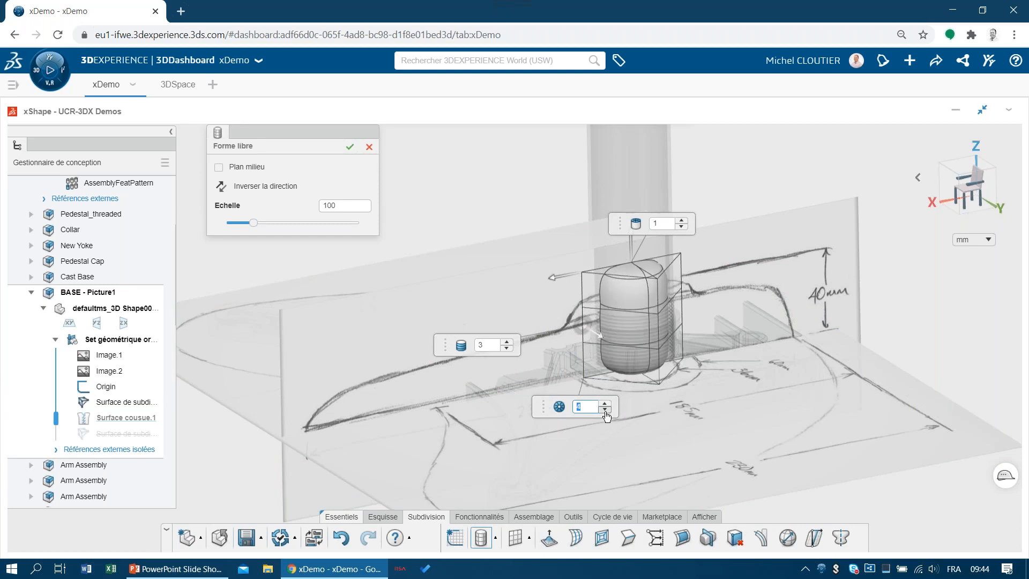
{"action": "left_click", "coordinate": [507, 348]}
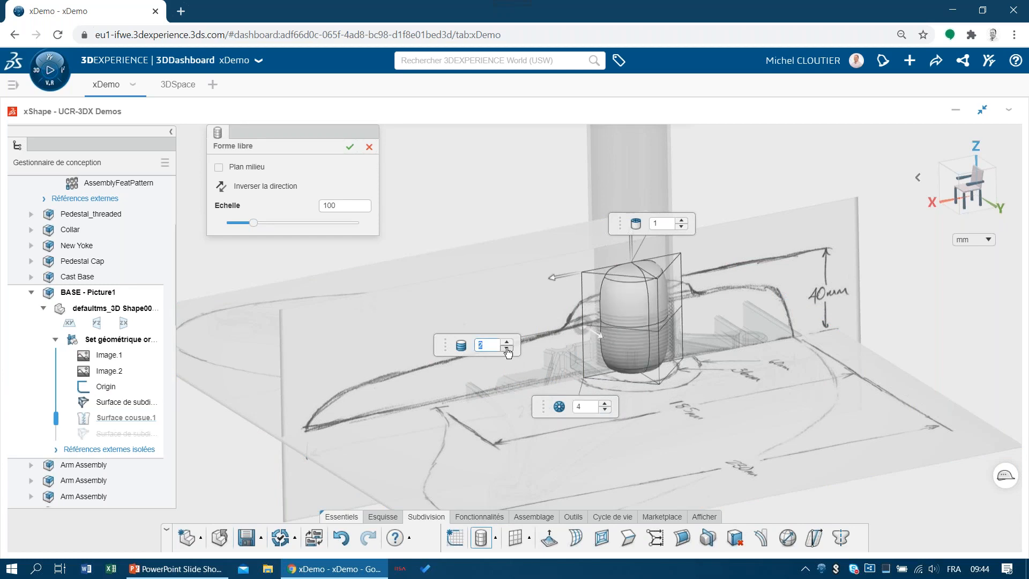
{"action": "left_click", "coordinate": [351, 150]}
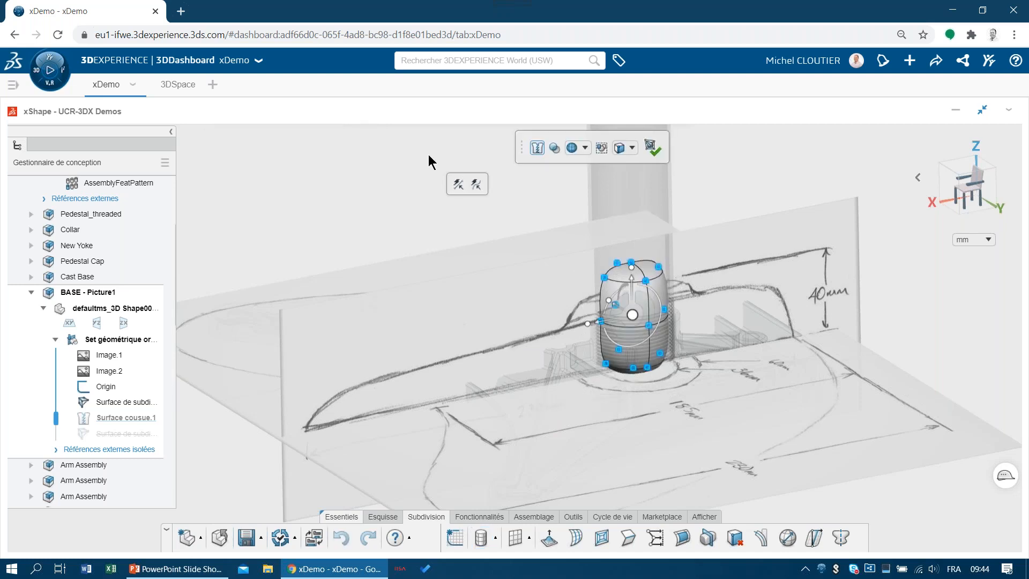
Resize the cylinder by distance with uniform scale, setting the span across its sides to 60 mm to match the top sketch
{"action": "left_click", "coordinate": [371, 175]}
{"action": "key", "text": "space"}
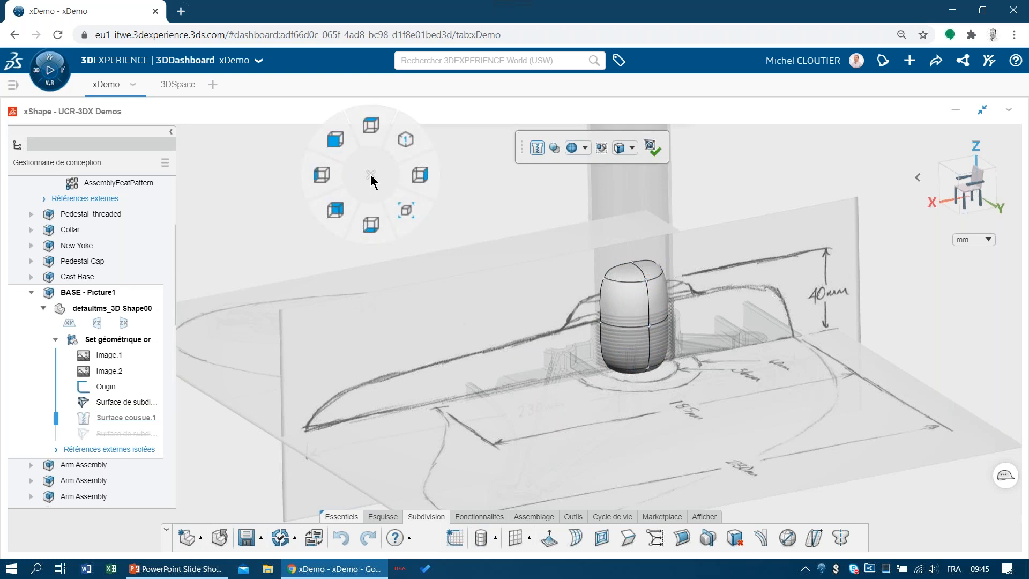
{"action": "left_click", "coordinate": [372, 147]}
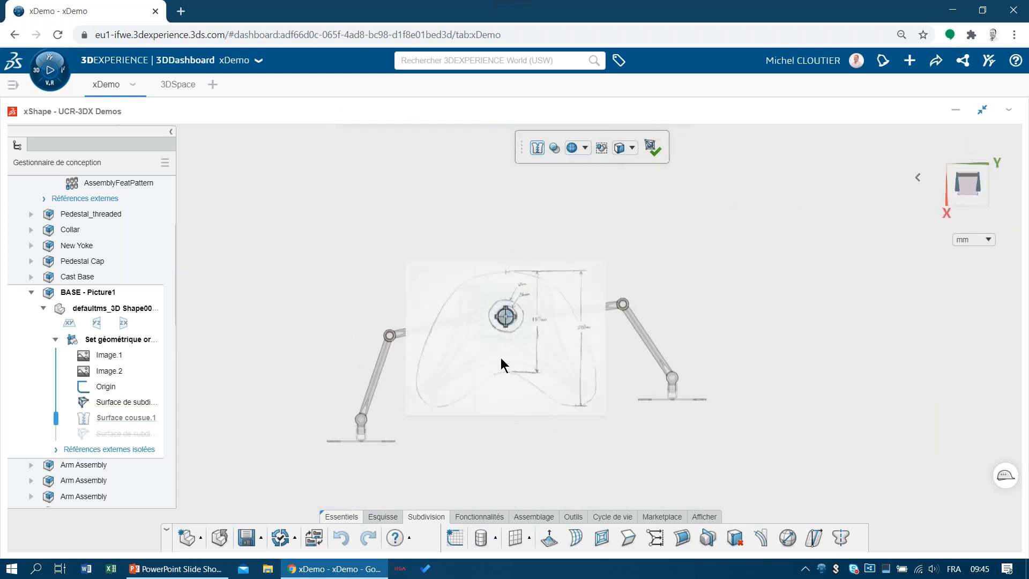
{"action": "scroll", "coordinate": [499, 330], "scroll_direction": "up", "scroll_amount": 5}
{"action": "middle_click_drag", "start_coordinate": [567, 332], "coordinate": [597, 397]}
{"action": "scroll", "coordinate": [574, 304], "scroll_direction": "up", "scroll_amount": 3}
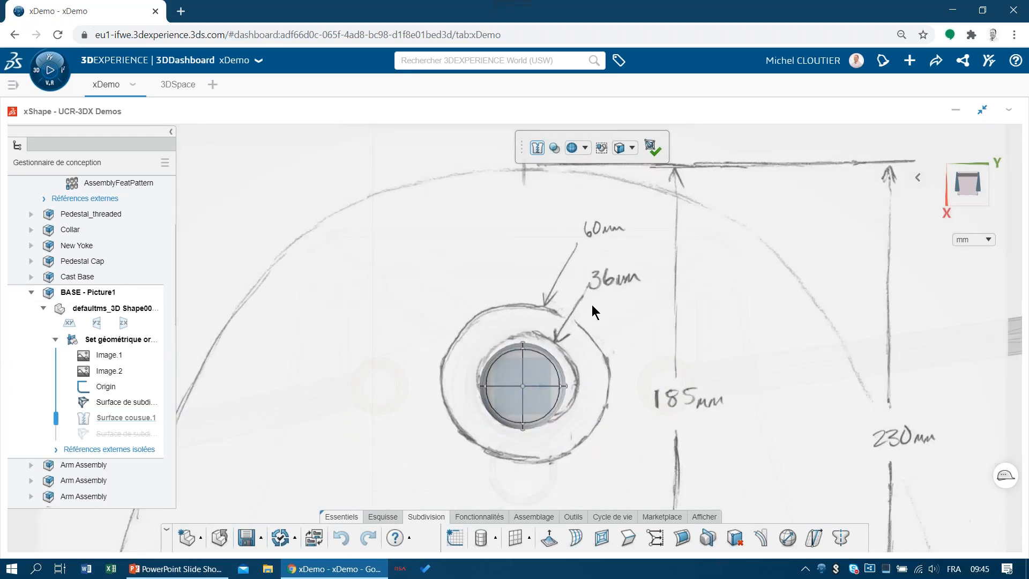
{"action": "middle_click_drag", "start_coordinate": [609, 323], "coordinate": [627, 289]}
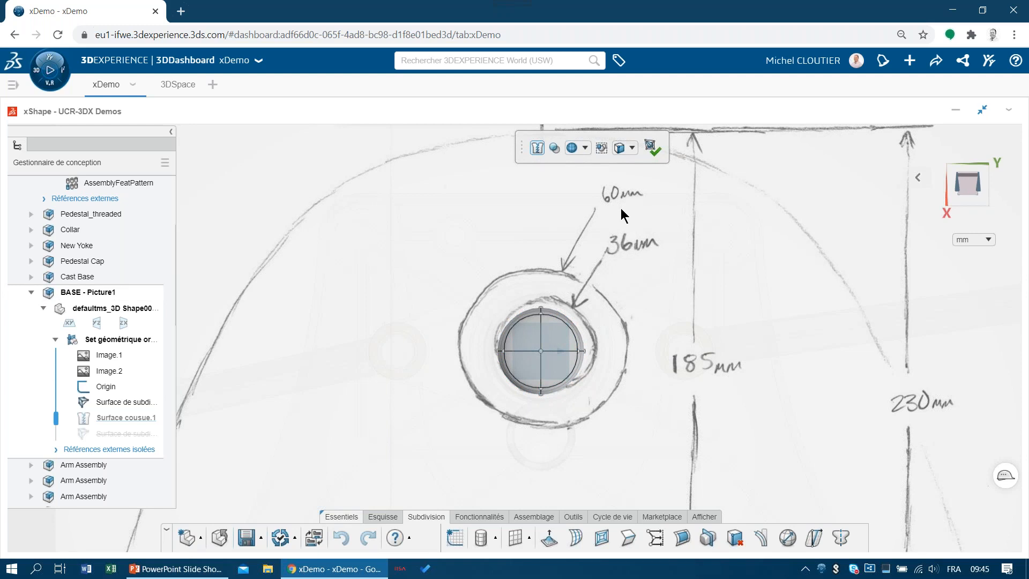
{"action": "left_click", "coordinate": [789, 538]}
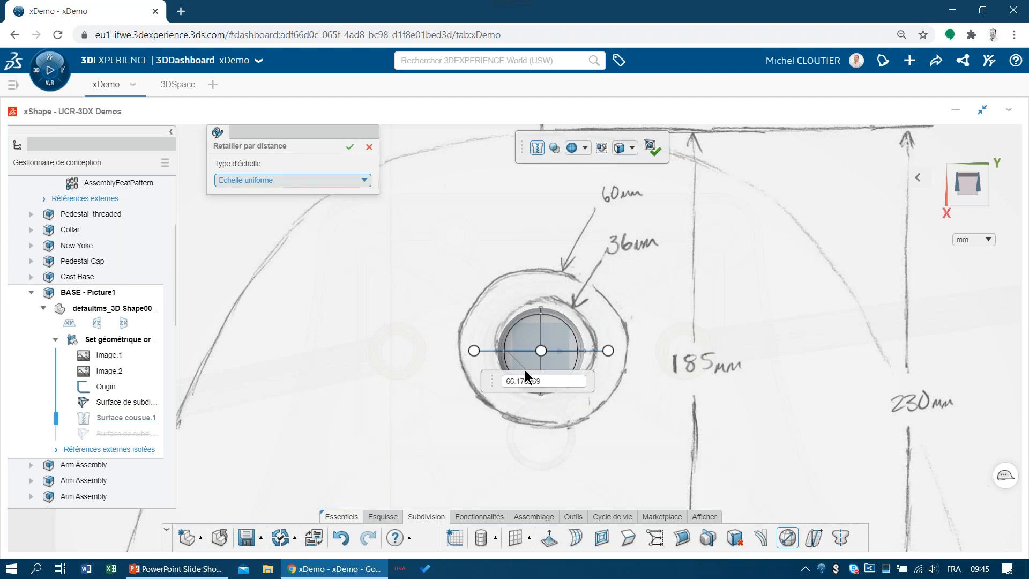
{"action": "scroll", "coordinate": [561, 346], "scroll_direction": "up", "scroll_amount": 2}
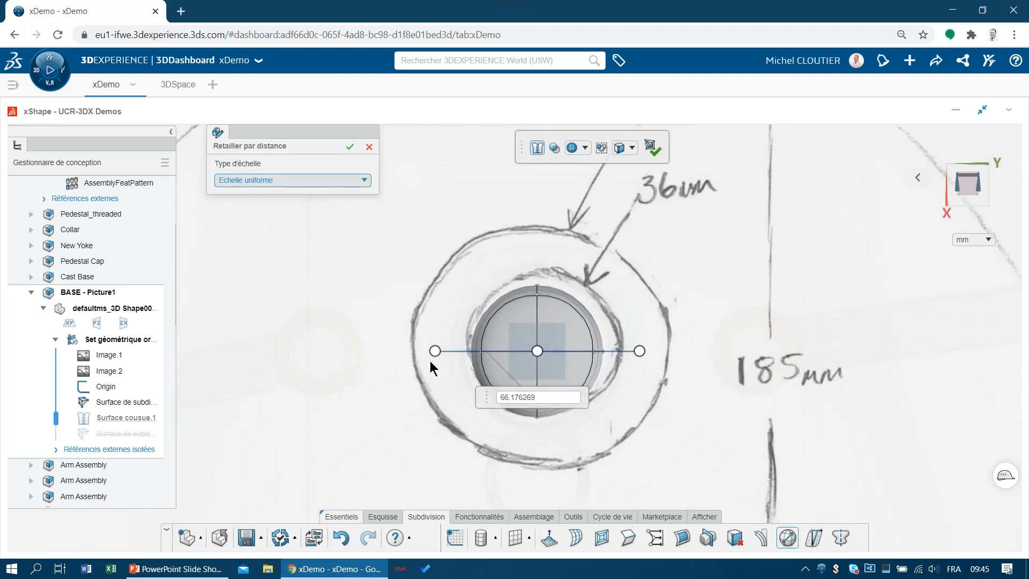
{"action": "left_click_drag", "start_coordinate": [435, 352], "coordinate": [474, 352]}
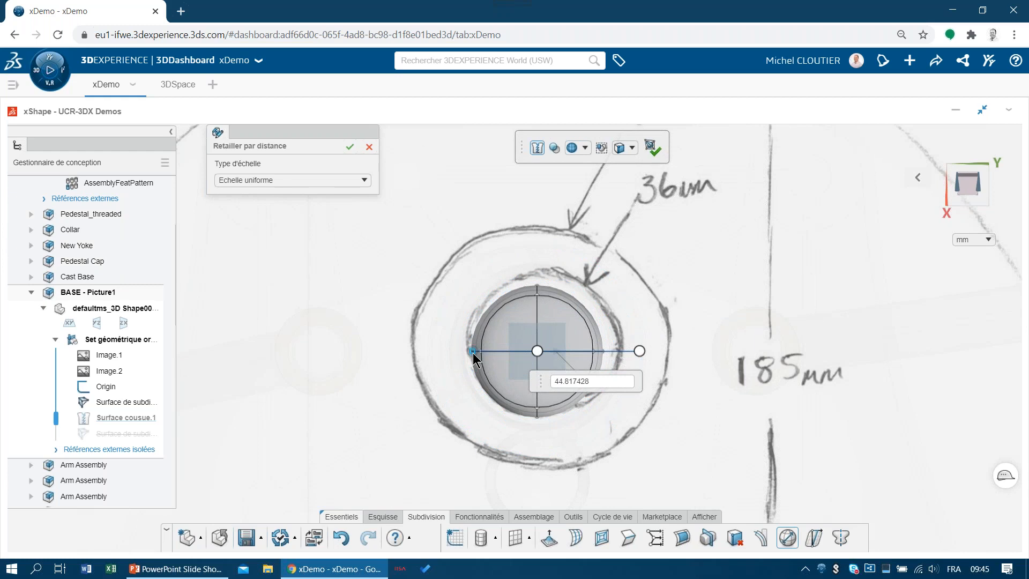
{"action": "left_click_drag", "start_coordinate": [642, 350], "coordinate": [607, 349]}
{"action": "left_click", "coordinate": [581, 385]}
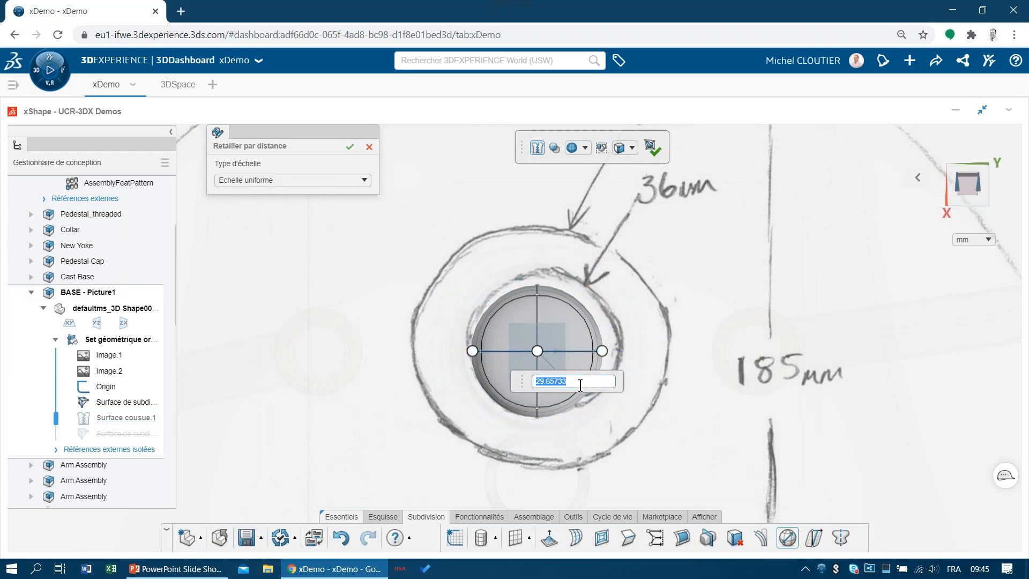
{"action": "type", "text": "60"}
{"action": "key", "text": "Return"}
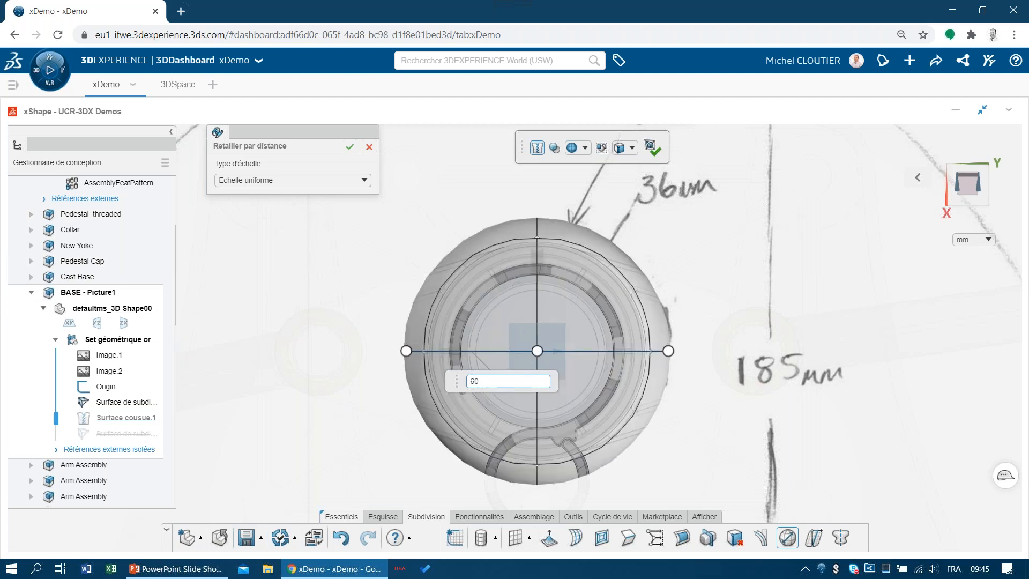
{"action": "scroll", "coordinate": [539, 367], "scroll_direction": "down", "scroll_amount": 1}
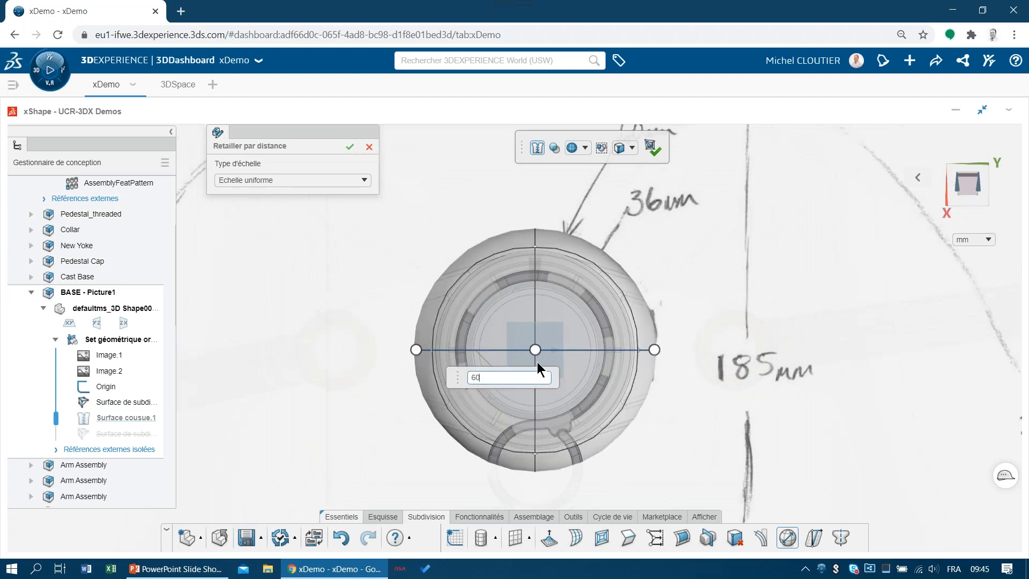
{"action": "left_click", "coordinate": [349, 147]}
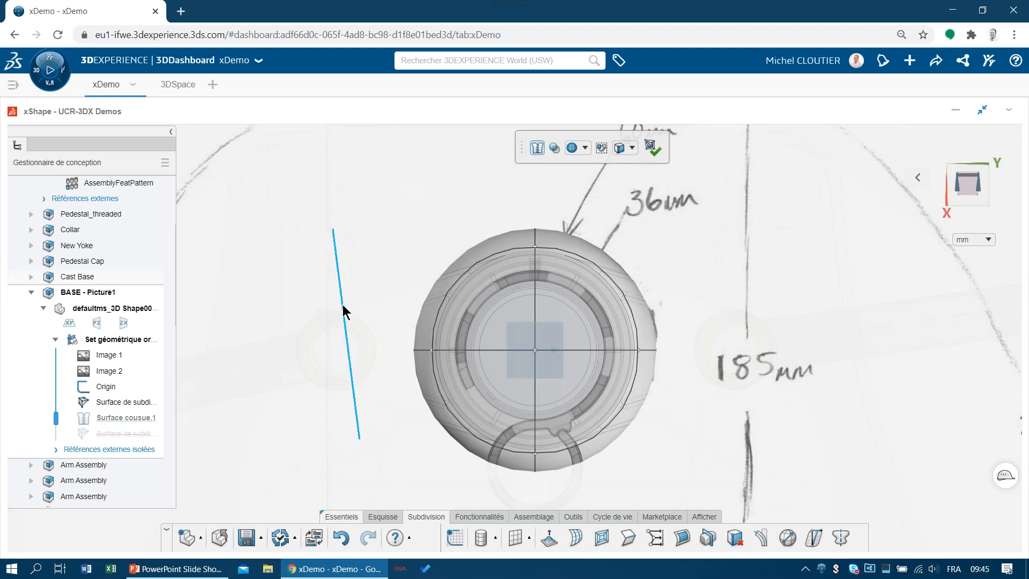
Move the cylinder's bottom points up and its top points down to match the collar outline in the side sketch
{"action": "scroll", "coordinate": [346, 314], "scroll_direction": "down", "scroll_amount": 3}
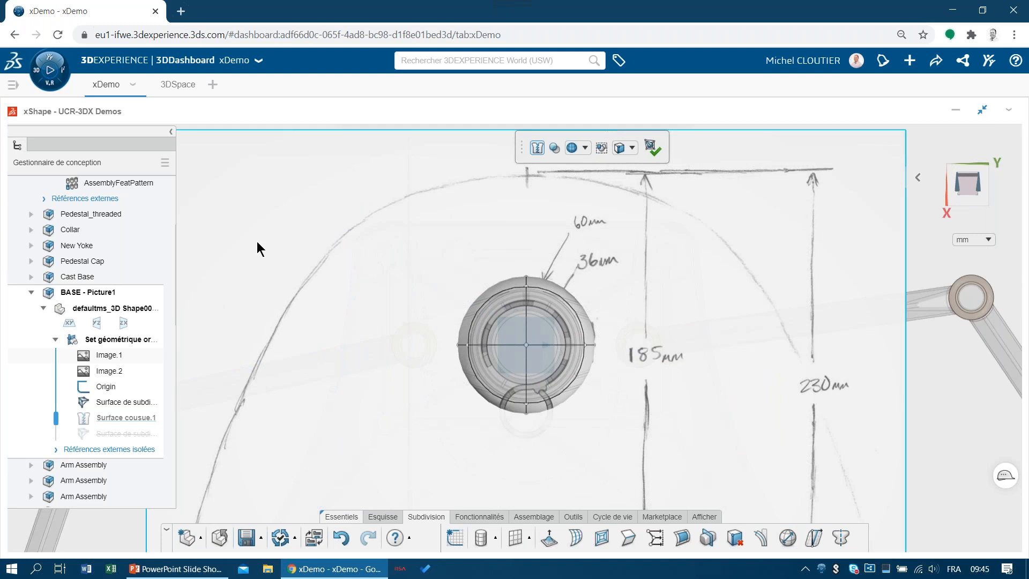
{"action": "right_click_drag", "start_coordinate": [257, 244], "coordinate": [303, 247]}
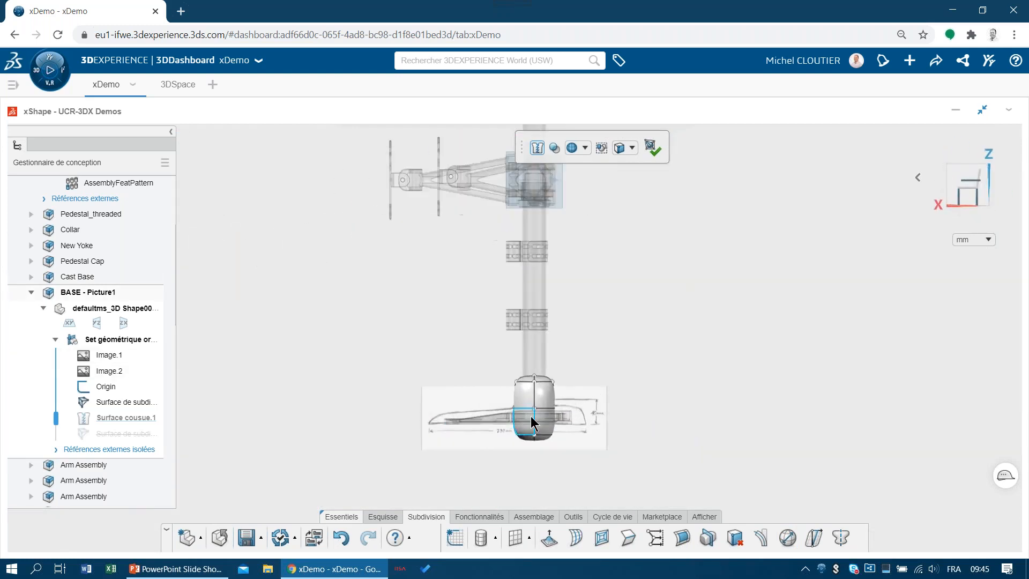
{"action": "scroll", "coordinate": [632, 349], "scroll_direction": "up", "scroll_amount": 4}
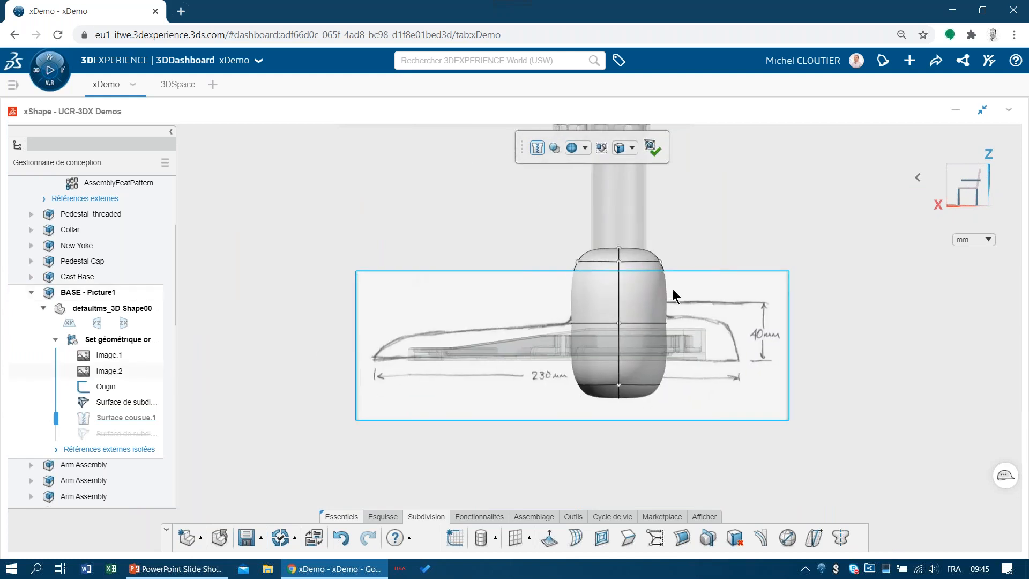
{"action": "left_click_drag", "start_coordinate": [695, 492], "coordinate": [496, 388]}
{"action": "left_click_drag", "start_coordinate": [600, 454], "coordinate": [599, 394]}
{"action": "left_click_drag", "start_coordinate": [691, 204], "coordinate": [499, 275]}
{"action": "left_click_drag", "start_coordinate": [600, 243], "coordinate": [597, 326]}
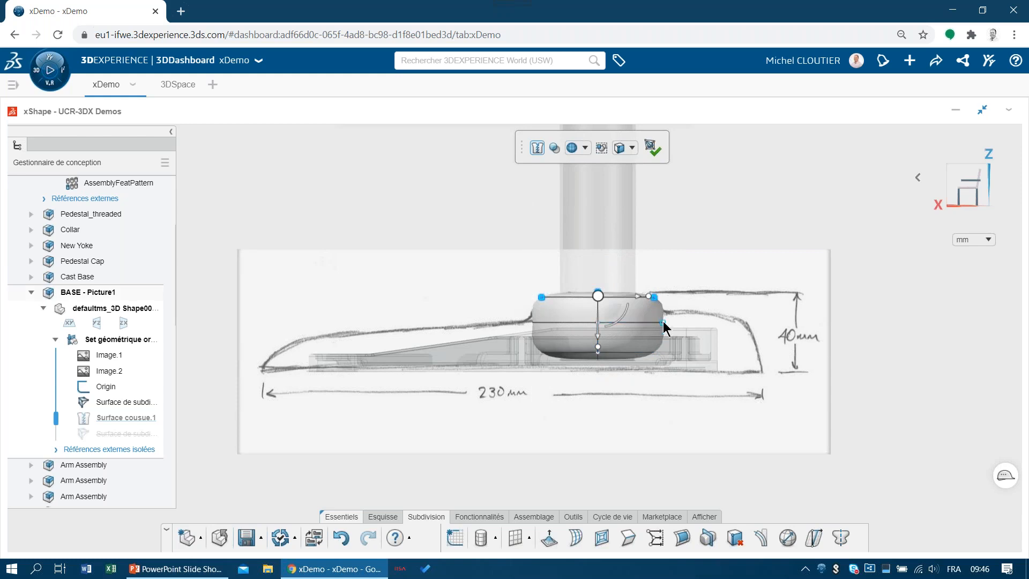
Restrict selection to edges and delete the horizontal edge around the middle of the collar body
{"action": "scroll", "coordinate": [603, 318], "scroll_direction": "up", "scroll_amount": 3}
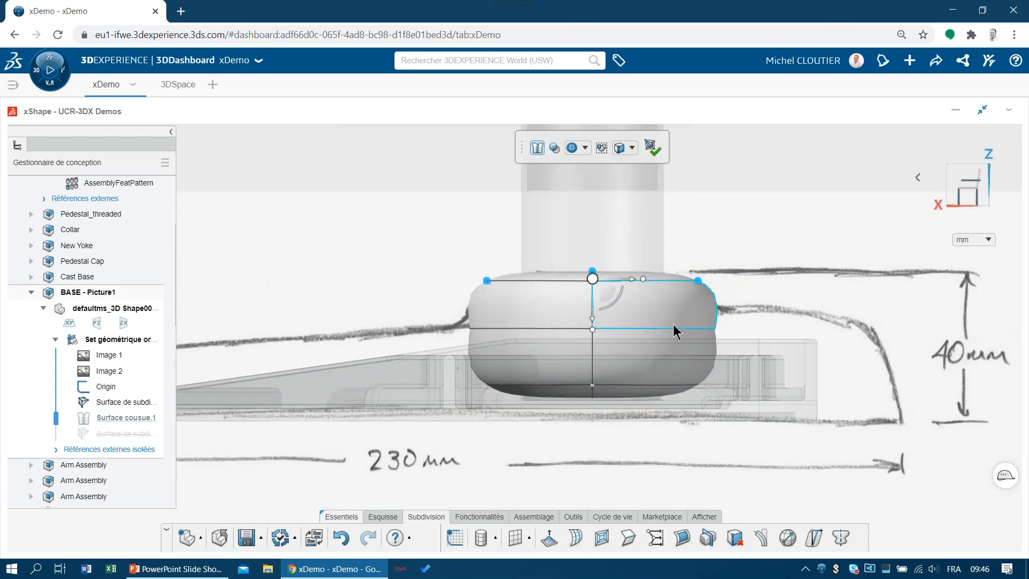
{"action": "left_click", "coordinate": [633, 148]}
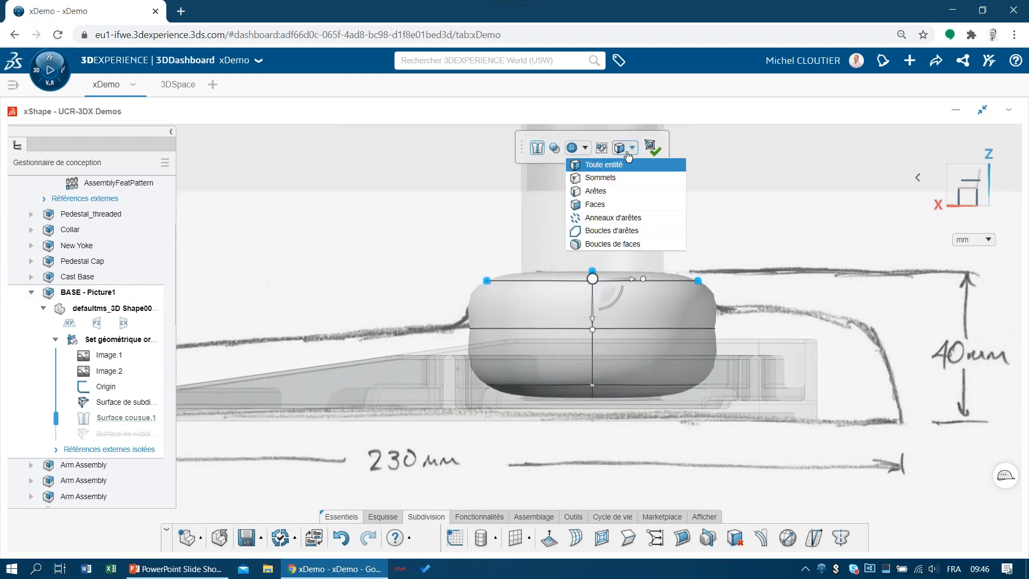
{"action": "left_click", "coordinate": [628, 191]}
{"action": "left_click", "coordinate": [634, 330]}
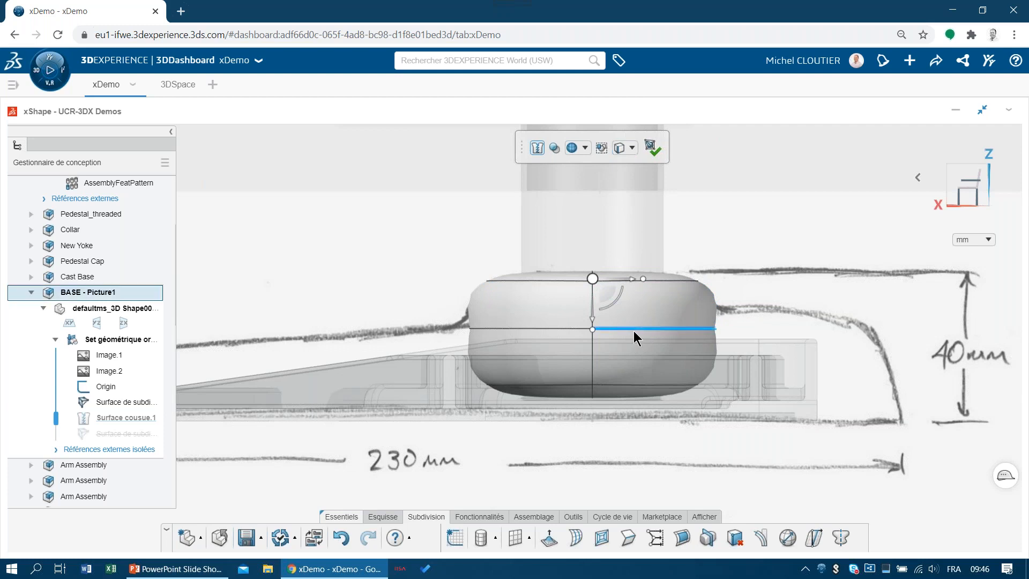
{"action": "key", "text": "Delete"}
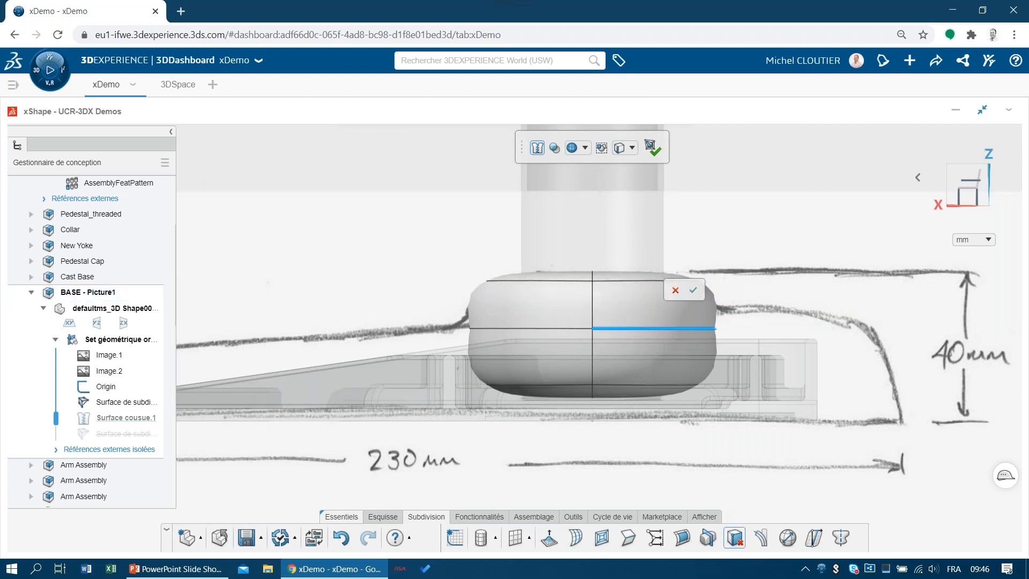
{"action": "left_click", "coordinate": [693, 291]}
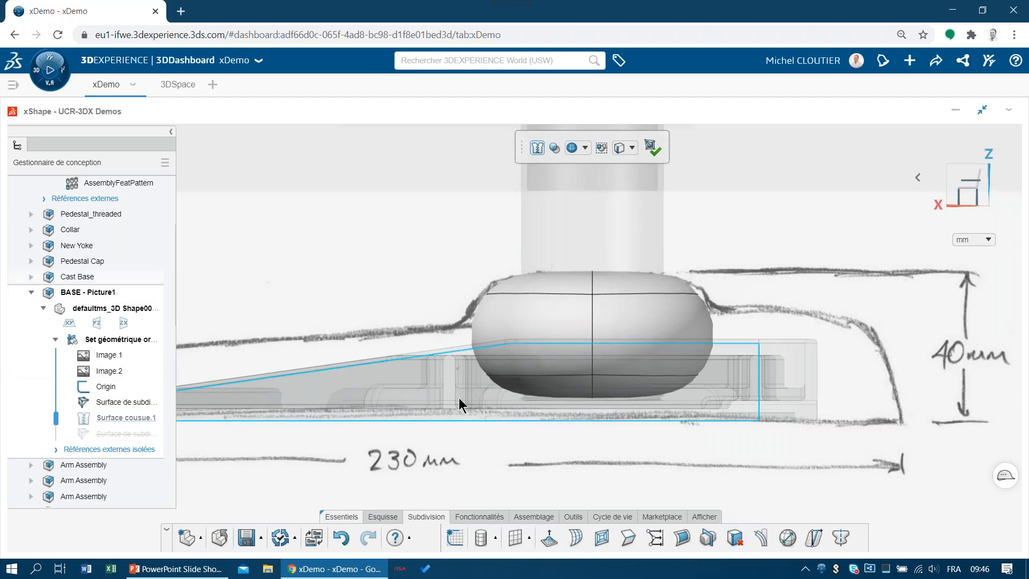
Finish editing the collar's subdivision surface and show the base's surface body Surface cousue.1 again
{"action": "left_click", "coordinate": [551, 375]}
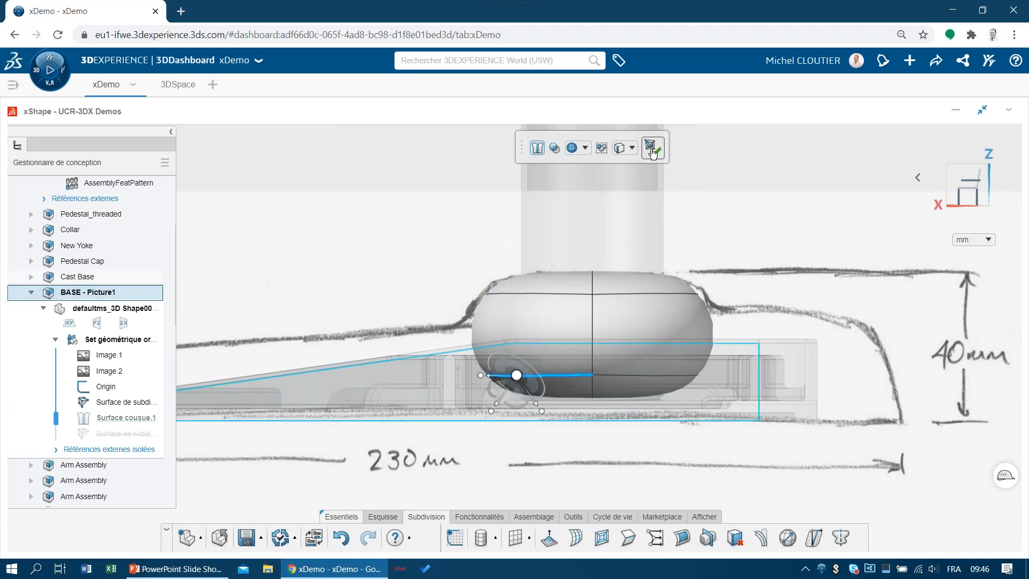
{"action": "left_click", "coordinate": [749, 190]}
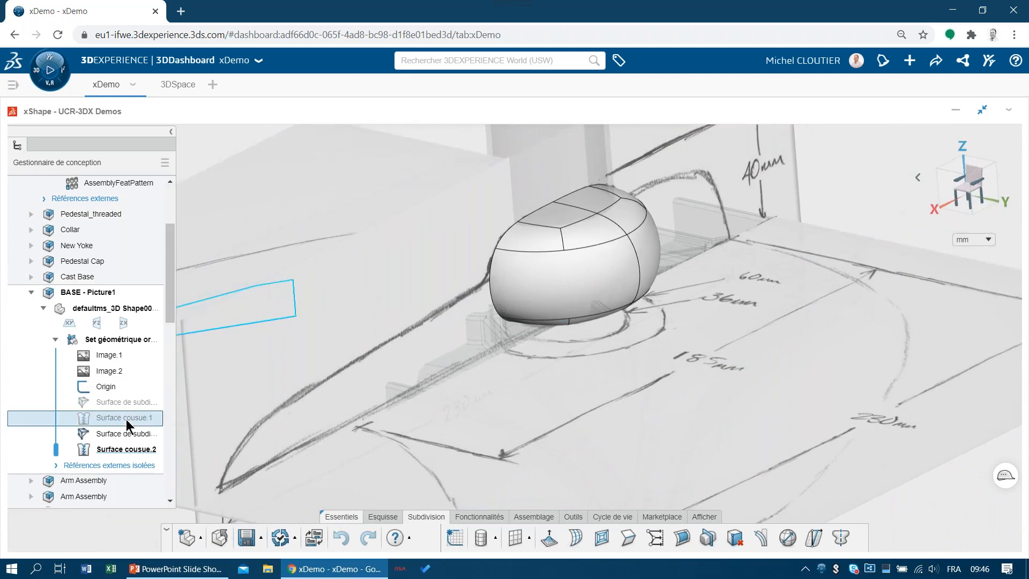
{"action": "left_click", "coordinate": [80, 424]}
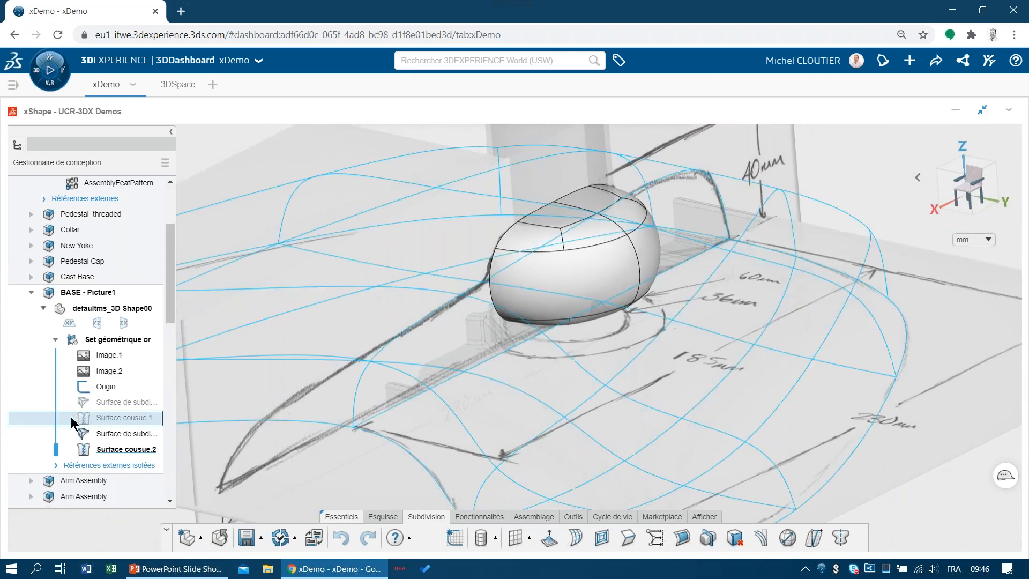
{"action": "right_click", "coordinate": [60, 420]}
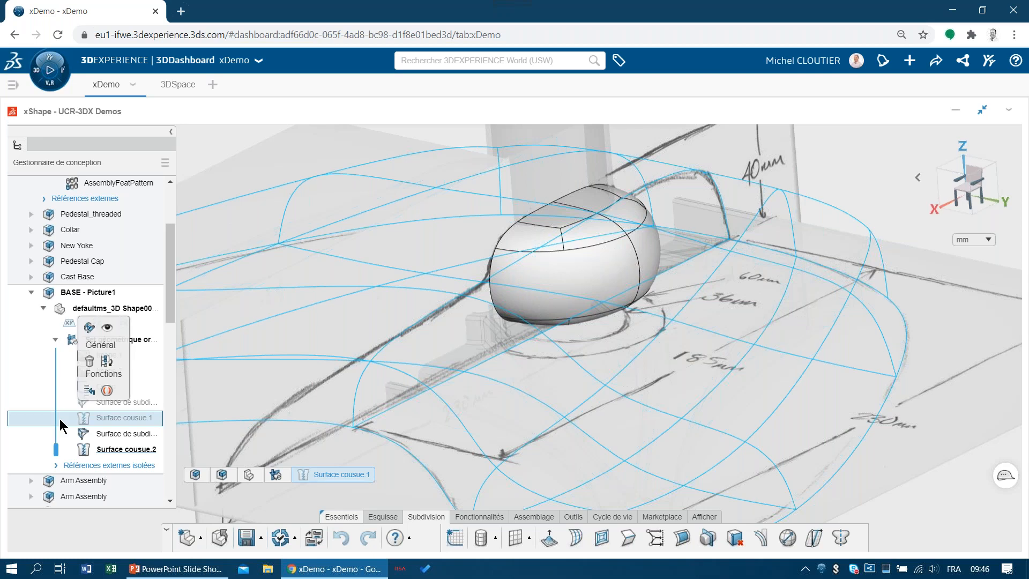
{"action": "left_click", "coordinate": [108, 329]}
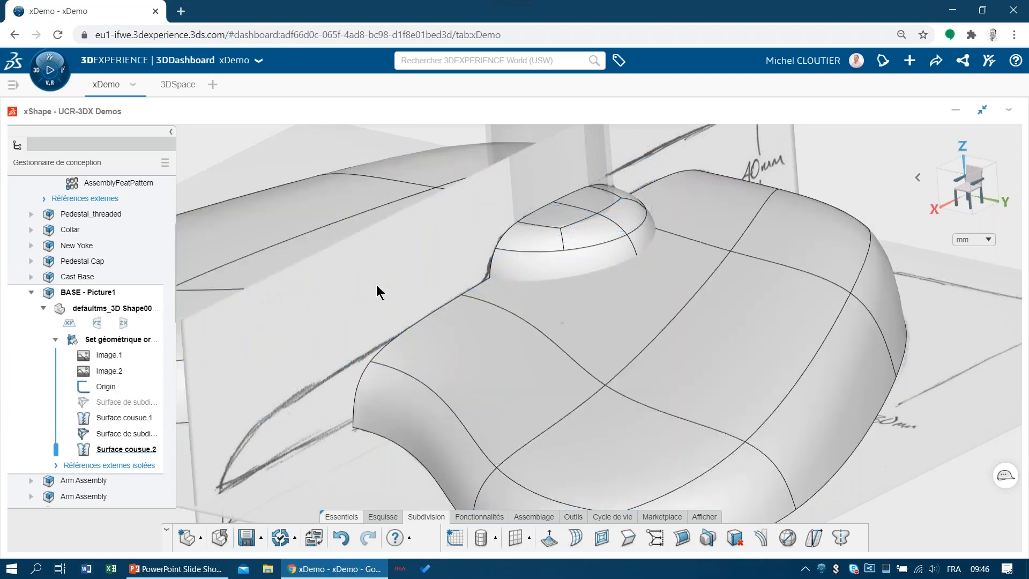
Hide the reference sketches Image.1 and Image.2 and bring up the feature modelling commands
{"action": "scroll", "coordinate": [604, 329], "scroll_direction": "down", "scroll_amount": 3}
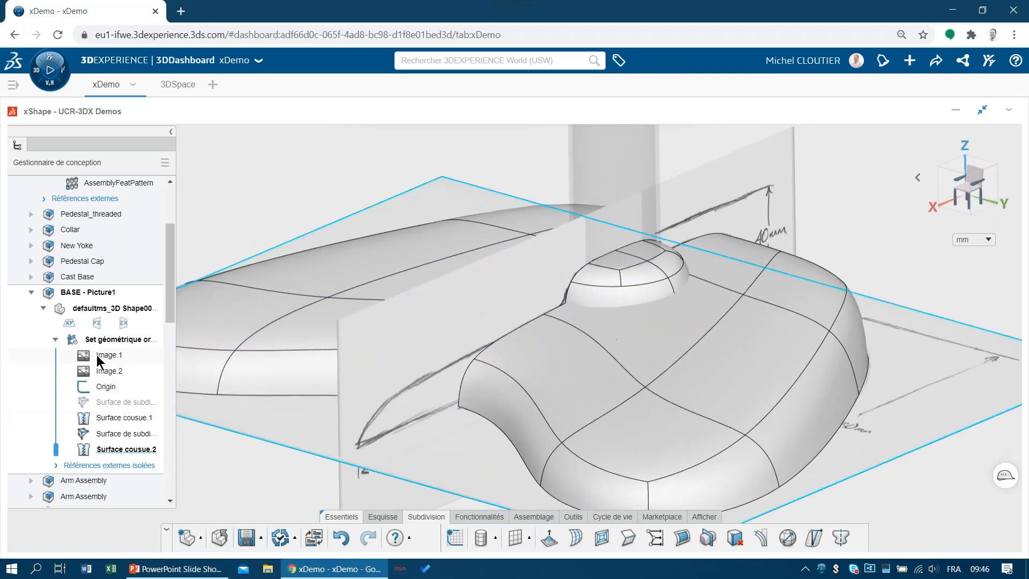
{"action": "left_click", "coordinate": [87, 358]}
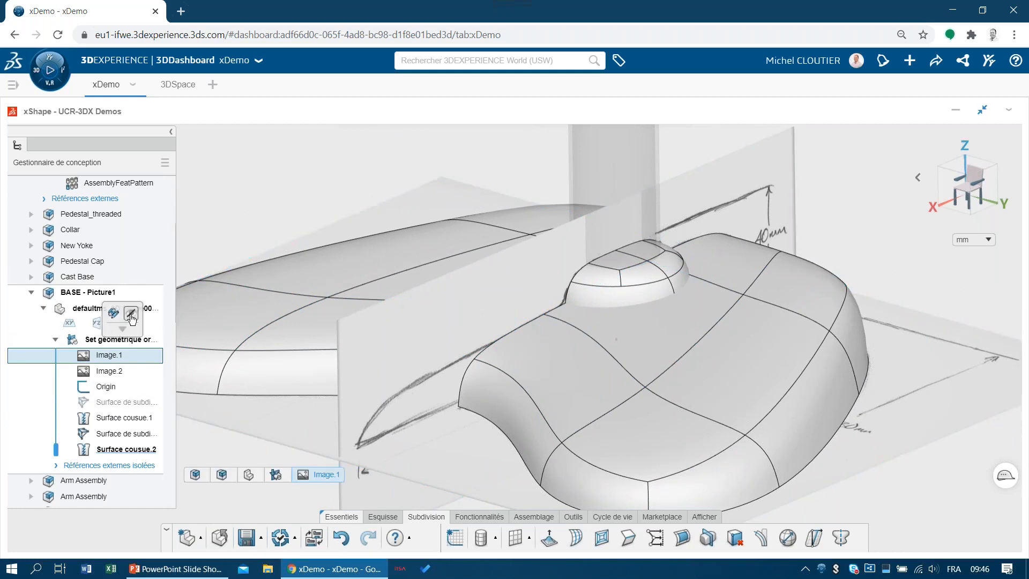
{"action": "left_click", "coordinate": [113, 313]}
{"action": "left_click", "coordinate": [89, 371]}
{"action": "left_click", "coordinate": [114, 328]}
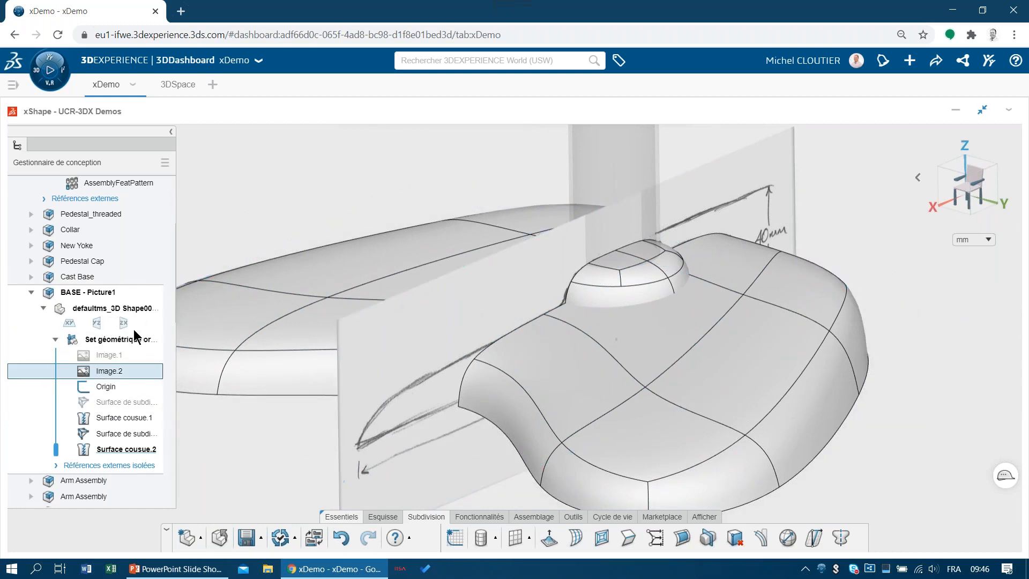
{"action": "left_click", "coordinate": [490, 518]}
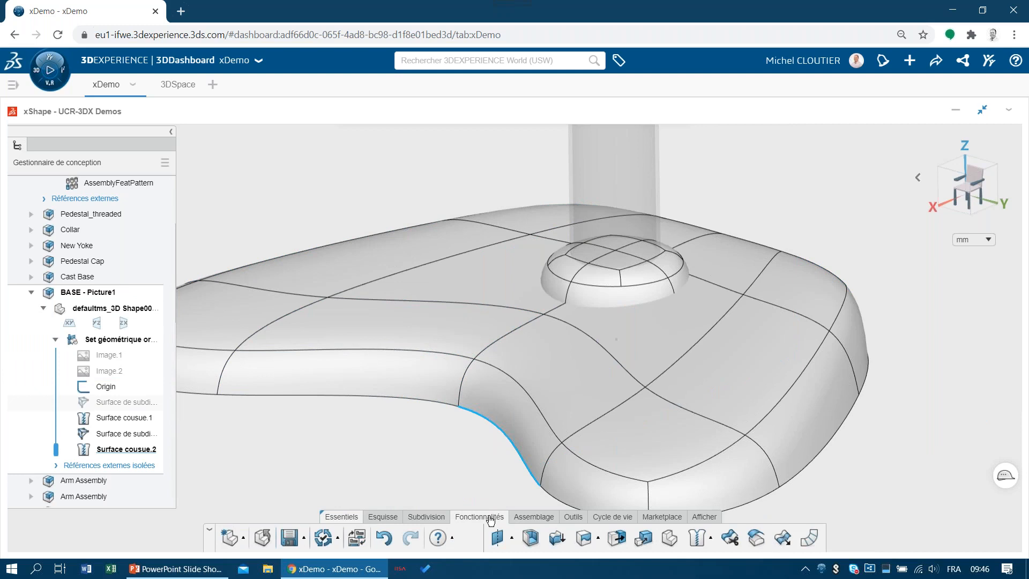
Combine the collar body with the base body using the additive Combine option (Ajouter)
{"action": "left_click", "coordinate": [598, 539]}
{"action": "left_click", "coordinate": [615, 516]}
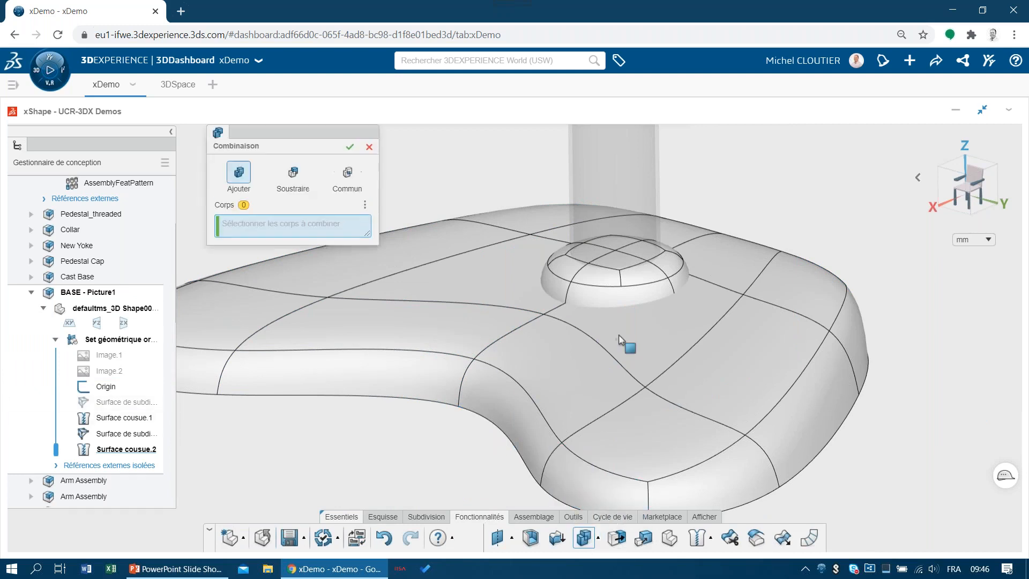
{"action": "left_click", "coordinate": [616, 334]}
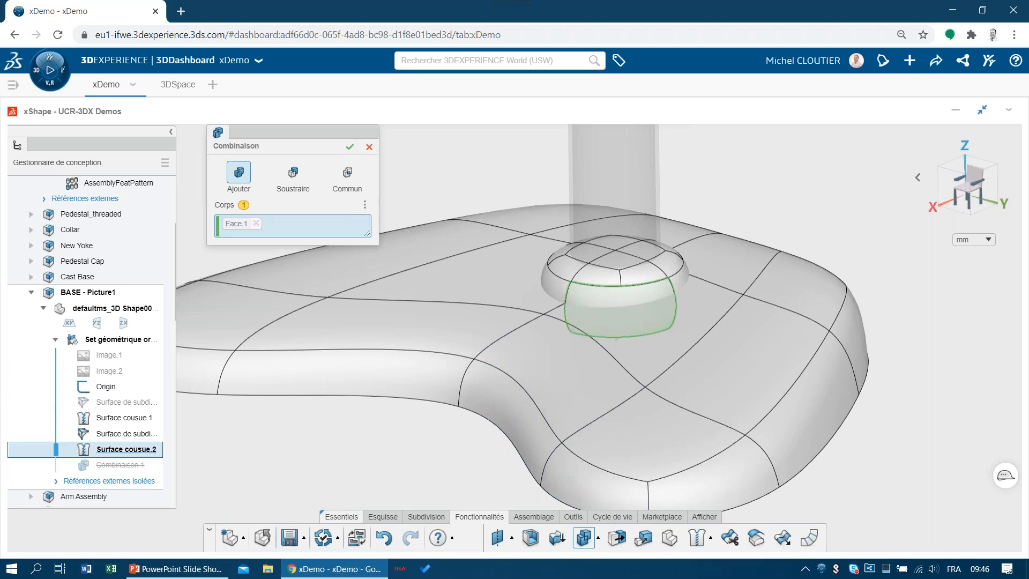
{"action": "left_click", "coordinate": [559, 376]}
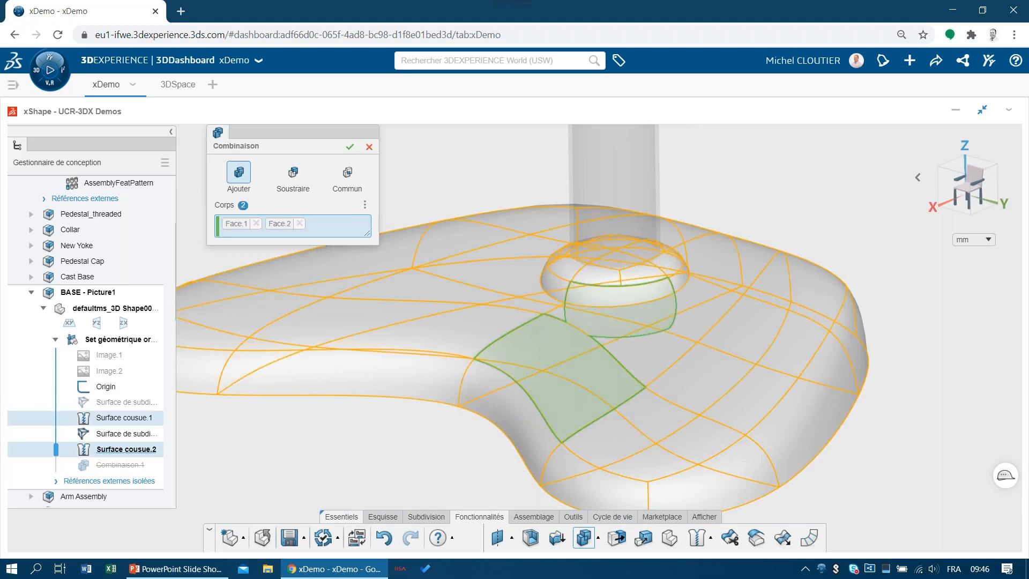
{"action": "left_click", "coordinate": [350, 146]}
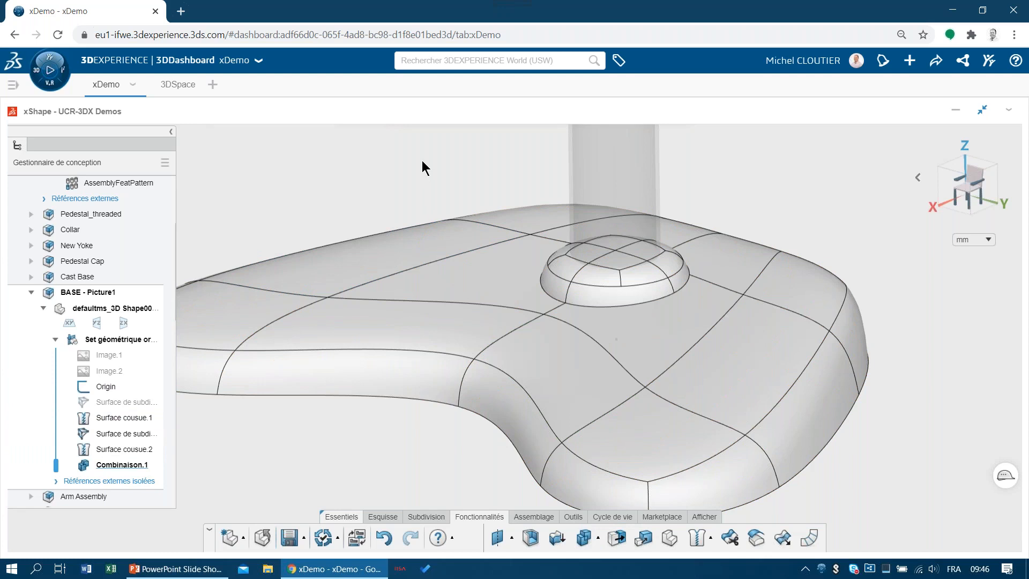
Save the combined model and switch from xShape to the xDesign app
{"action": "scroll", "coordinate": [415, 187], "scroll_direction": "down", "scroll_amount": 1}
{"action": "middle_click_drag", "start_coordinate": [401, 226], "coordinate": [449, 207], "text": "ctrl"}
{"action": "scroll", "coordinate": [382, 195], "scroll_direction": "down", "scroll_amount": 1}
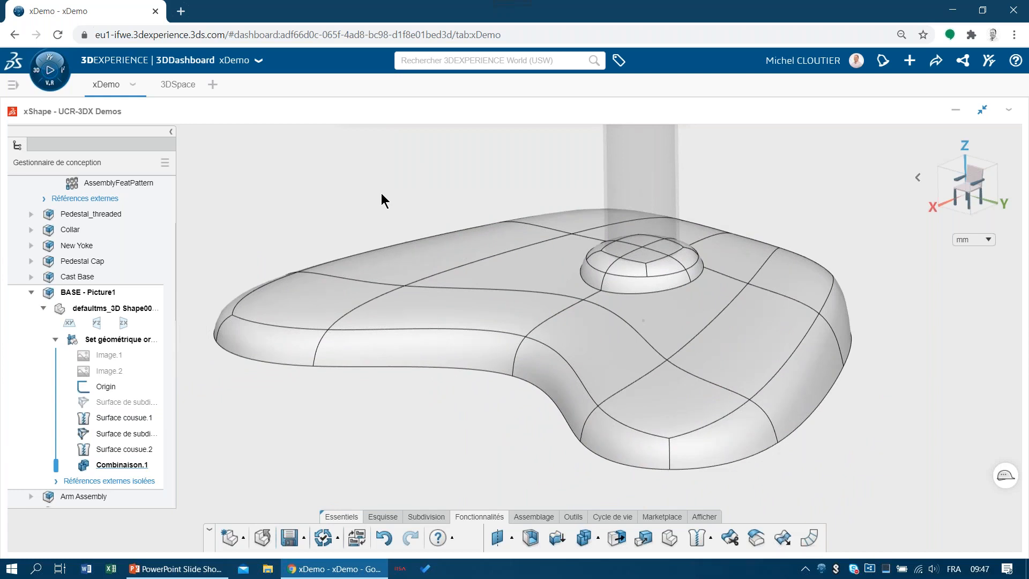
{"action": "key", "text": "ctrl+s"}
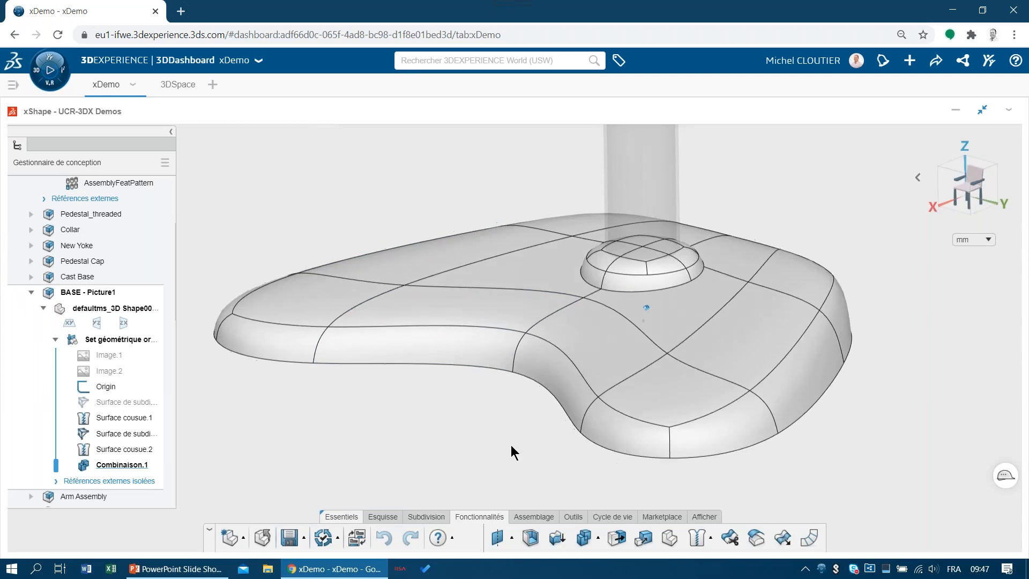
{"action": "middle_click_drag", "start_coordinate": [511, 446], "coordinate": [515, 354]}
{"action": "mouse_move", "coordinate": [444, 249]}
{"action": "middle_mouse_down"}
{"action": "mouse_move", "coordinate": [443, 311]}
{"action": "mouse_move", "coordinate": [441, 246]}
{"action": "middle_mouse_up"}
{"action": "scroll", "coordinate": [411, 378], "scroll_direction": "down", "scroll_amount": 1}
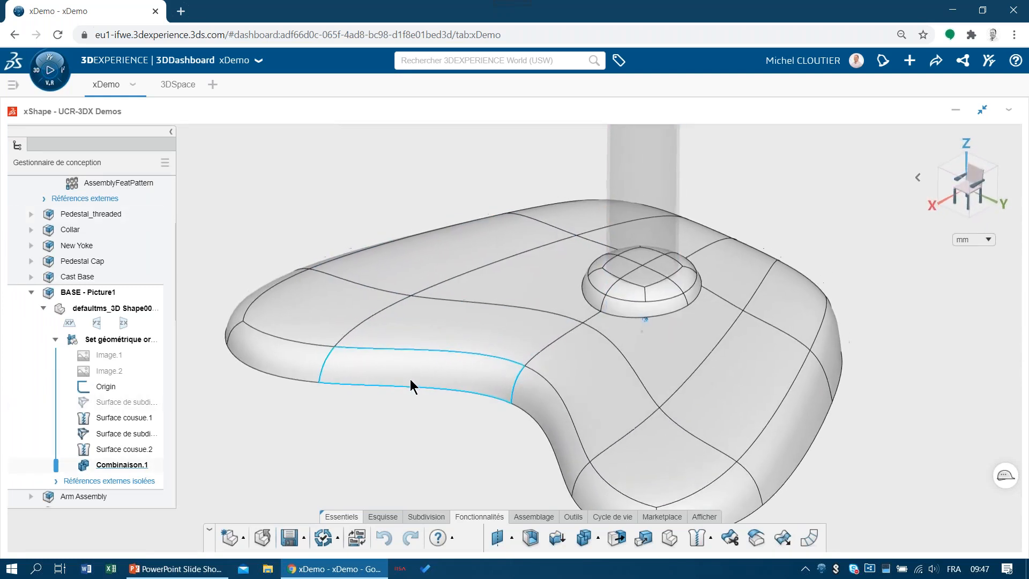
{"action": "left_click", "coordinate": [357, 537]}
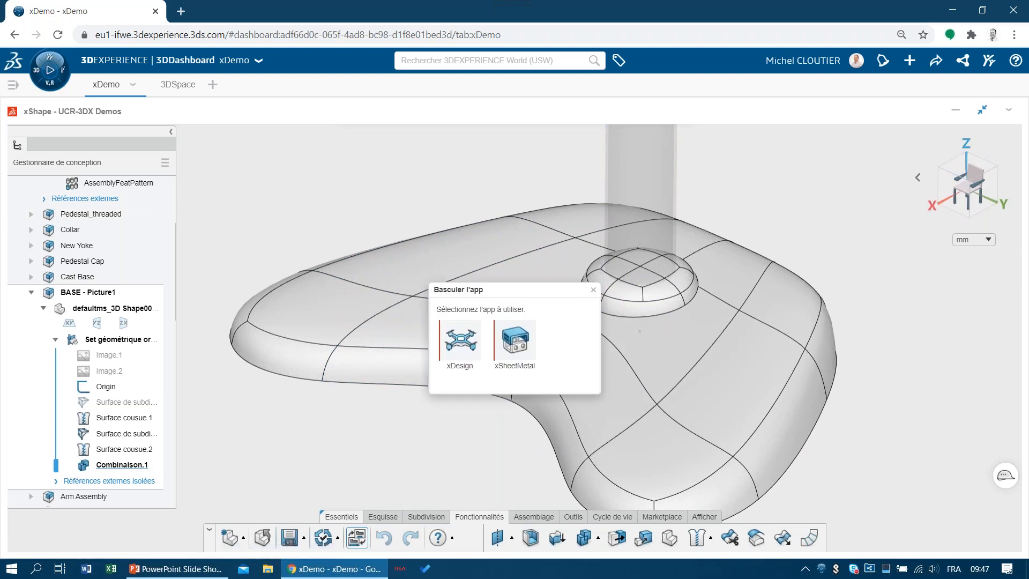
{"action": "left_click", "coordinate": [463, 342]}
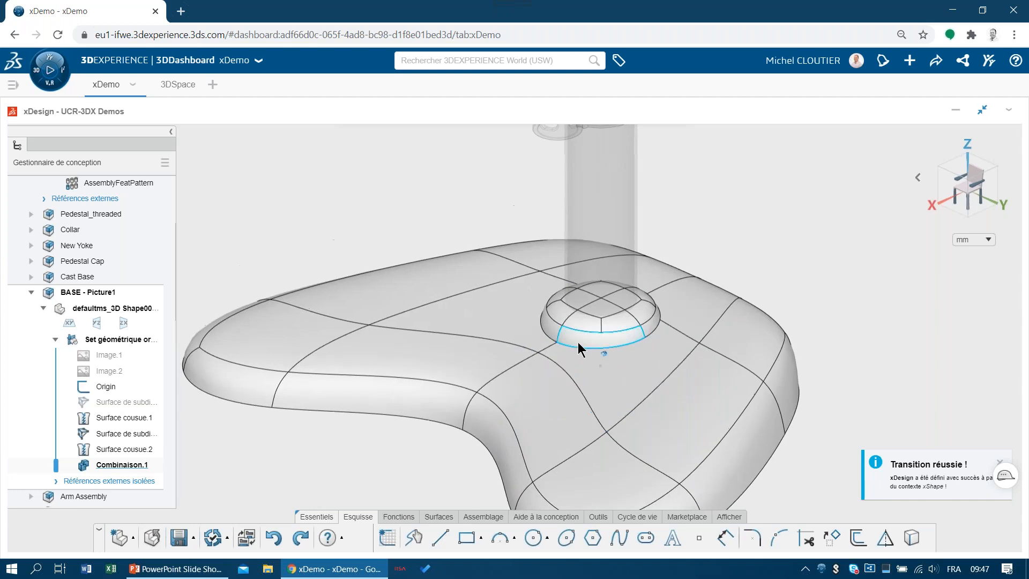
Fillet the edge where the collar meets the base with a 5 mm radius
{"action": "left_click", "coordinate": [581, 349]}
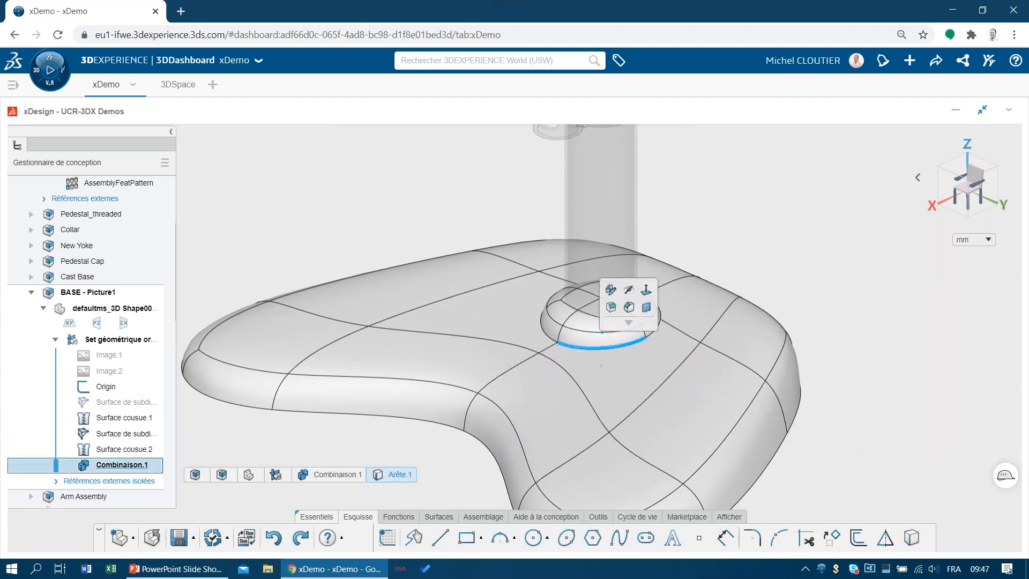
{"action": "left_click", "coordinate": [612, 307]}
{"action": "type", "text": "5"}
{"action": "key", "text": "Return"}
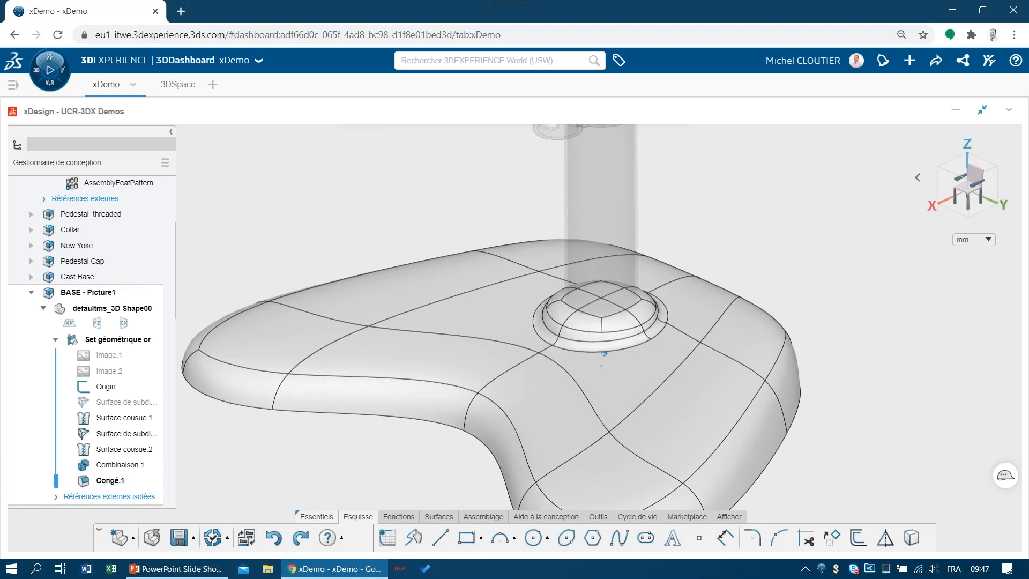
Shell the base to a 2 mm thickness, removing its underside face with tangent propagation enabled
{"action": "scroll", "coordinate": [485, 480], "scroll_direction": "down", "scroll_amount": 5}
{"action": "left_click", "coordinate": [398, 517]}
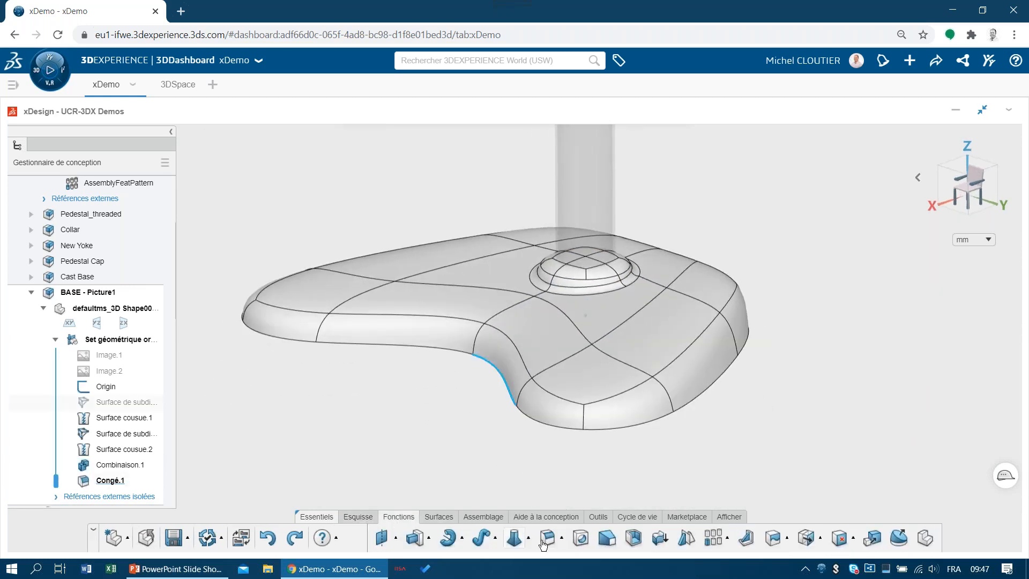
{"action": "left_click", "coordinate": [633, 538]}
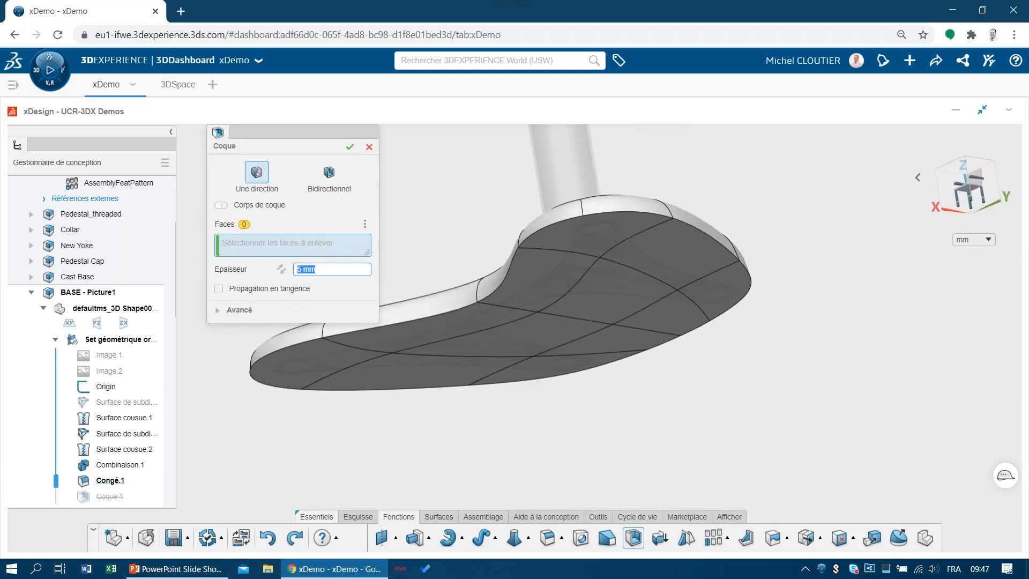
{"action": "type", "text": "2"}
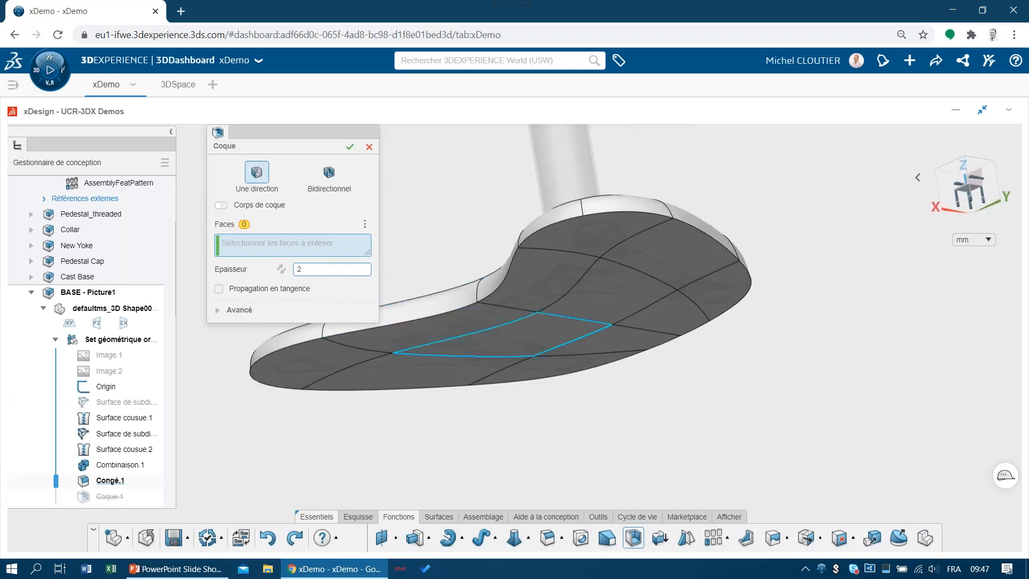
{"action": "left_click", "coordinate": [459, 353]}
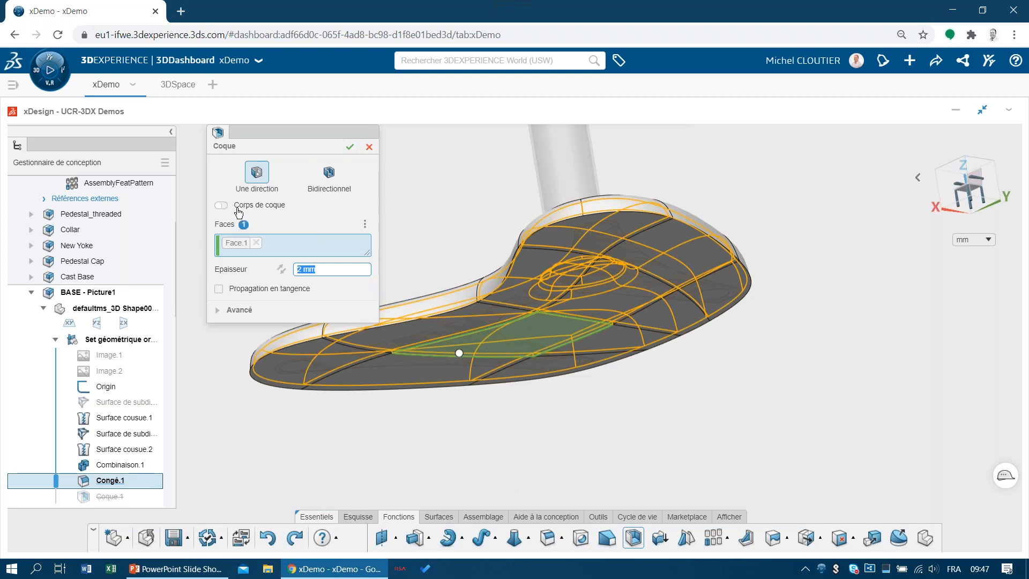
{"action": "left_click", "coordinate": [244, 291]}
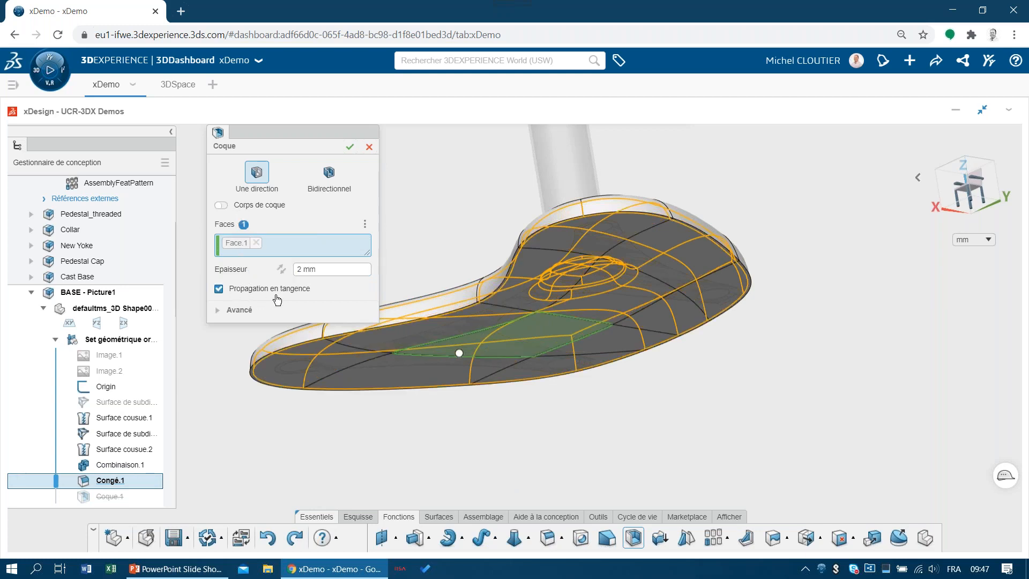
{"action": "left_click", "coordinate": [350, 147]}
Start a sketch on the base's XY plane and draw a circle about 137 mm in diameter centred on the origin
{"action": "middle_click_drag", "start_coordinate": [483, 343], "coordinate": [485, 263]}
{"action": "middle_click_drag", "start_coordinate": [592, 220], "coordinate": [593, 356]}
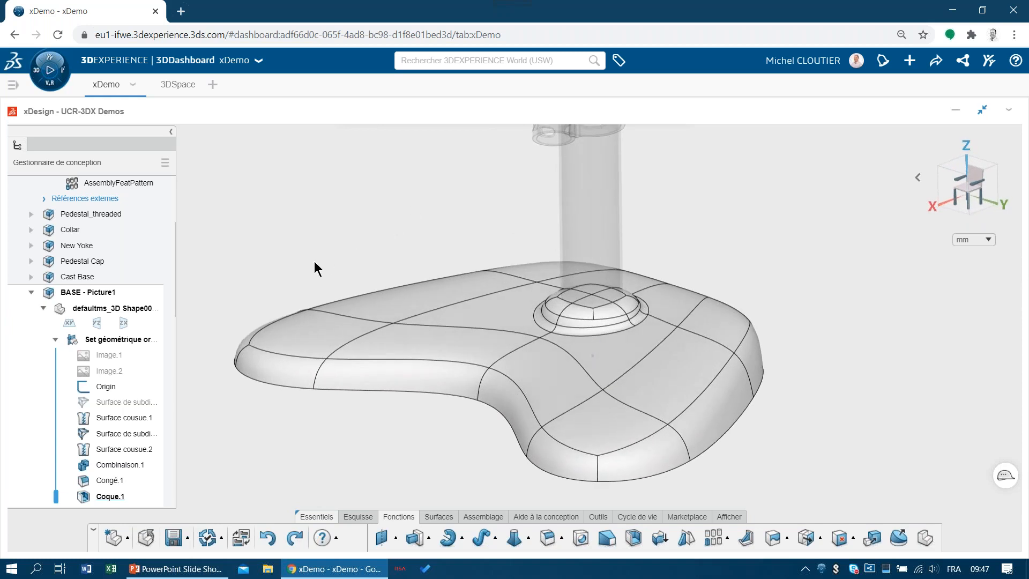
{"action": "left_click", "coordinate": [70, 324]}
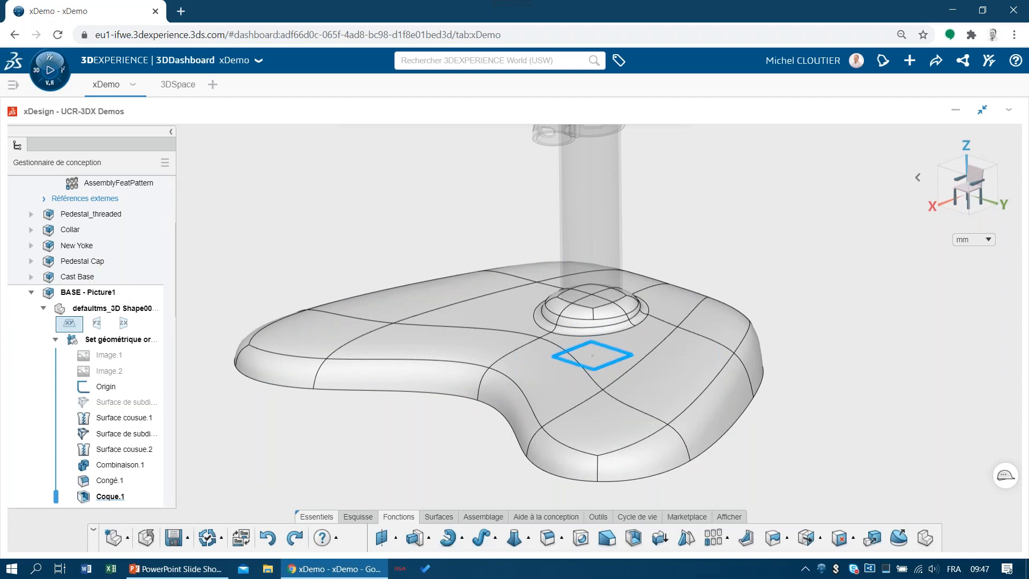
{"action": "left_click", "coordinate": [112, 306]}
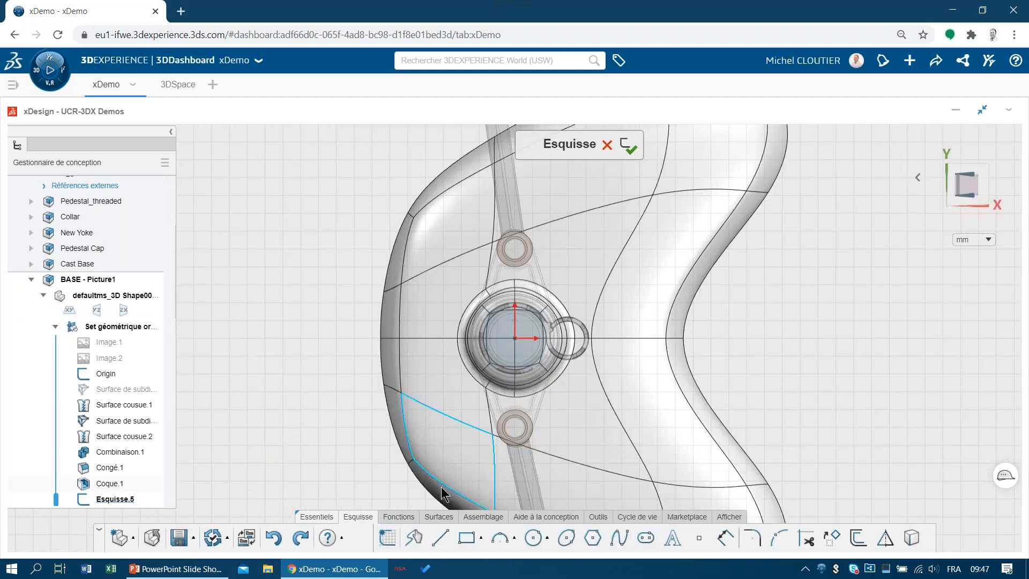
{"action": "left_click", "coordinate": [532, 537]}
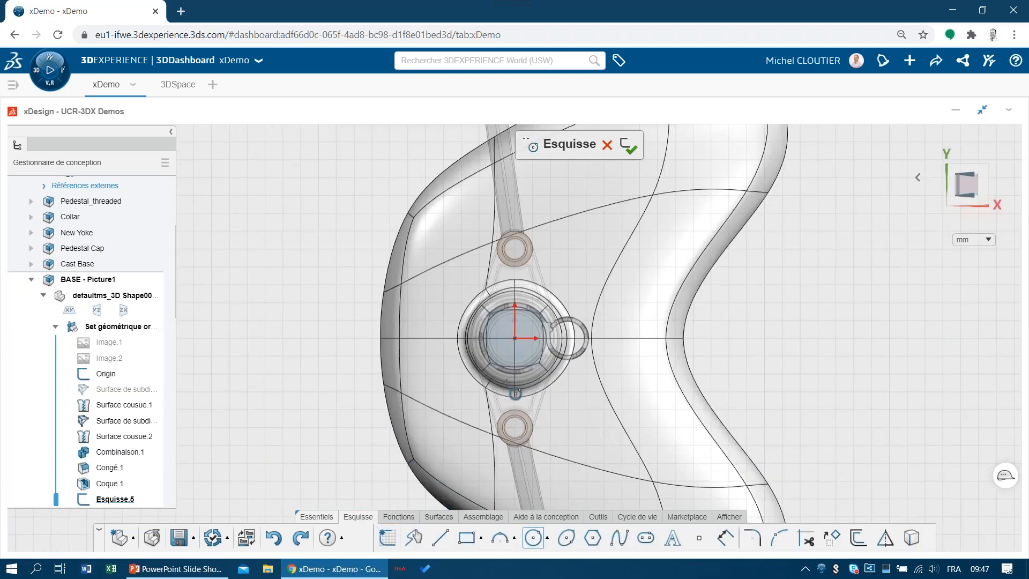
{"action": "left_click", "coordinate": [515, 338]}
{"action": "left_click", "coordinate": [640, 311]}
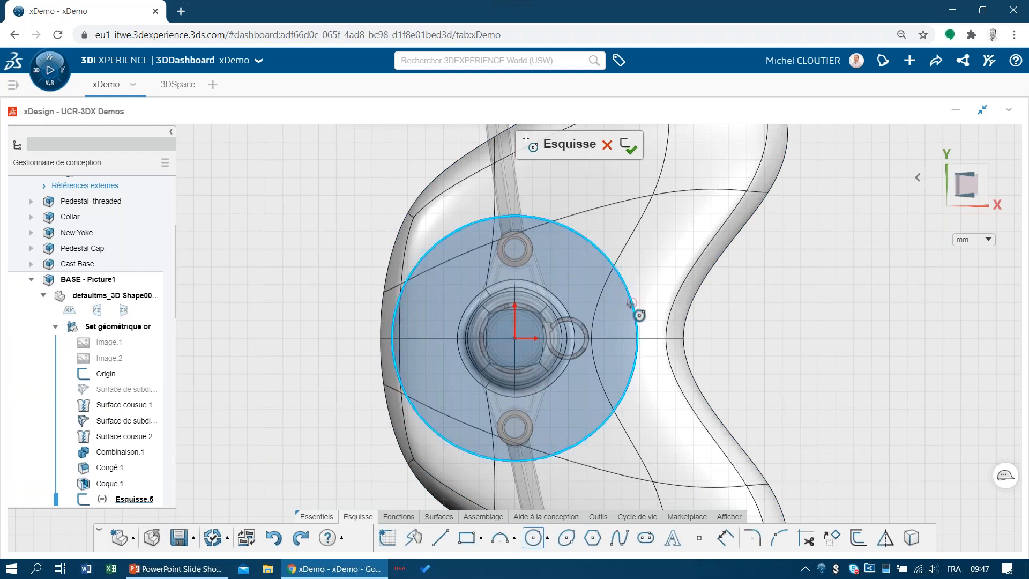
Dimension the sketched circle's diameter to 36 mm
{"action": "key", "text": "Escape"}
{"action": "left_click", "coordinate": [637, 305]}
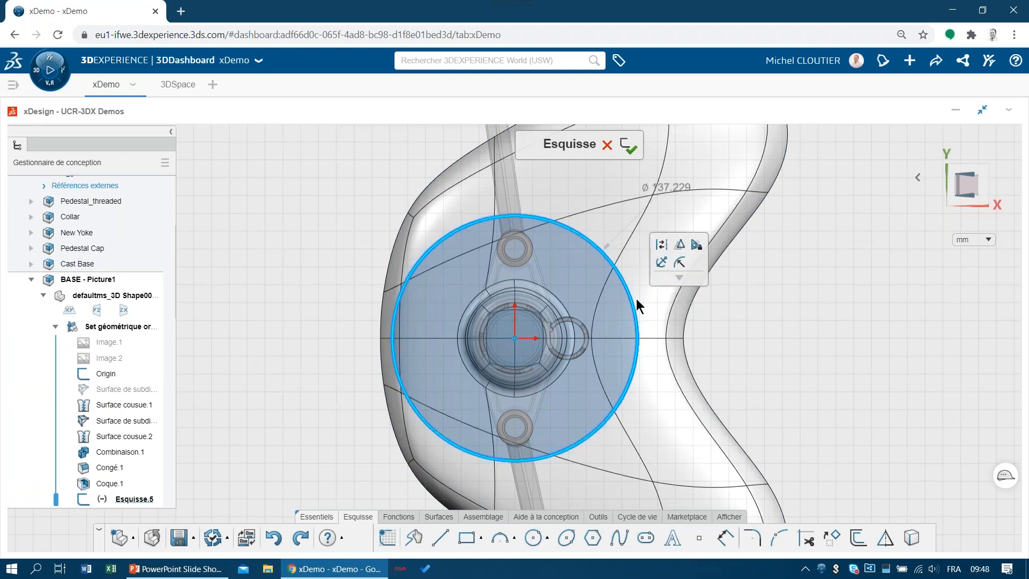
{"action": "left_click", "coordinate": [680, 262]}
{"action": "type", "text": "36"}
{"action": "key", "text": "Return"}
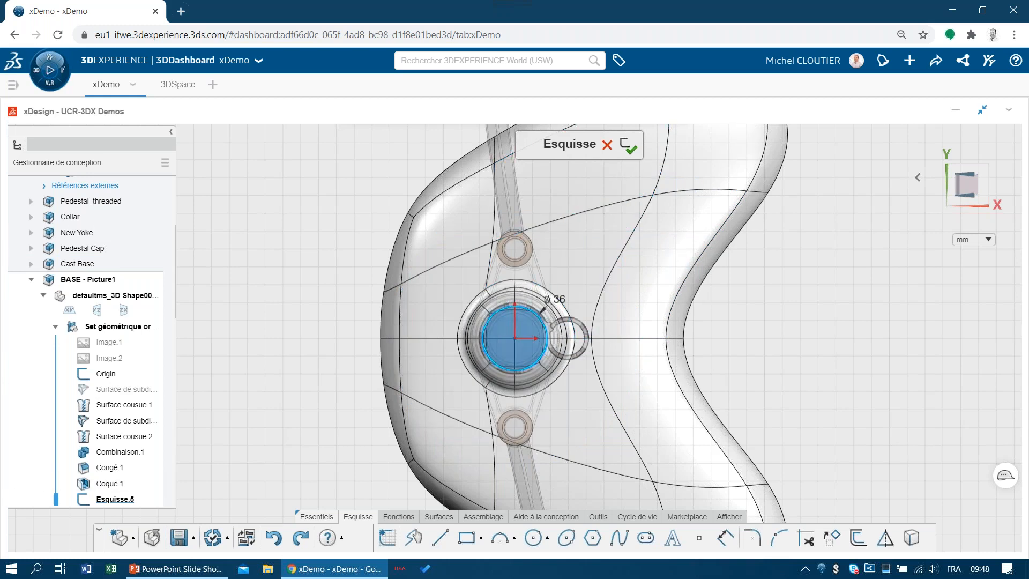
Cut-extrude the 36 mm circle through all in both directions (Via les deux) to open the collar for the pedestal
{"action": "left_click", "coordinate": [538, 322]}
{"action": "left_click", "coordinate": [613, 267]}
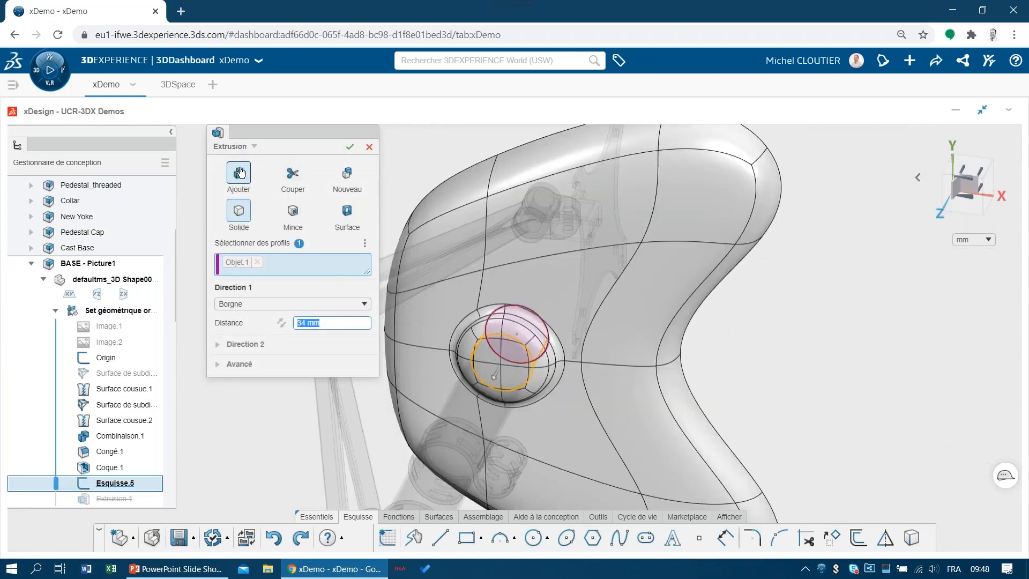
{"action": "left_click", "coordinate": [294, 175]}
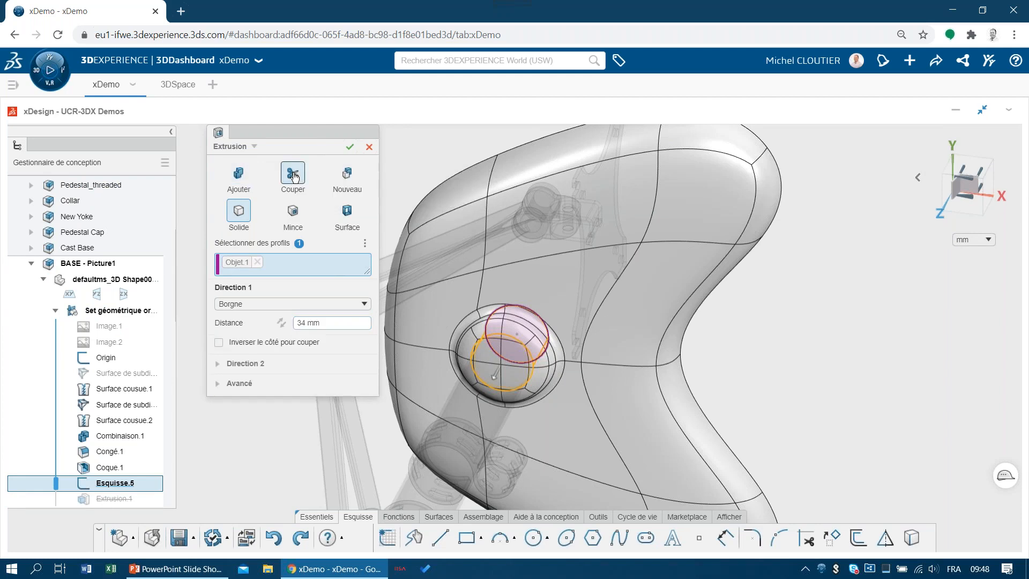
{"action": "left_click", "coordinate": [282, 303]}
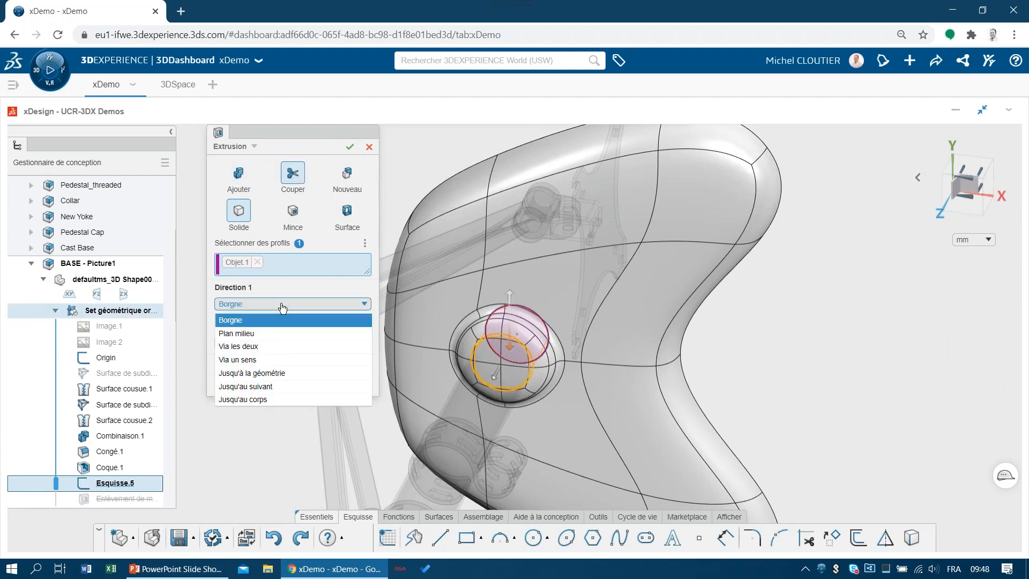
{"action": "left_click", "coordinate": [278, 352]}
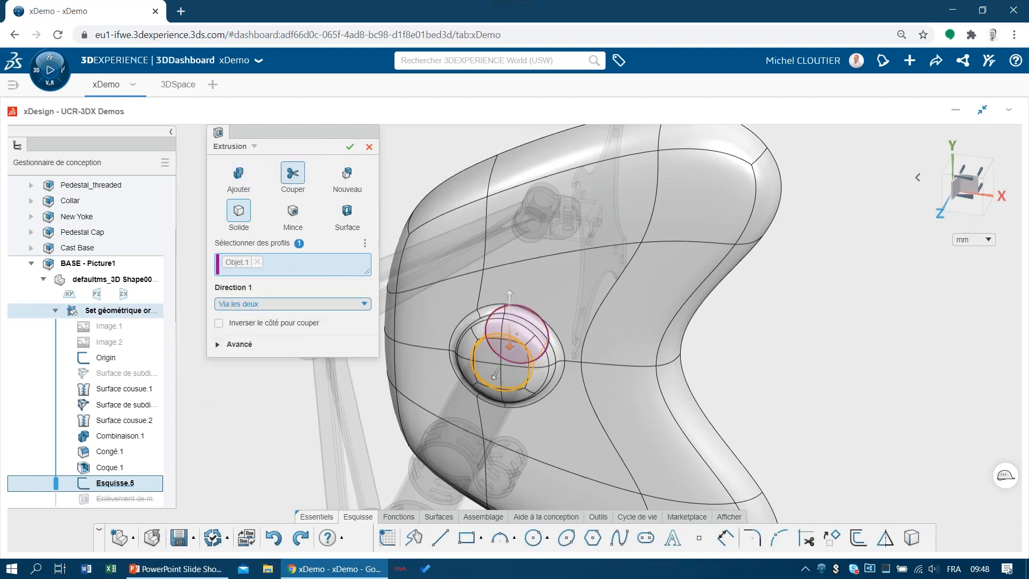
{"action": "left_click", "coordinate": [350, 146]}
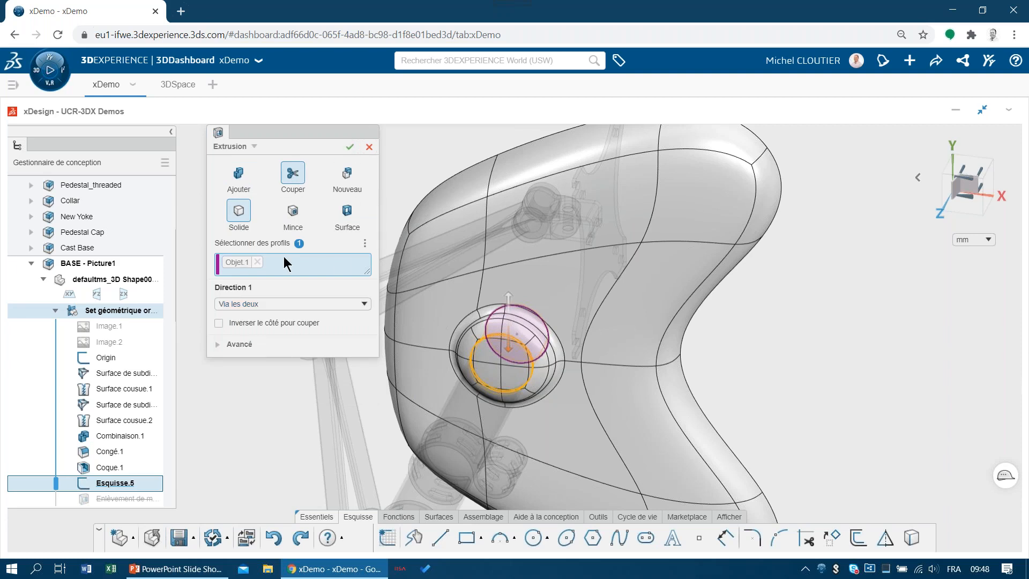
Make the top-level Monitor Stand Assembly the active component again
{"action": "scroll", "coordinate": [615, 238], "scroll_direction": "down", "scroll_amount": 3}
{"action": "middle_click_drag", "start_coordinate": [616, 237], "coordinate": [215, 316]}
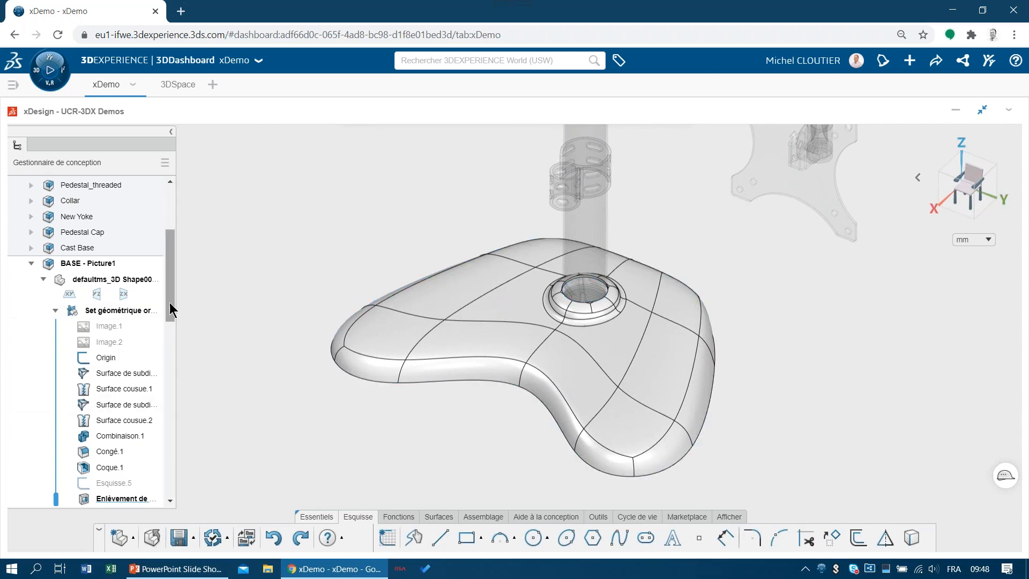
{"action": "left_click_drag", "start_coordinate": [170, 305], "coordinate": [170, 264]}
{"action": "double_click", "coordinate": [79, 188]}
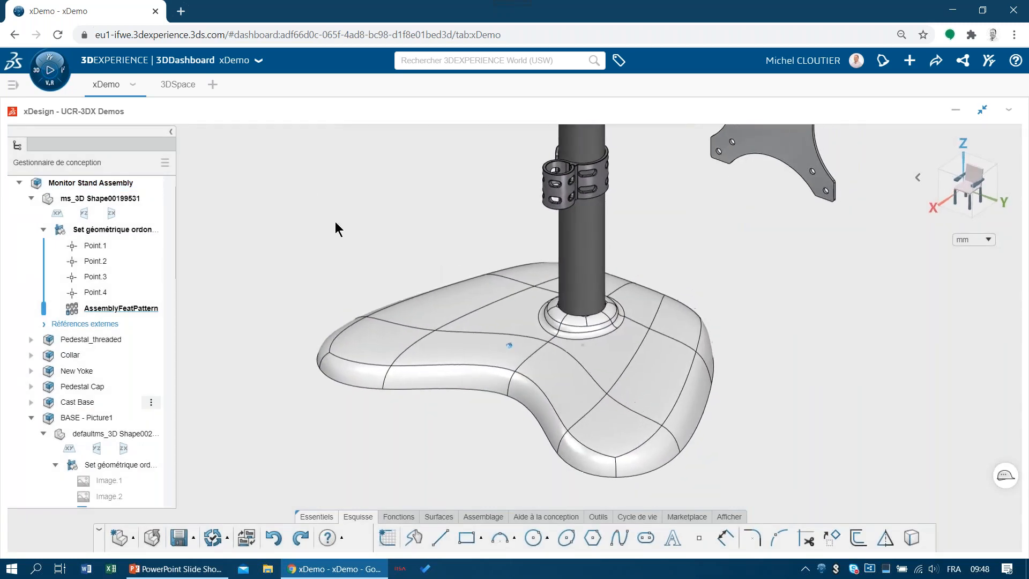
Section the assembly along the ZX plane to inspect the base's fit over the casting and pedestal, and close the section view
{"action": "left_click", "coordinate": [599, 518]}
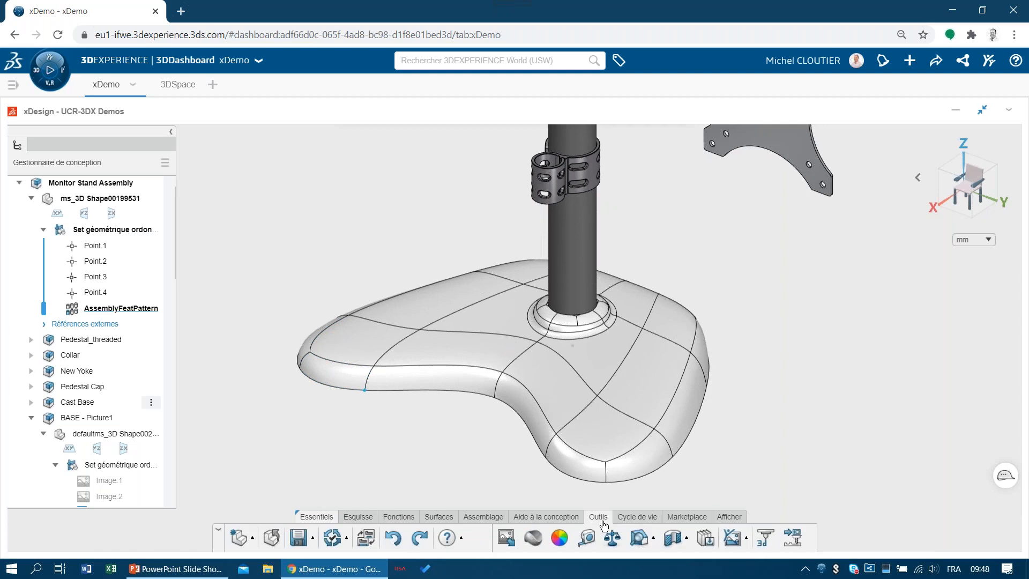
{"action": "left_click", "coordinate": [672, 537]}
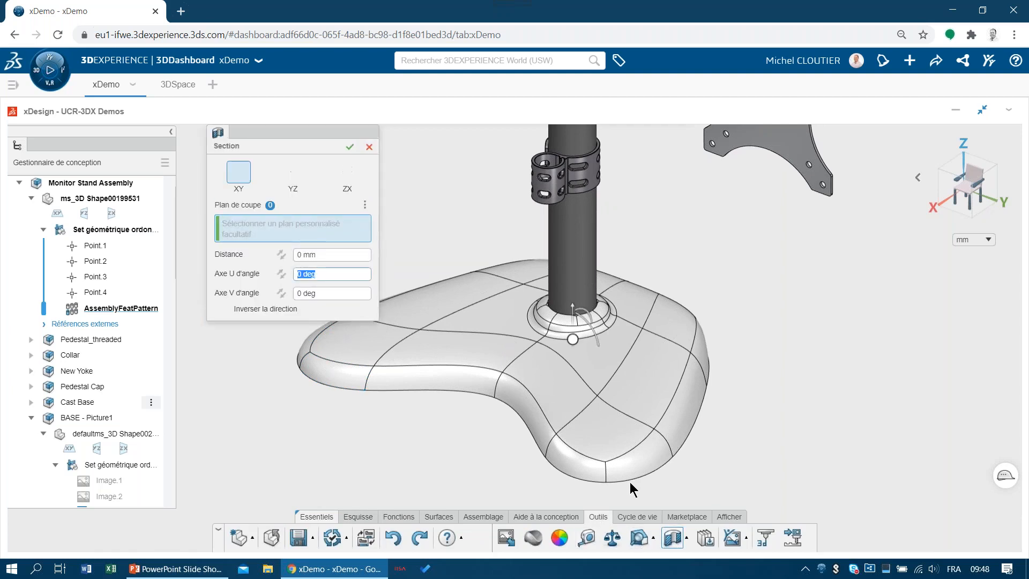
{"action": "left_click", "coordinate": [347, 172]}
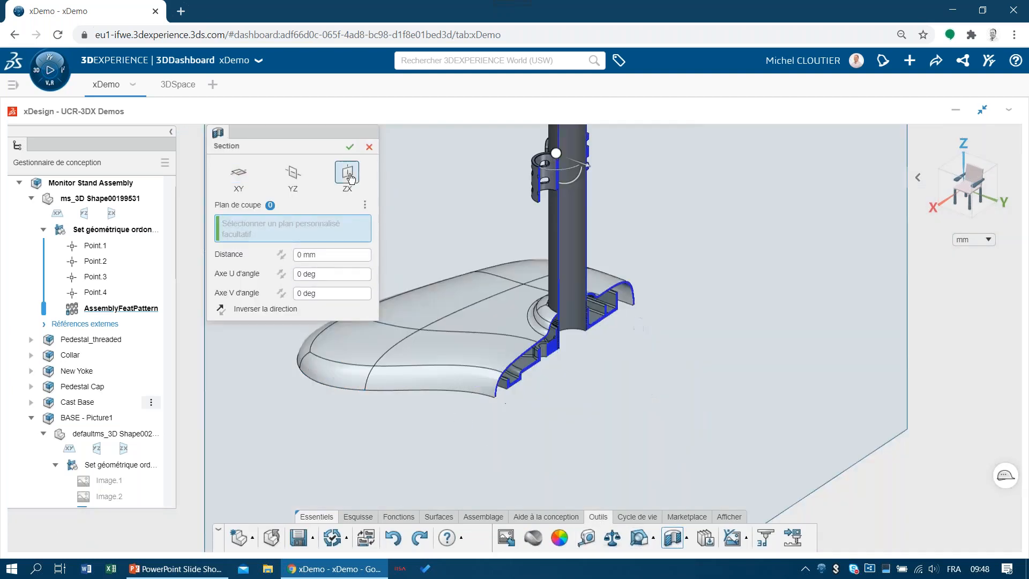
{"action": "left_click", "coordinate": [350, 147]}
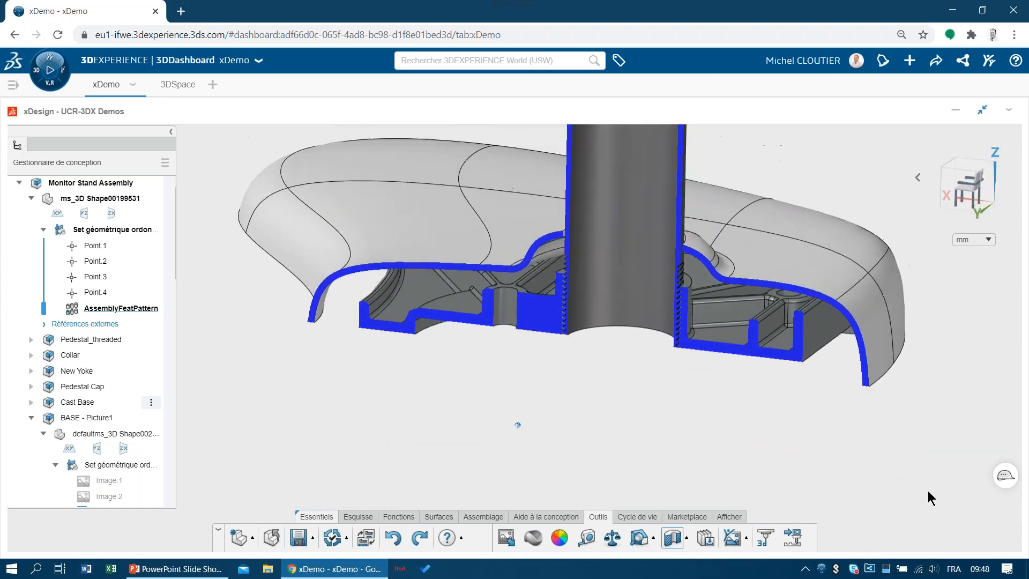
{"action": "left_click", "coordinate": [672, 537]}
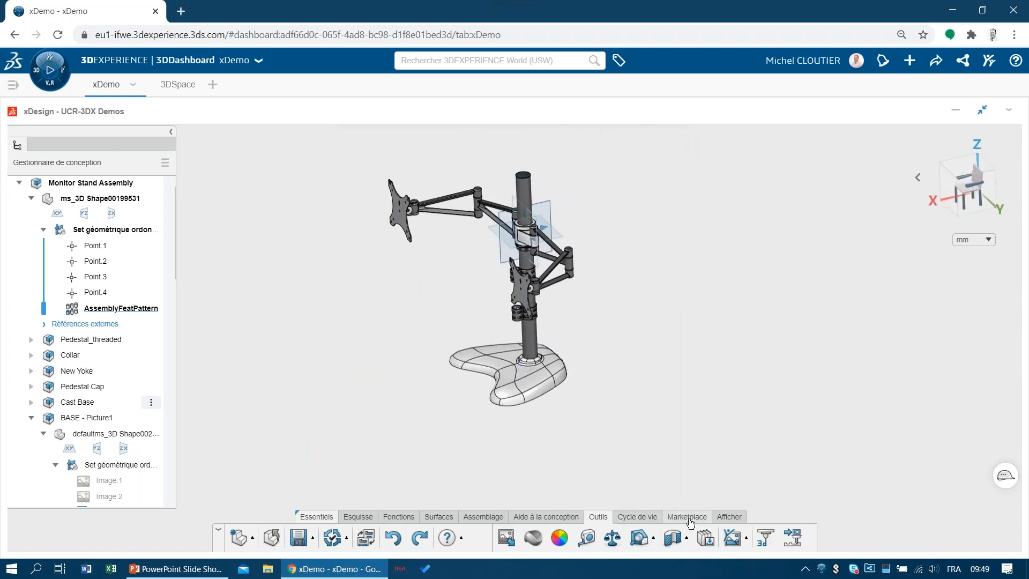
Turn on the ground shadow and the perspective projection for the Monitor Stand Assembly display
{"action": "left_click", "coordinate": [729, 517]}
{"action": "left_click", "coordinate": [778, 537]}
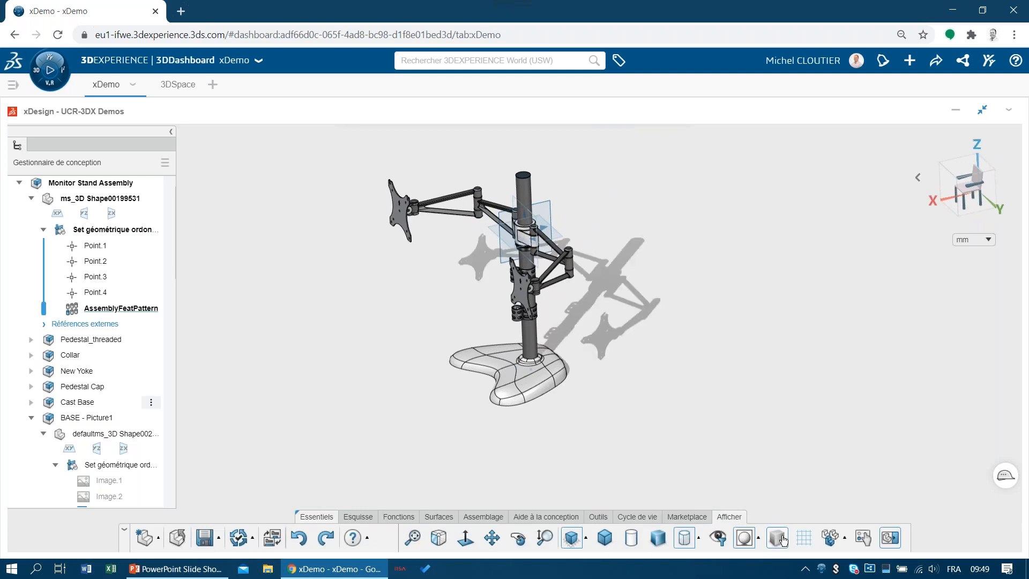
{"action": "left_click", "coordinate": [604, 538]}
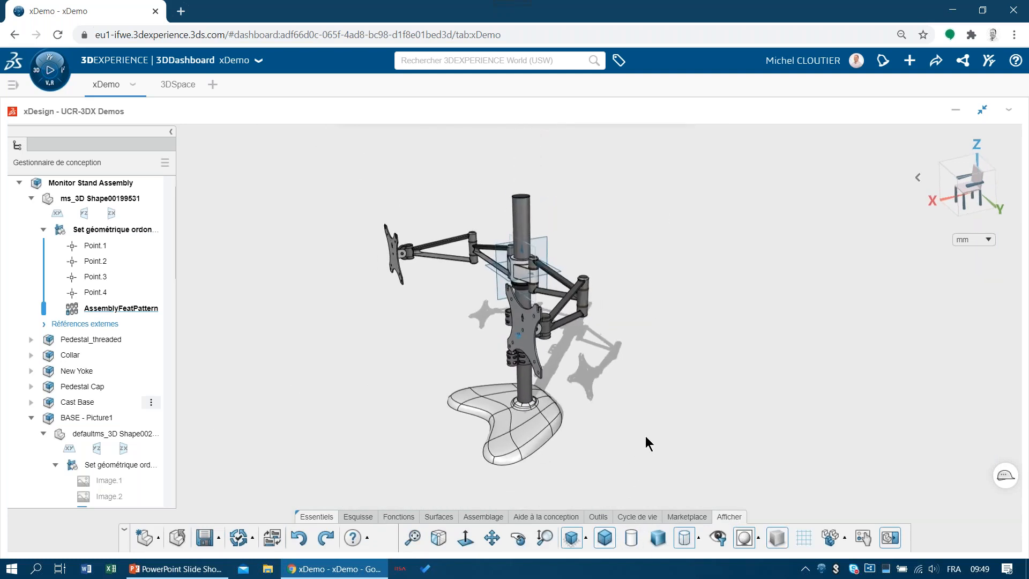
Hide the reference planes so only the monitor stand's geometry is displayed
{"action": "left_click", "coordinate": [718, 538]}
{"action": "left_click", "coordinate": [719, 434]}
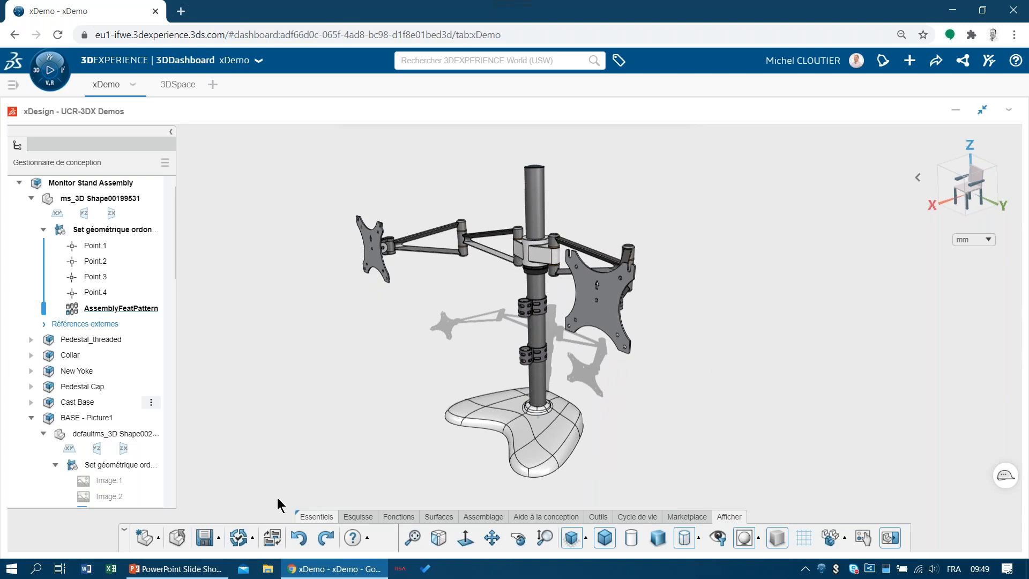
{"action": "left_click", "coordinate": [179, 572]}
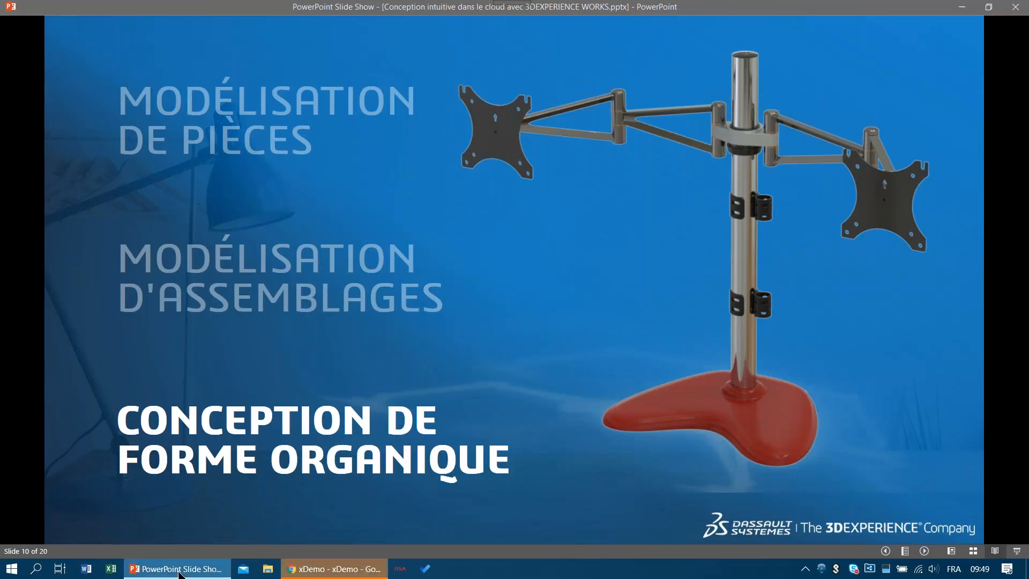
{"action": "left_click", "coordinate": [310, 360]}
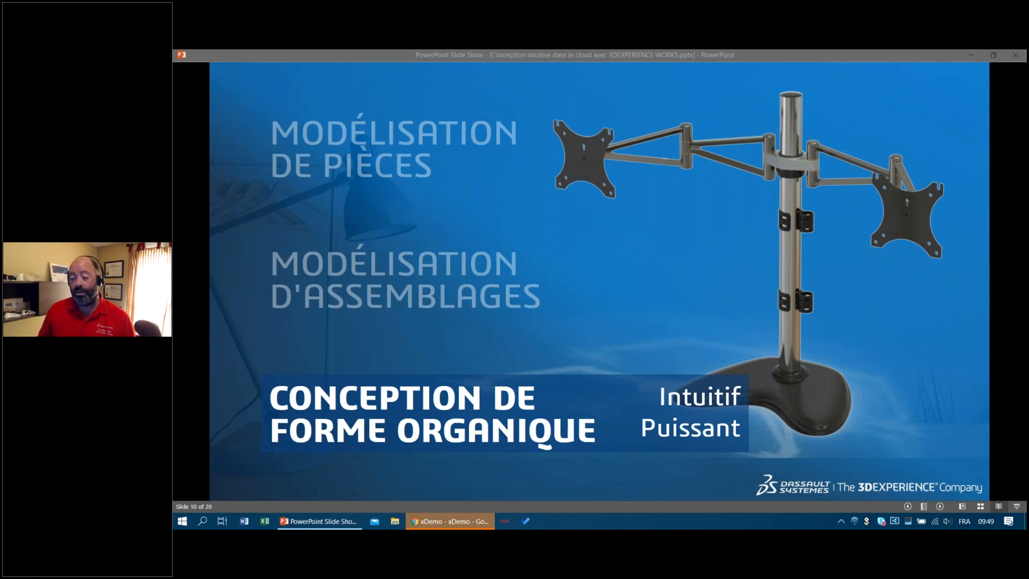
{"action": "left_click", "coordinate": [235, 239]}
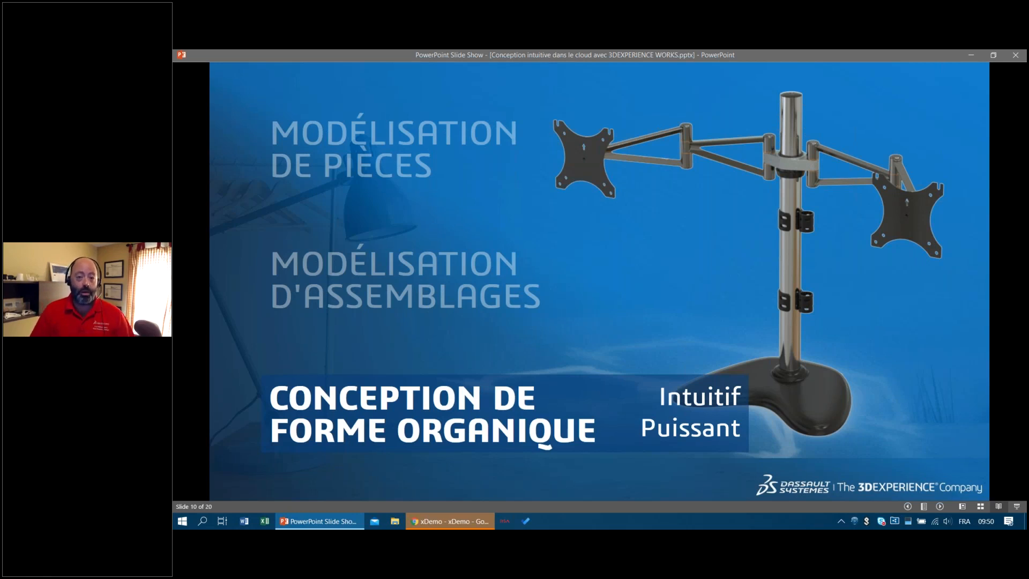
{"action": "key", "text": "Right"}
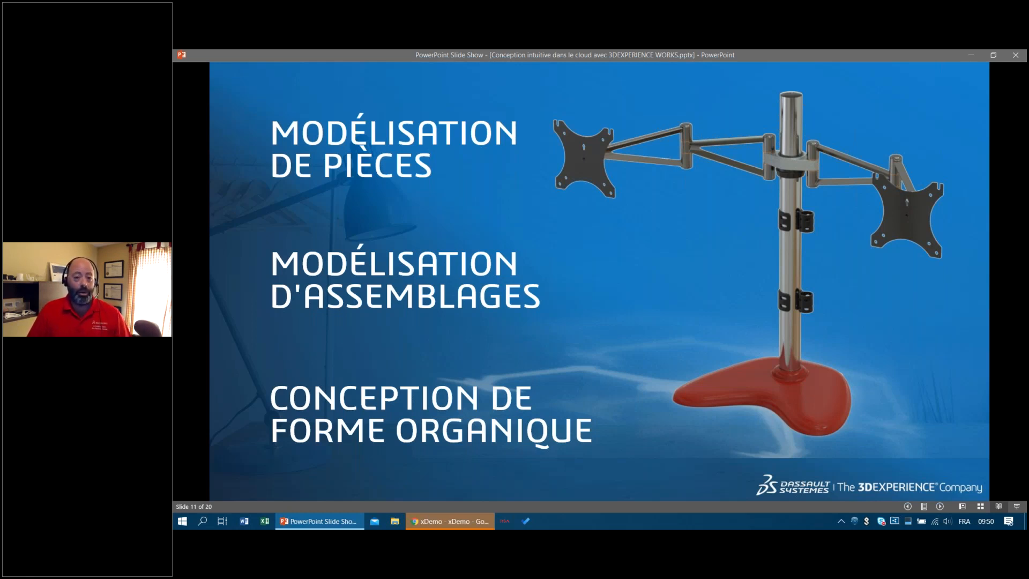
{"action": "key", "text": "Right"}
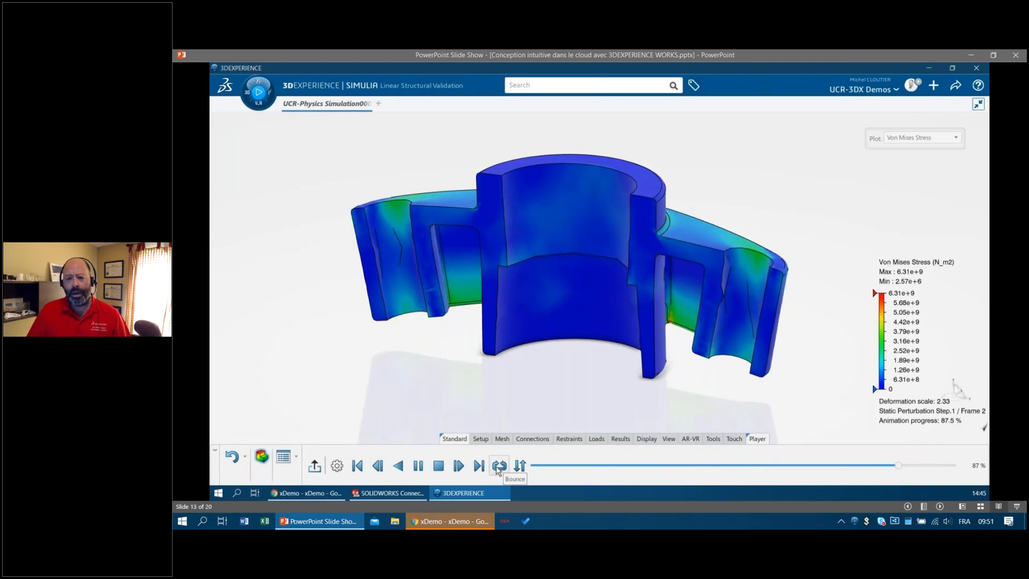
{"action": "key", "text": "Right"}
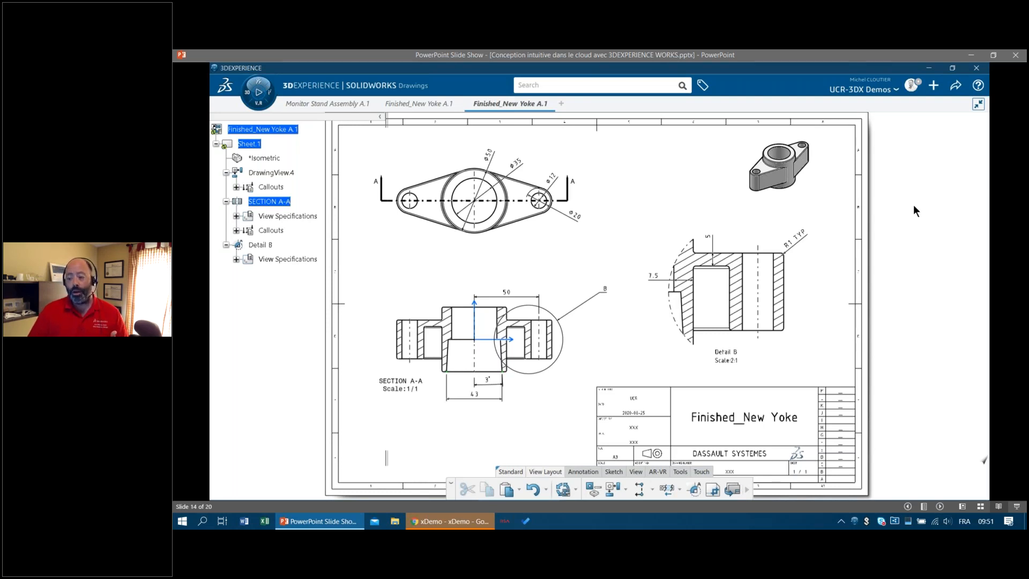
{"action": "key", "text": "Right"}
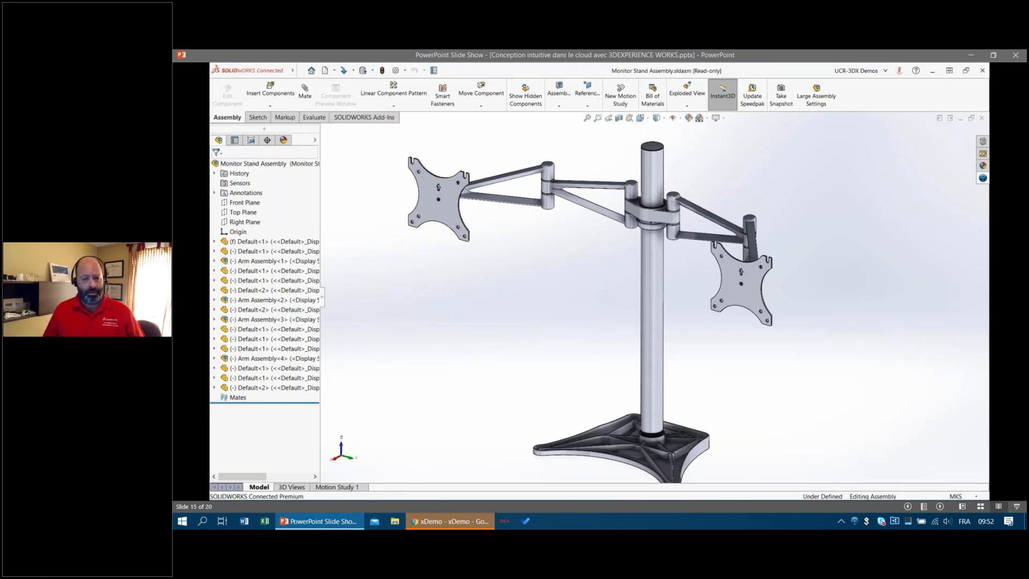
{"action": "key", "text": "Right"}
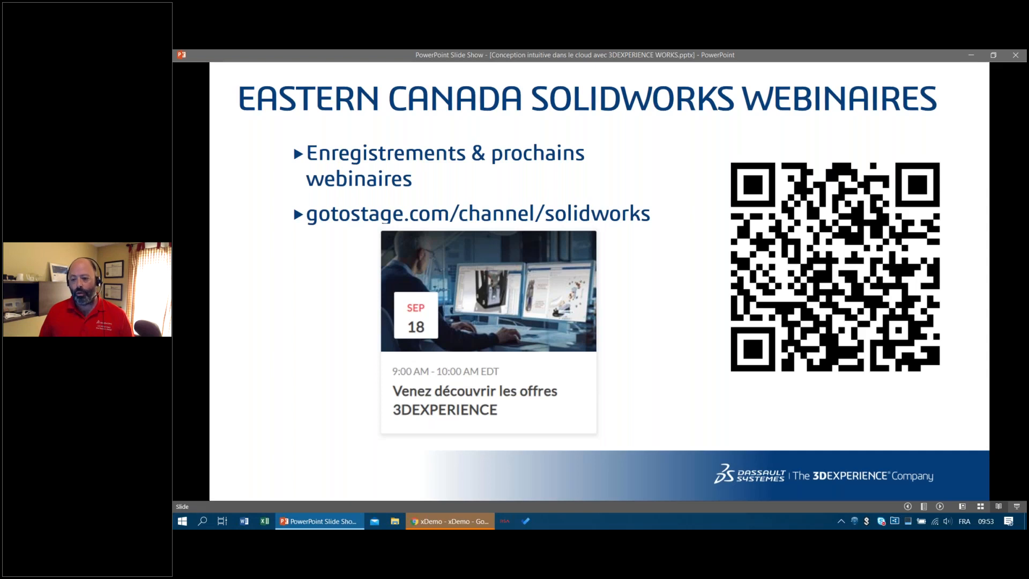
{"action": "key", "text": "Right"}
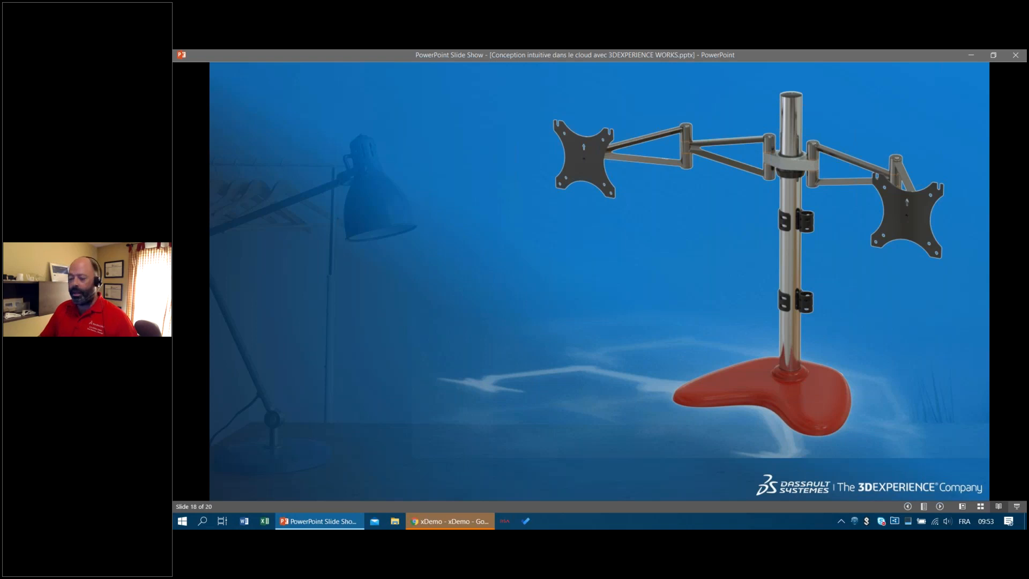
{"action": "key", "text": "Right"}
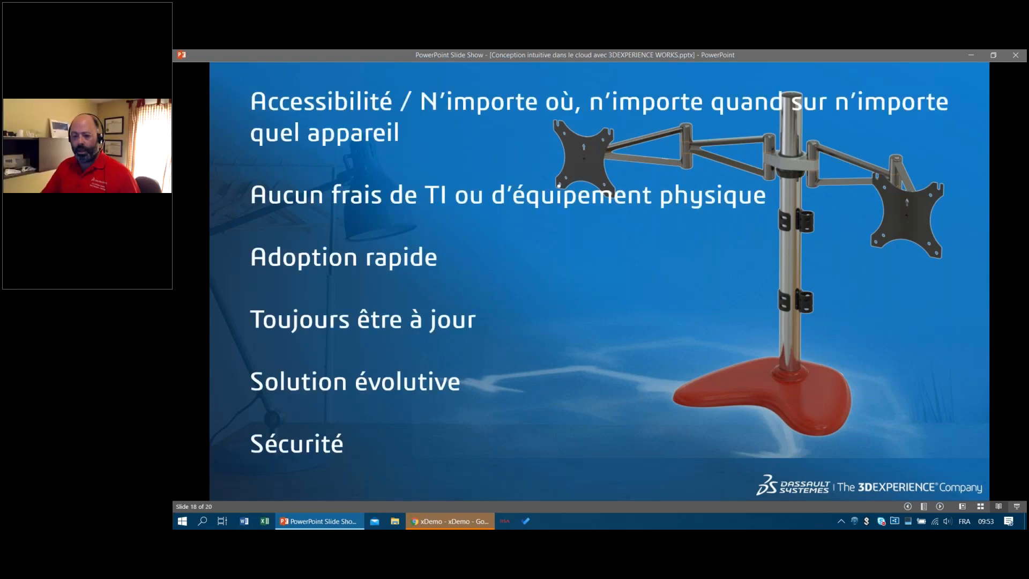